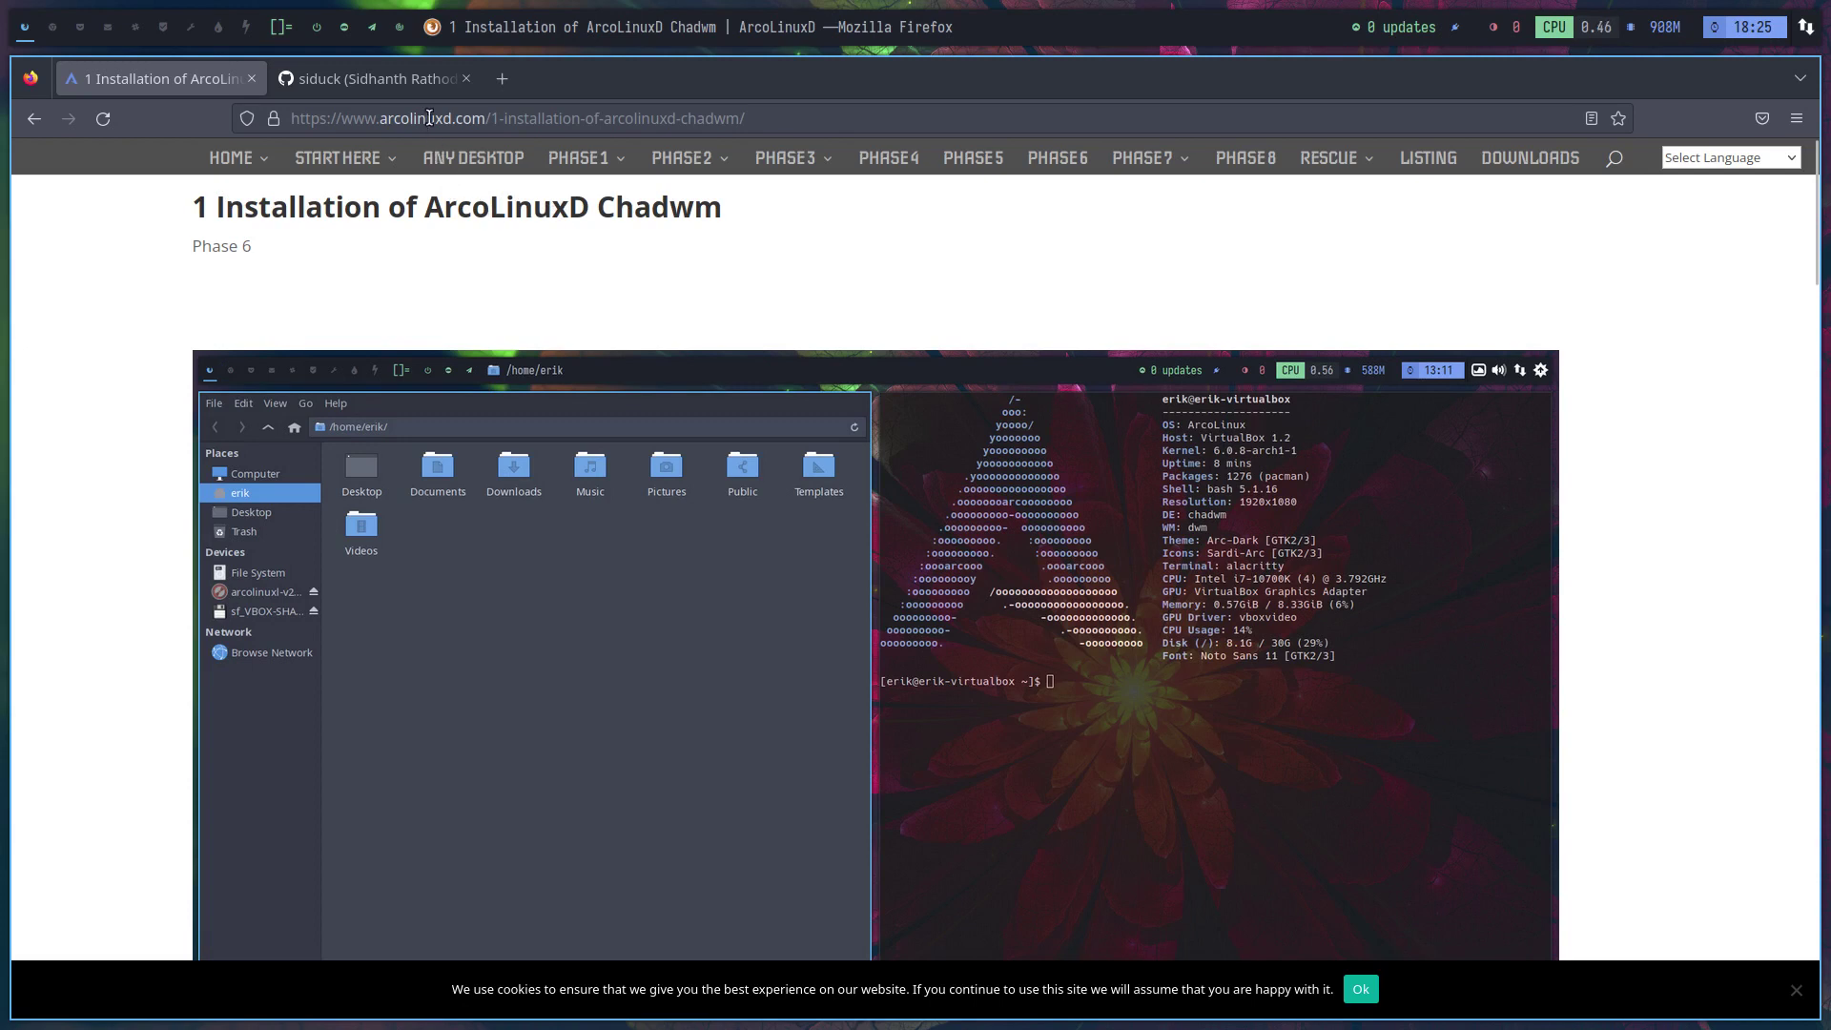
# Highlight 'Chadwm' in the page title and scroll down to the Option 1 / Option 2 install methods
pyautogui.moveTo(657, 167)
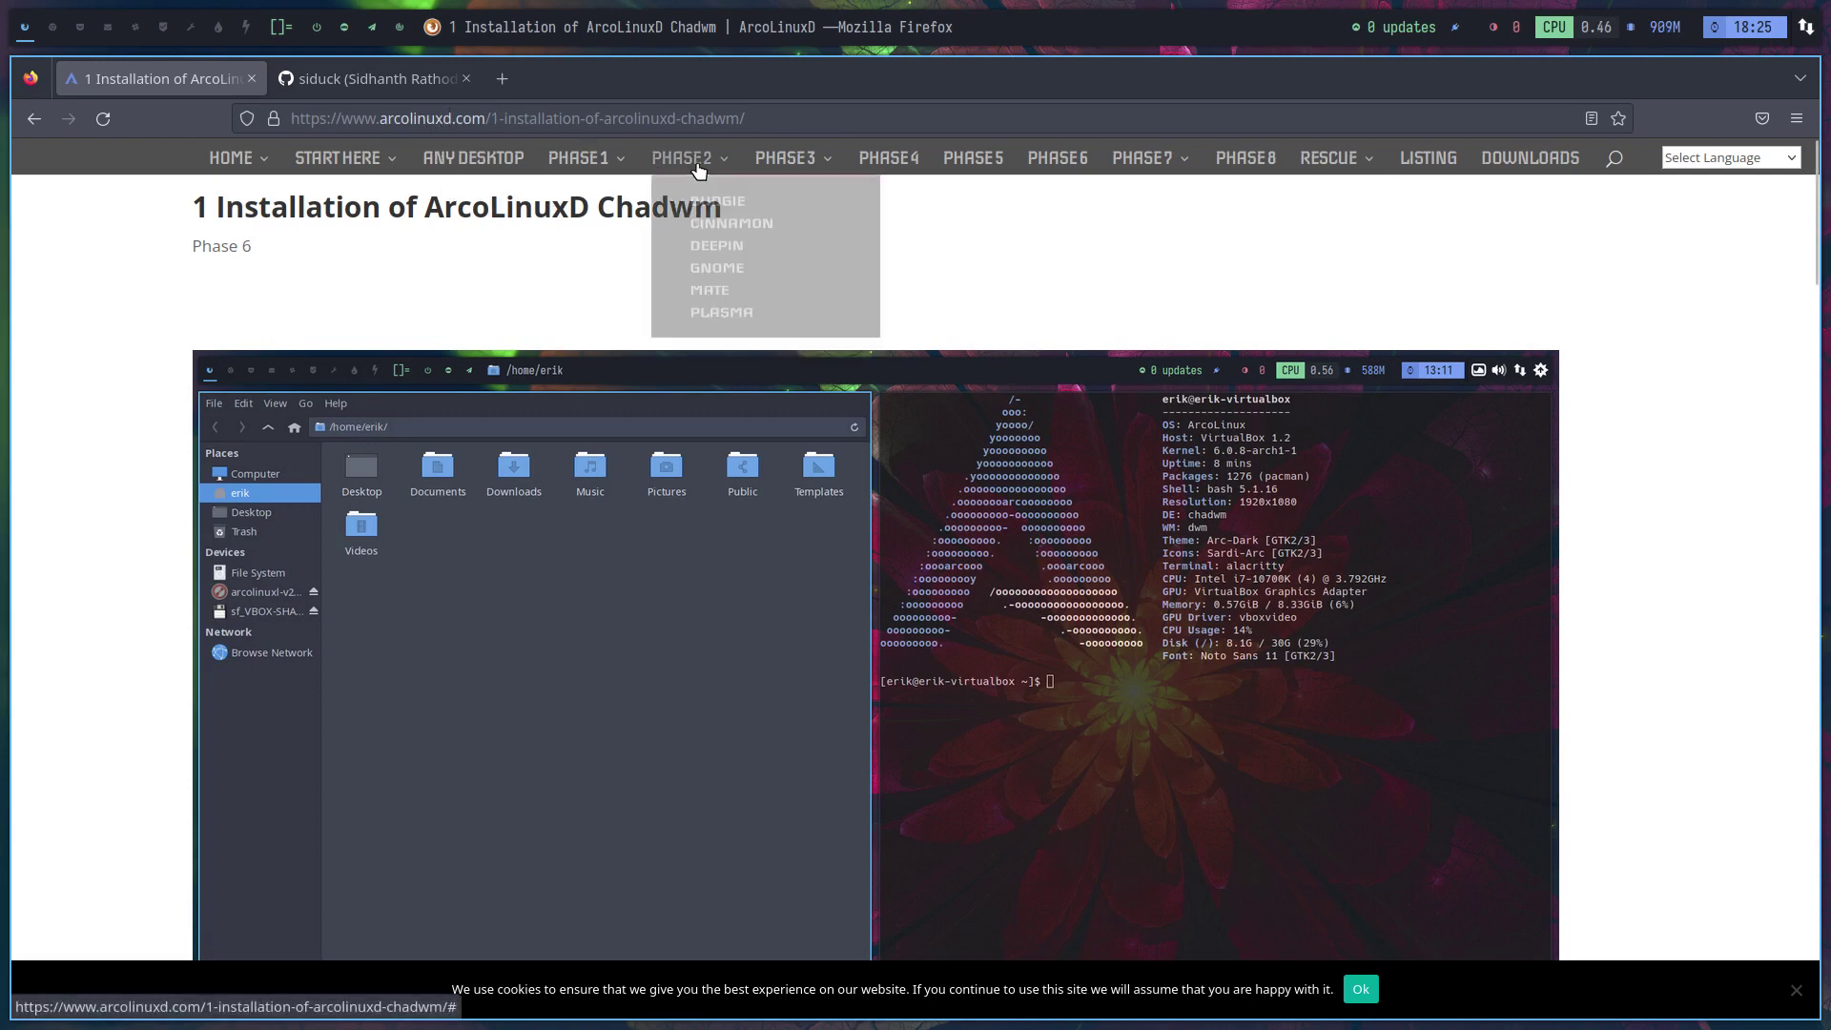
pyautogui.moveTo(809, 179)
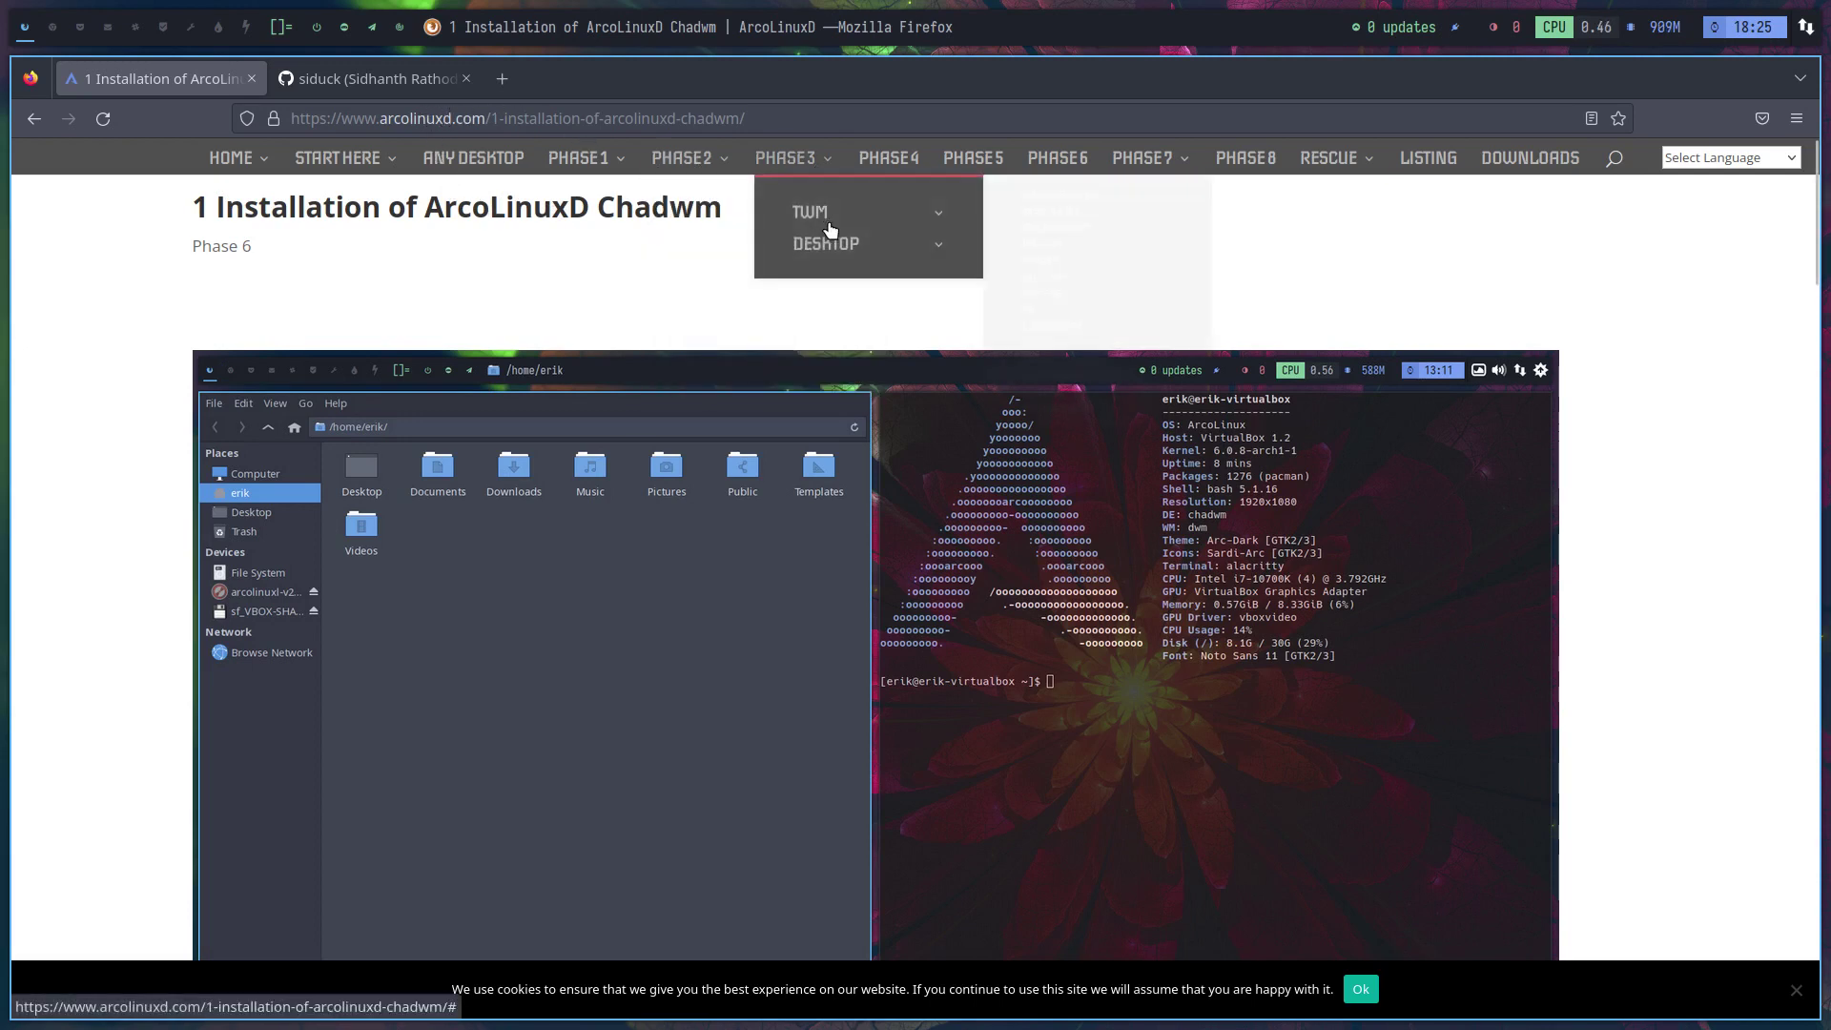
pyautogui.moveTo(899, 234)
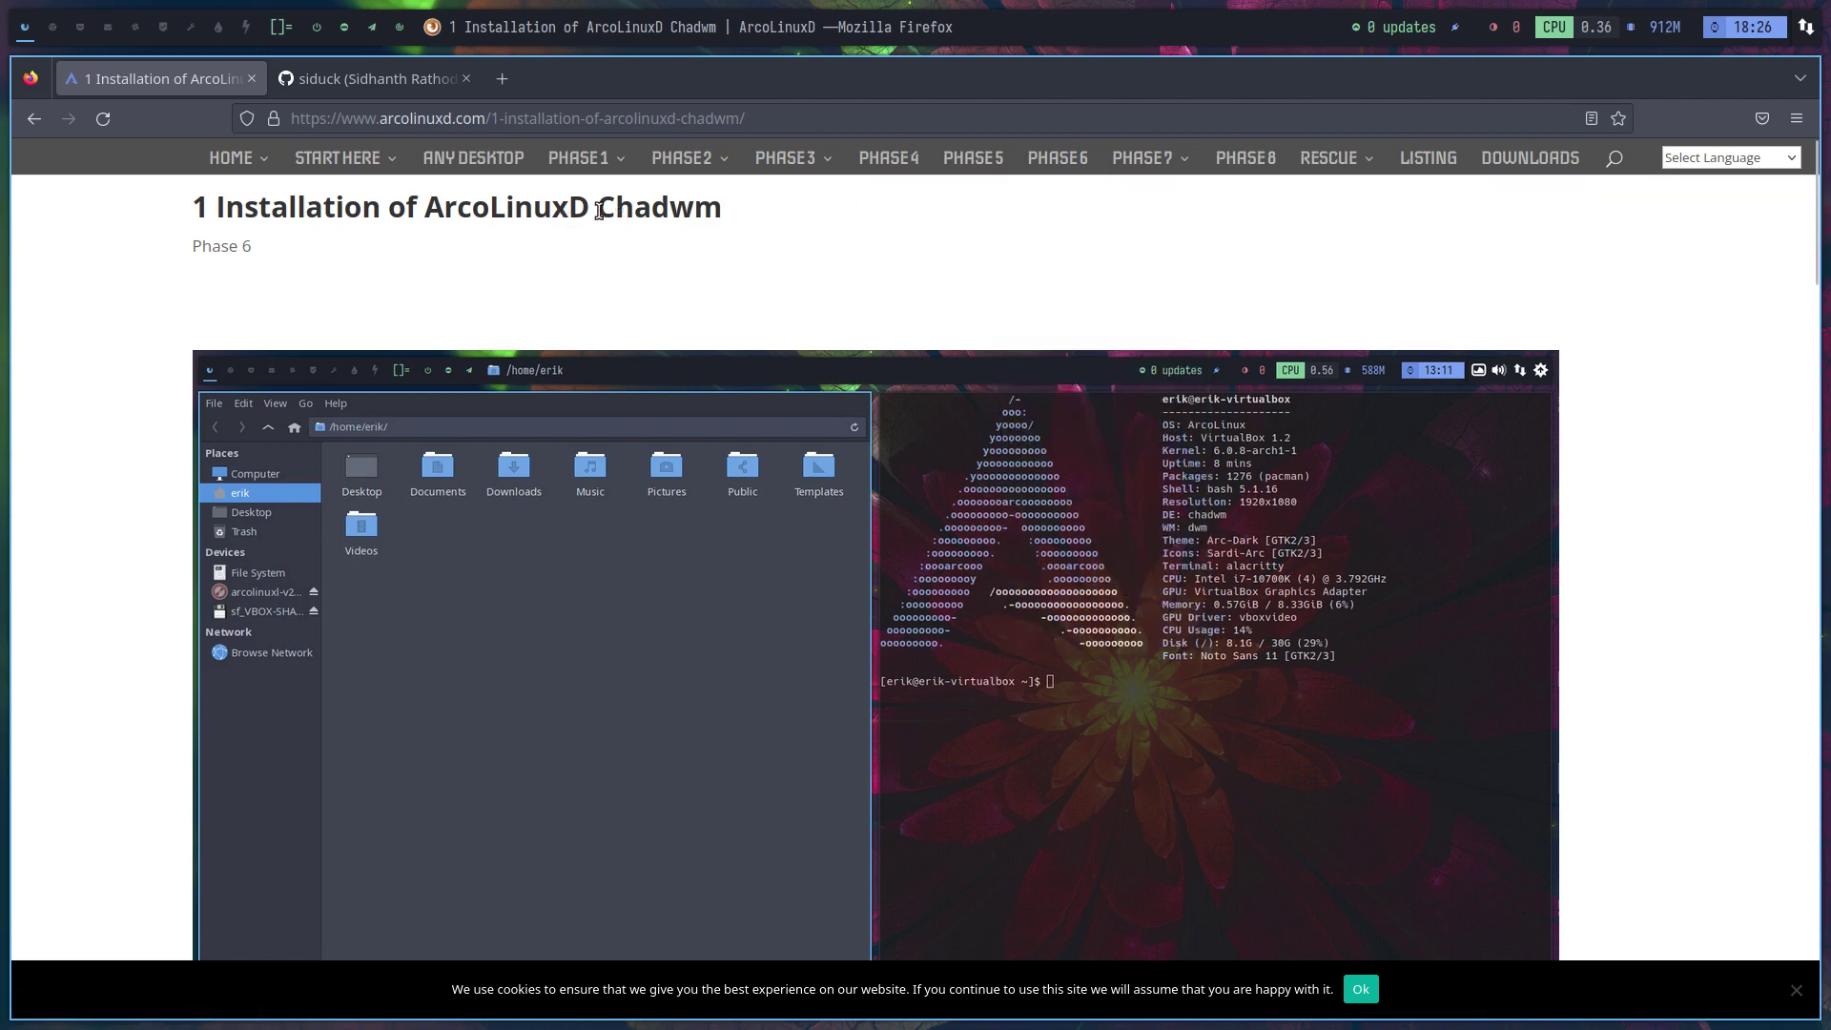
pyautogui.moveTo(599, 211); pyautogui.dragTo(727, 213)
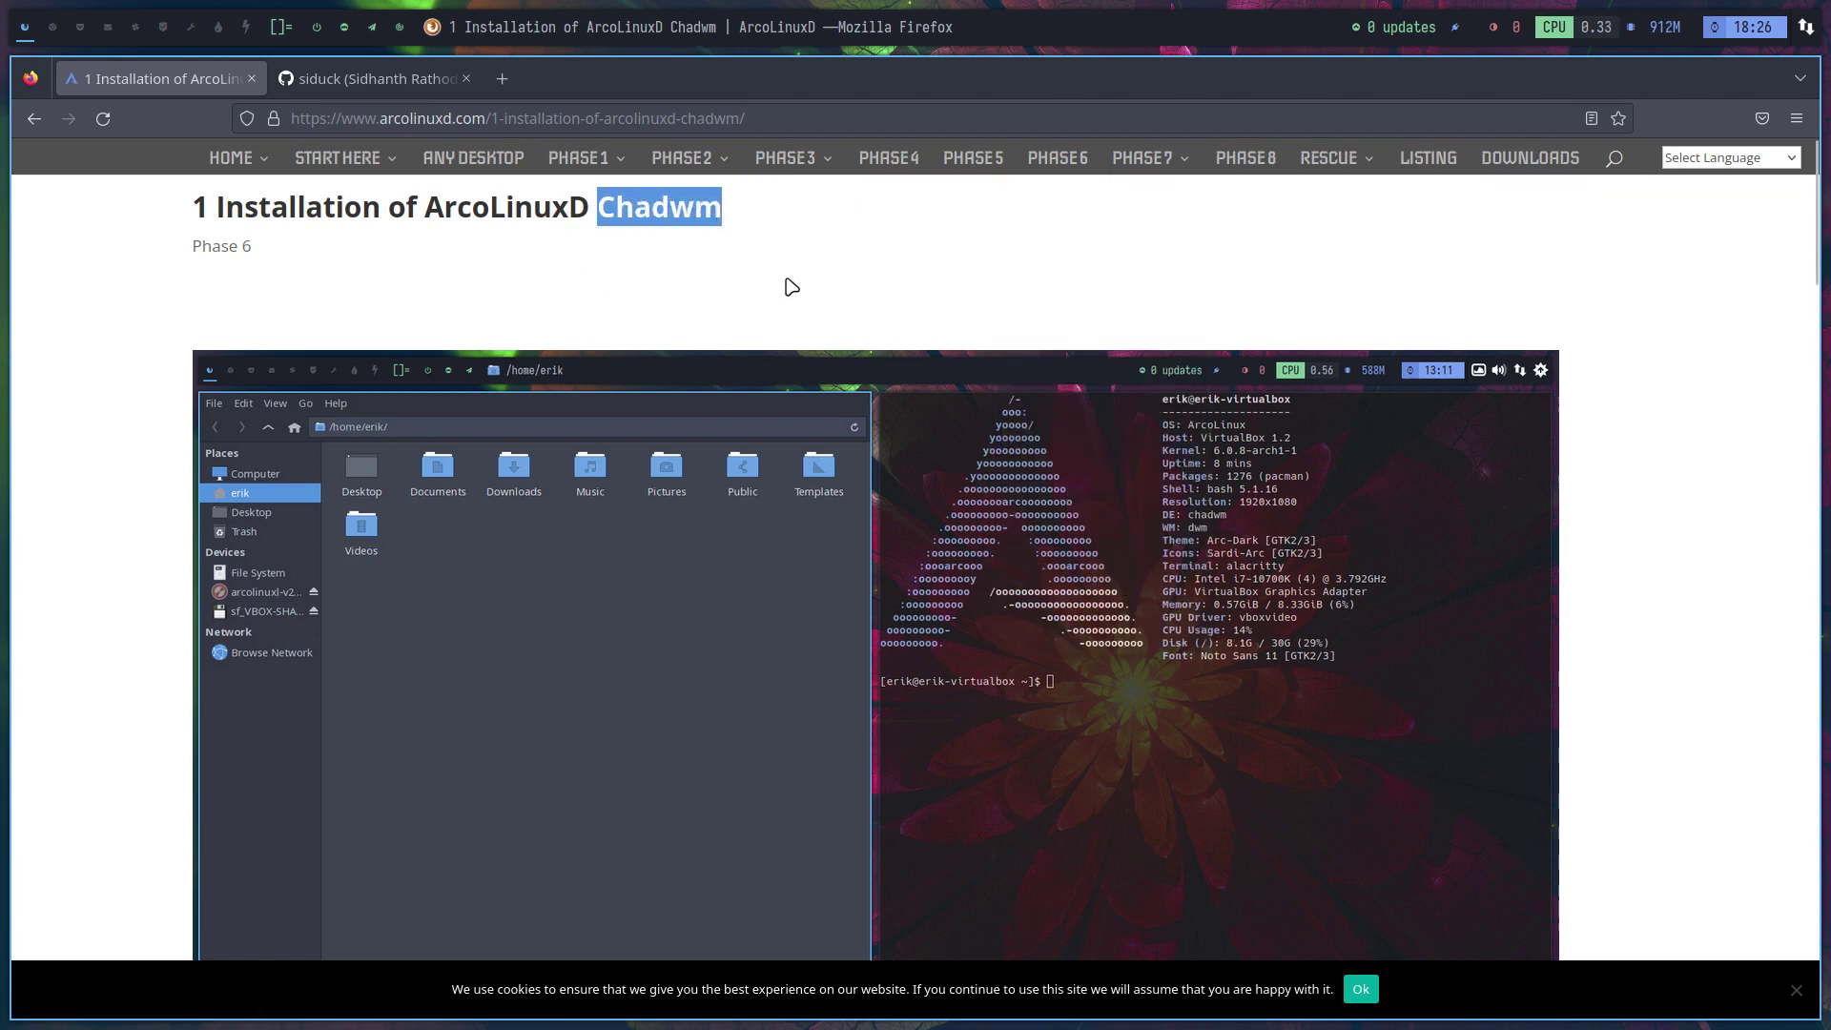
pyautogui.scroll(-15, 792, 286)
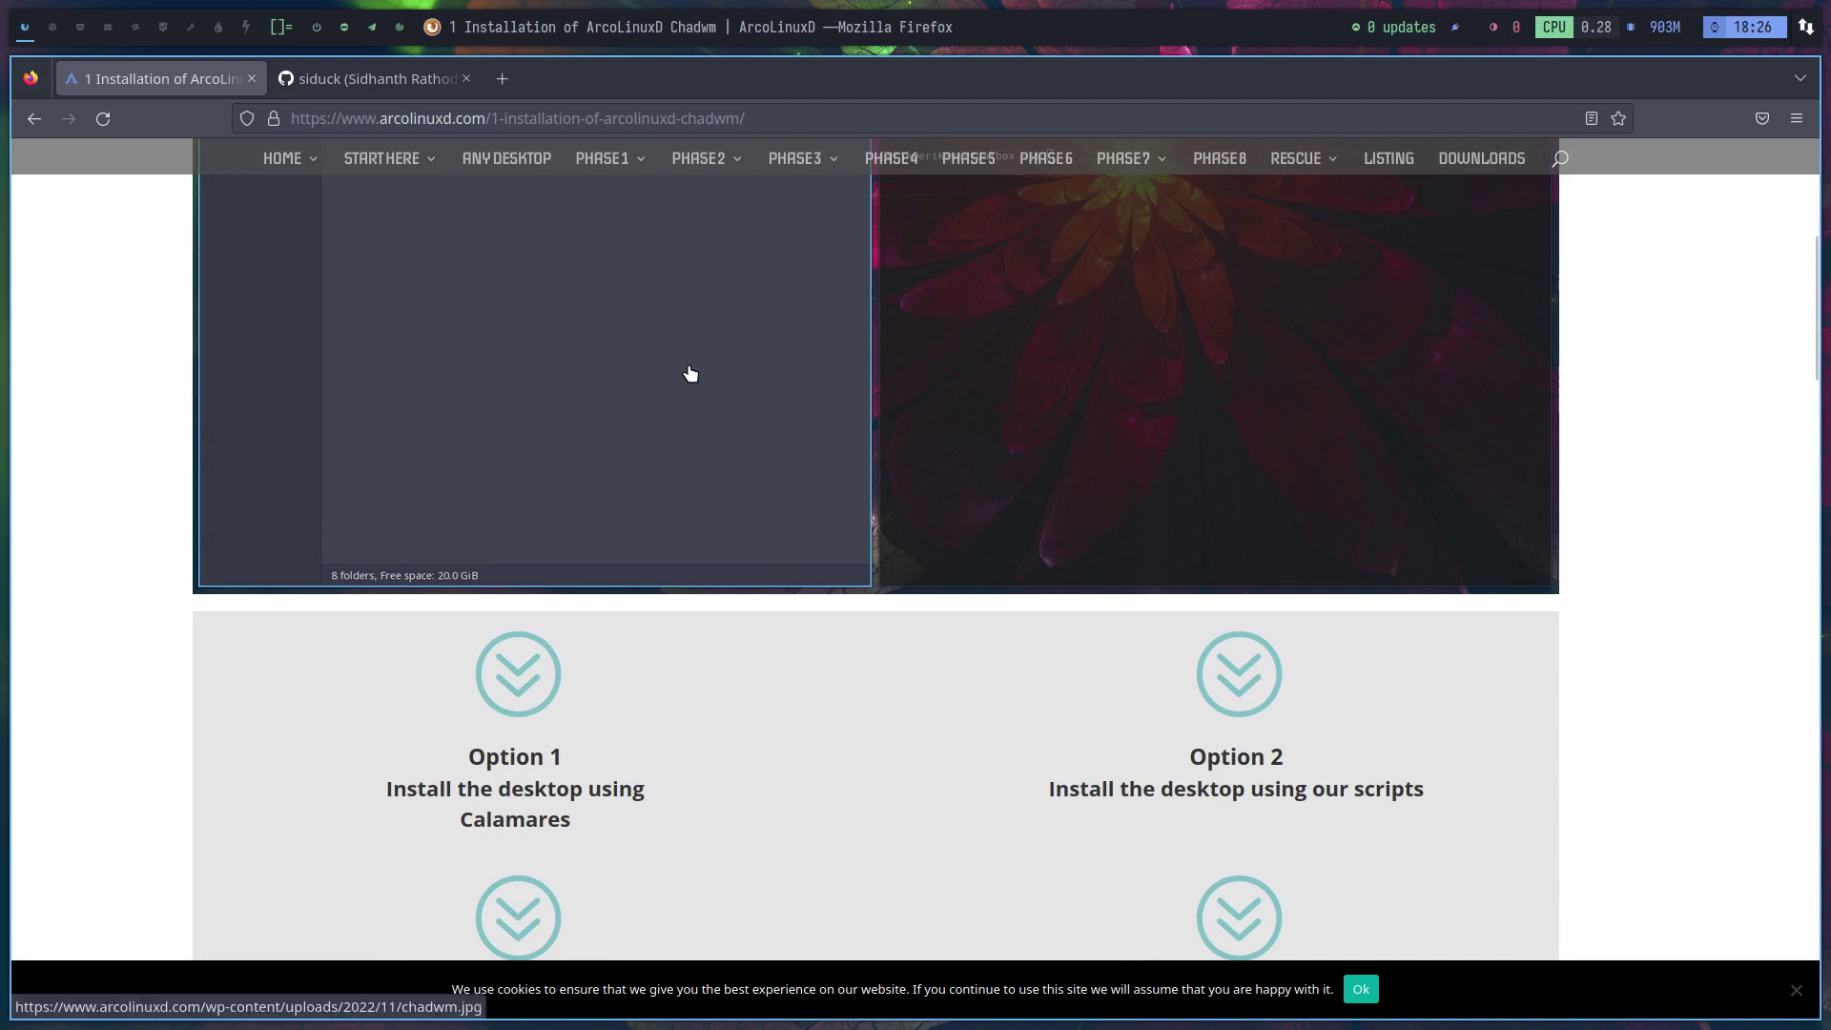
# Open the ArcoLinuxD overview page and the arcolinuxd GitHub repository list in a new tab
pyautogui.moveTo(410, 171)
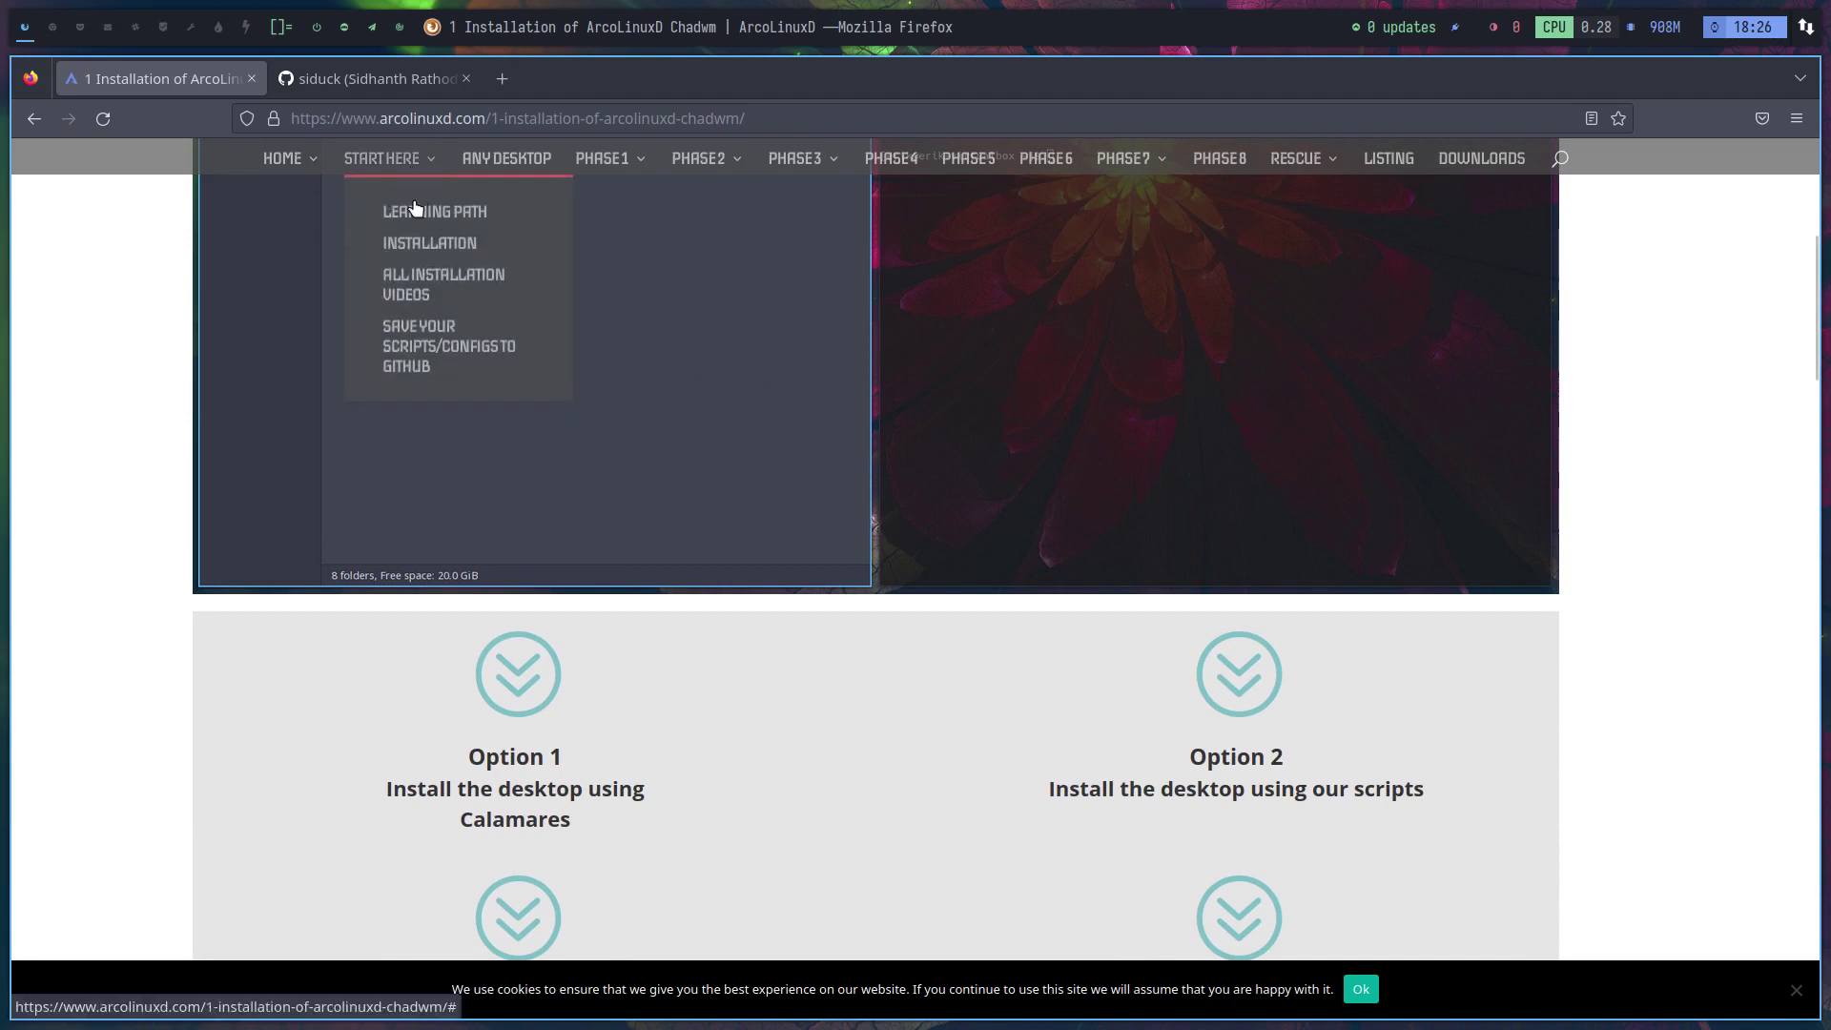
pyautogui.click(453, 348)
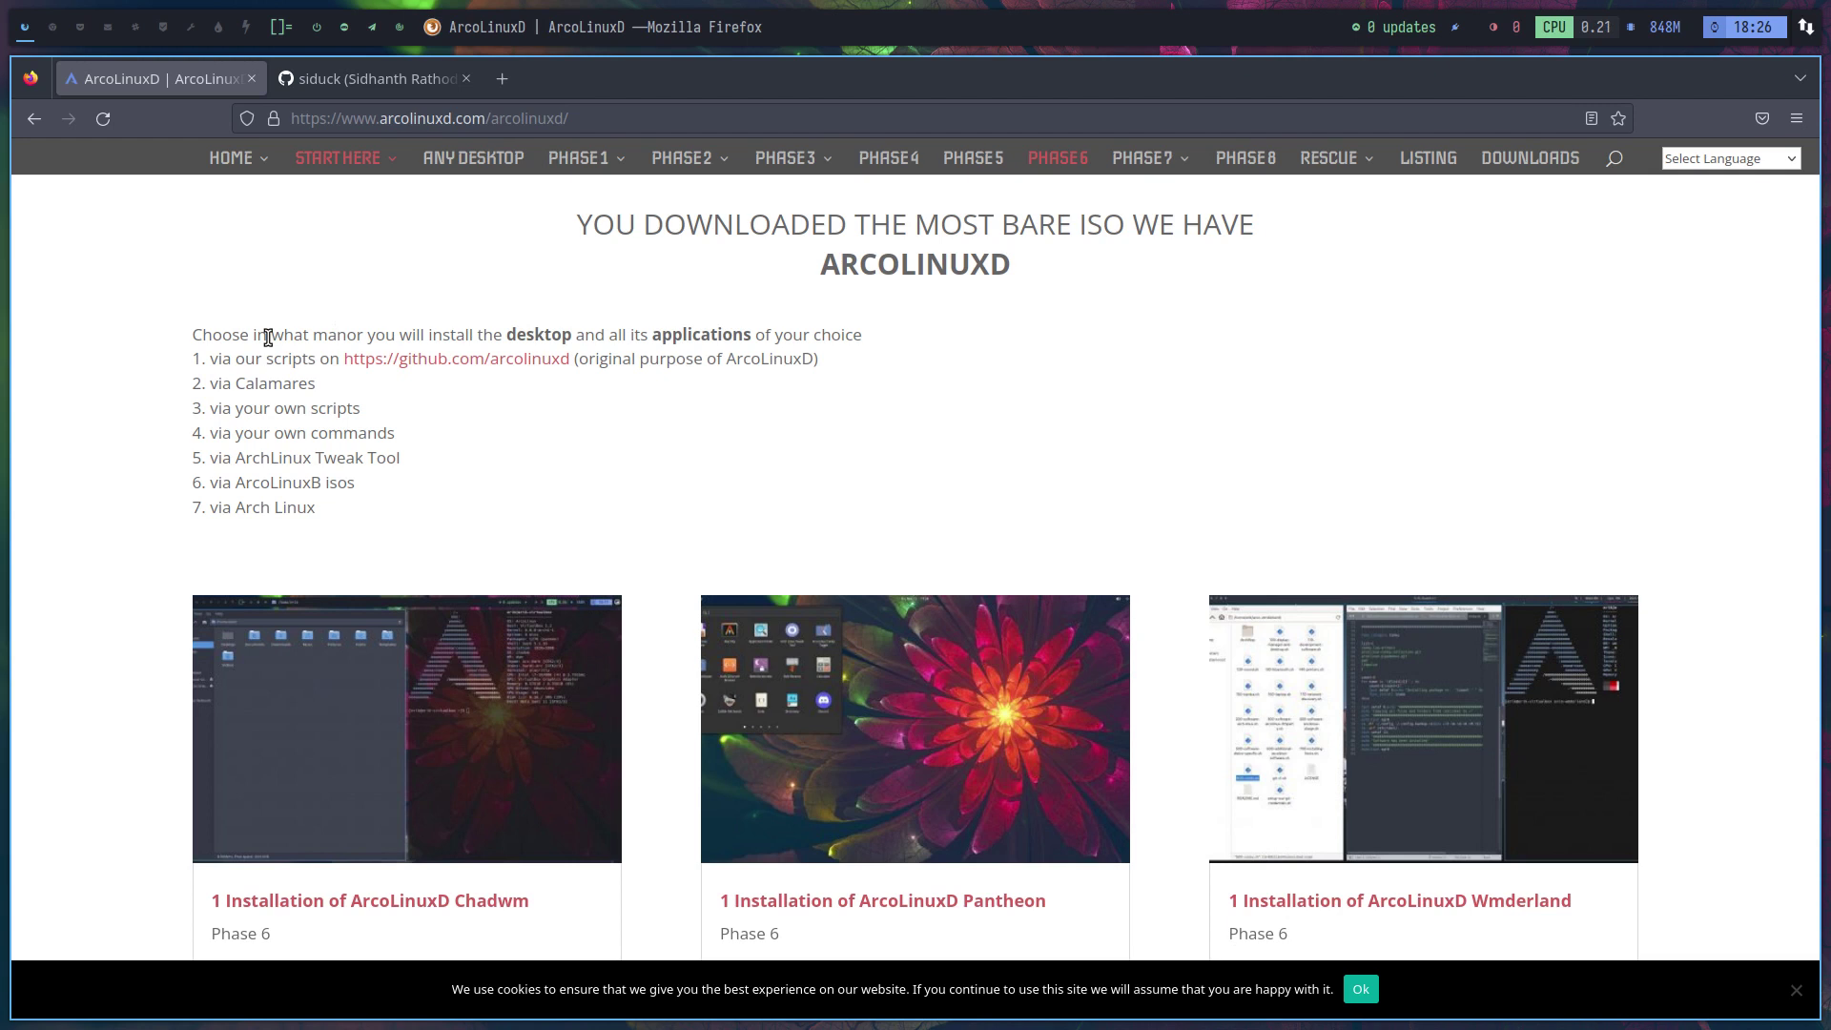
pyautogui.moveTo(590, 362); pyautogui.dragTo(815, 361)
pyautogui.rightClick(559, 368)
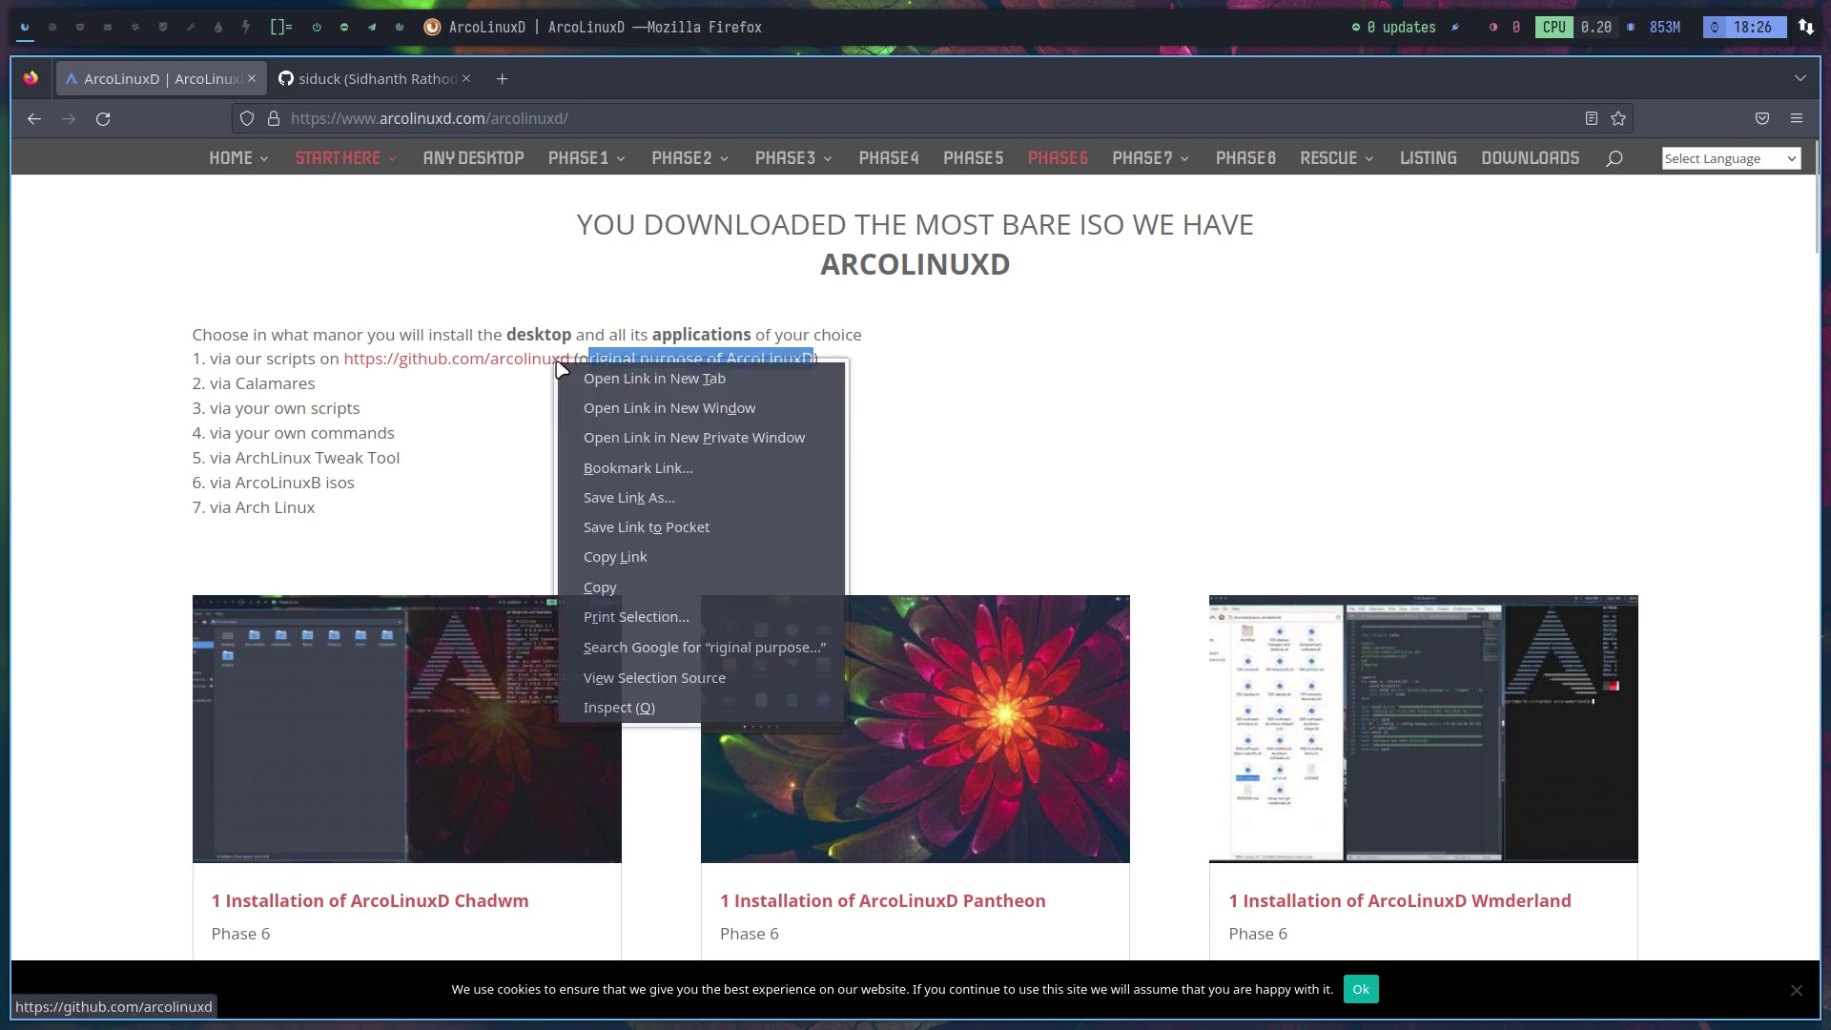
pyautogui.click(631, 378)
pyautogui.click(389, 86)
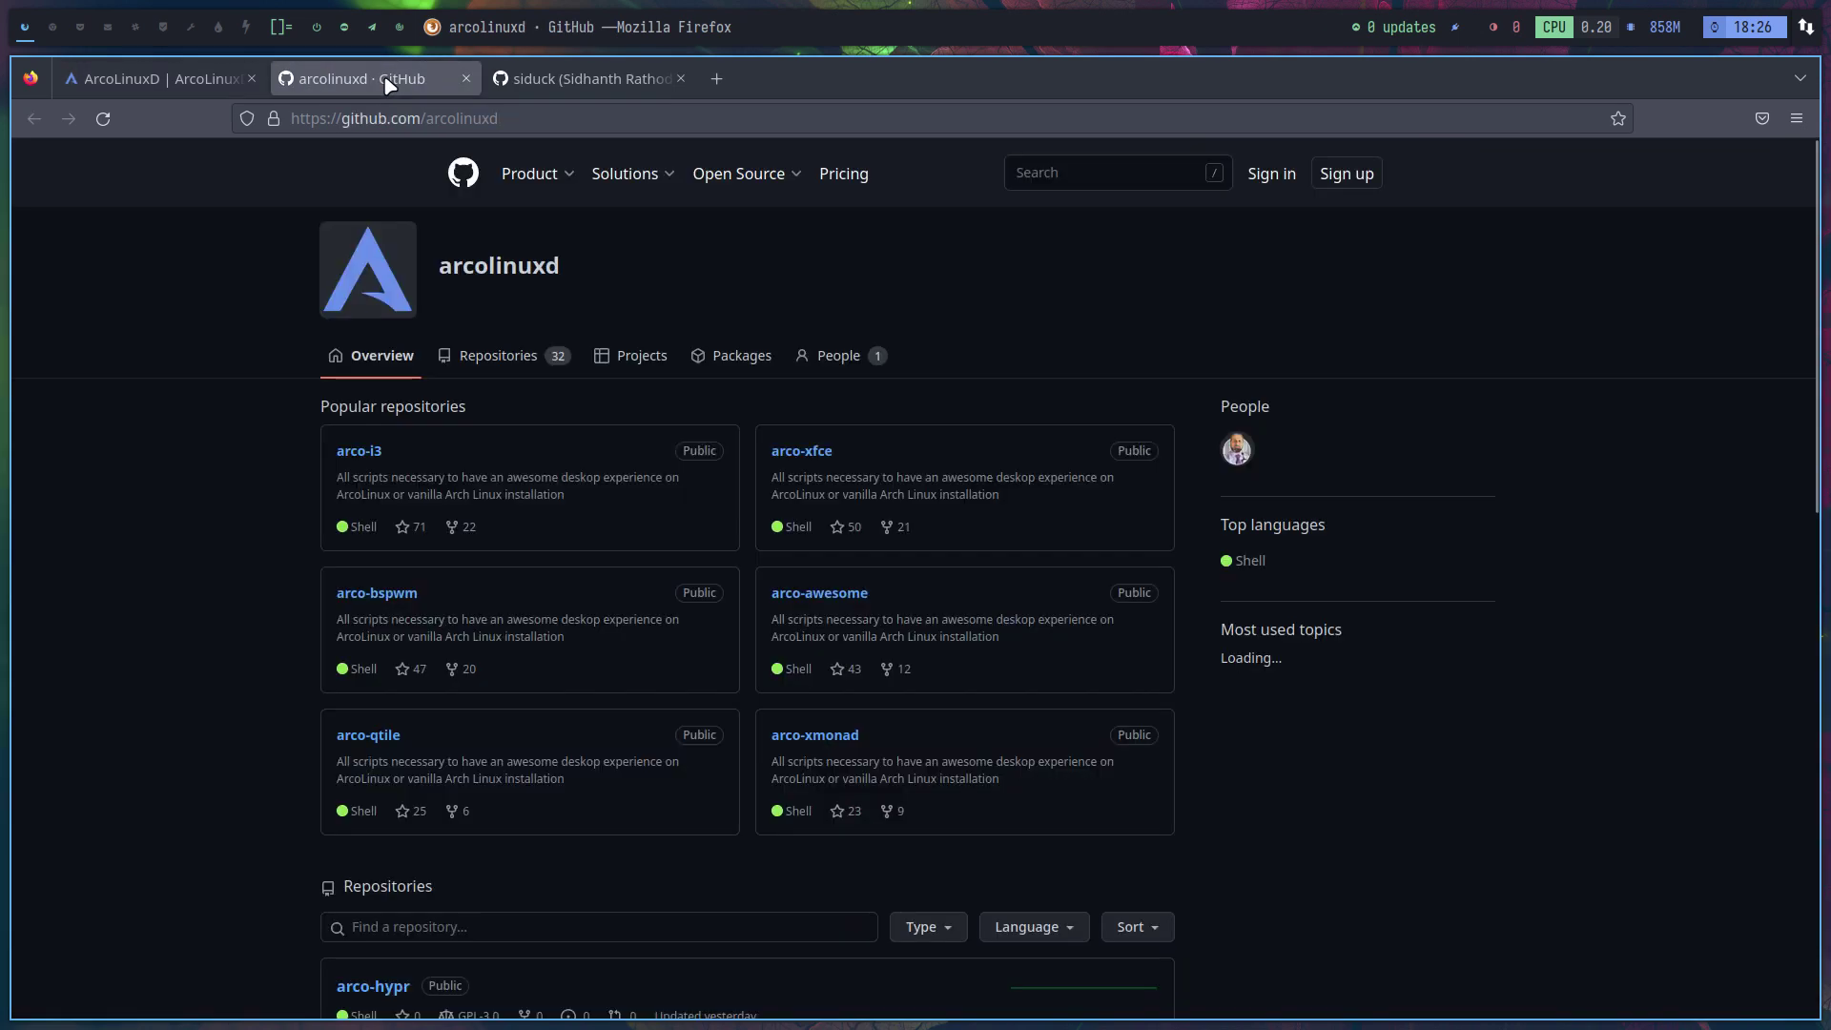
pyautogui.click(494, 372)
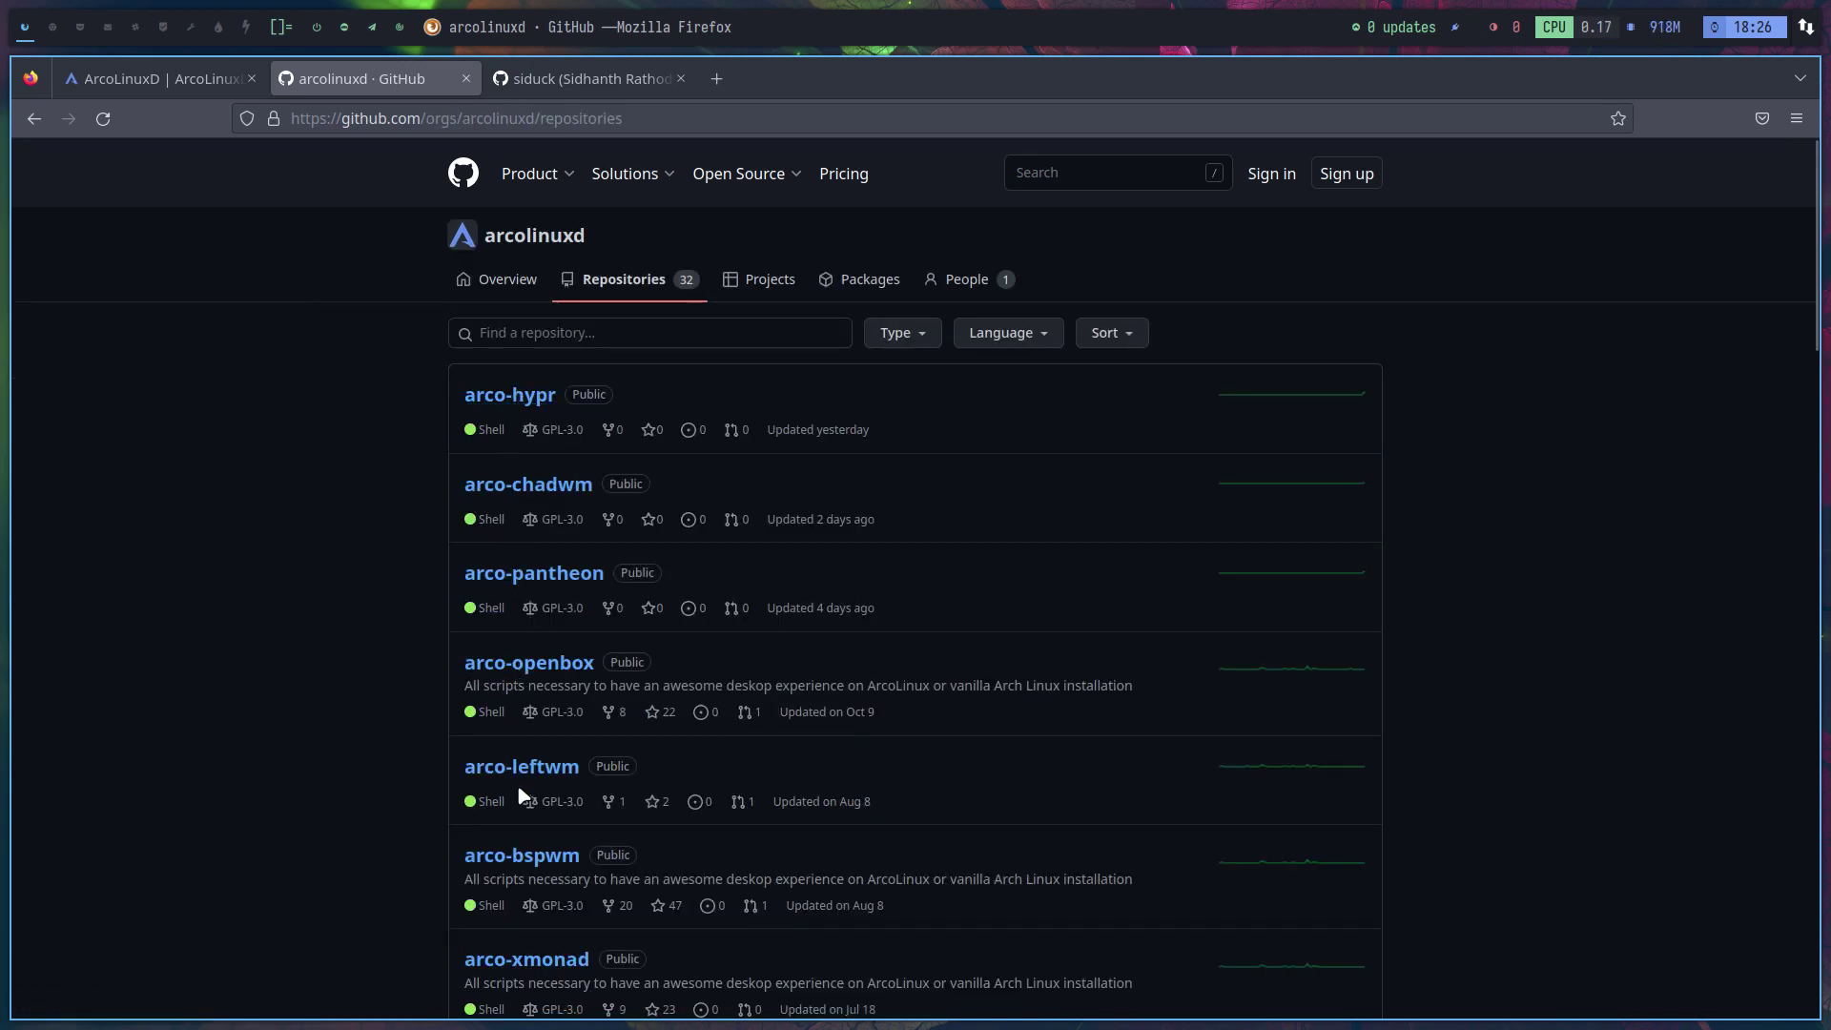
pyautogui.click(177, 82)
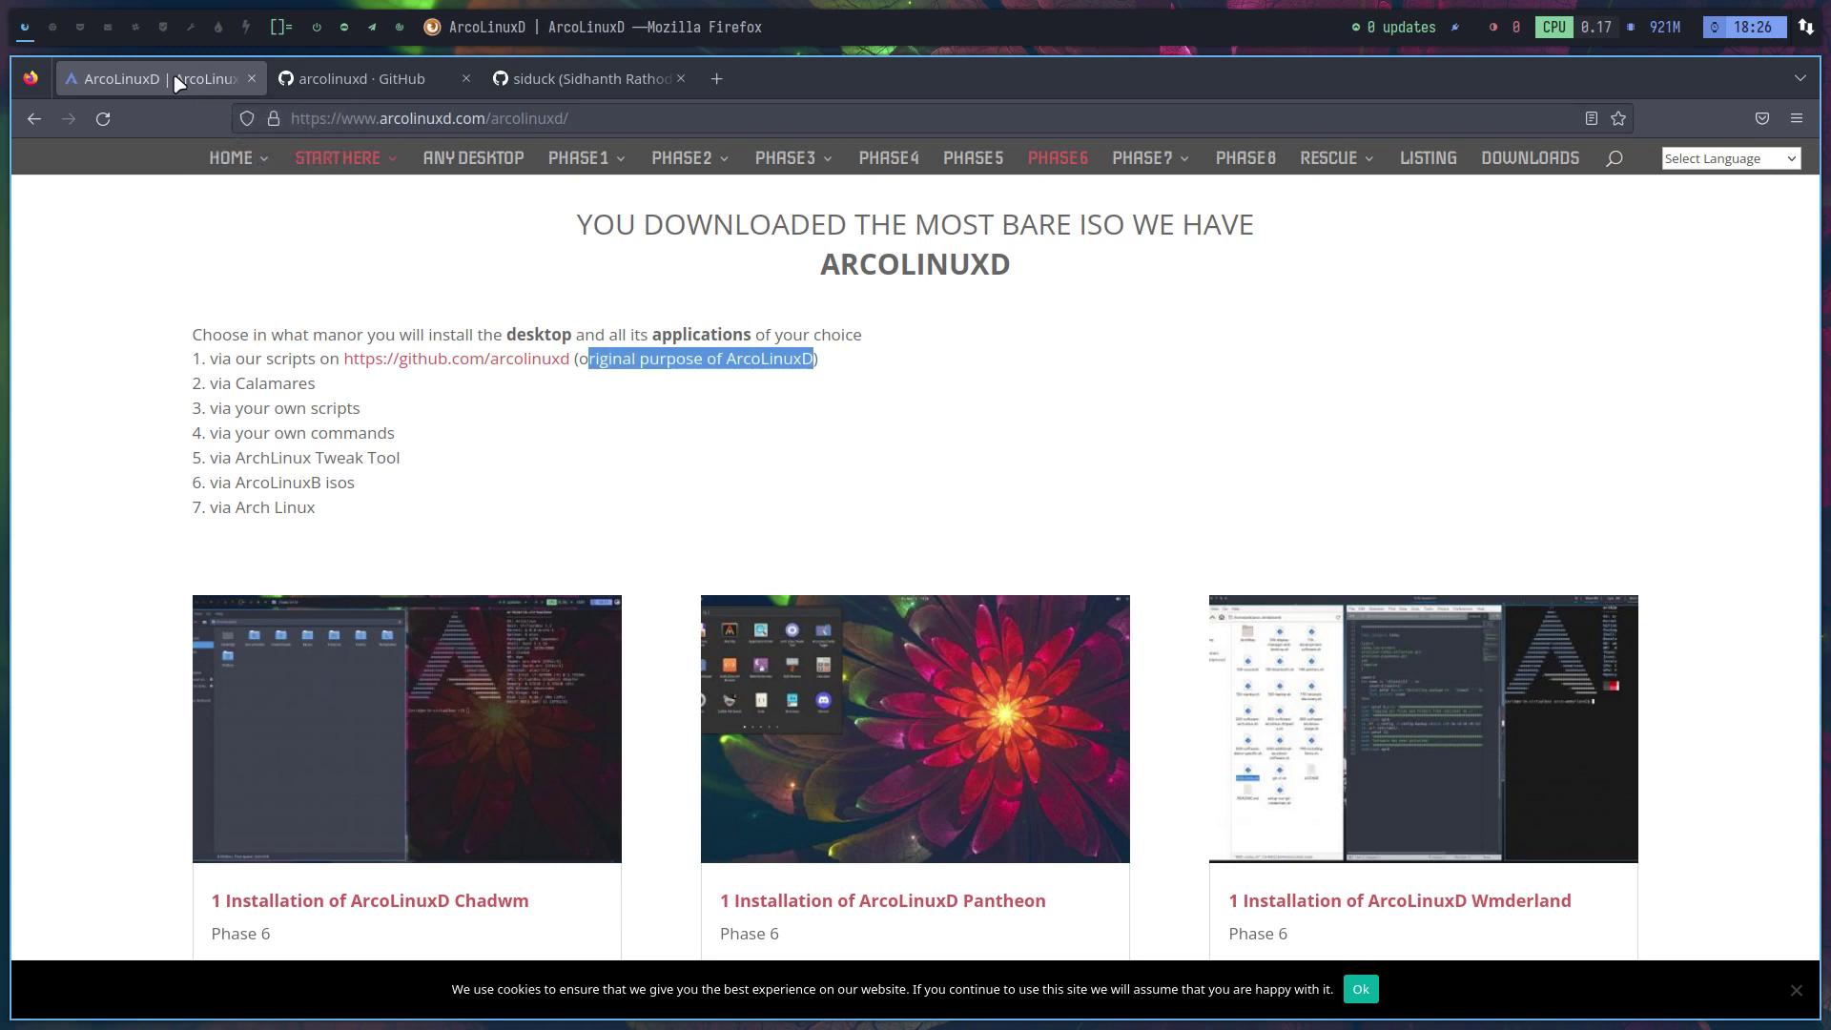
# Highlight scripts, commands, Tweak, isos, Arch and Calamares in the overview list, glancing at the GitHub tab
pyautogui.doubleClick(328, 406)
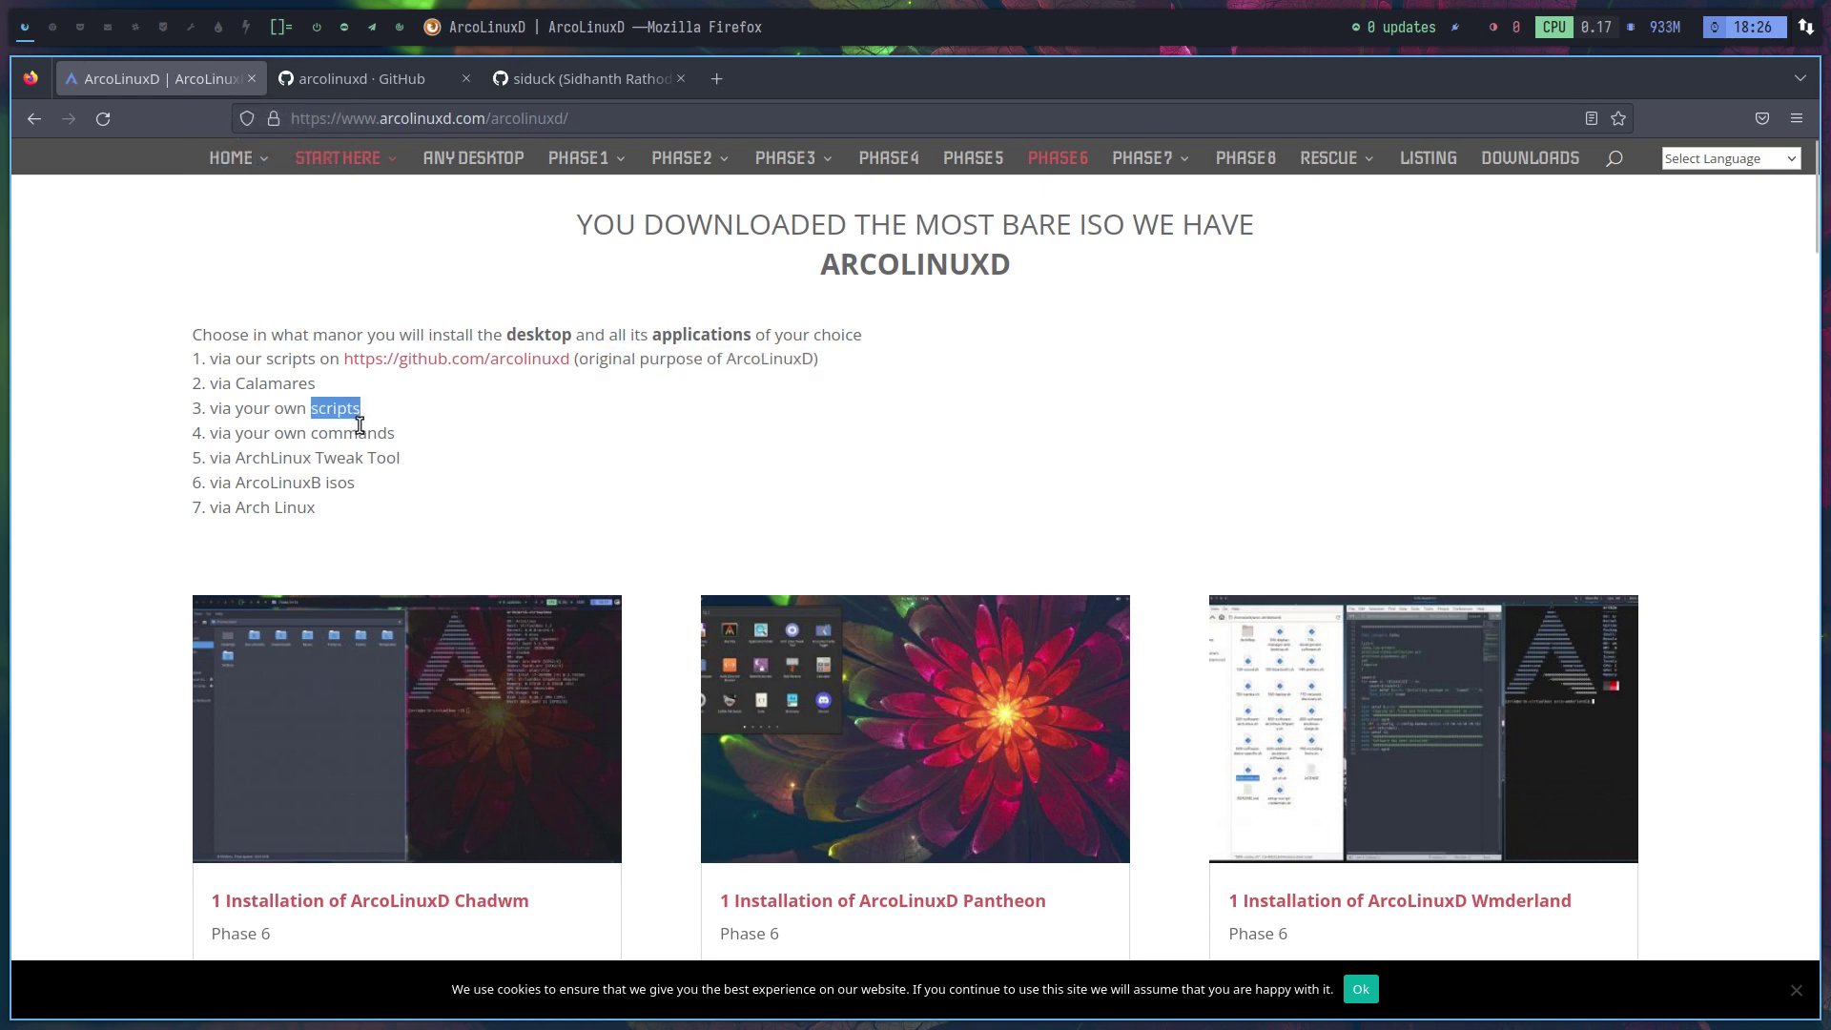
pyautogui.doubleClick(357, 434)
pyautogui.doubleClick(358, 459)
pyautogui.doubleClick(339, 483)
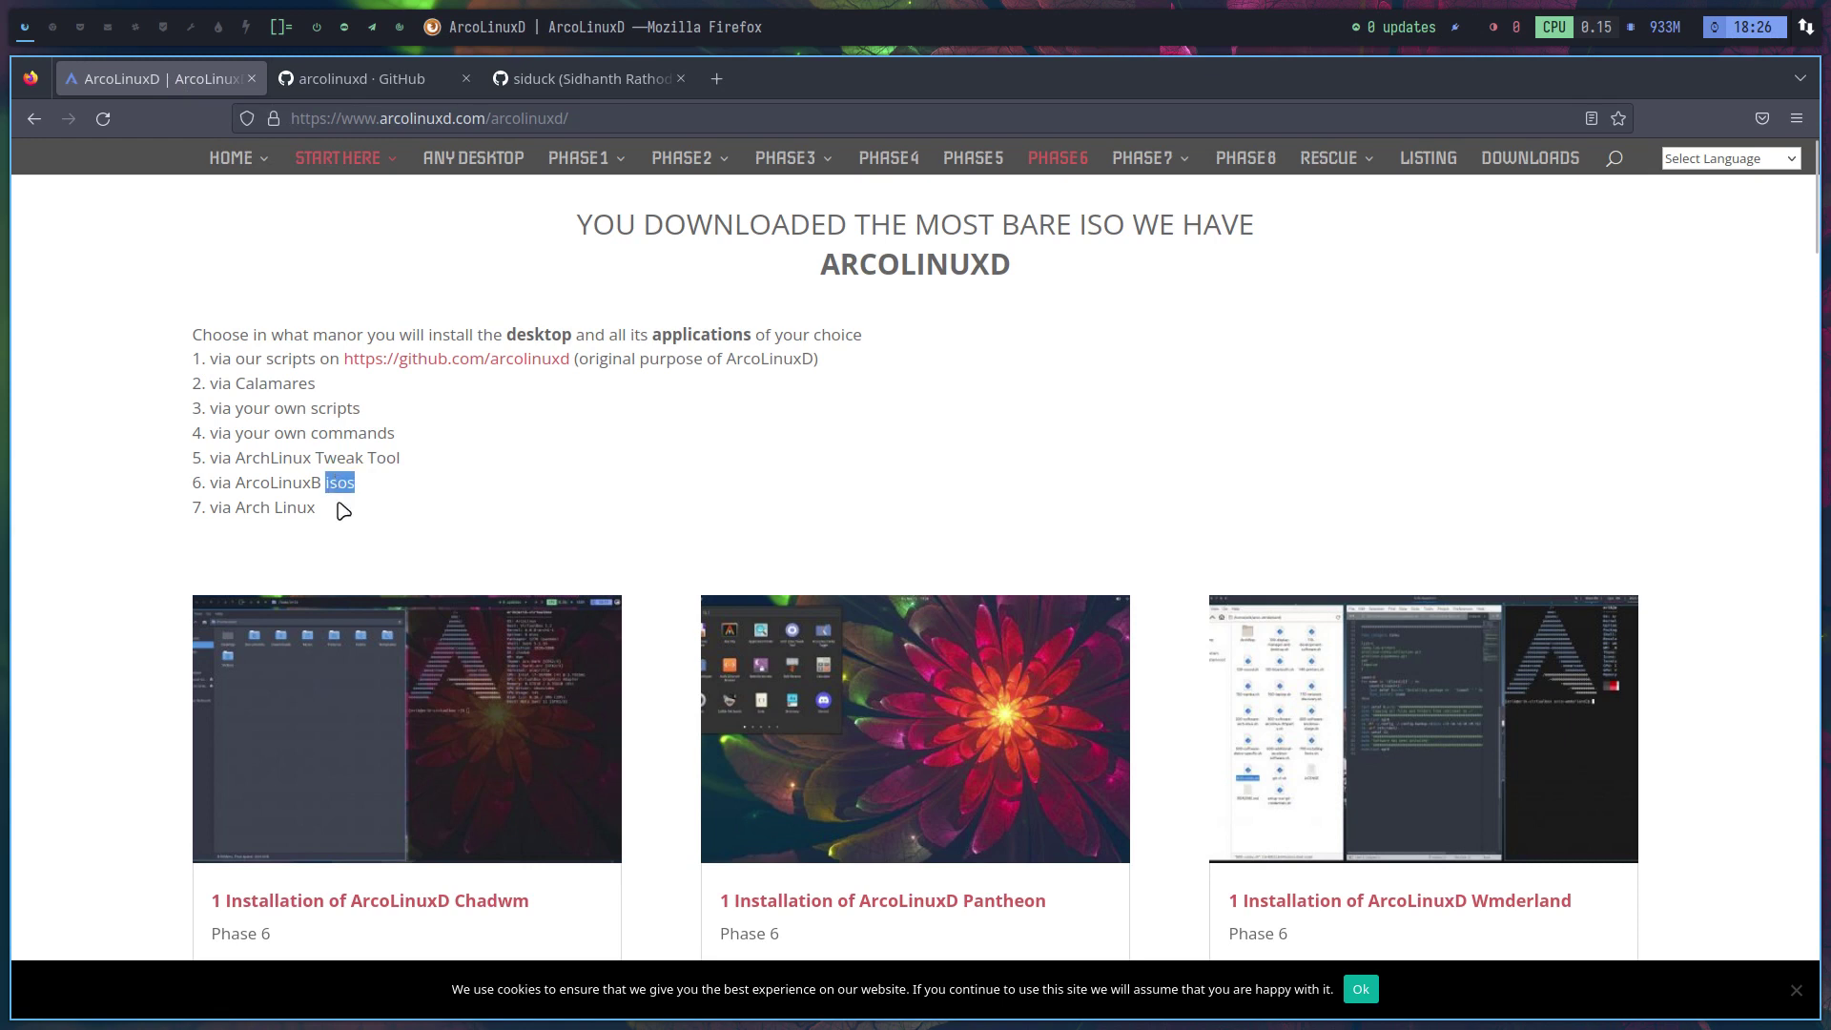
pyautogui.doubleClick(257, 507)
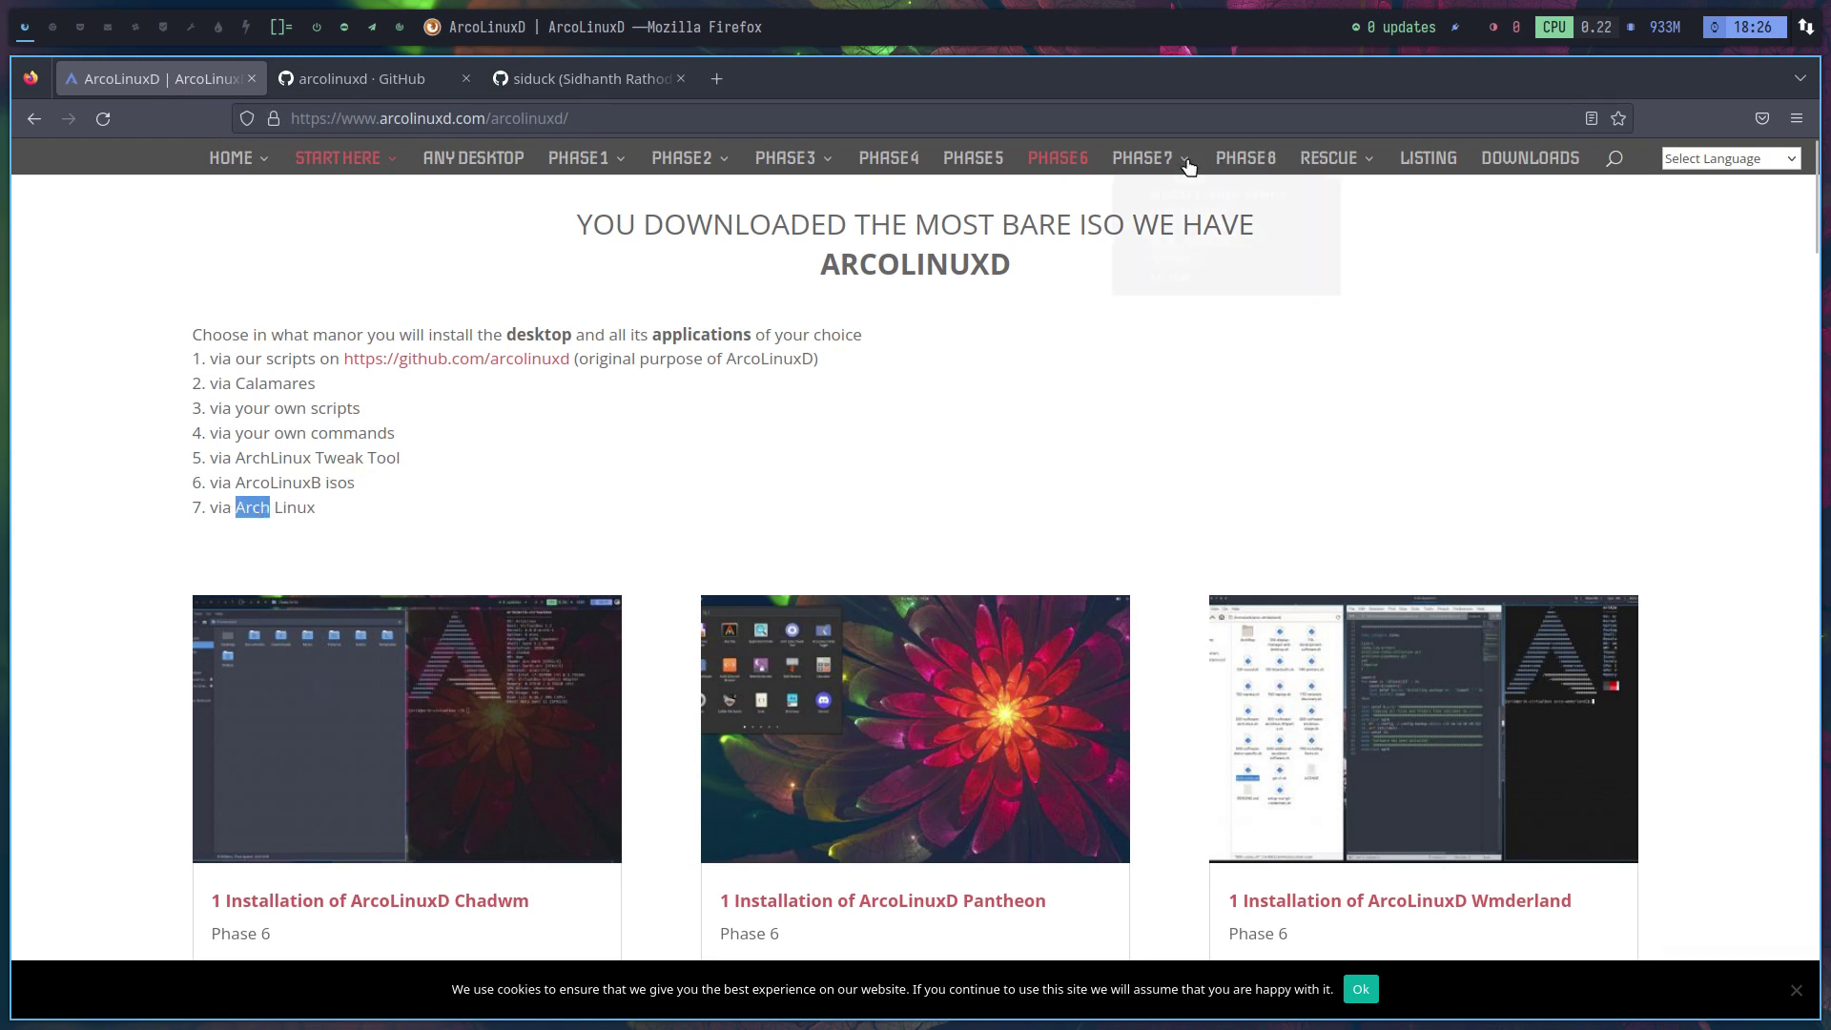
pyautogui.moveTo(1184, 160)
pyautogui.moveTo(1194, 246)
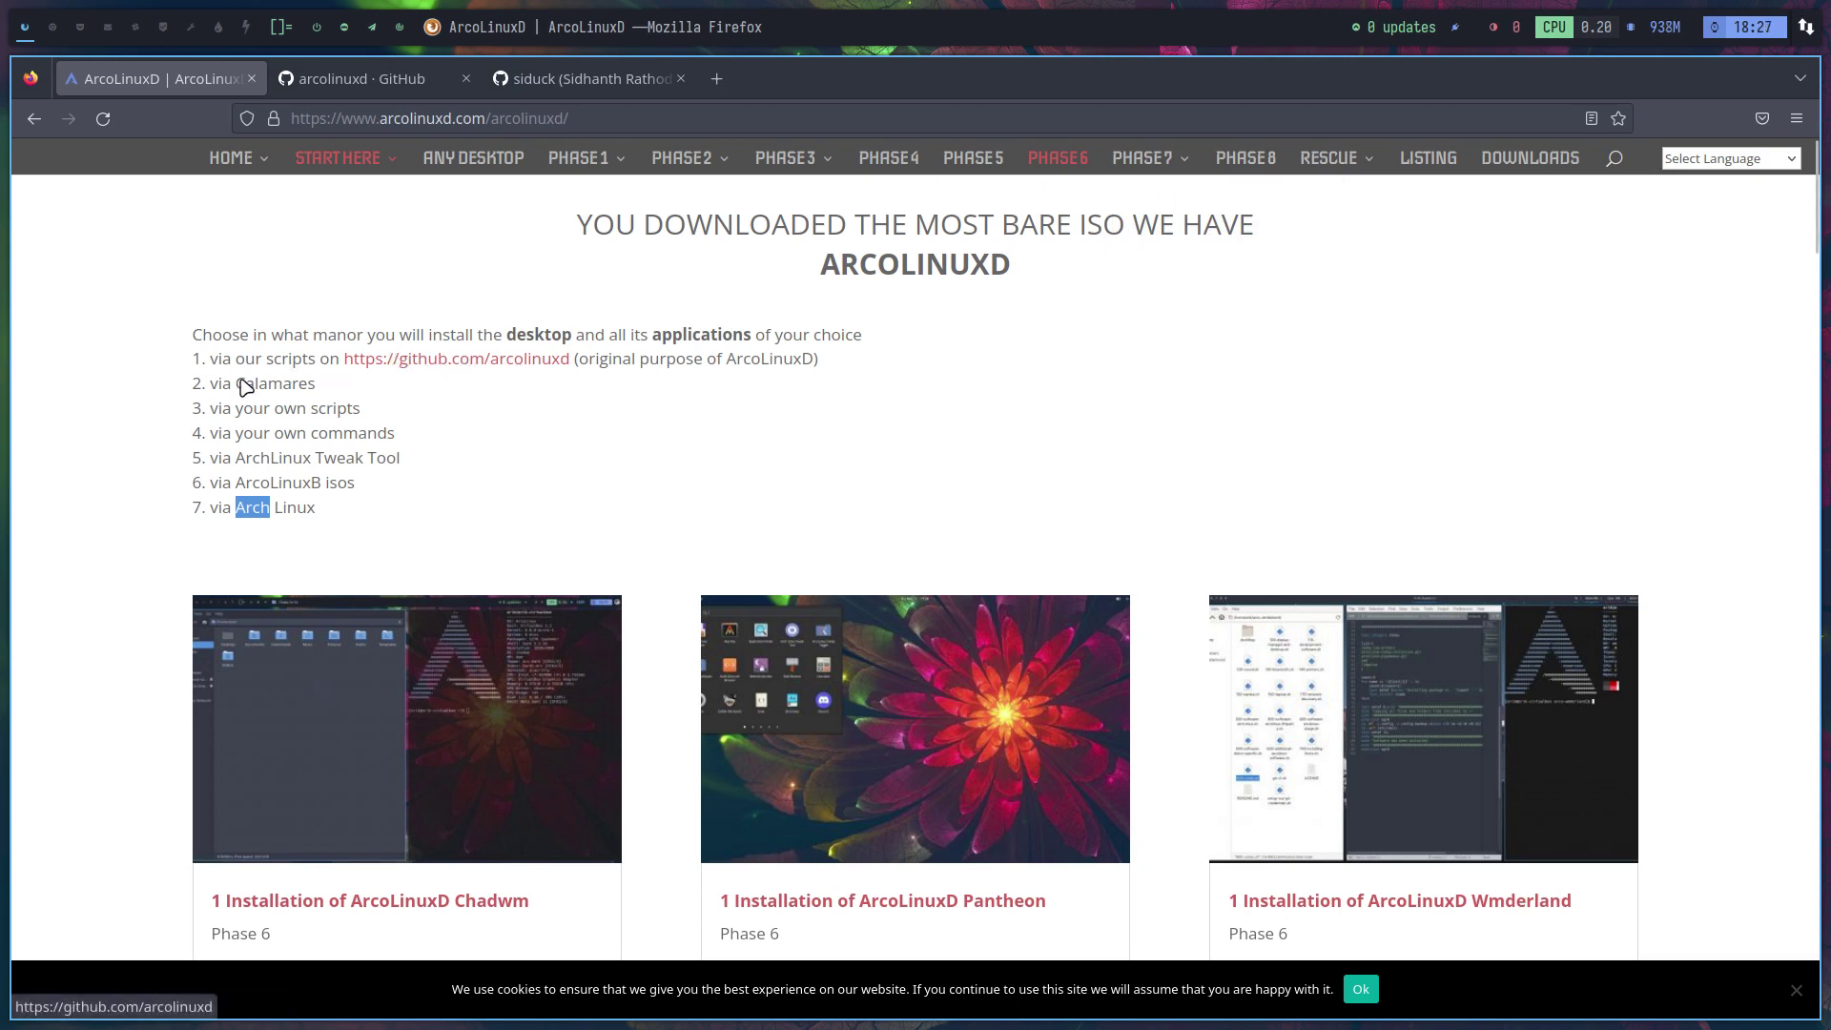
pyautogui.moveTo(236, 382); pyautogui.dragTo(316, 382)
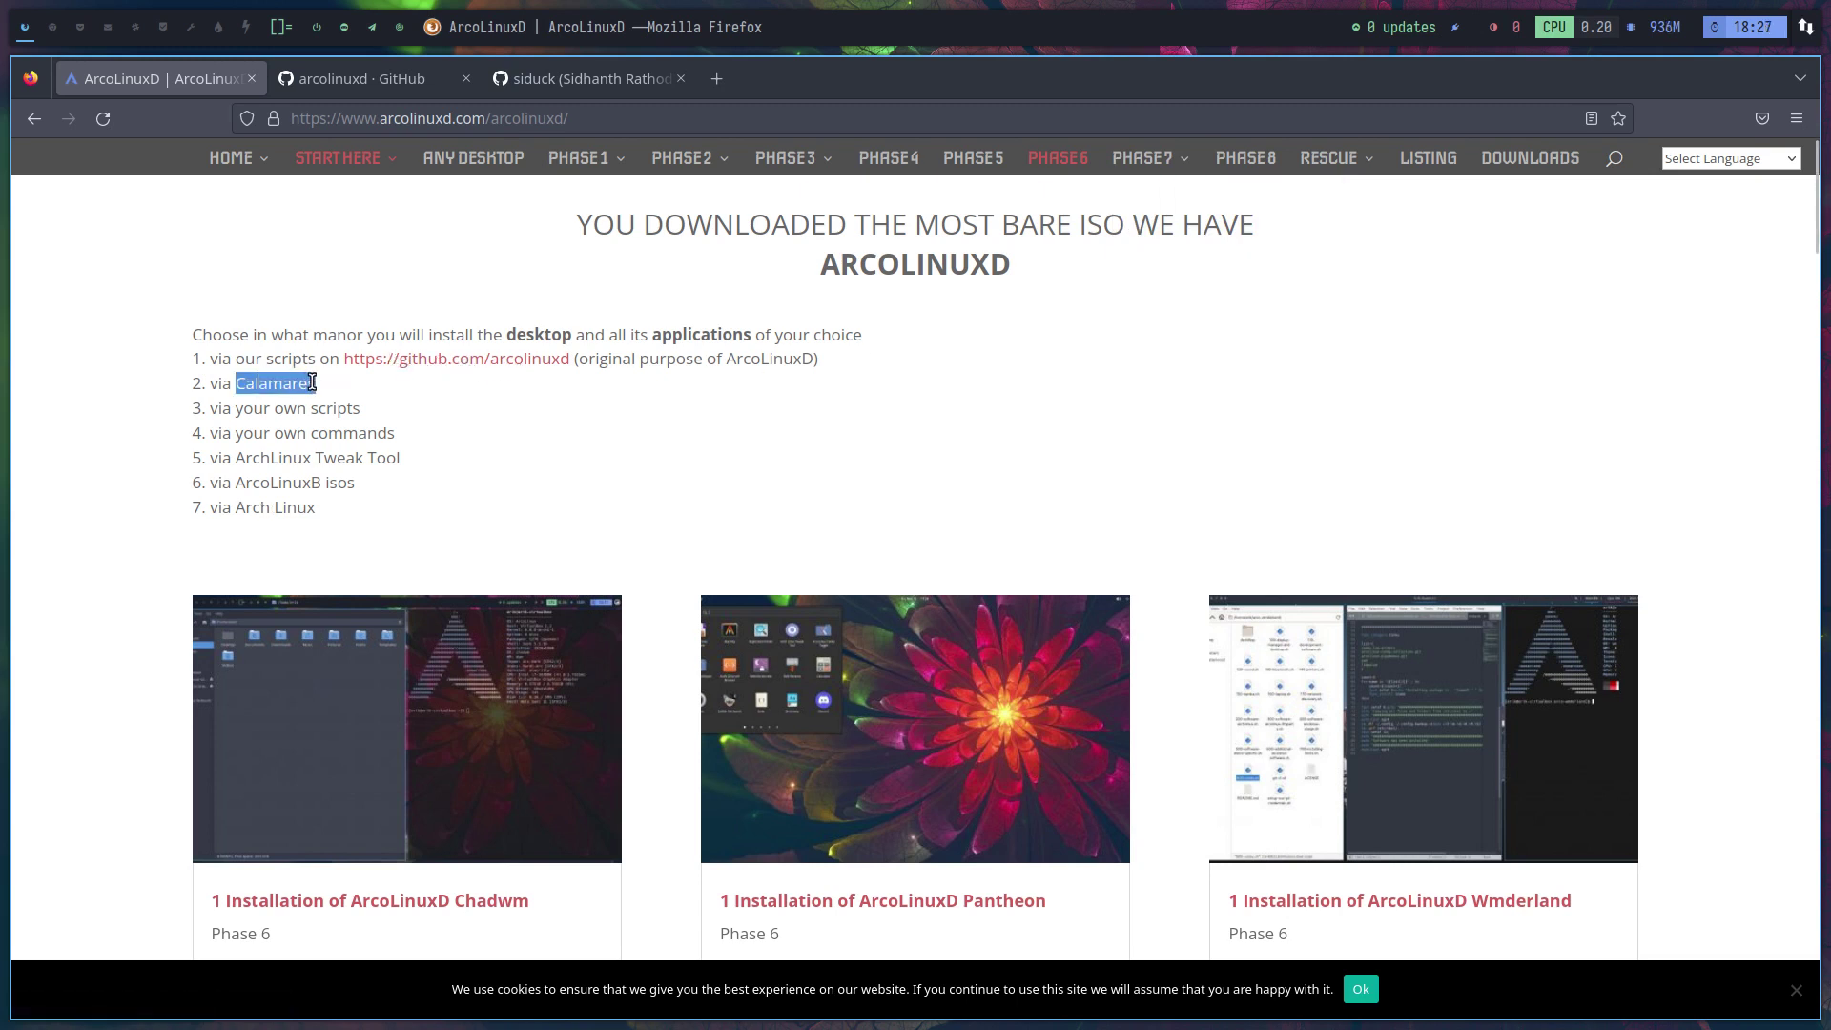
pyautogui.click(390, 84)
pyautogui.click(134, 81)
# Toggle between workspace 1 (Firefox) and workspace 2, ending on empty workspace 2
pyautogui.click(55, 21)
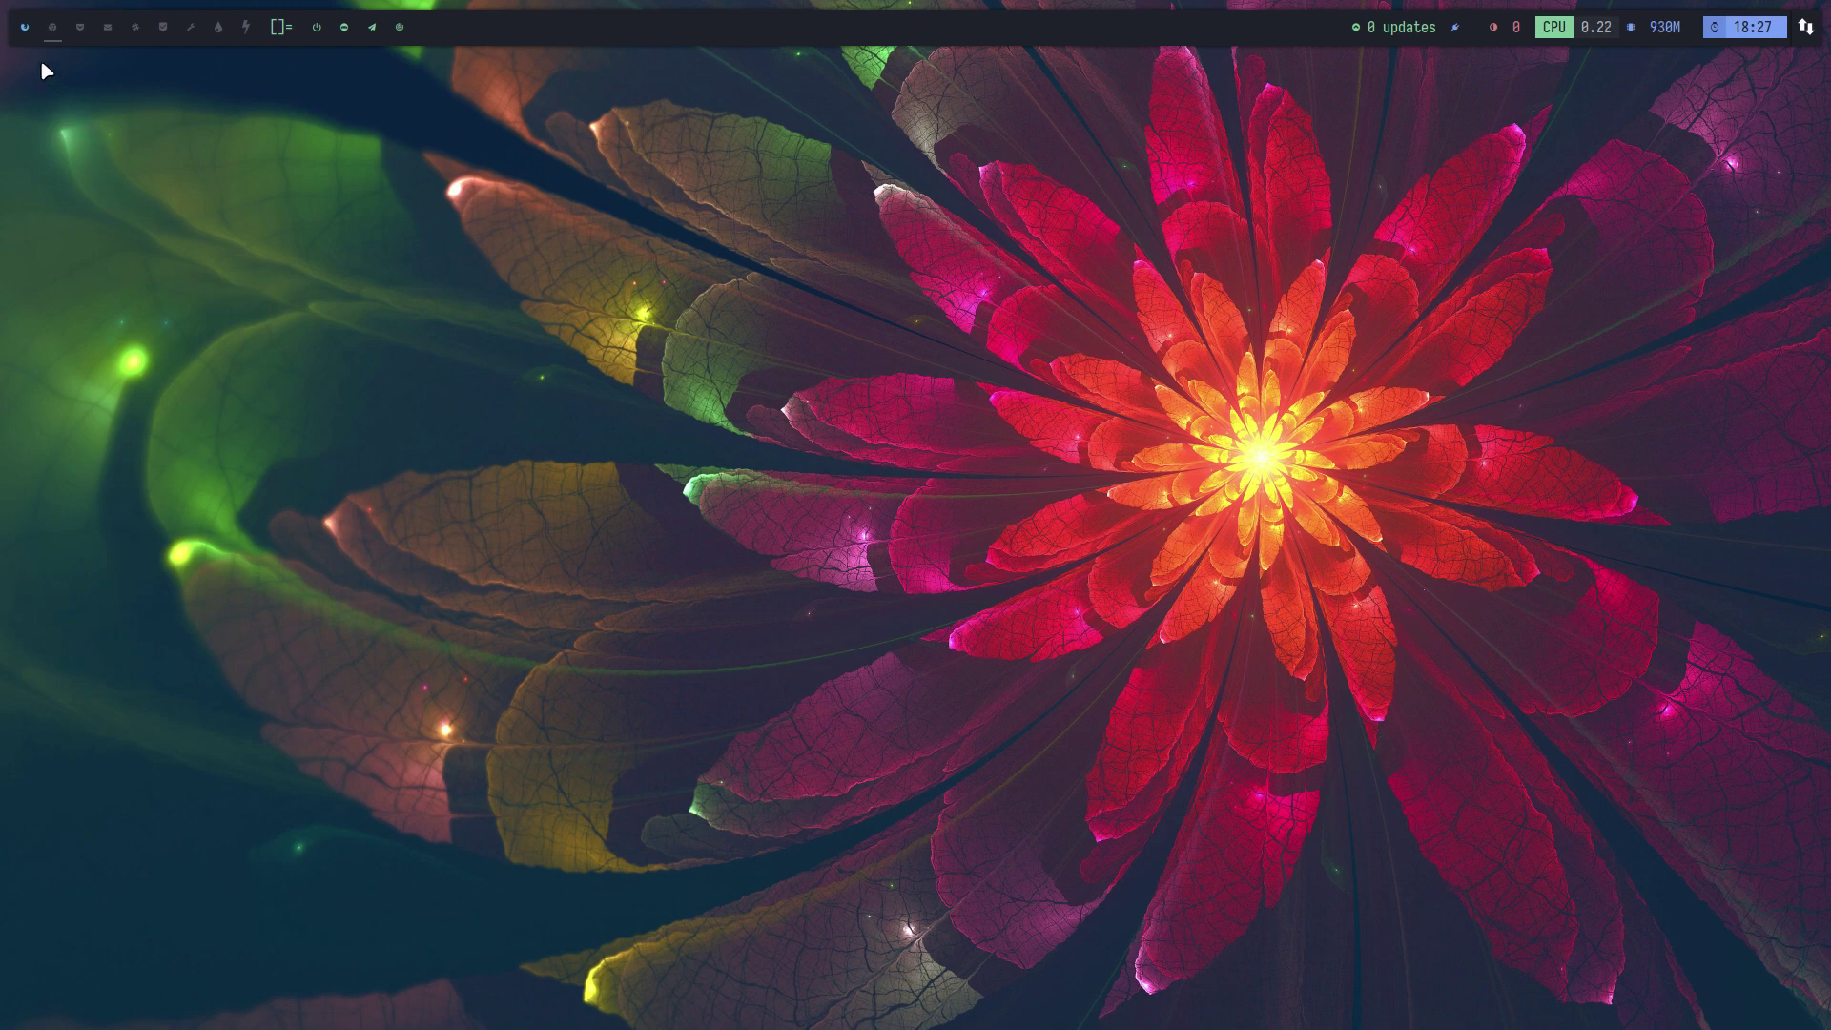
pyautogui.click(27, 31)
pyautogui.click(48, 29)
pyautogui.press('super+1')
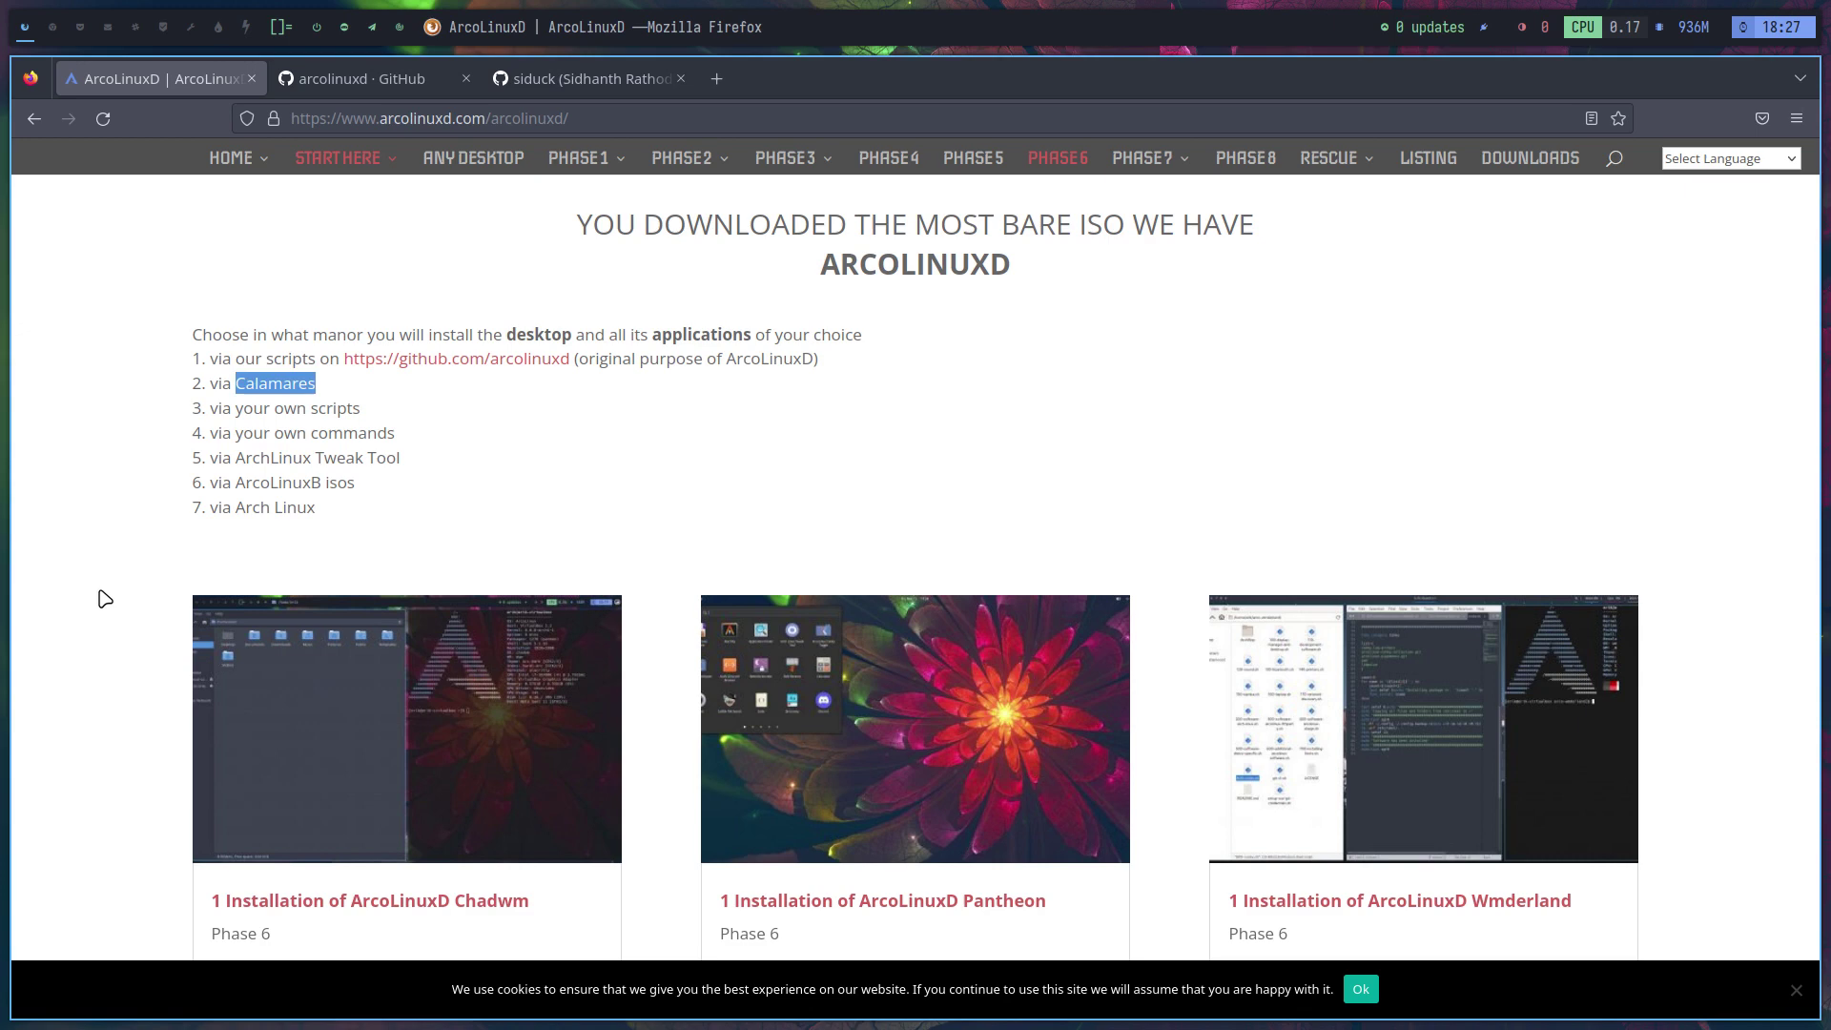
pyautogui.click(52, 27)
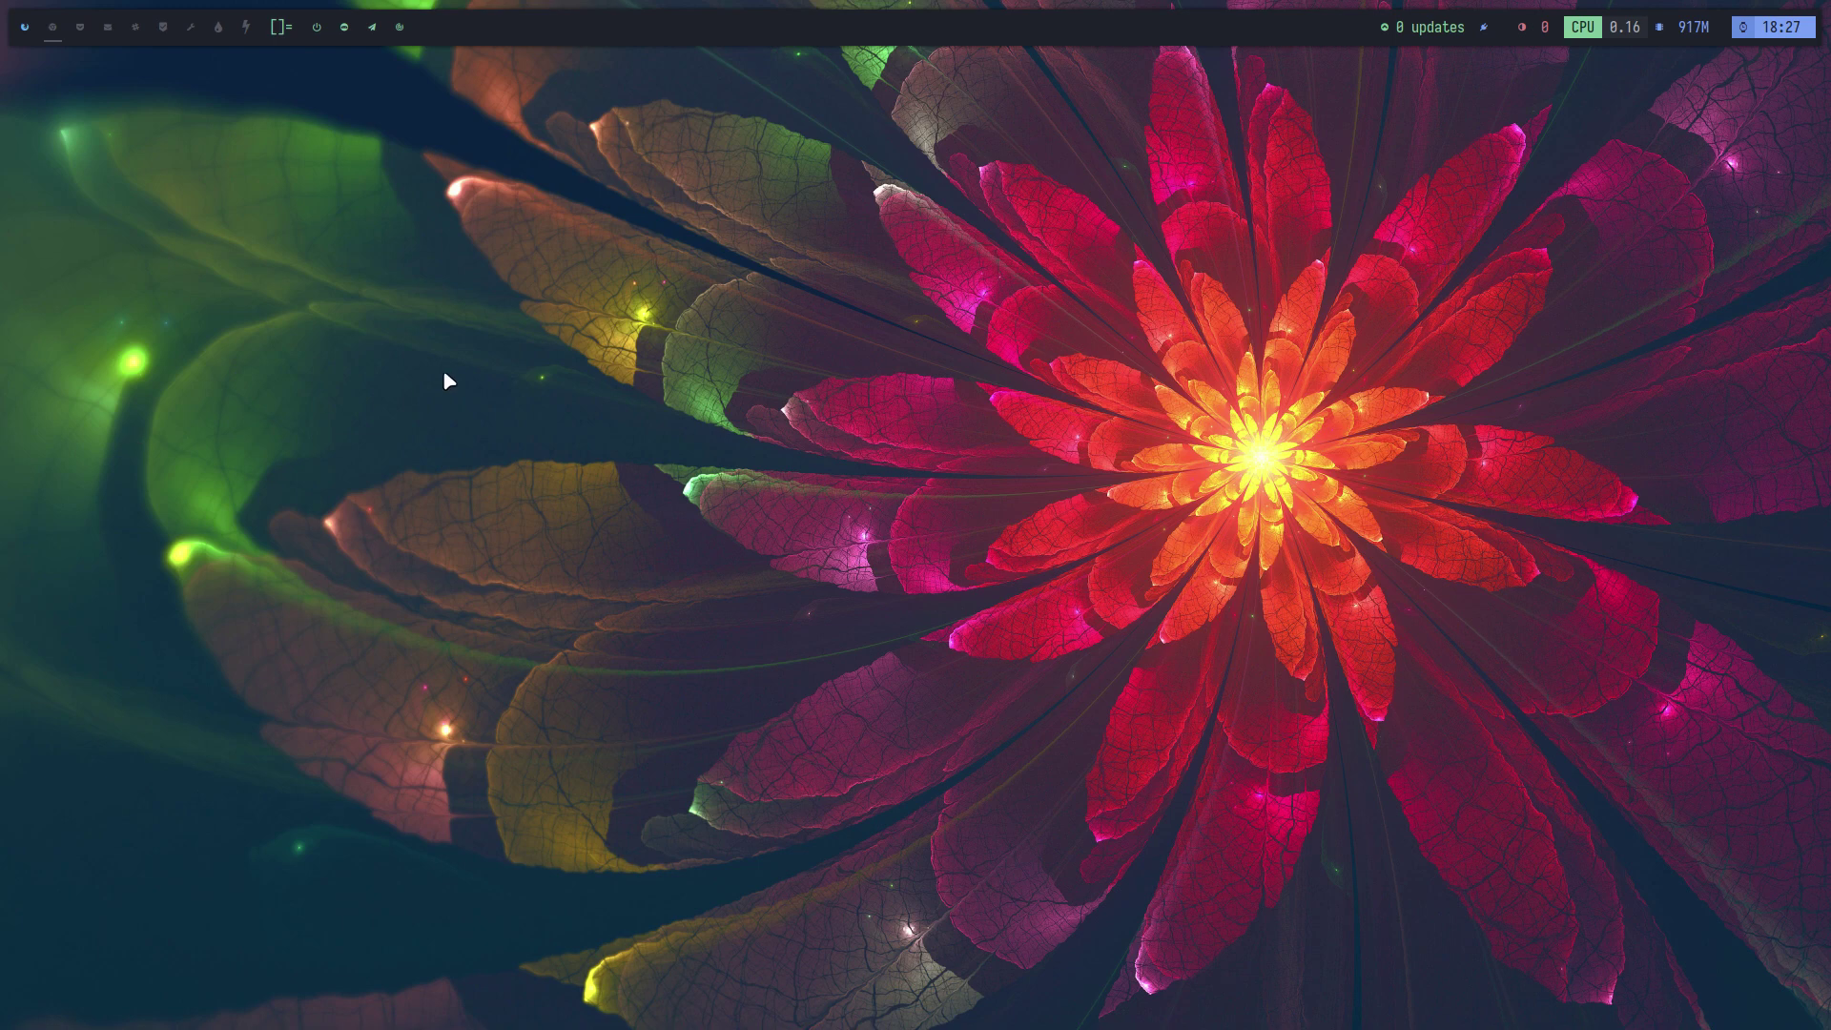
# Run the update command in a new terminal, then close the terminal
pyautogui.press('super+Return')
pyautogui.write('update')
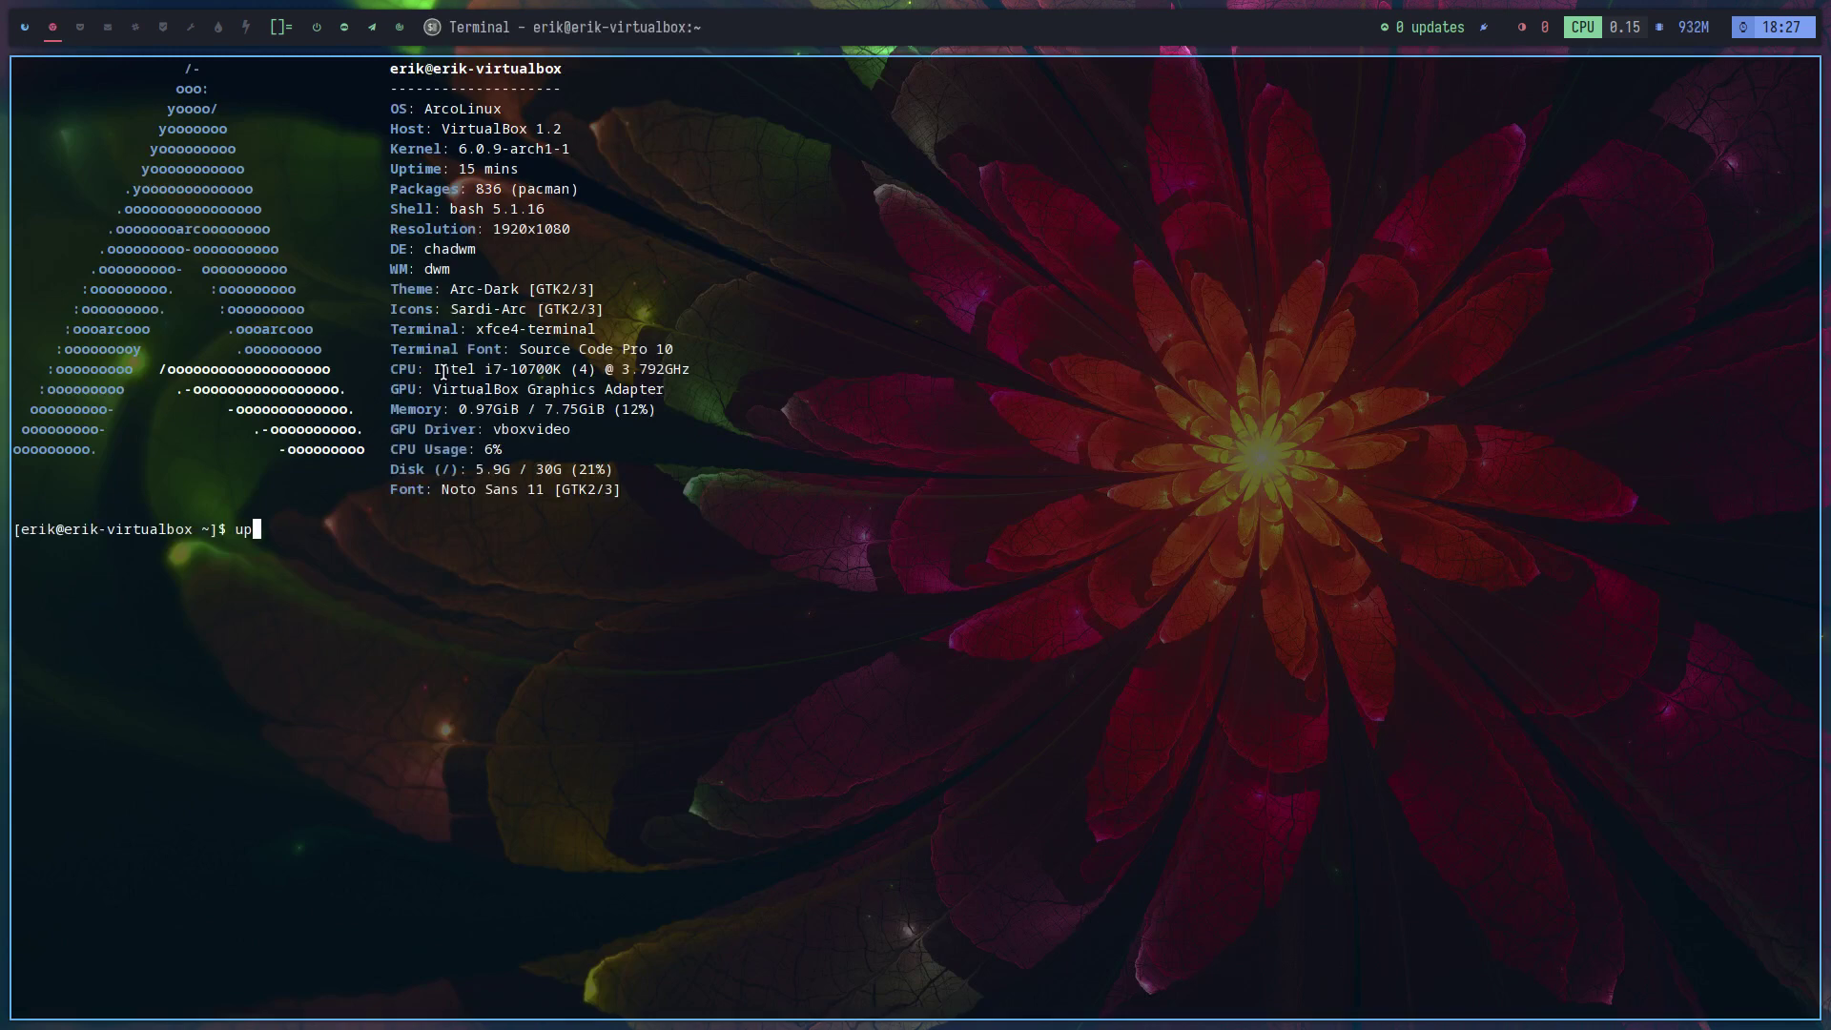
pyautogui.press('Return')
pyautogui.press('Return')
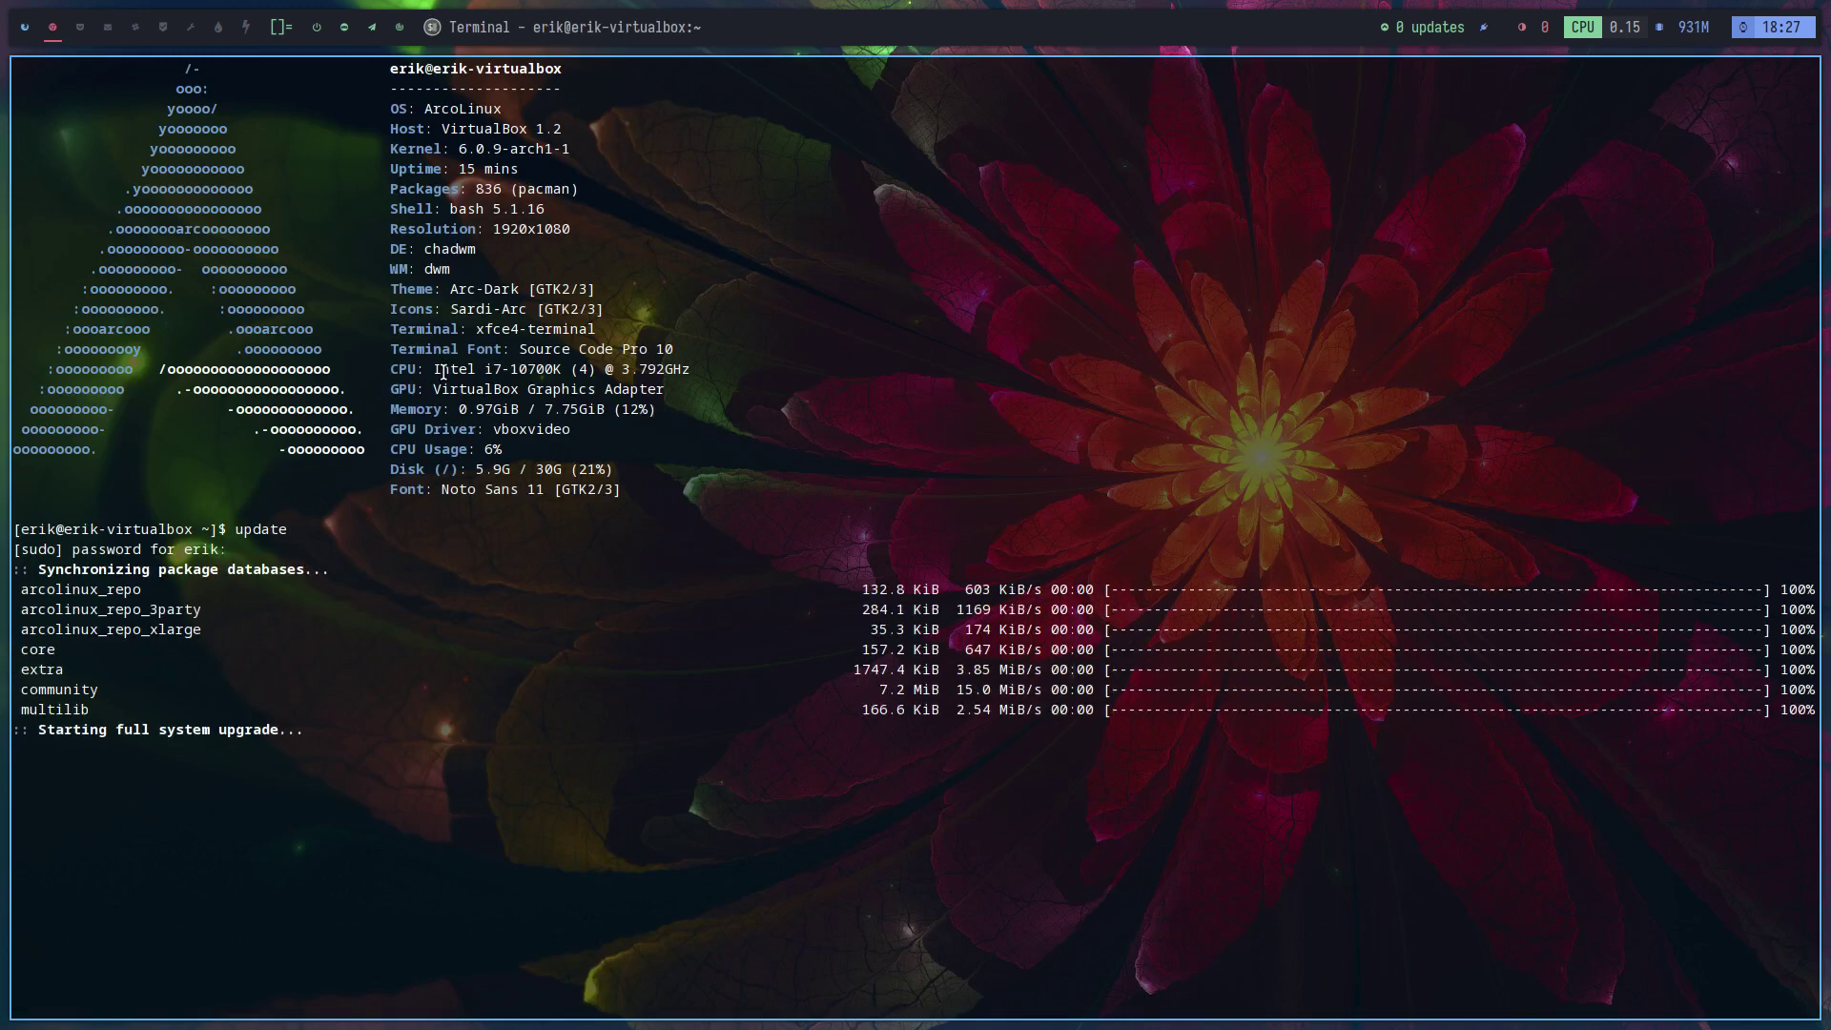
pyautogui.press('super+q')
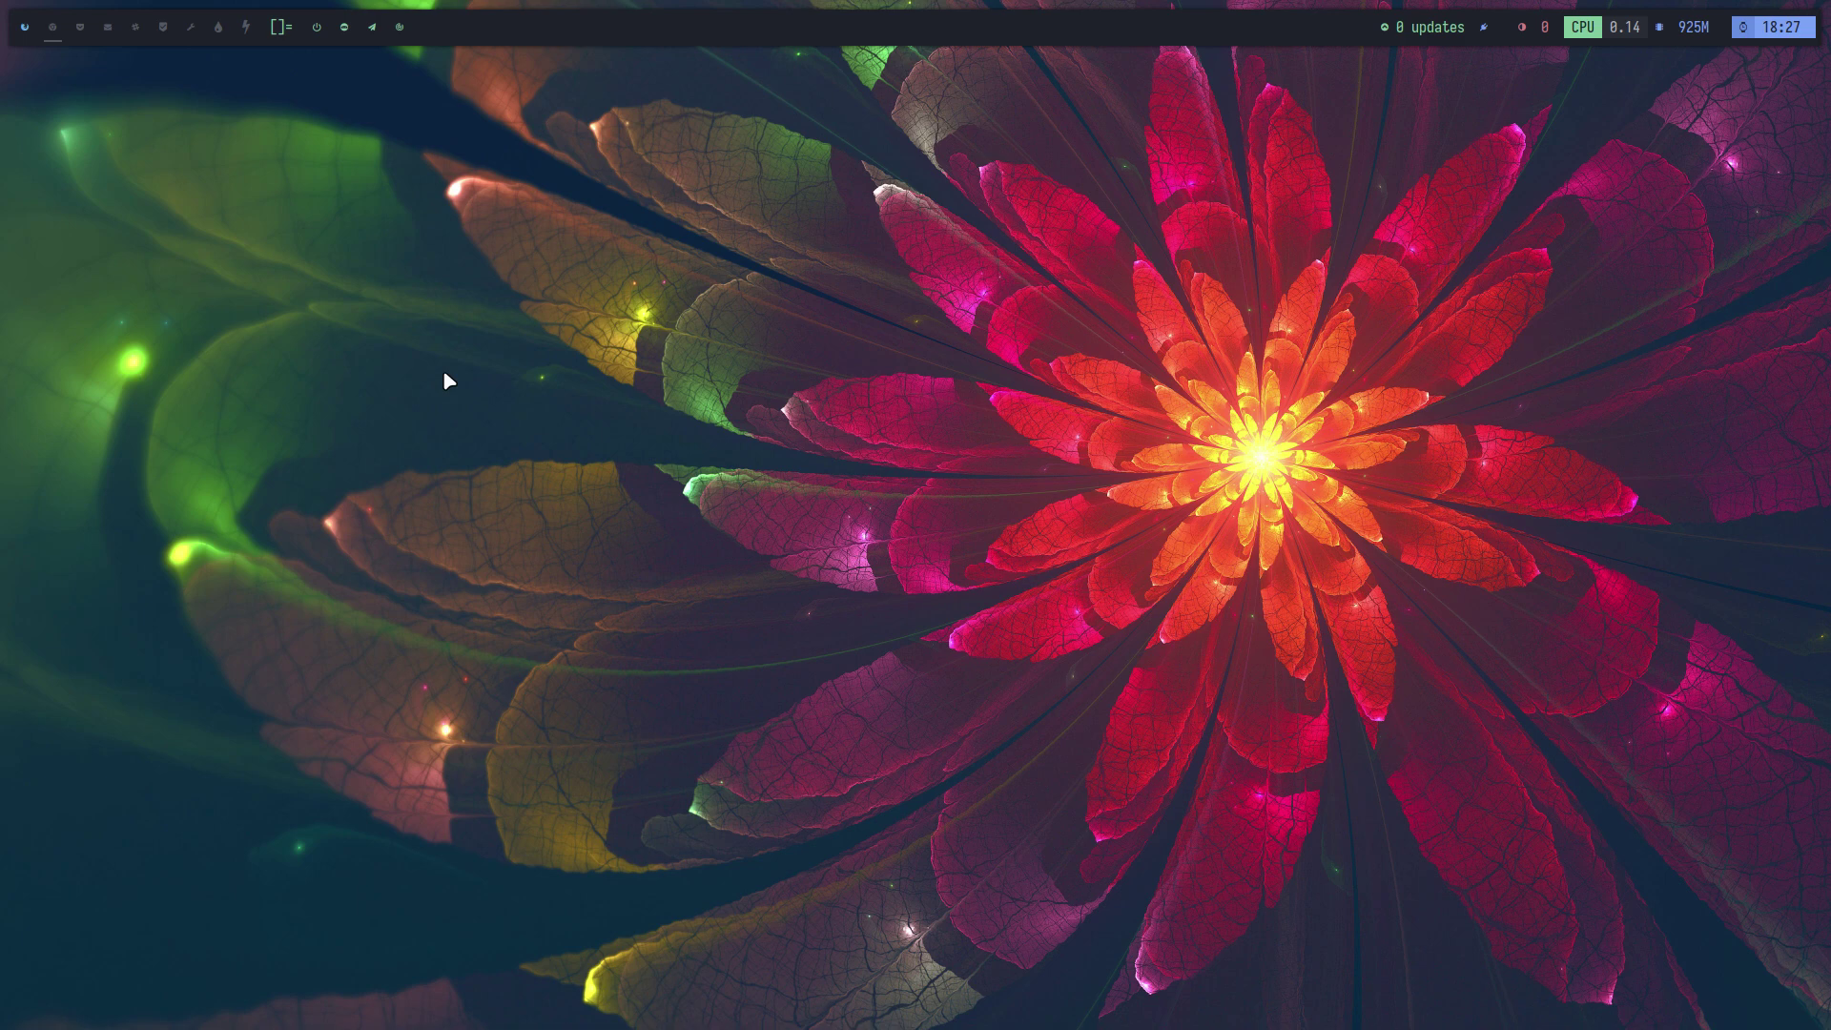
# Search the Task Manager processes for 'virtu', then close the Task Manager
pyautogui.hotkey('ctrl', 'shift', 'Escape')
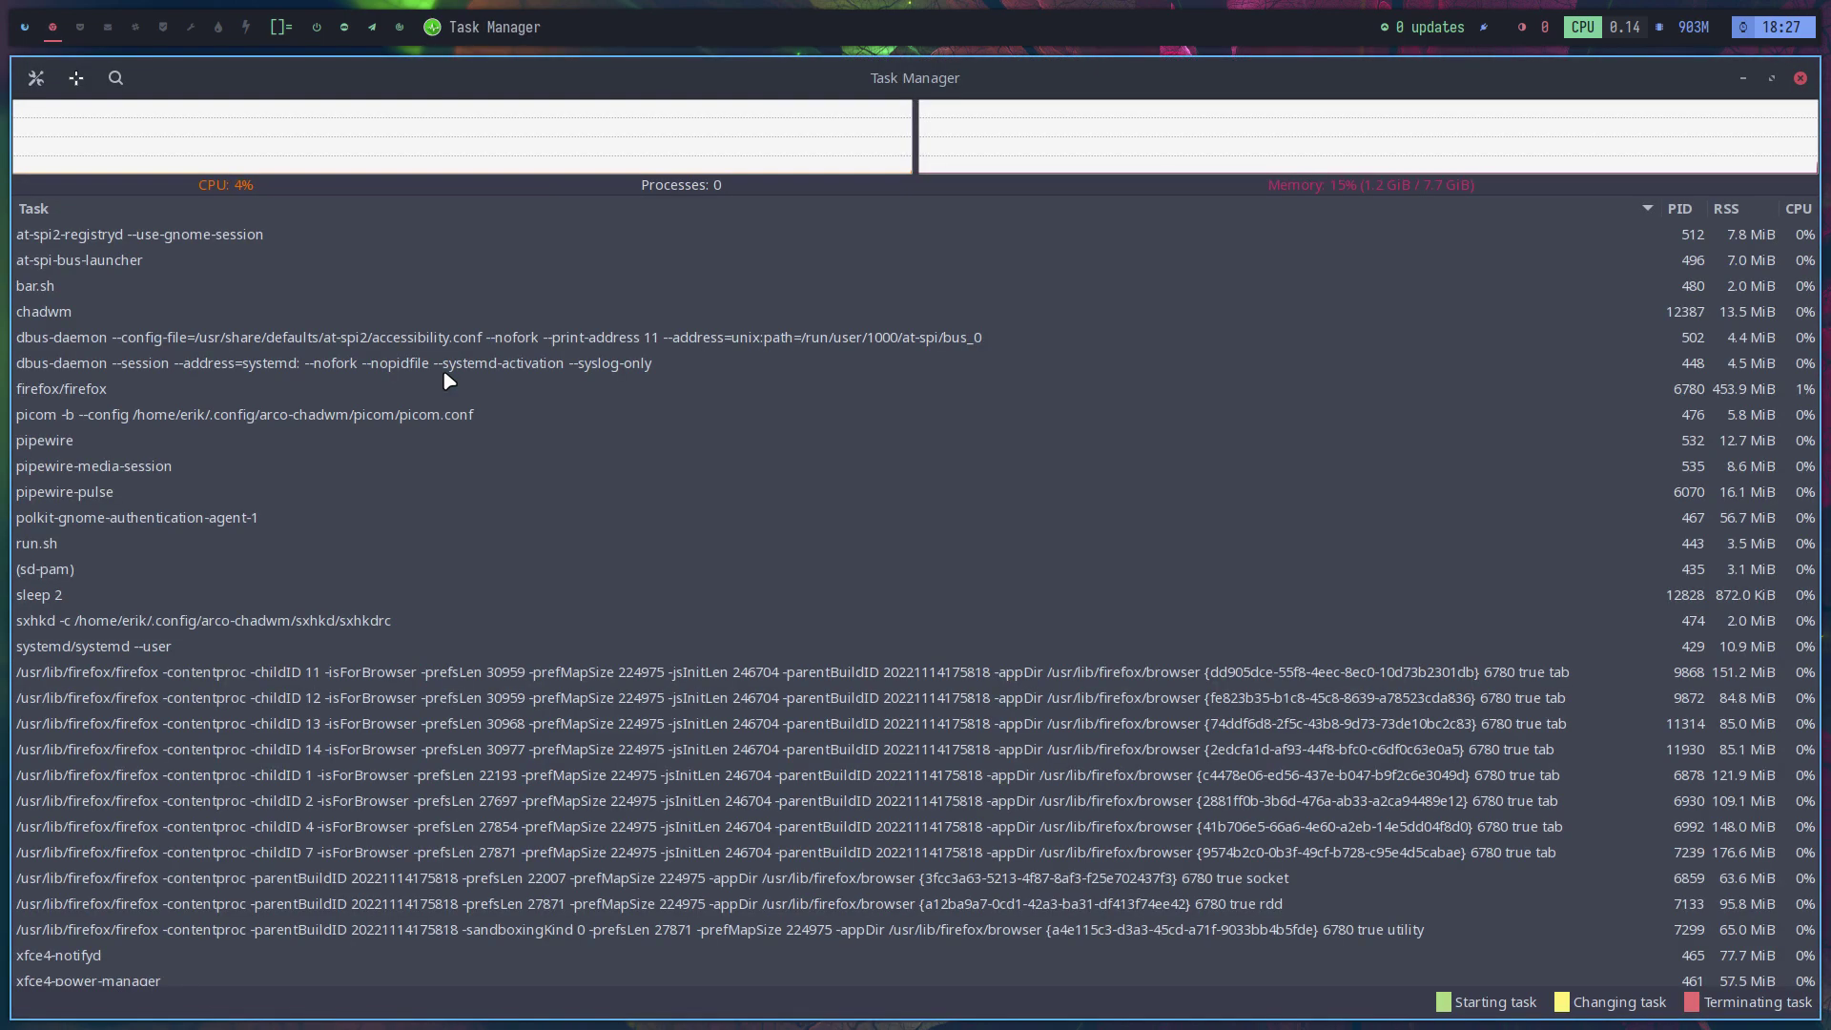
pyautogui.write('virtu')
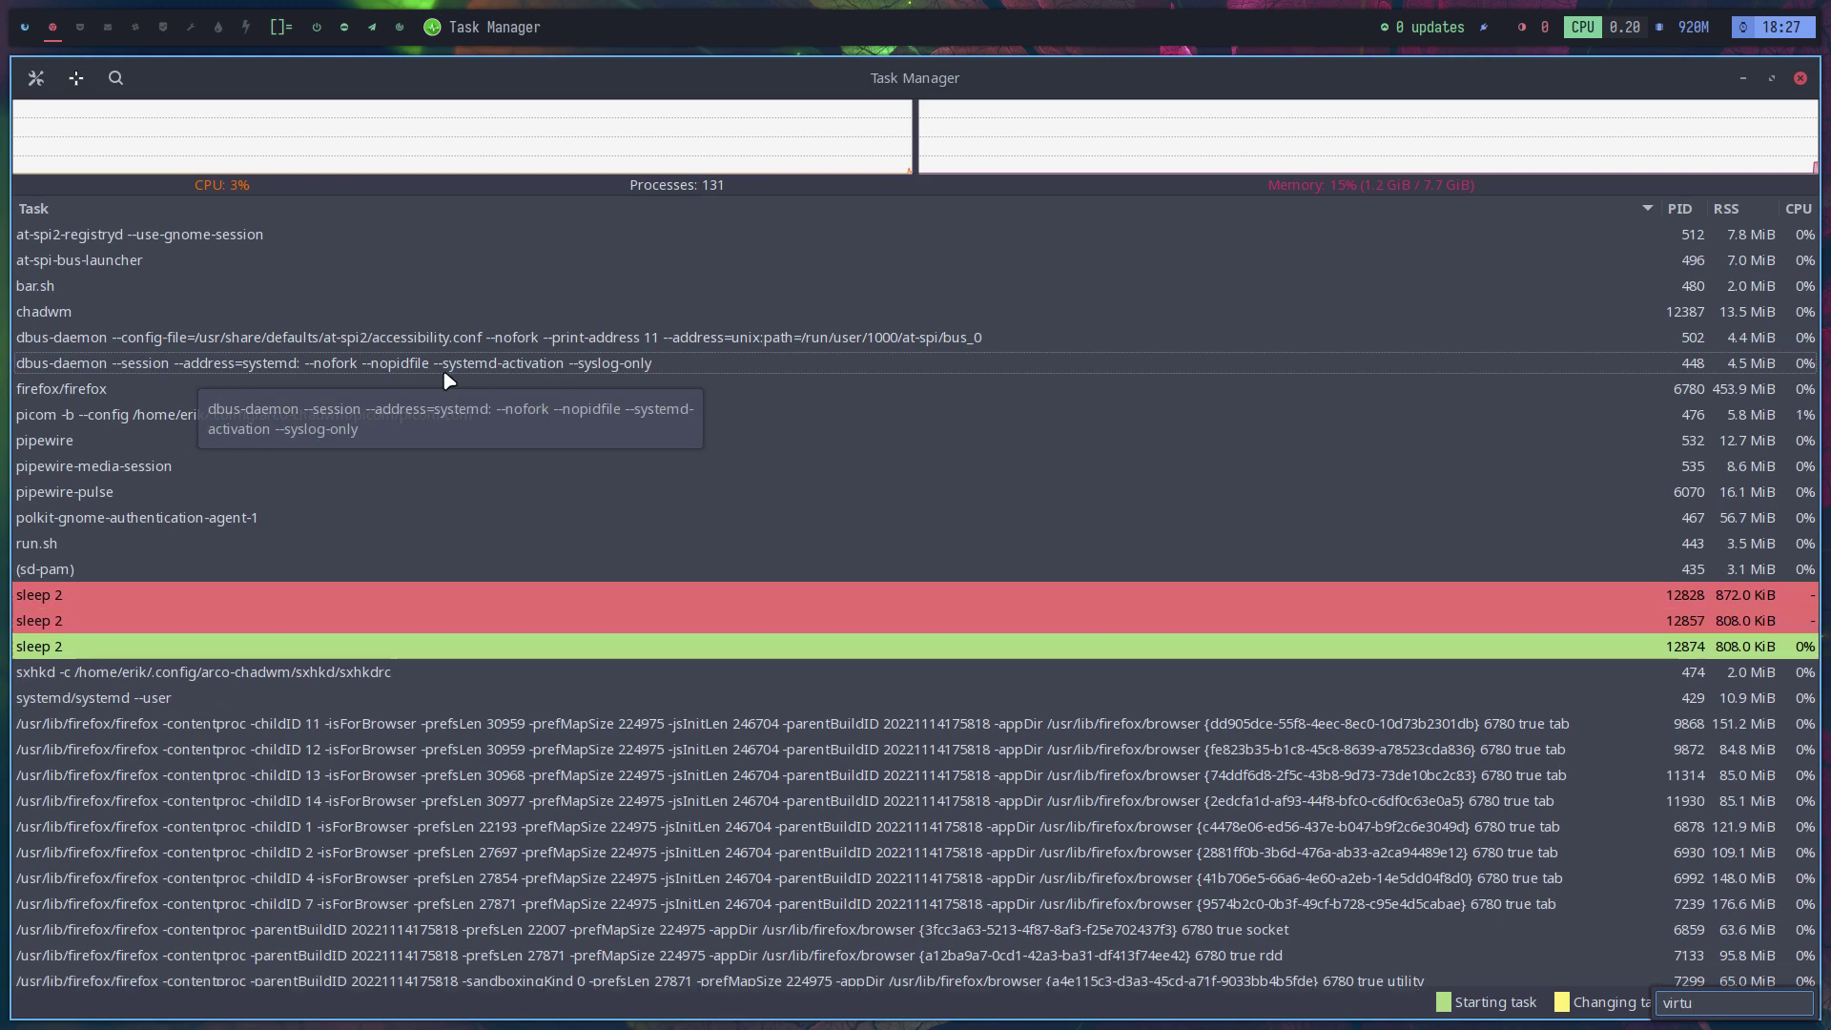
pyautogui.press('BackSpace')
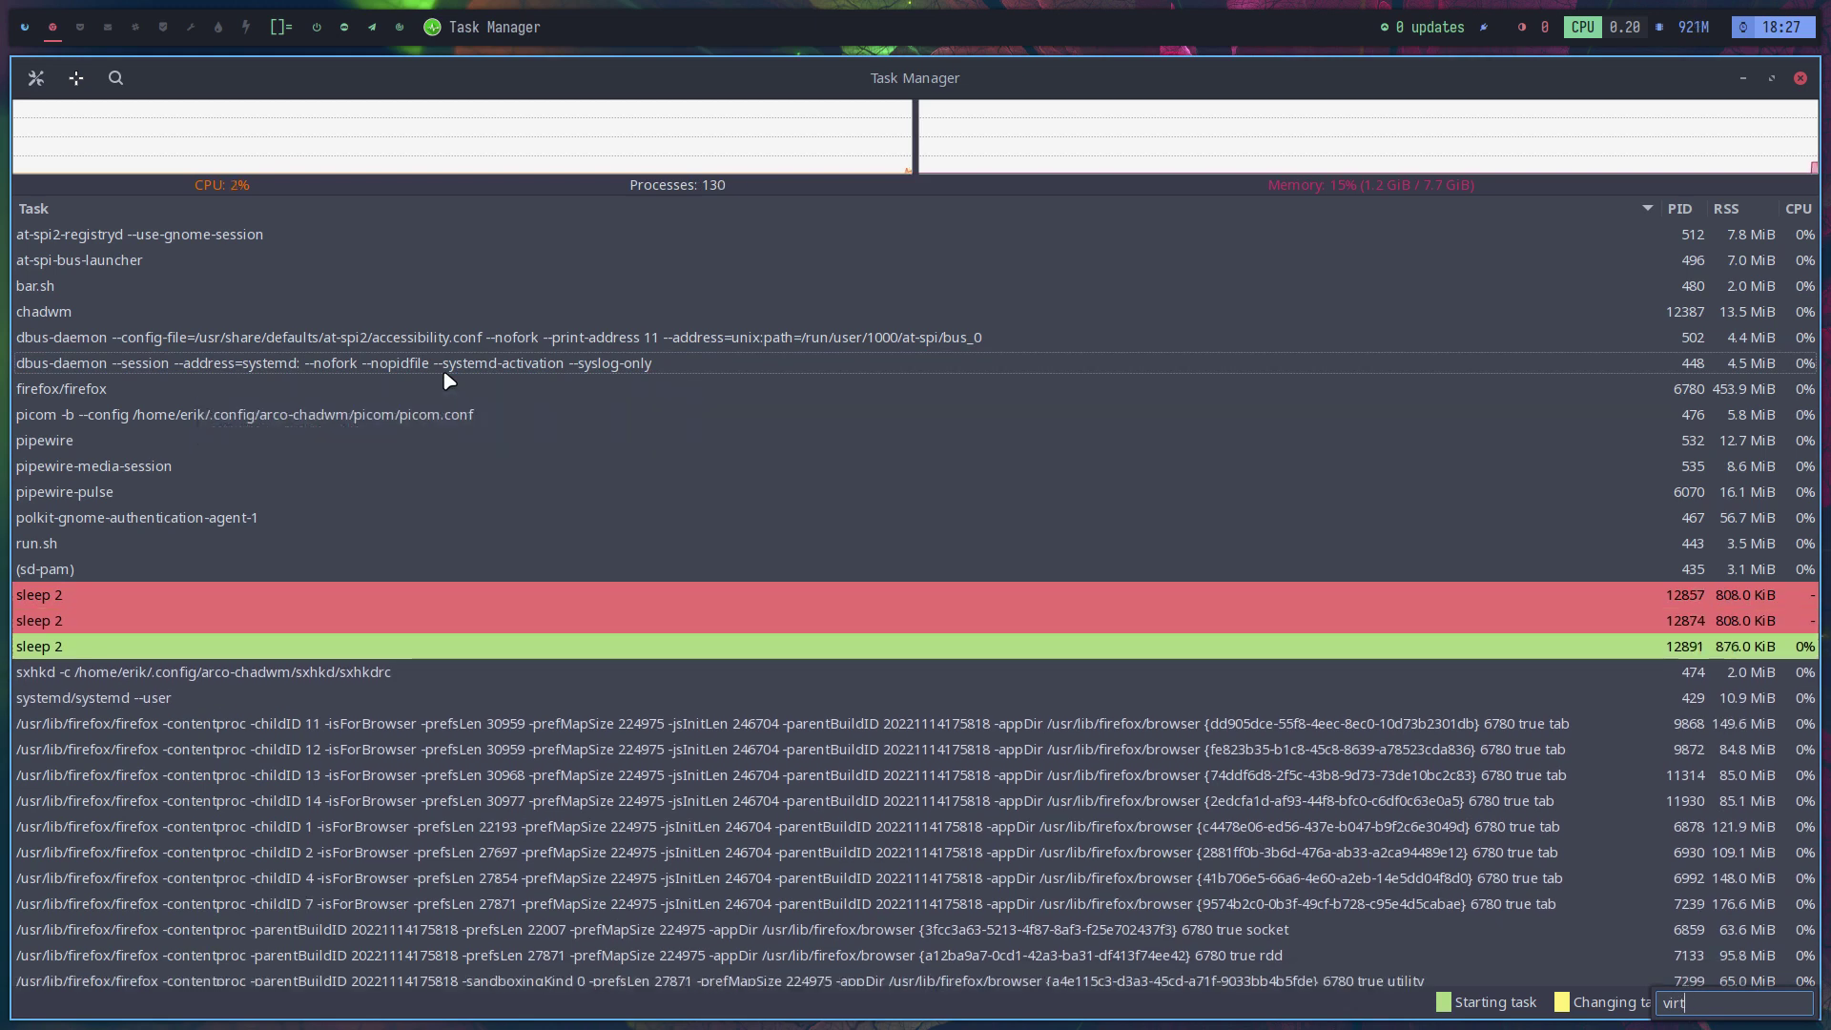
pyautogui.press('super+q')
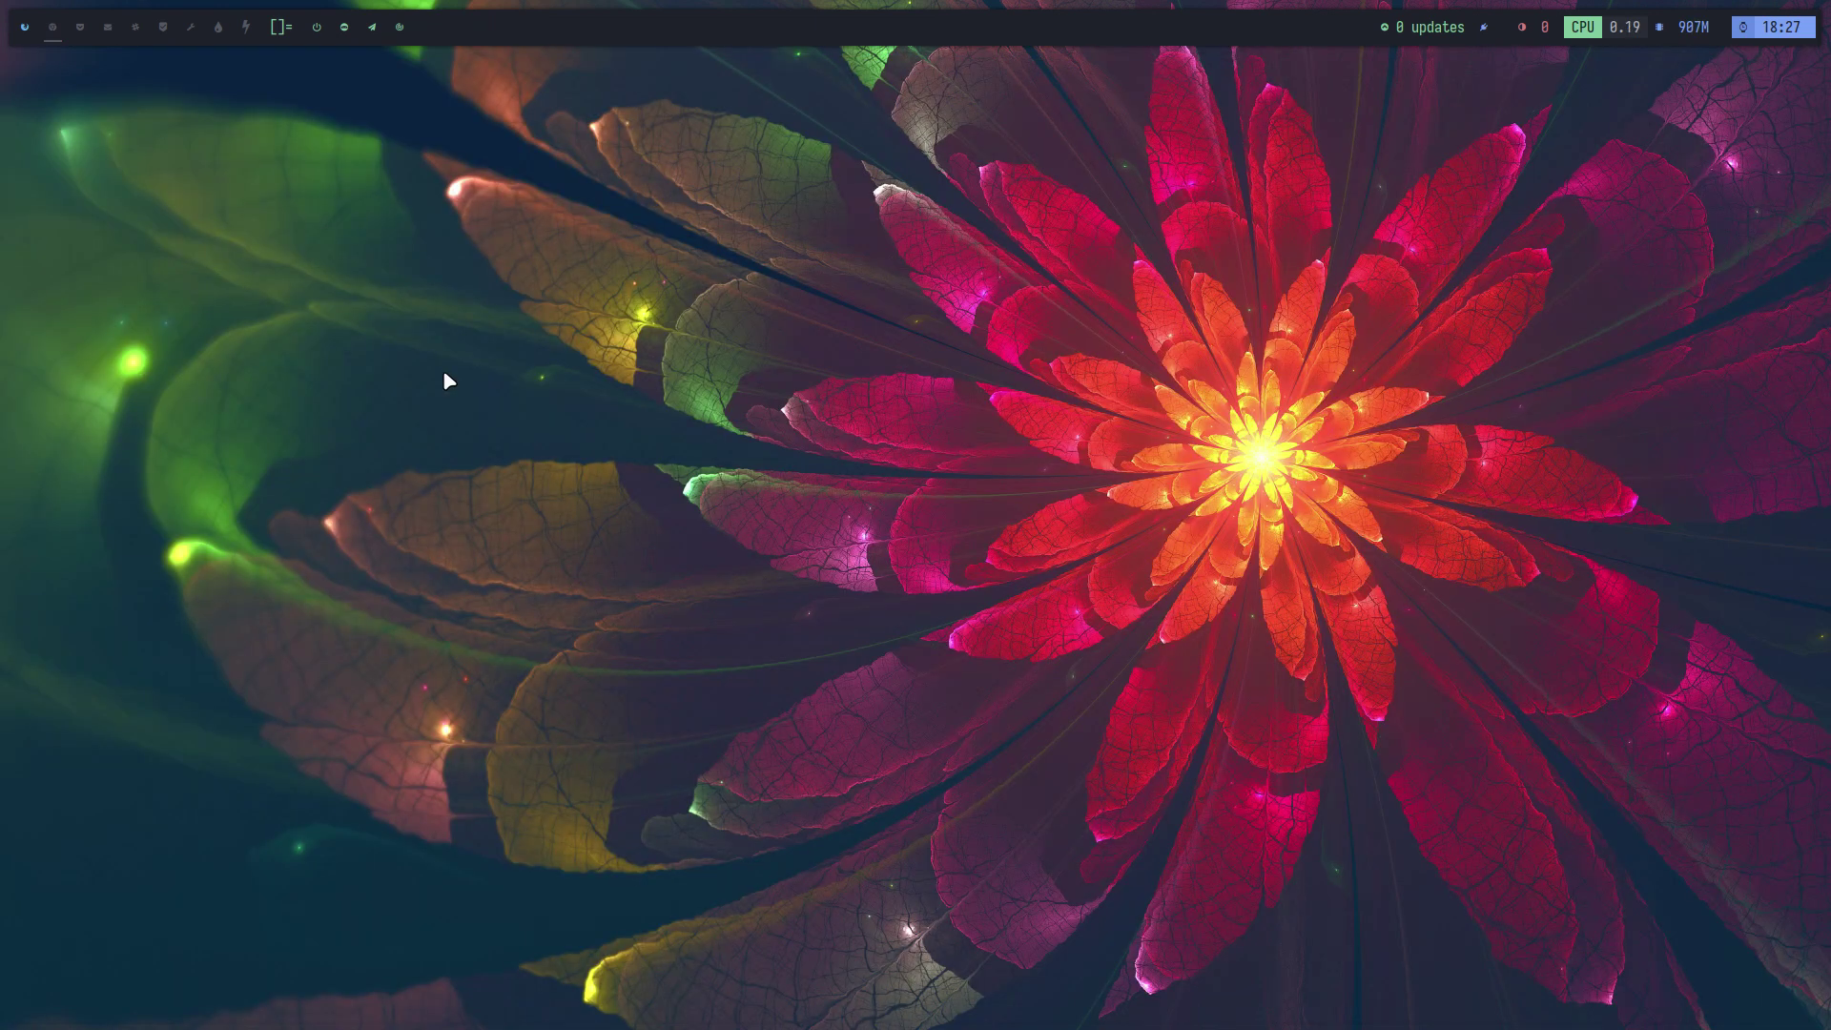
# Search dmenu for 'virt' twice, closing the launcher each time without running anything
pyautogui.press('super+p')
pyautogui.write('virt')
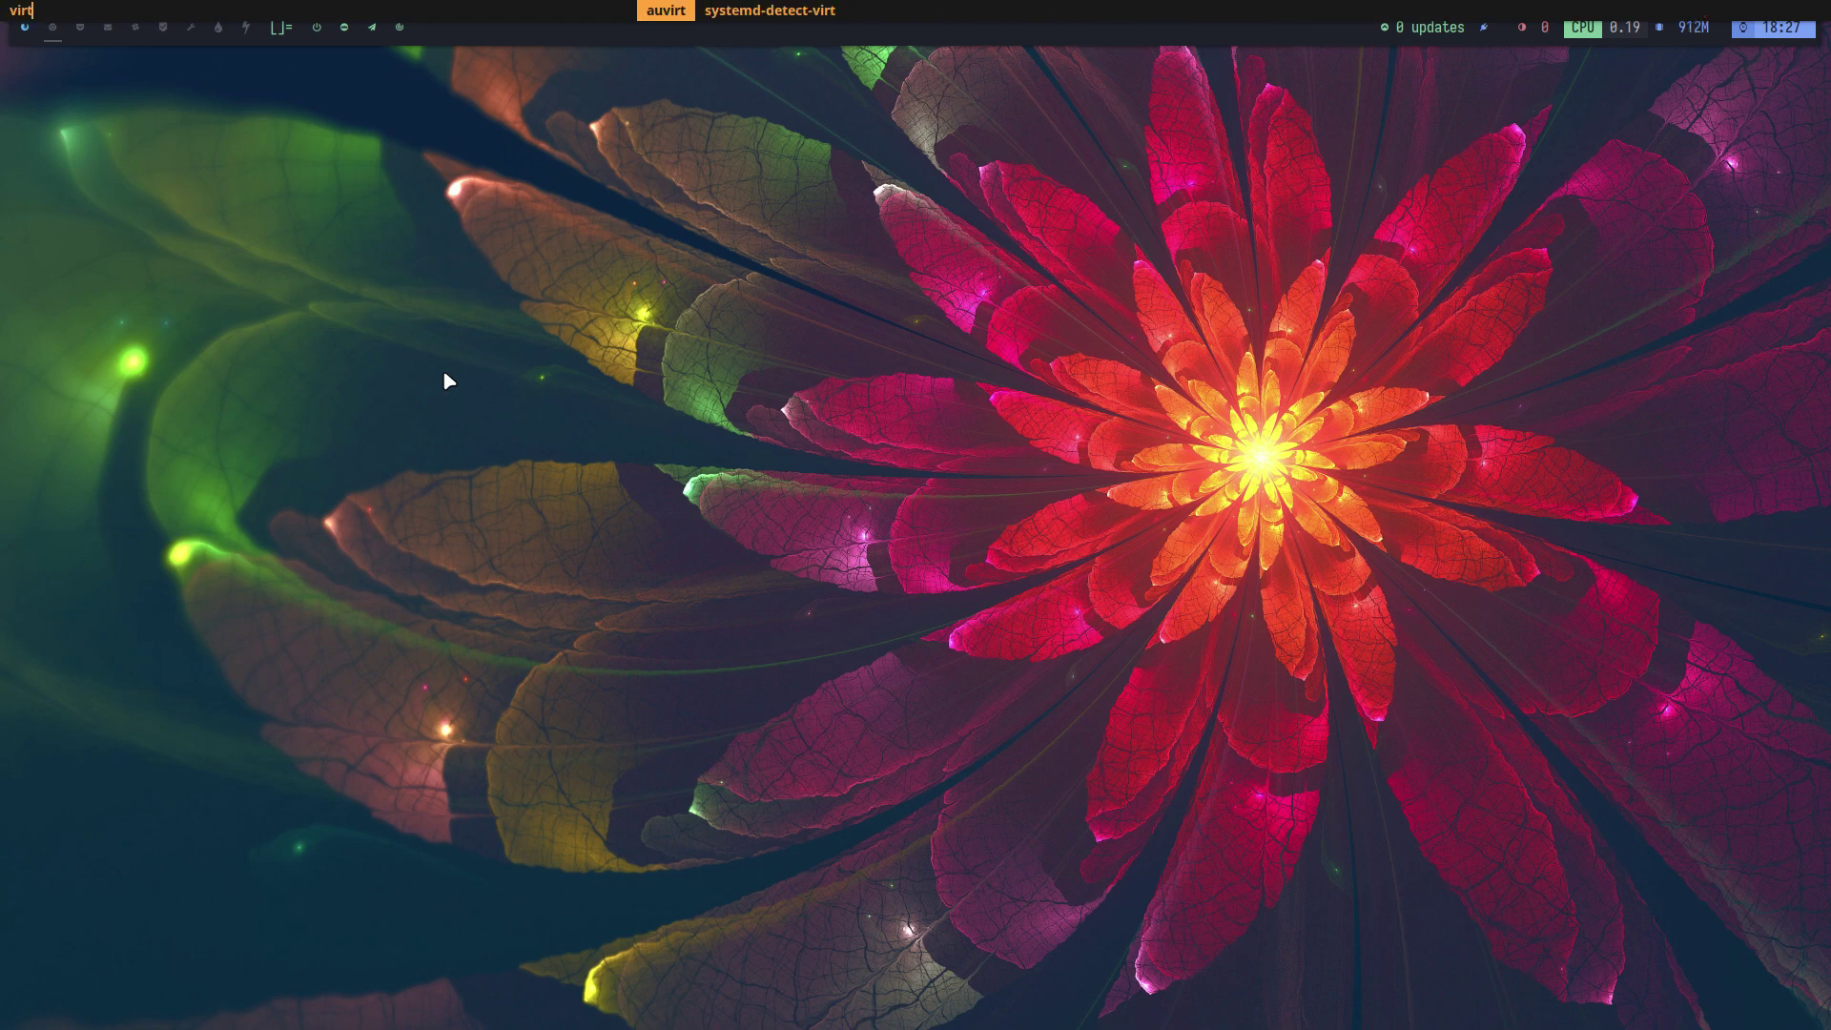
pyautogui.press('BackSpace')
pyautogui.press('BackSpace')
pyautogui.press('BackSpace')
pyautogui.press('BackSpace')
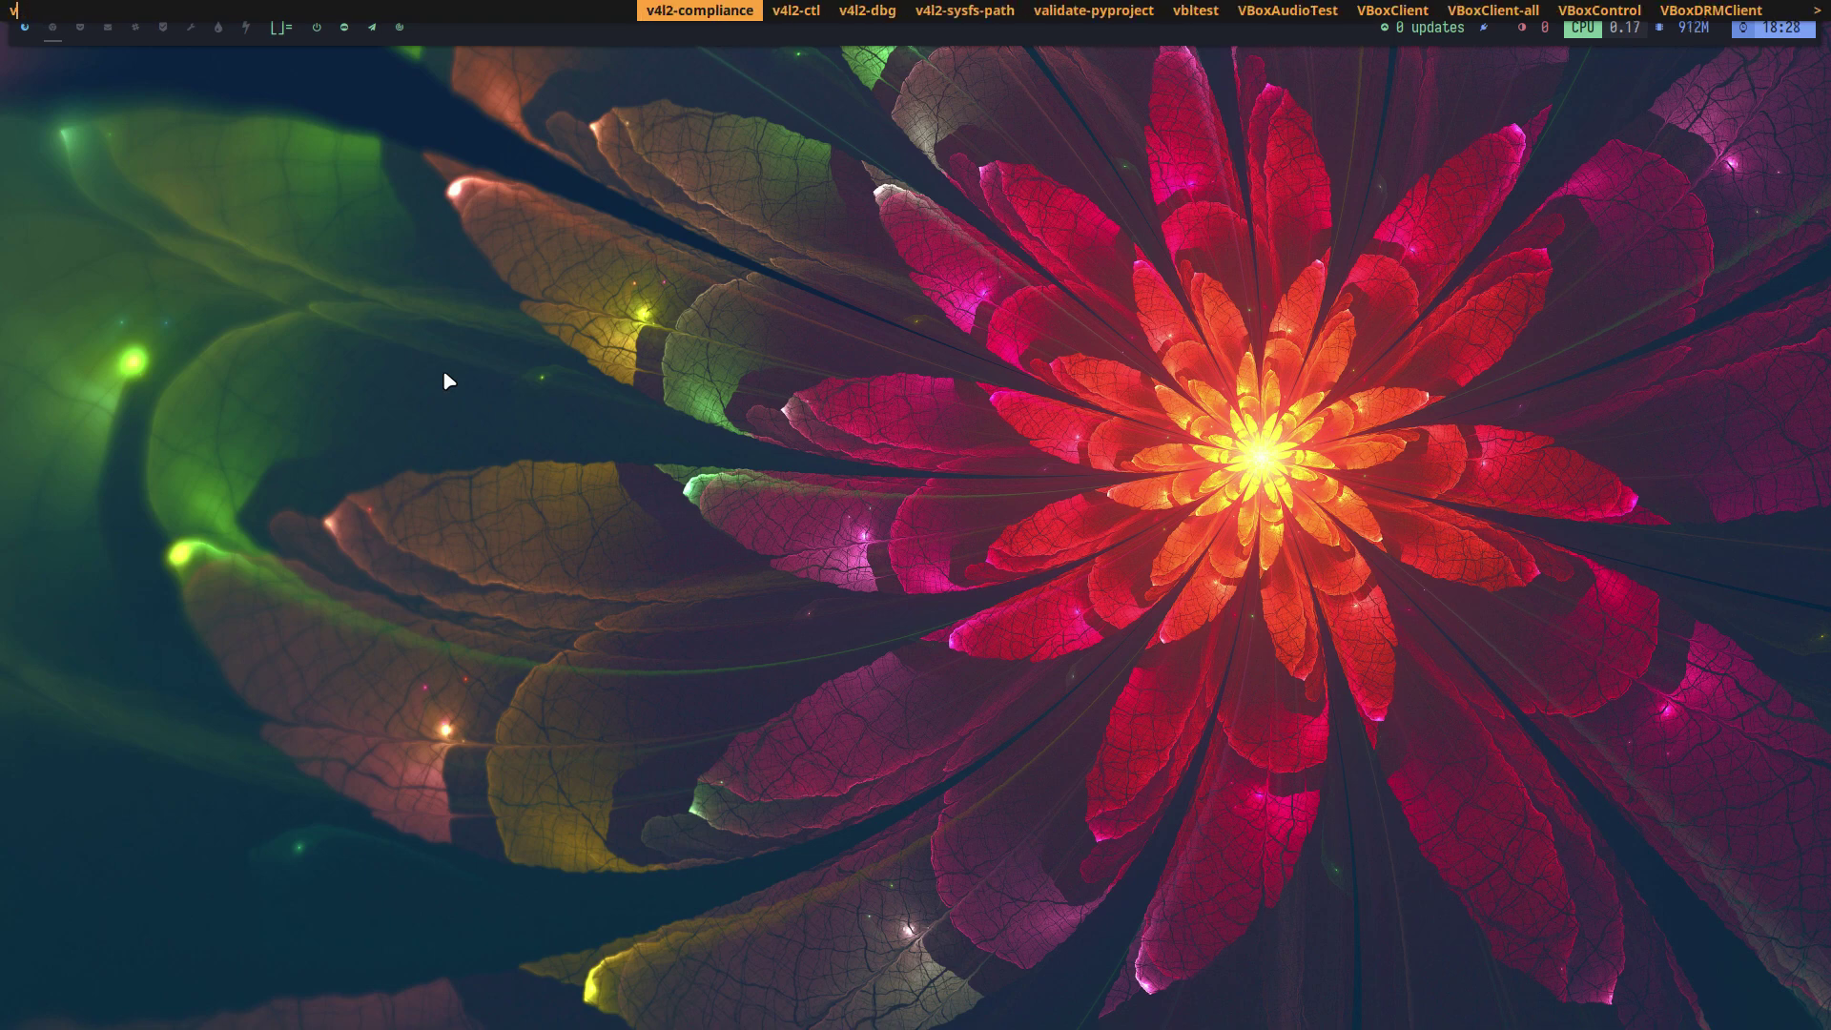
pyautogui.press('Escape')
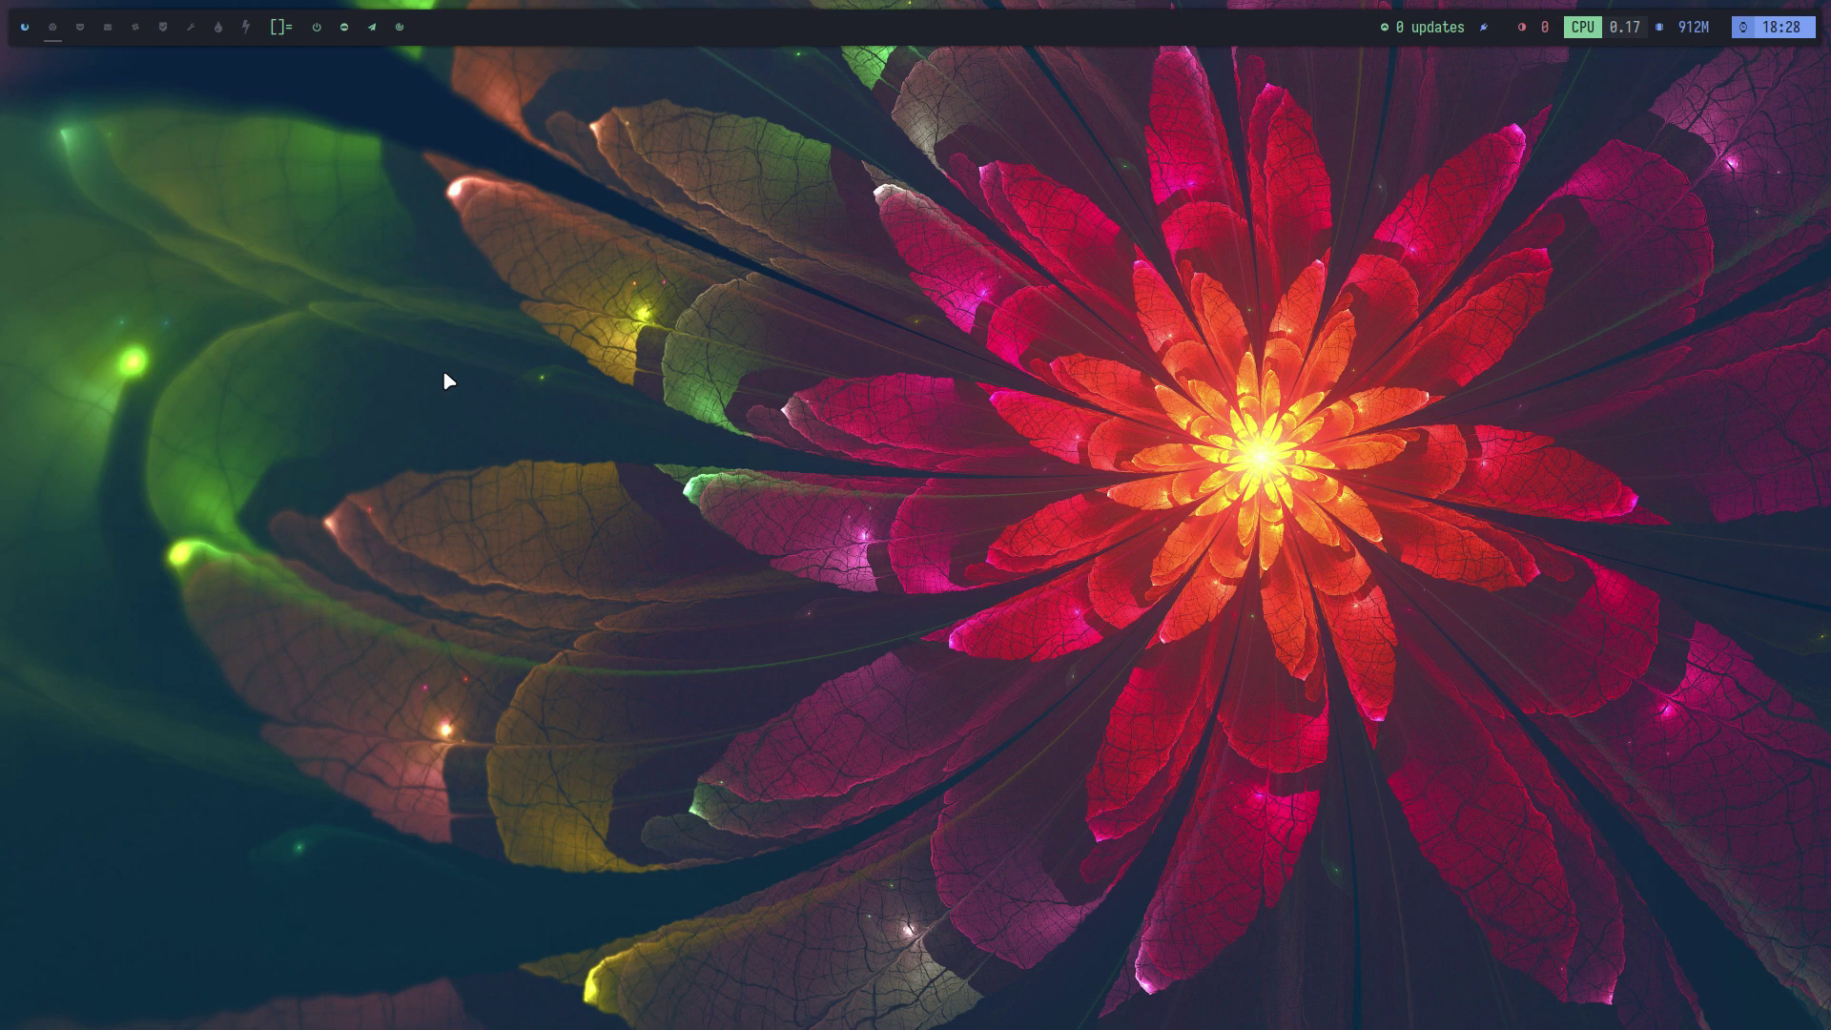
pyautogui.press('super+p')
pyautogui.write('virt')
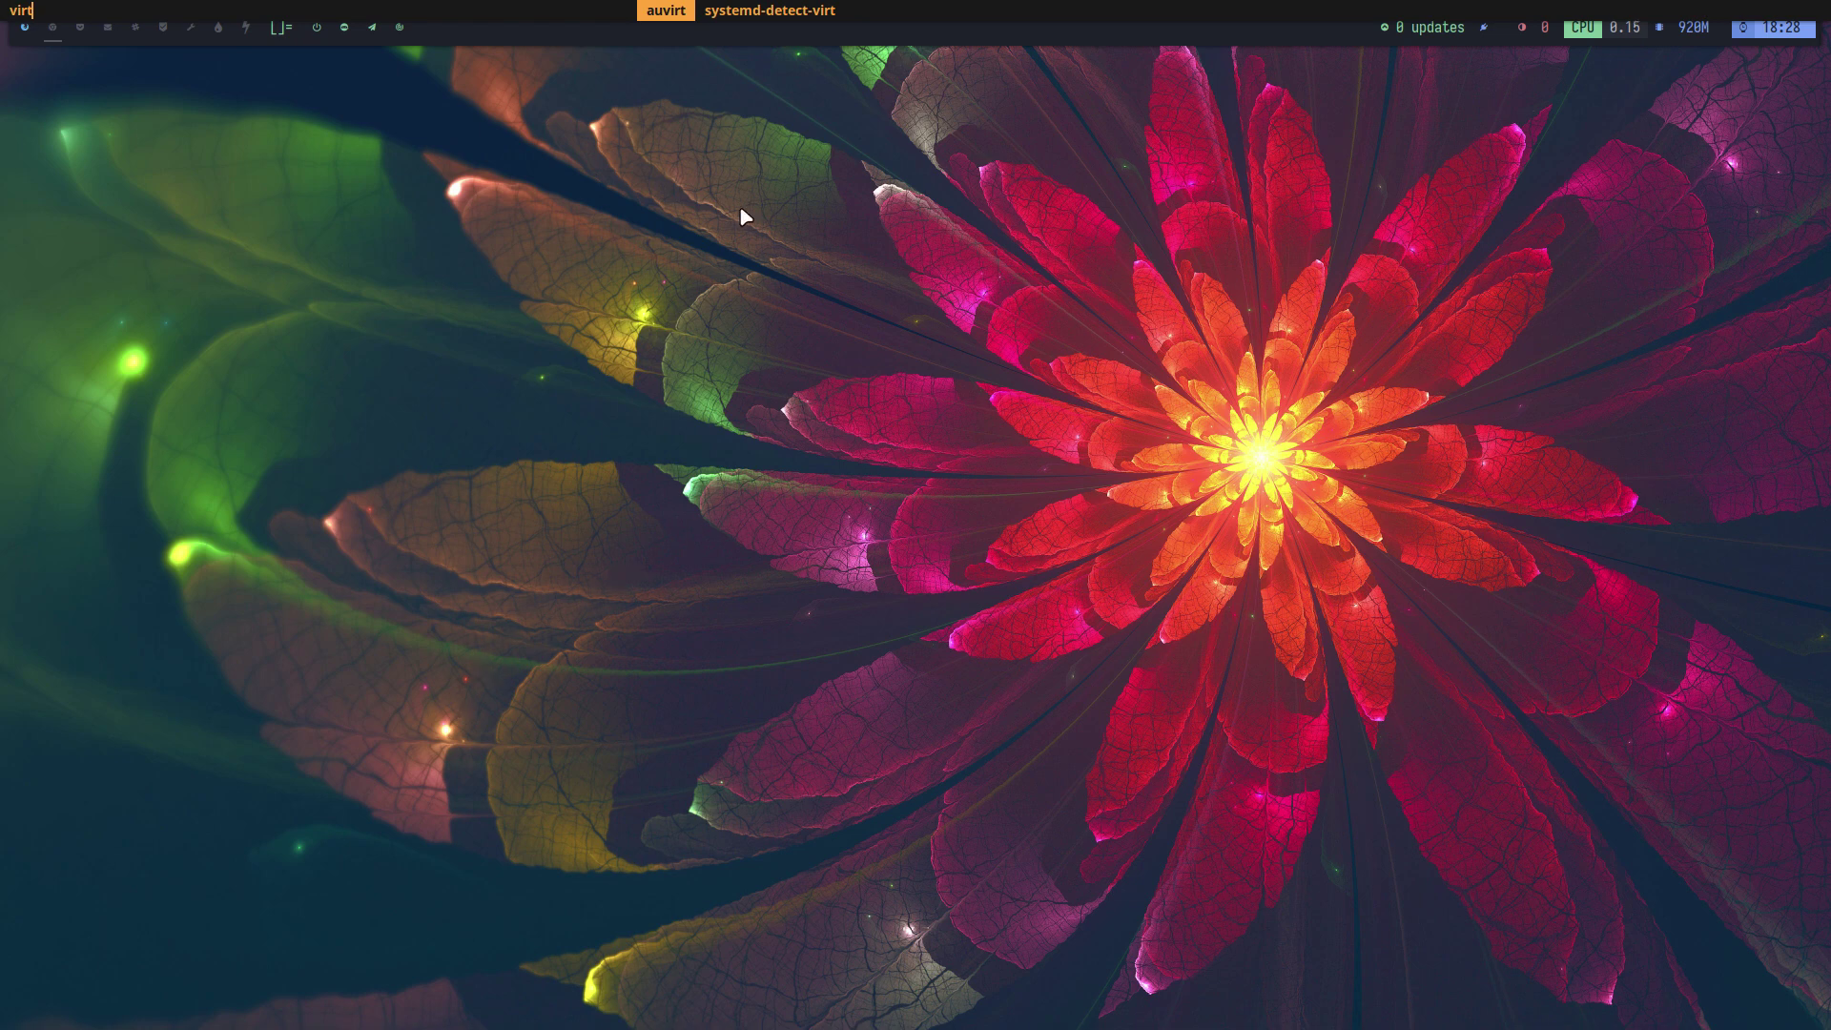
pyautogui.press('Escape')
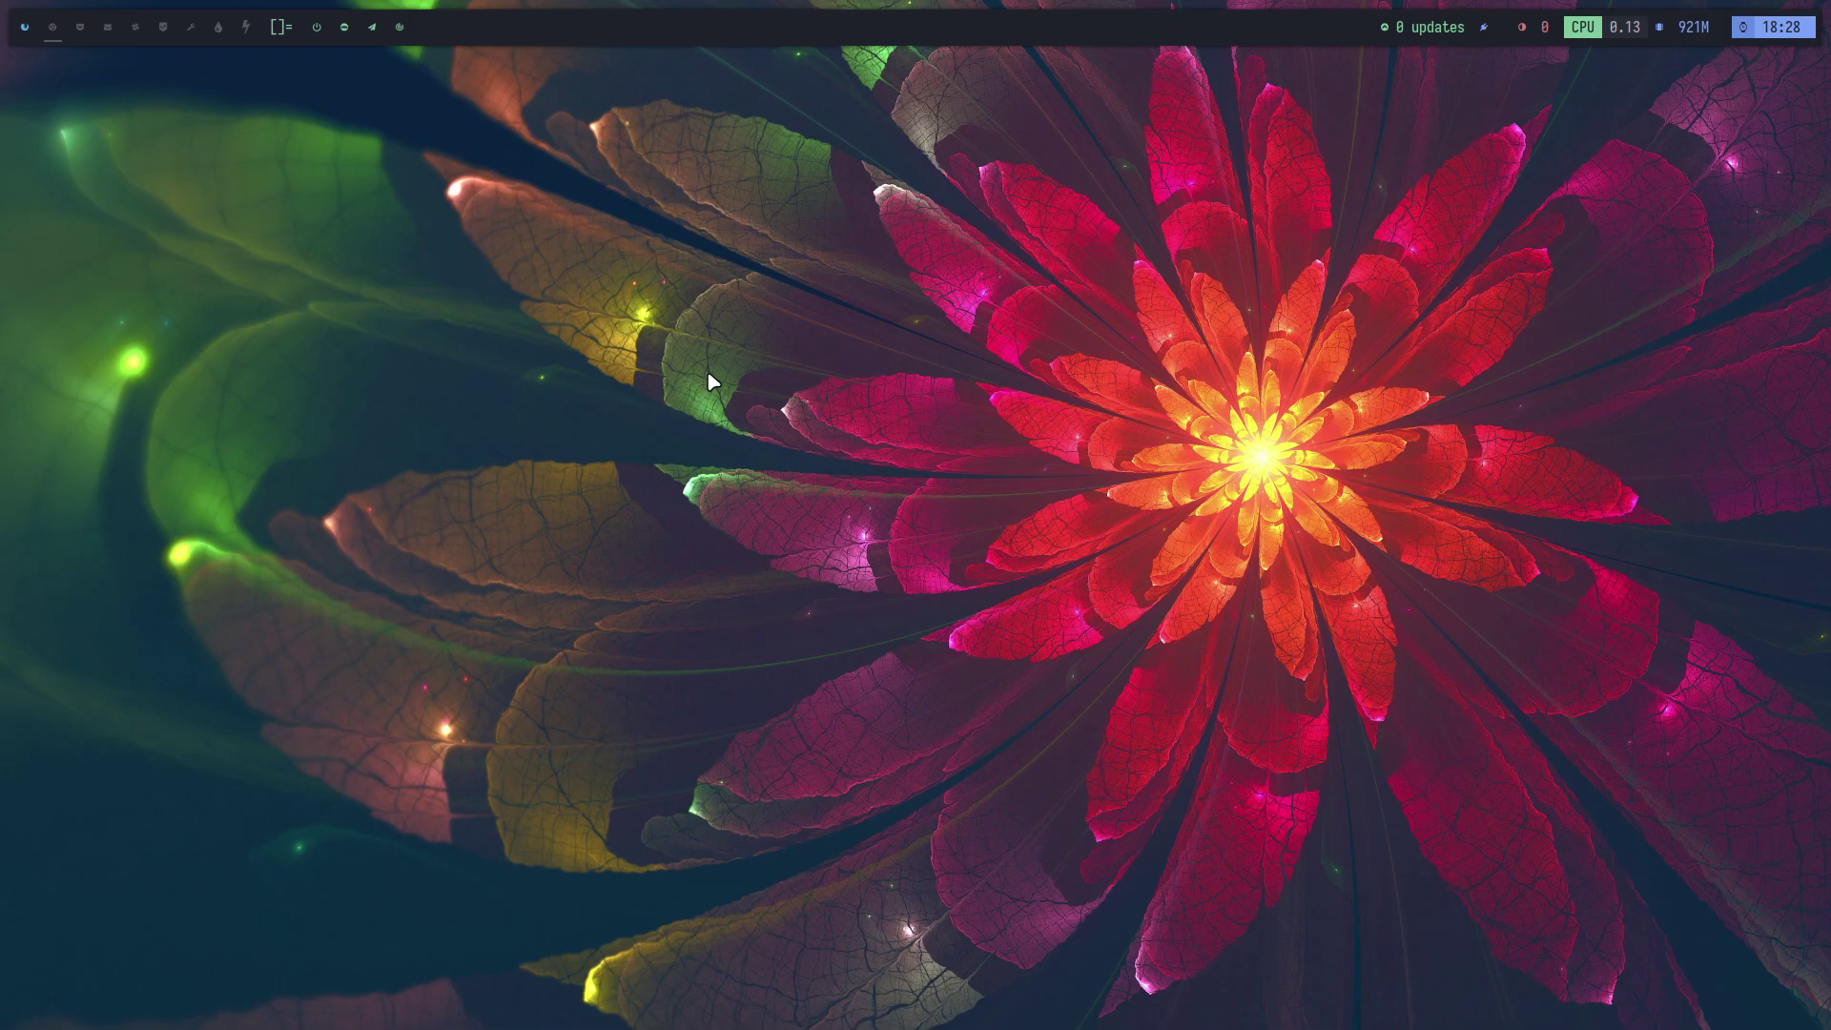
# Leave full screen and power off VM D via File > Close… > Power off the machine
pyautogui.press('Control_R+f')
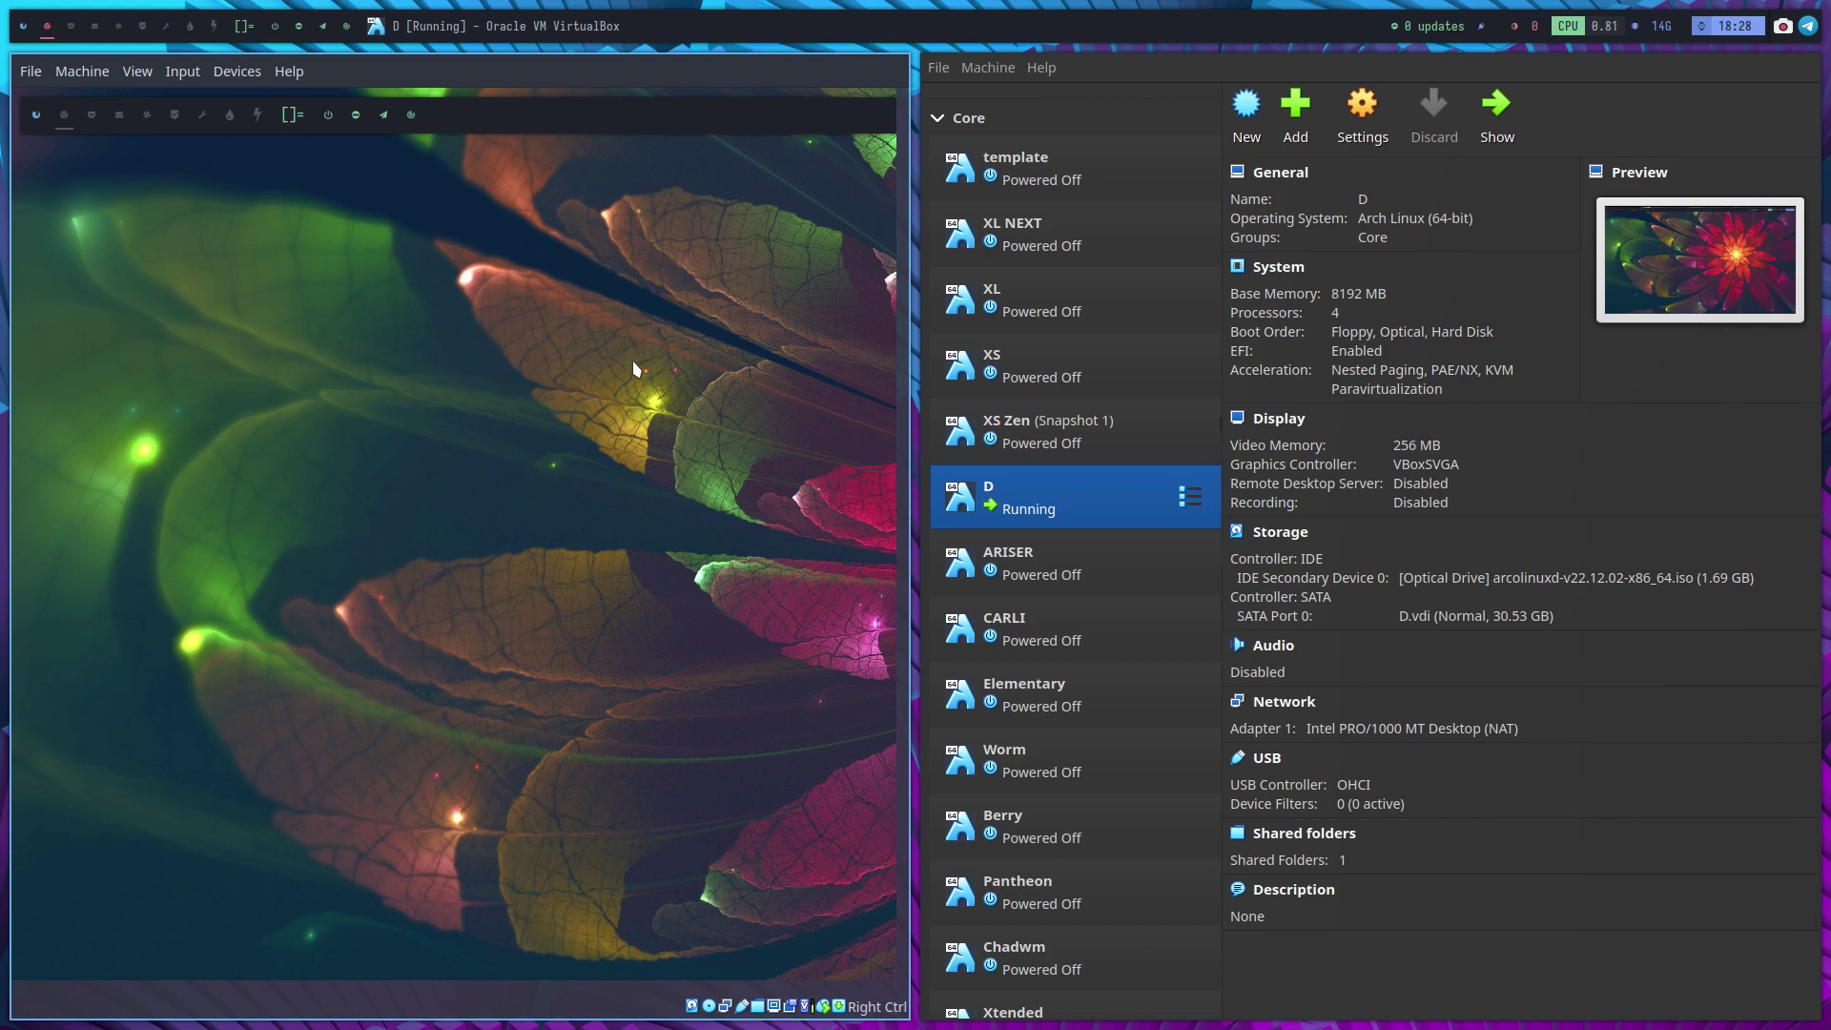
pyautogui.click(31, 71)
pyautogui.click(95, 191)
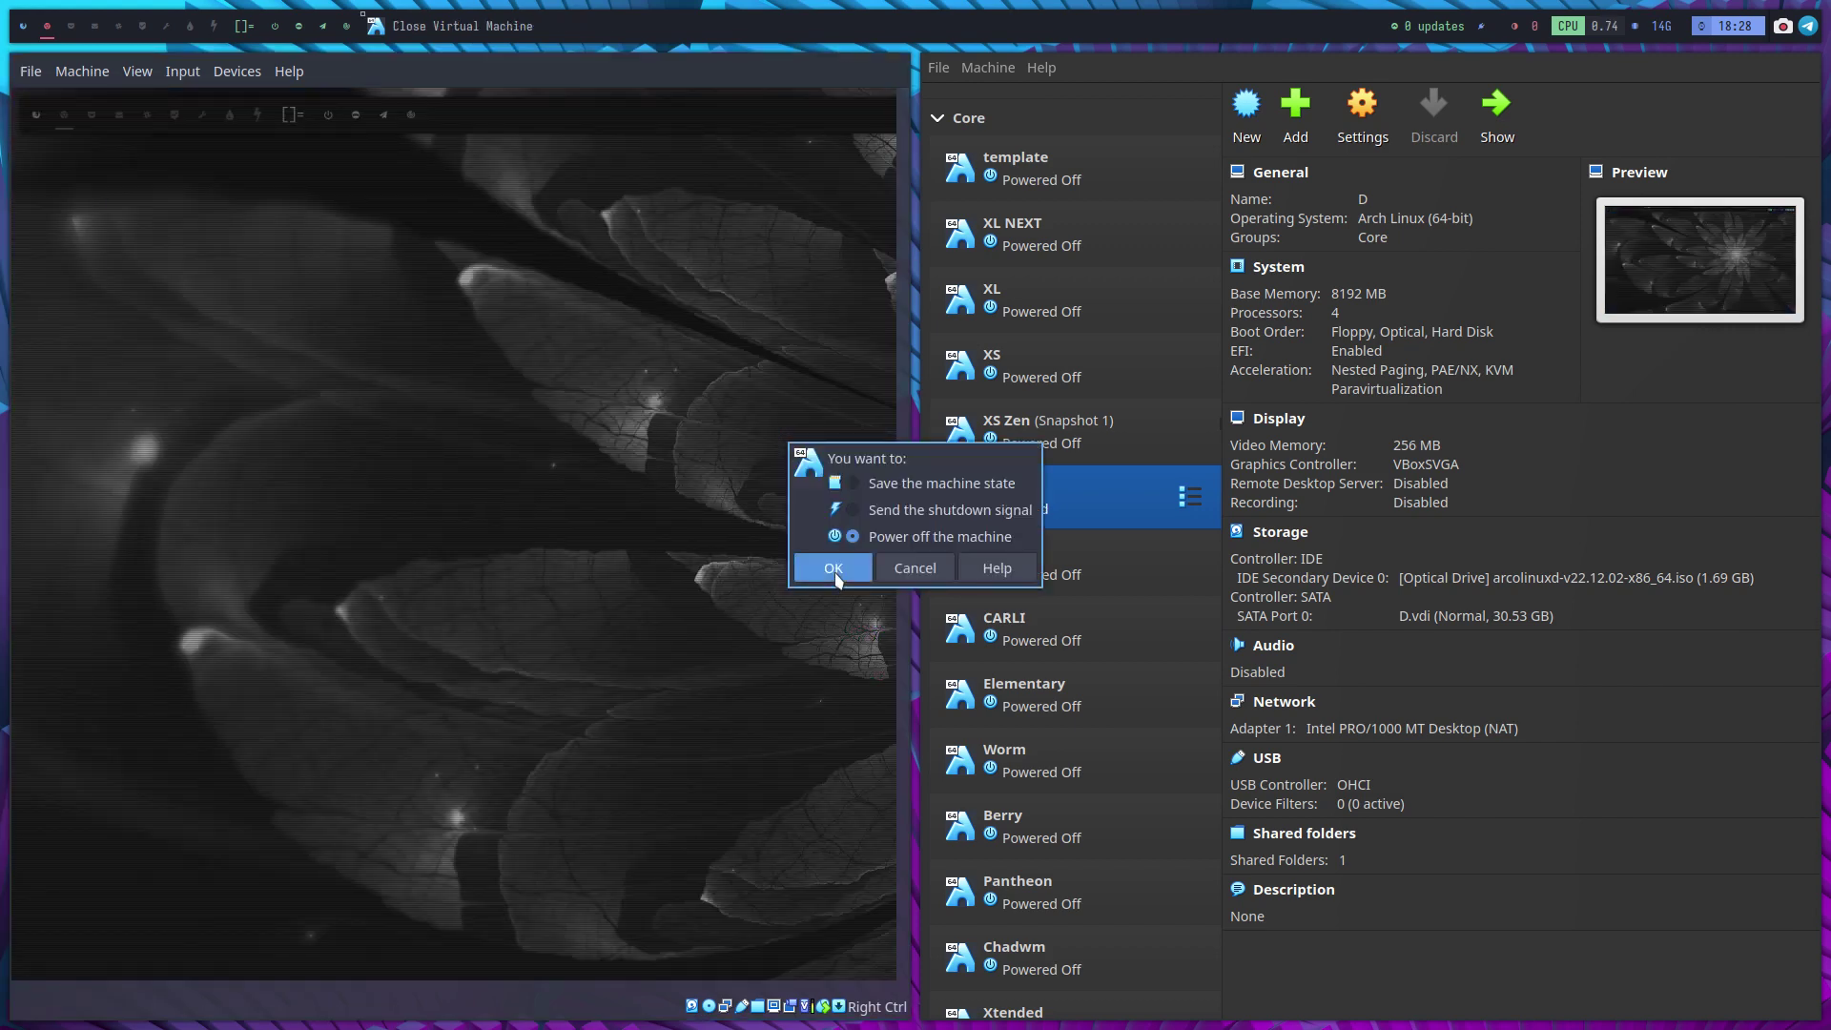
pyautogui.click(832, 568)
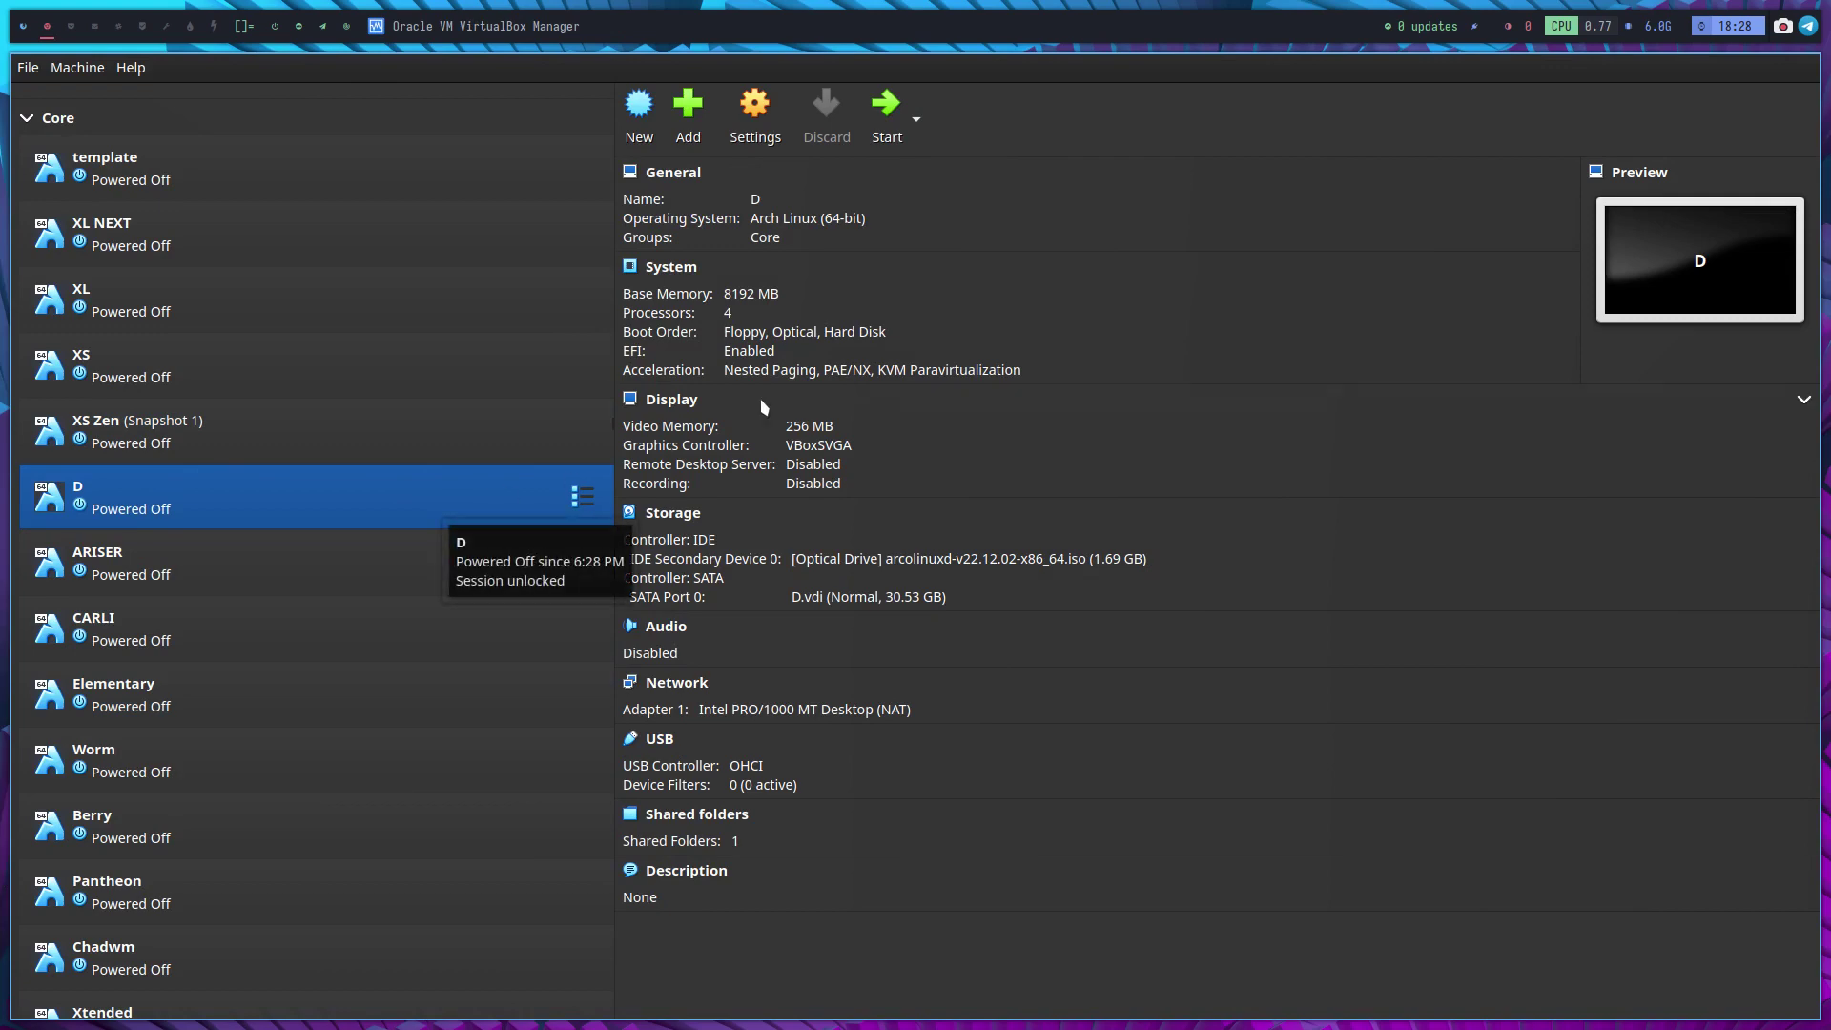
# Start VM D, halt the GRUB countdown, and switch the VM to full screen
pyautogui.click(887, 112)
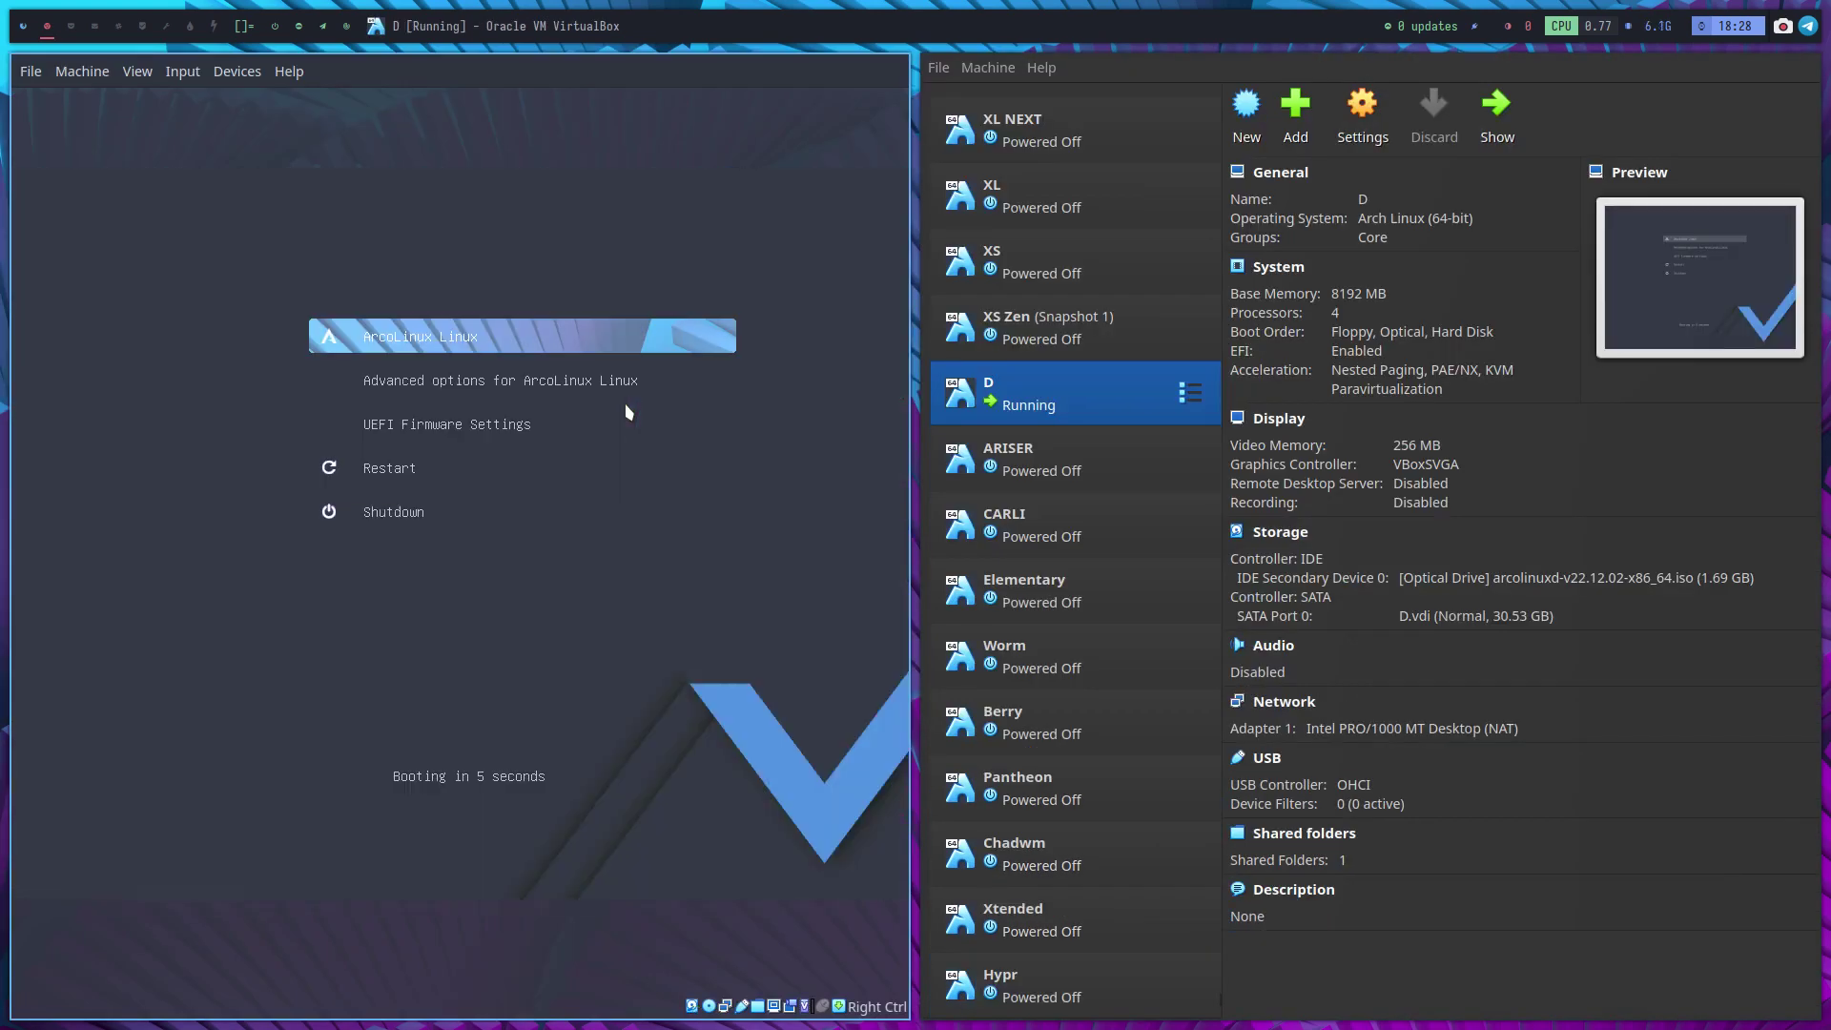
pyautogui.press('Down')
pyautogui.press('Down')
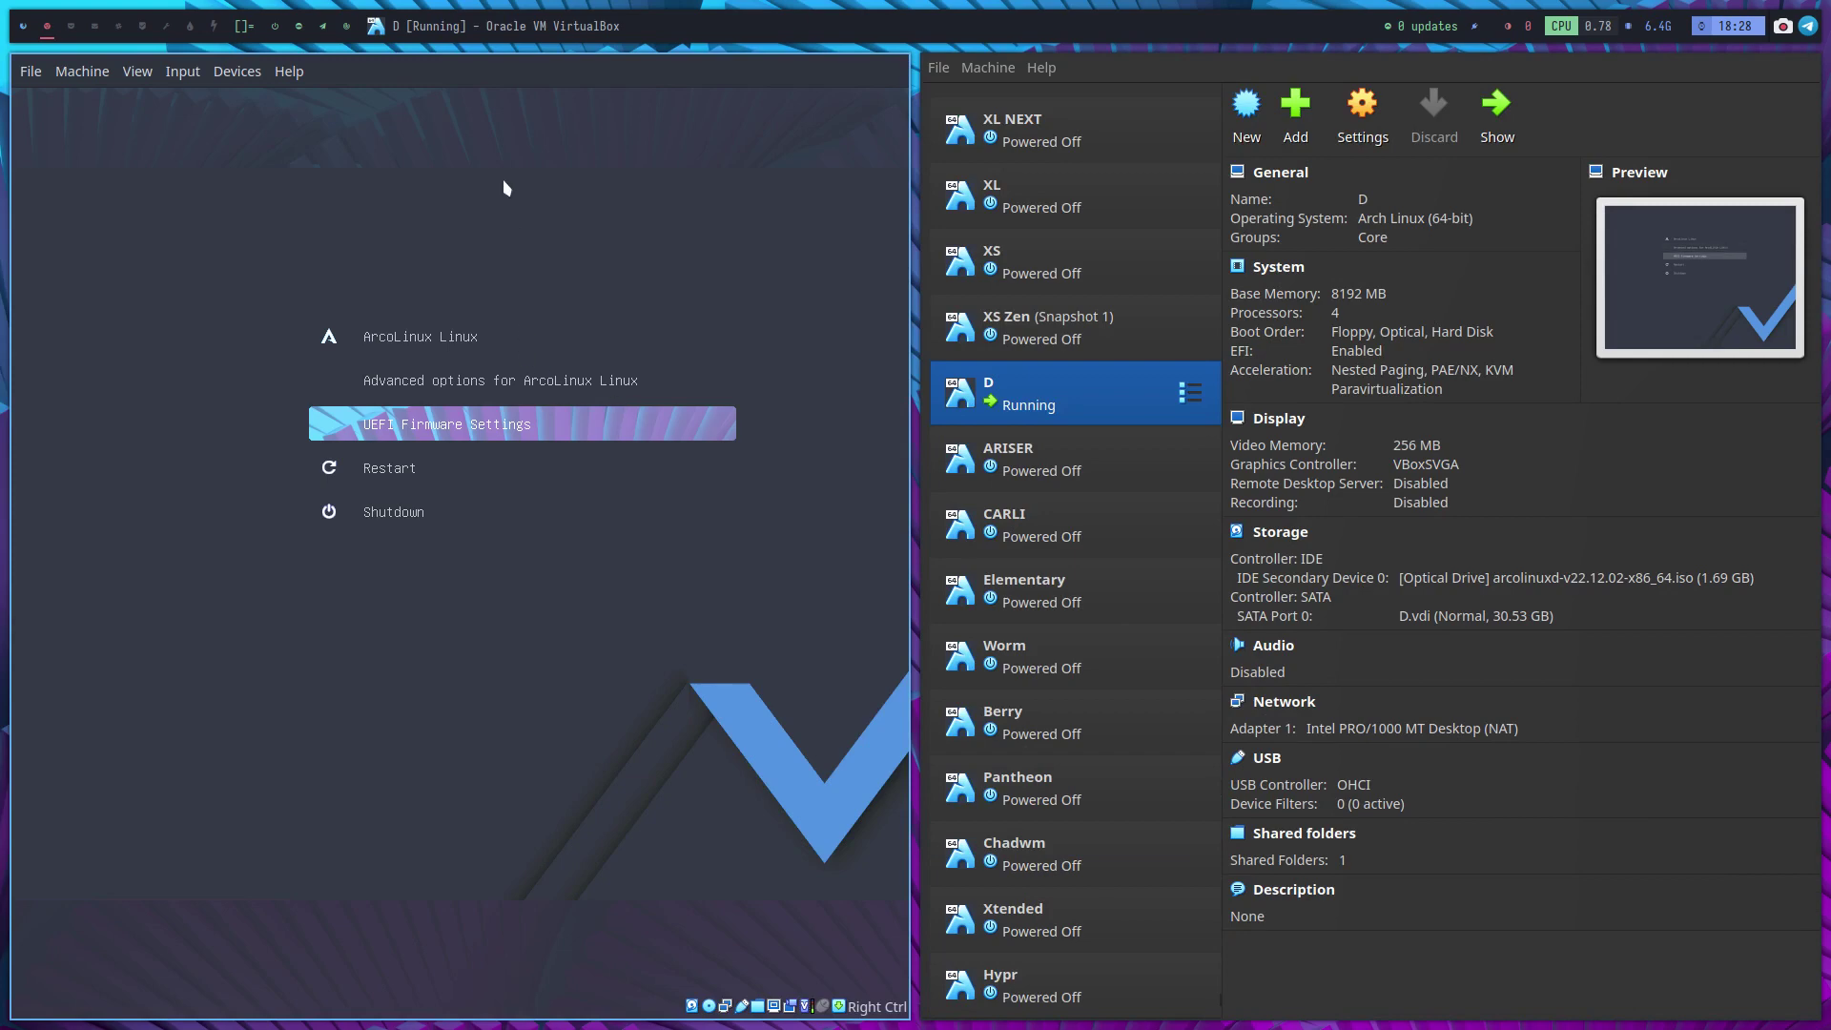
pyautogui.press('Control_R+f')
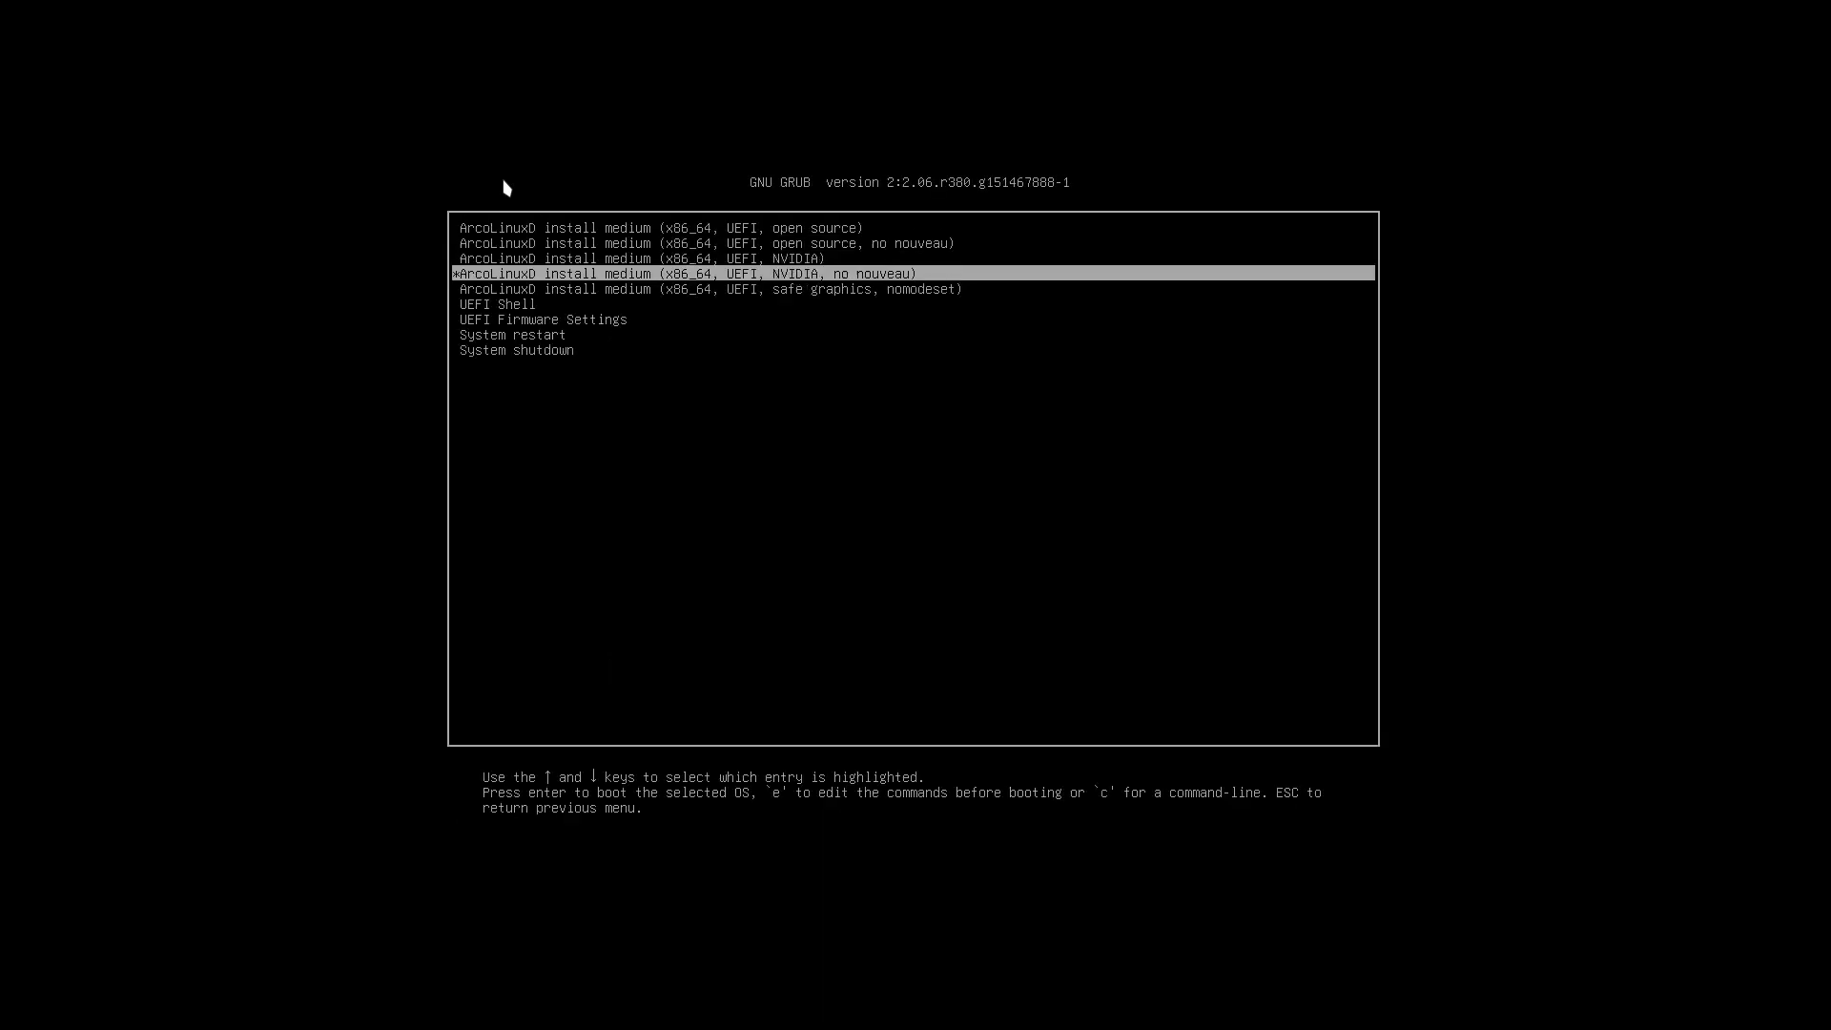
# Select the first 'open source' install medium entry in GRUB and boot it
pyautogui.press('Down')
pyautogui.press('Up')
pyautogui.press('Up')
pyautogui.press('Up')
pyautogui.press('Up')
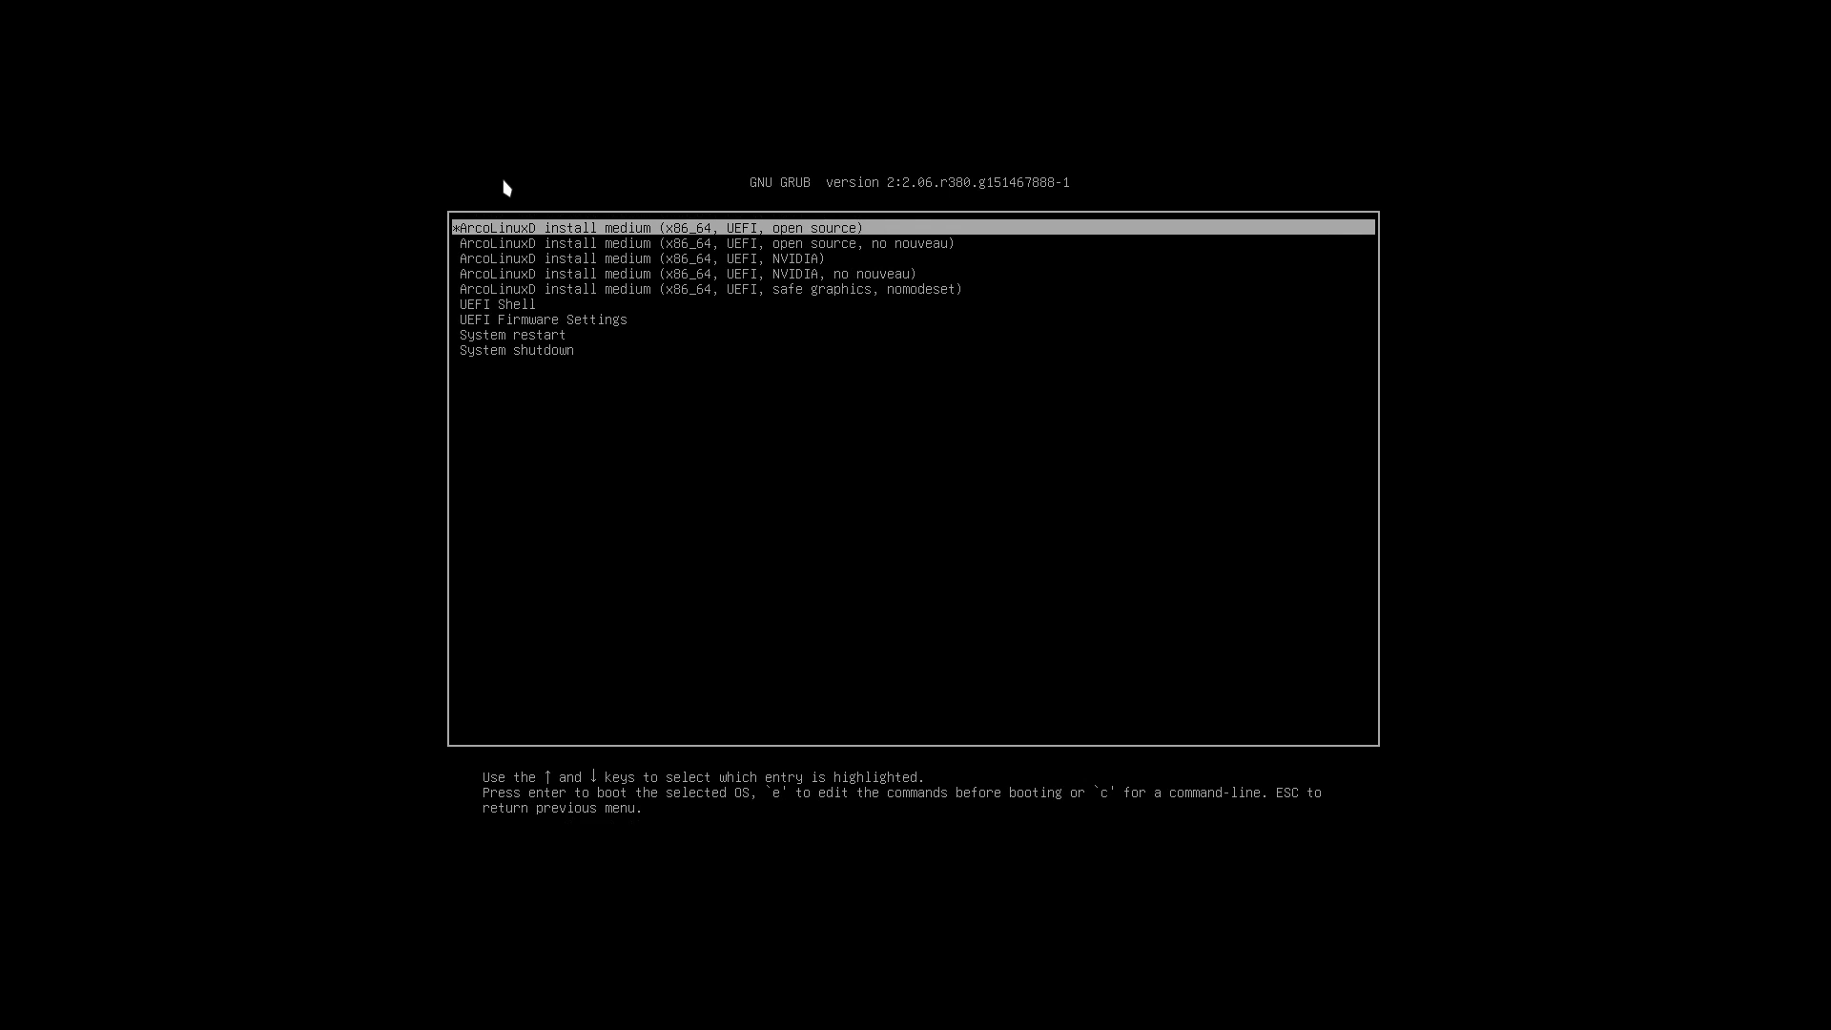
pyautogui.press('Down')
pyautogui.press('Down')
pyautogui.press('Up')
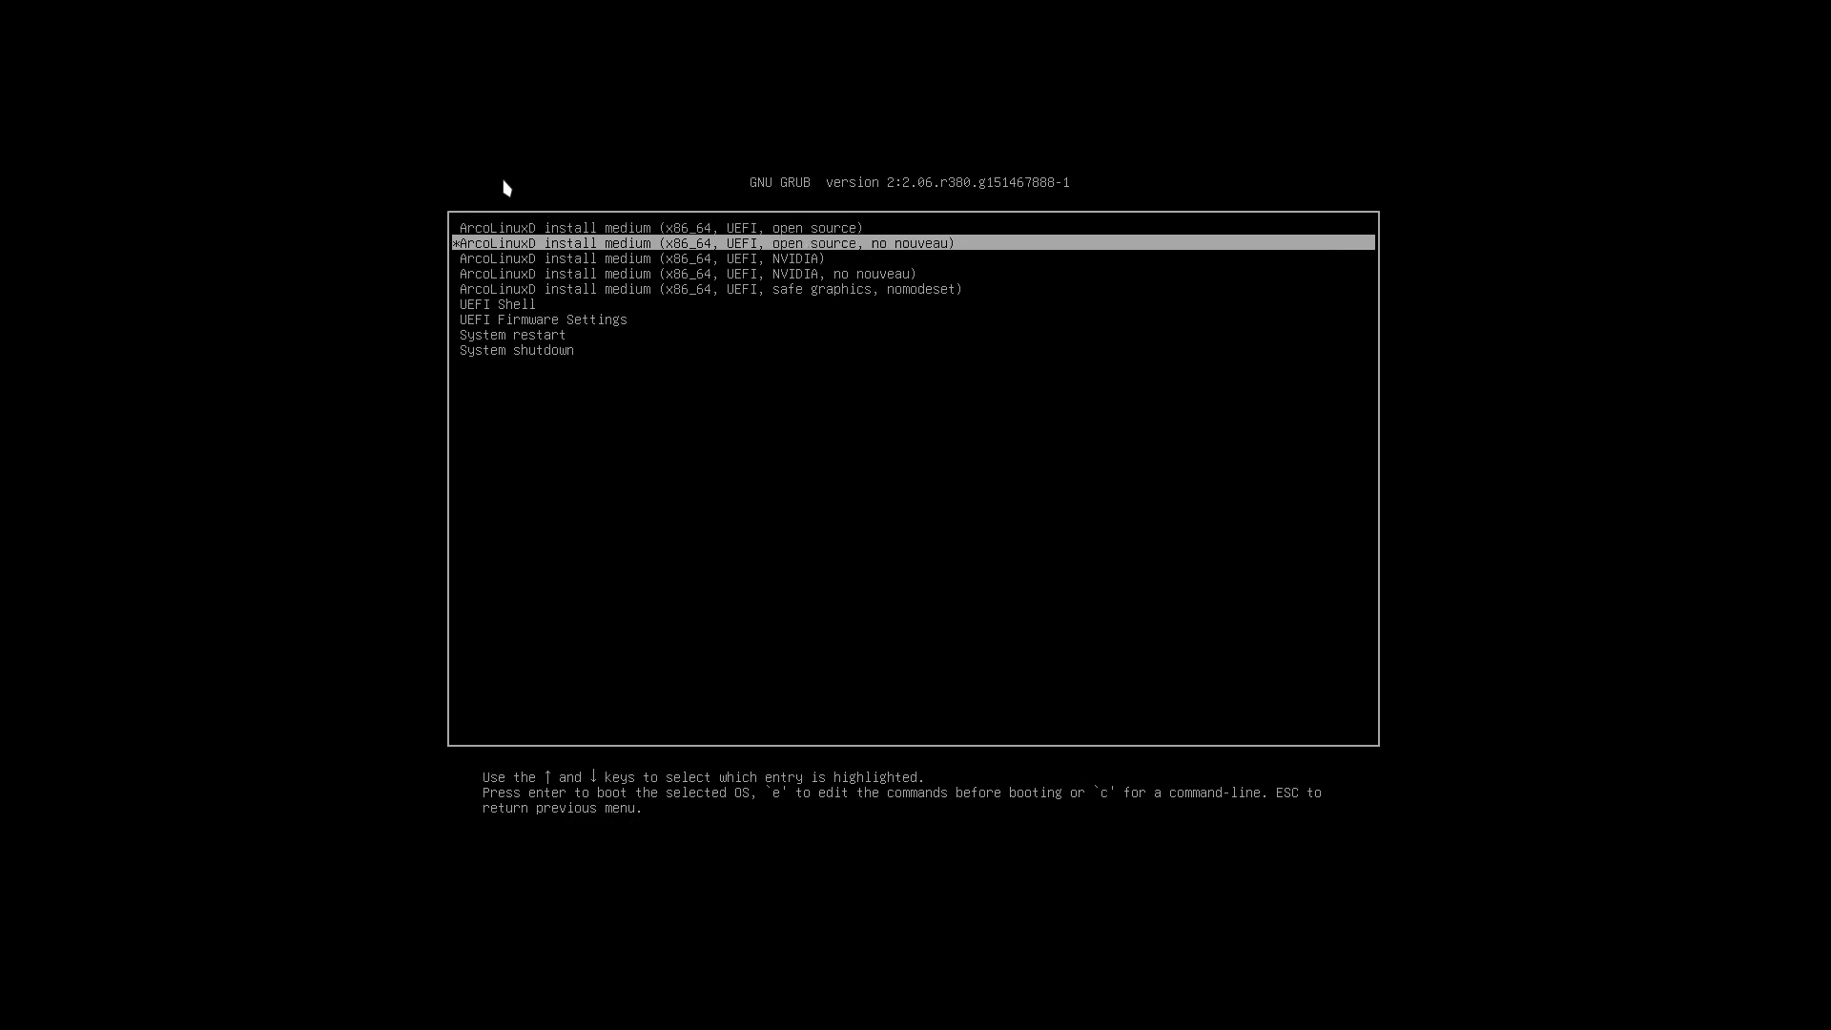
pyautogui.press('Up')
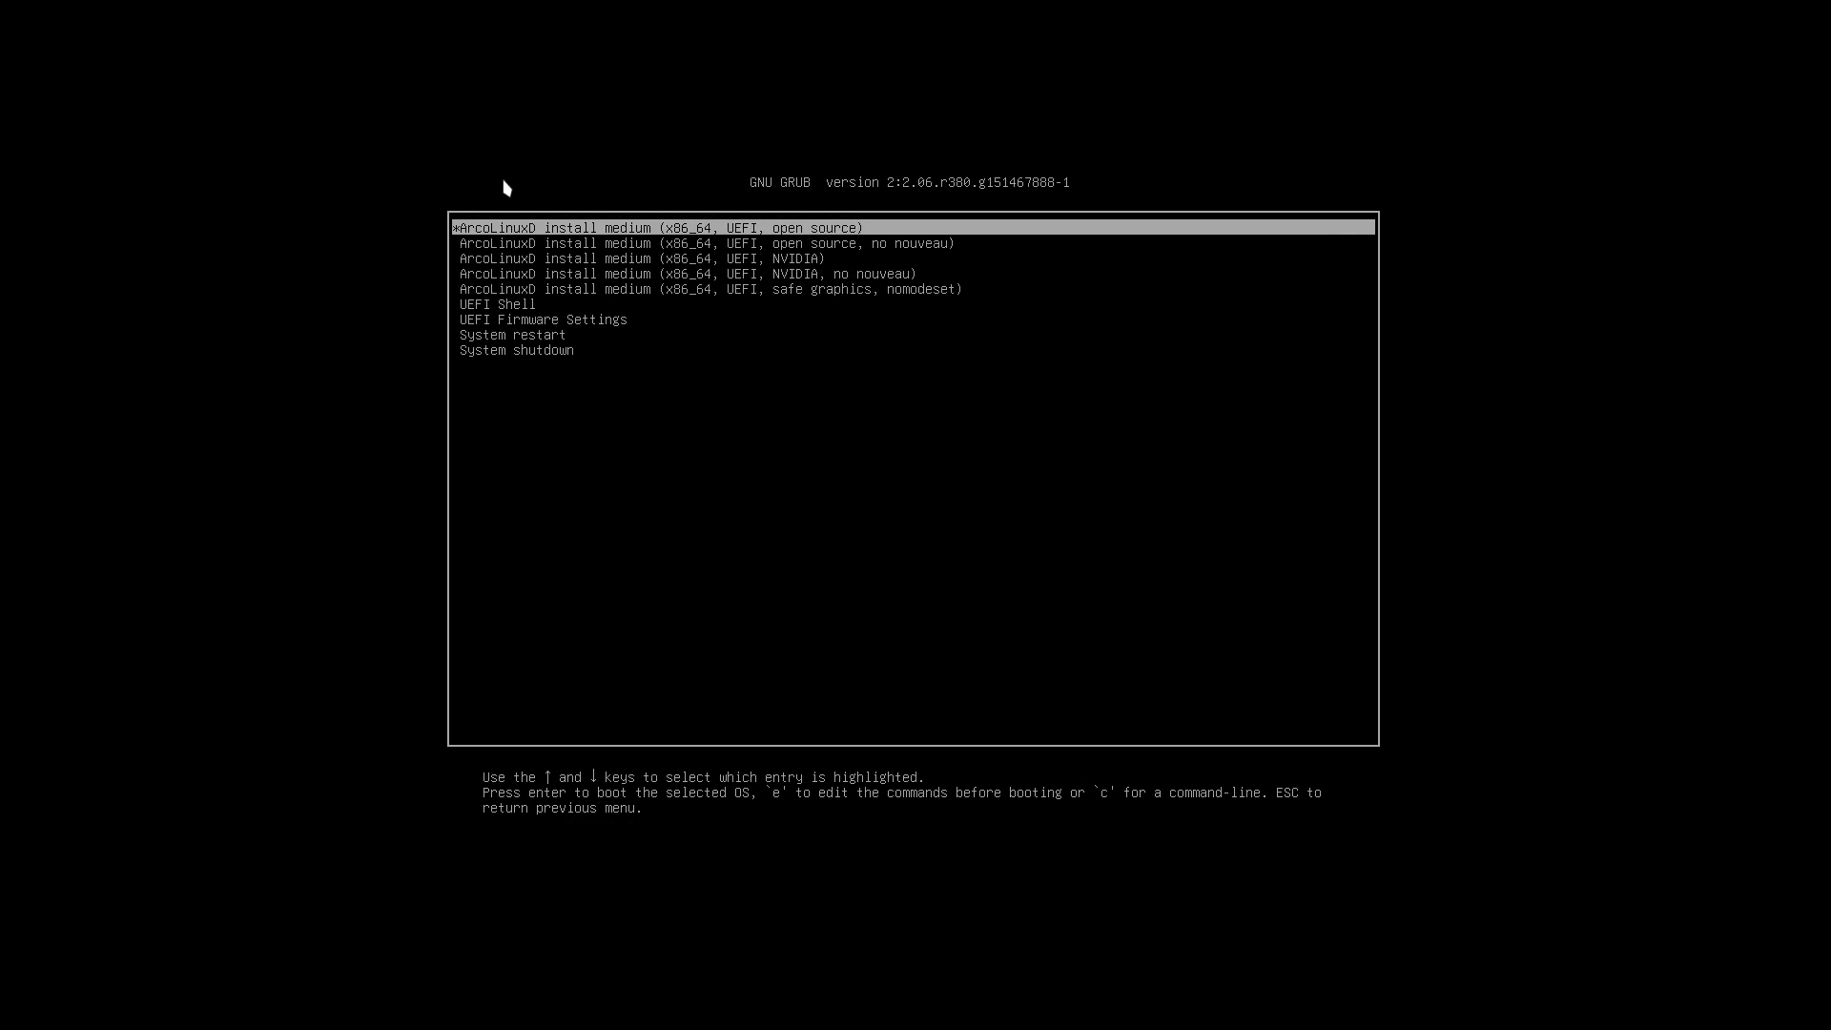
pyautogui.press('Down')
pyautogui.press('Down')
pyautogui.press('Down')
pyautogui.press('Down')
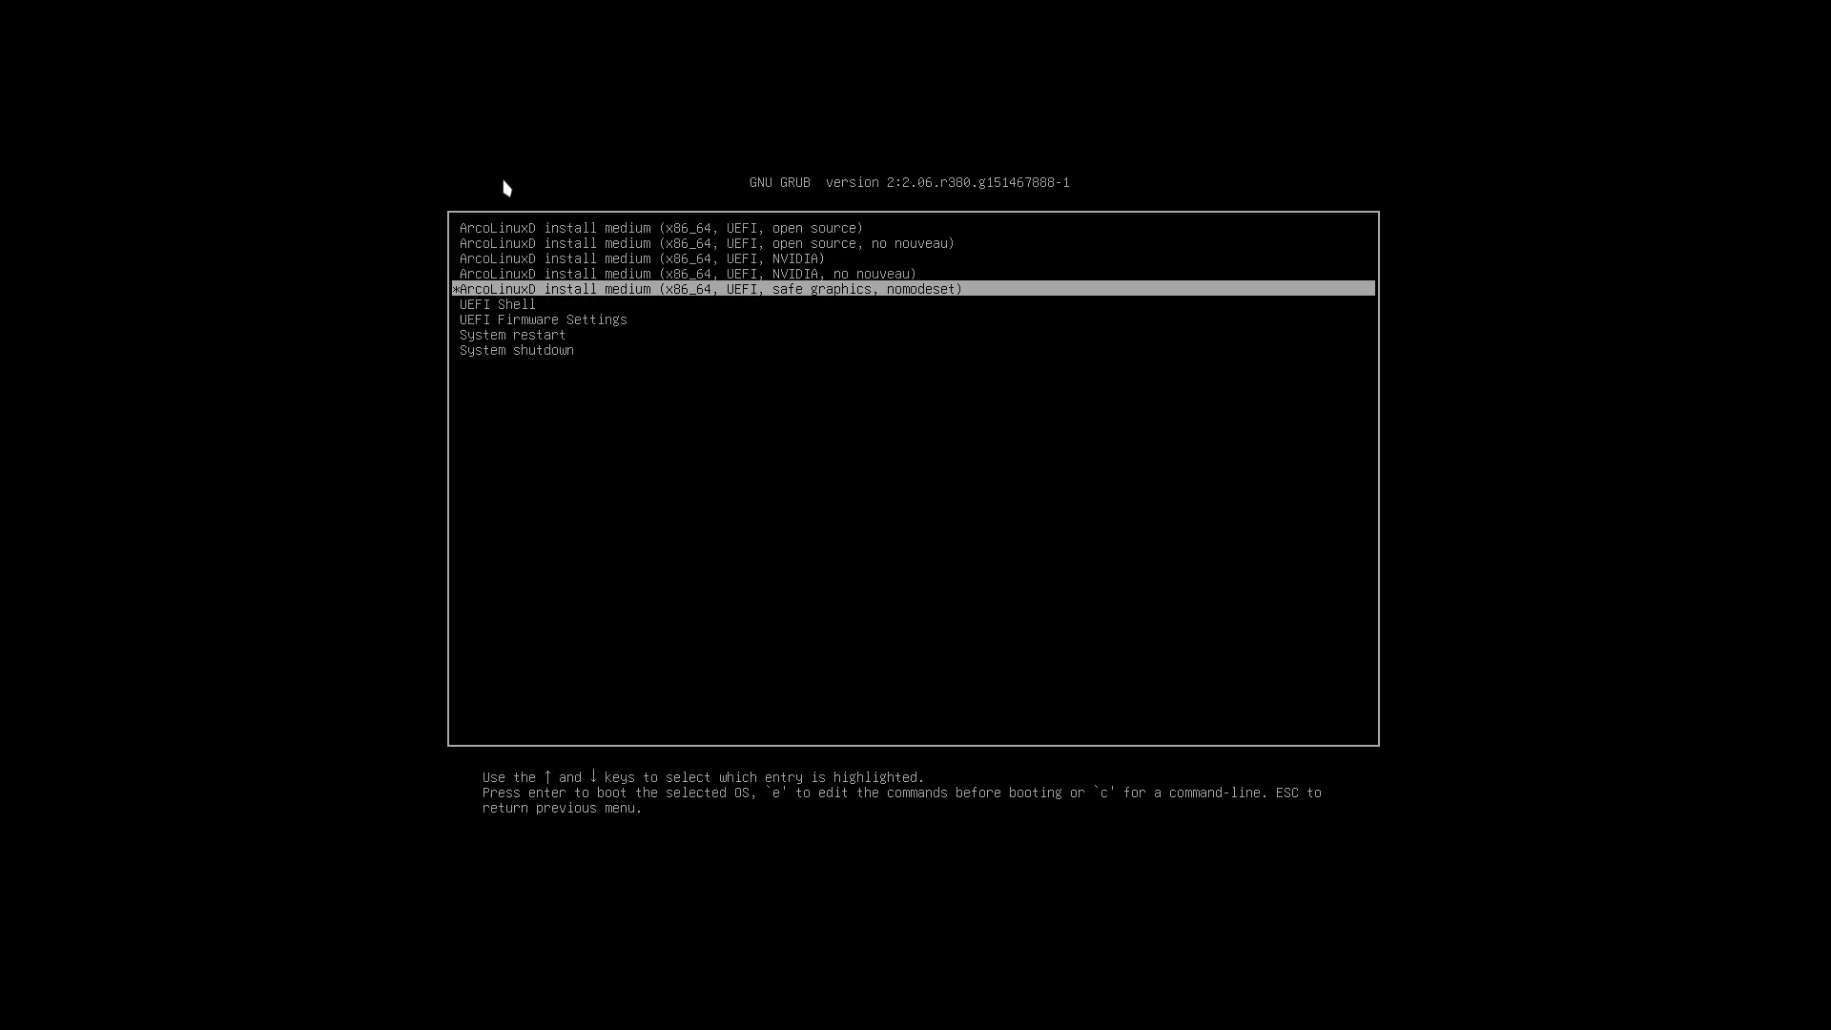
pyautogui.press('Up')
pyautogui.press('Up')
pyautogui.press('Up')
pyautogui.press('Up')
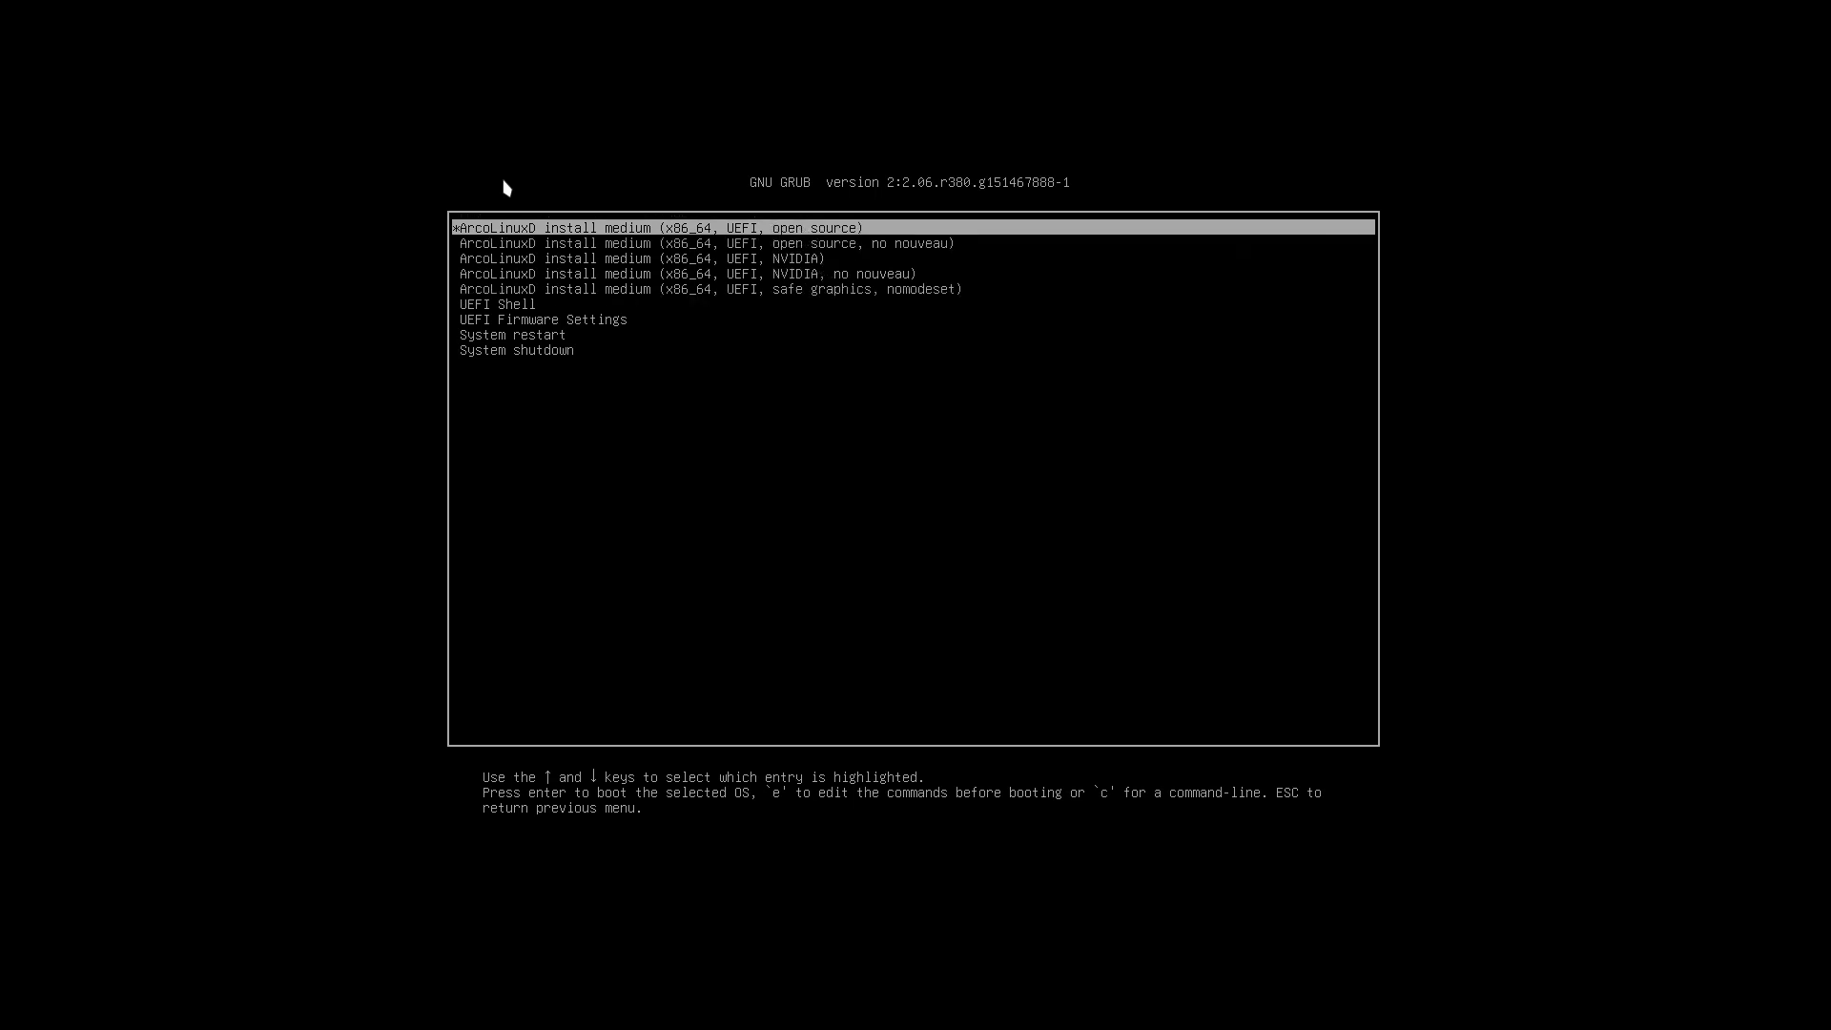
pyautogui.press('Return')
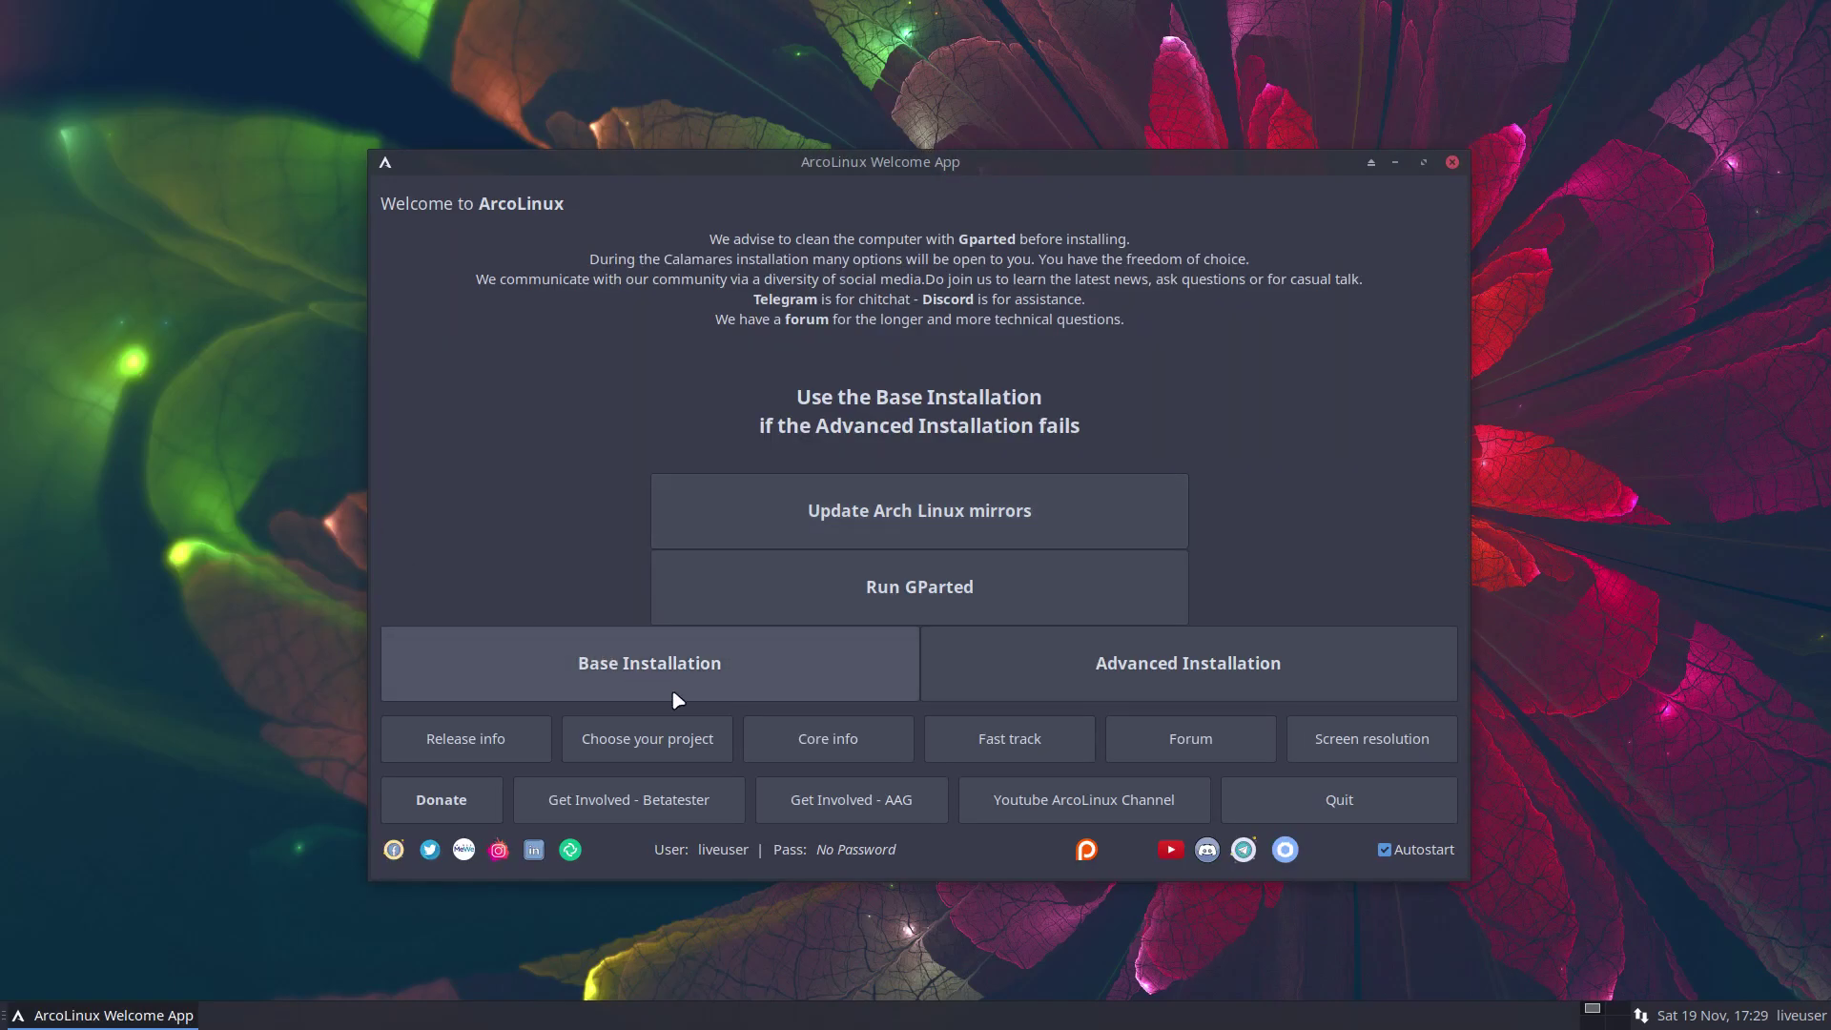
# Launch Base Installation, keep Europe/Brussels, and choose the Belgian keyboard layout
pyautogui.click(702, 678)
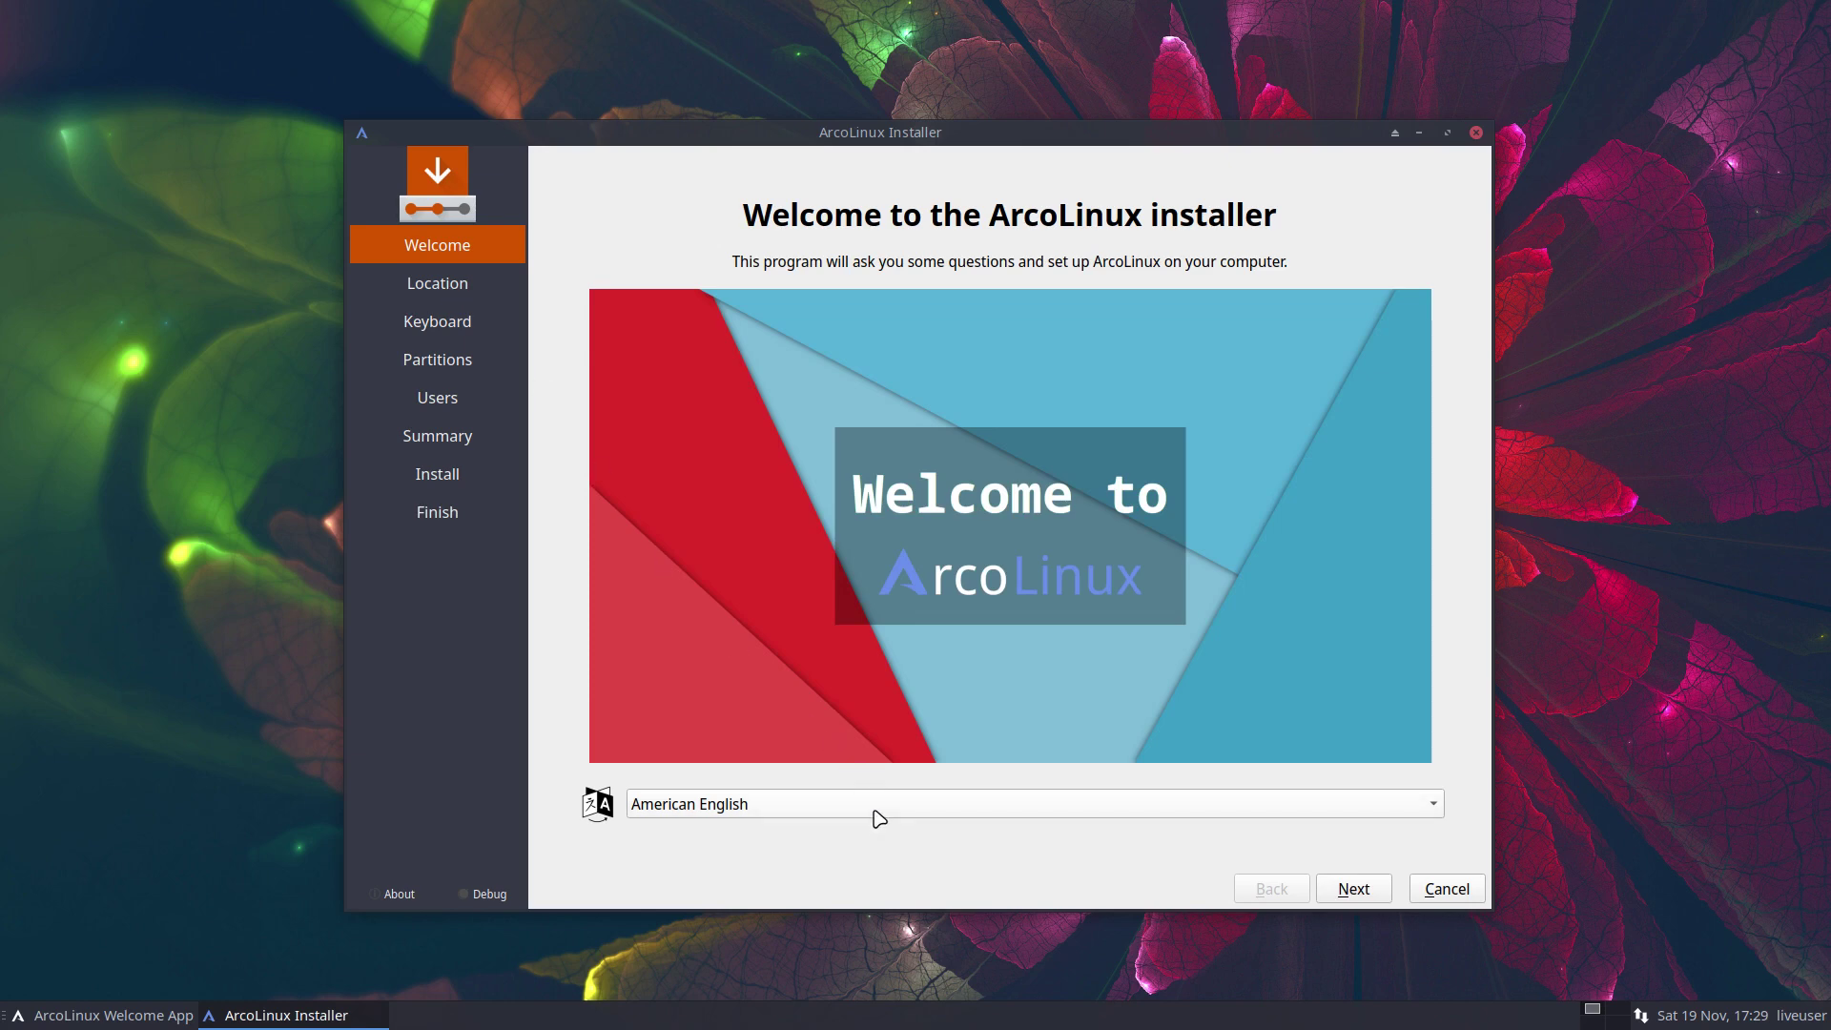
pyautogui.click(1344, 889)
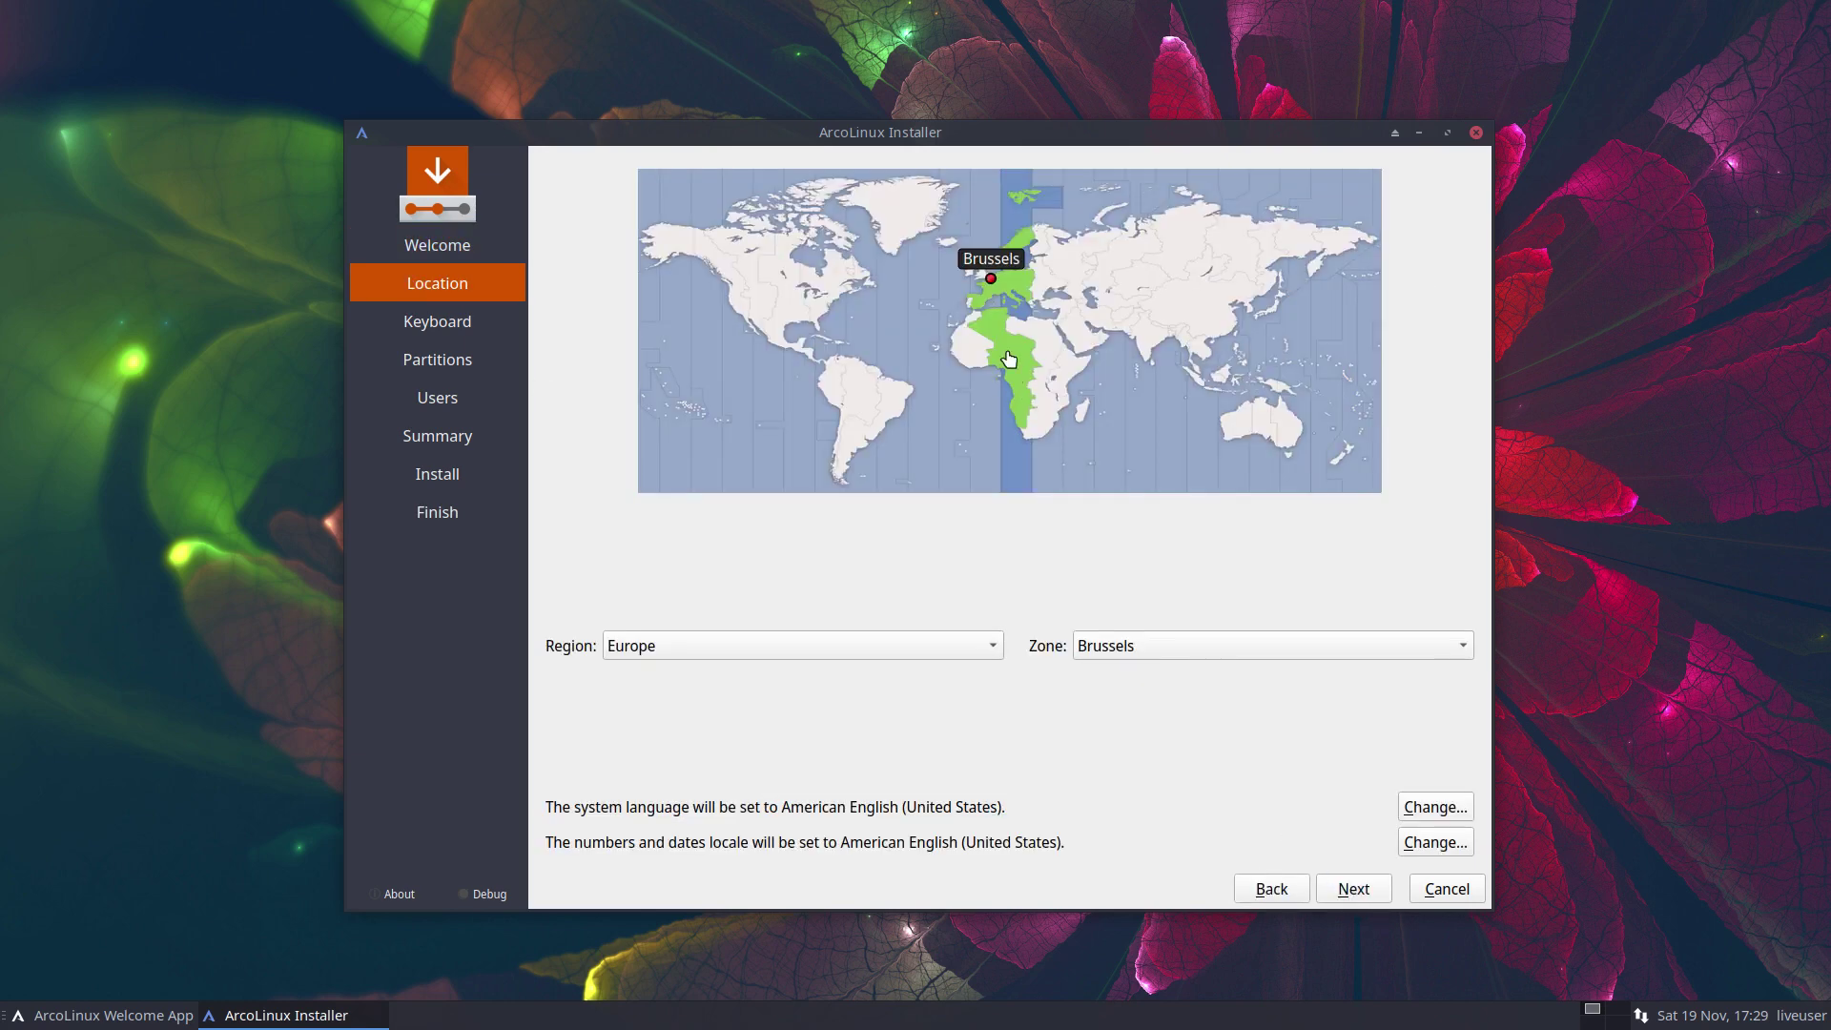
pyautogui.click(1352, 887)
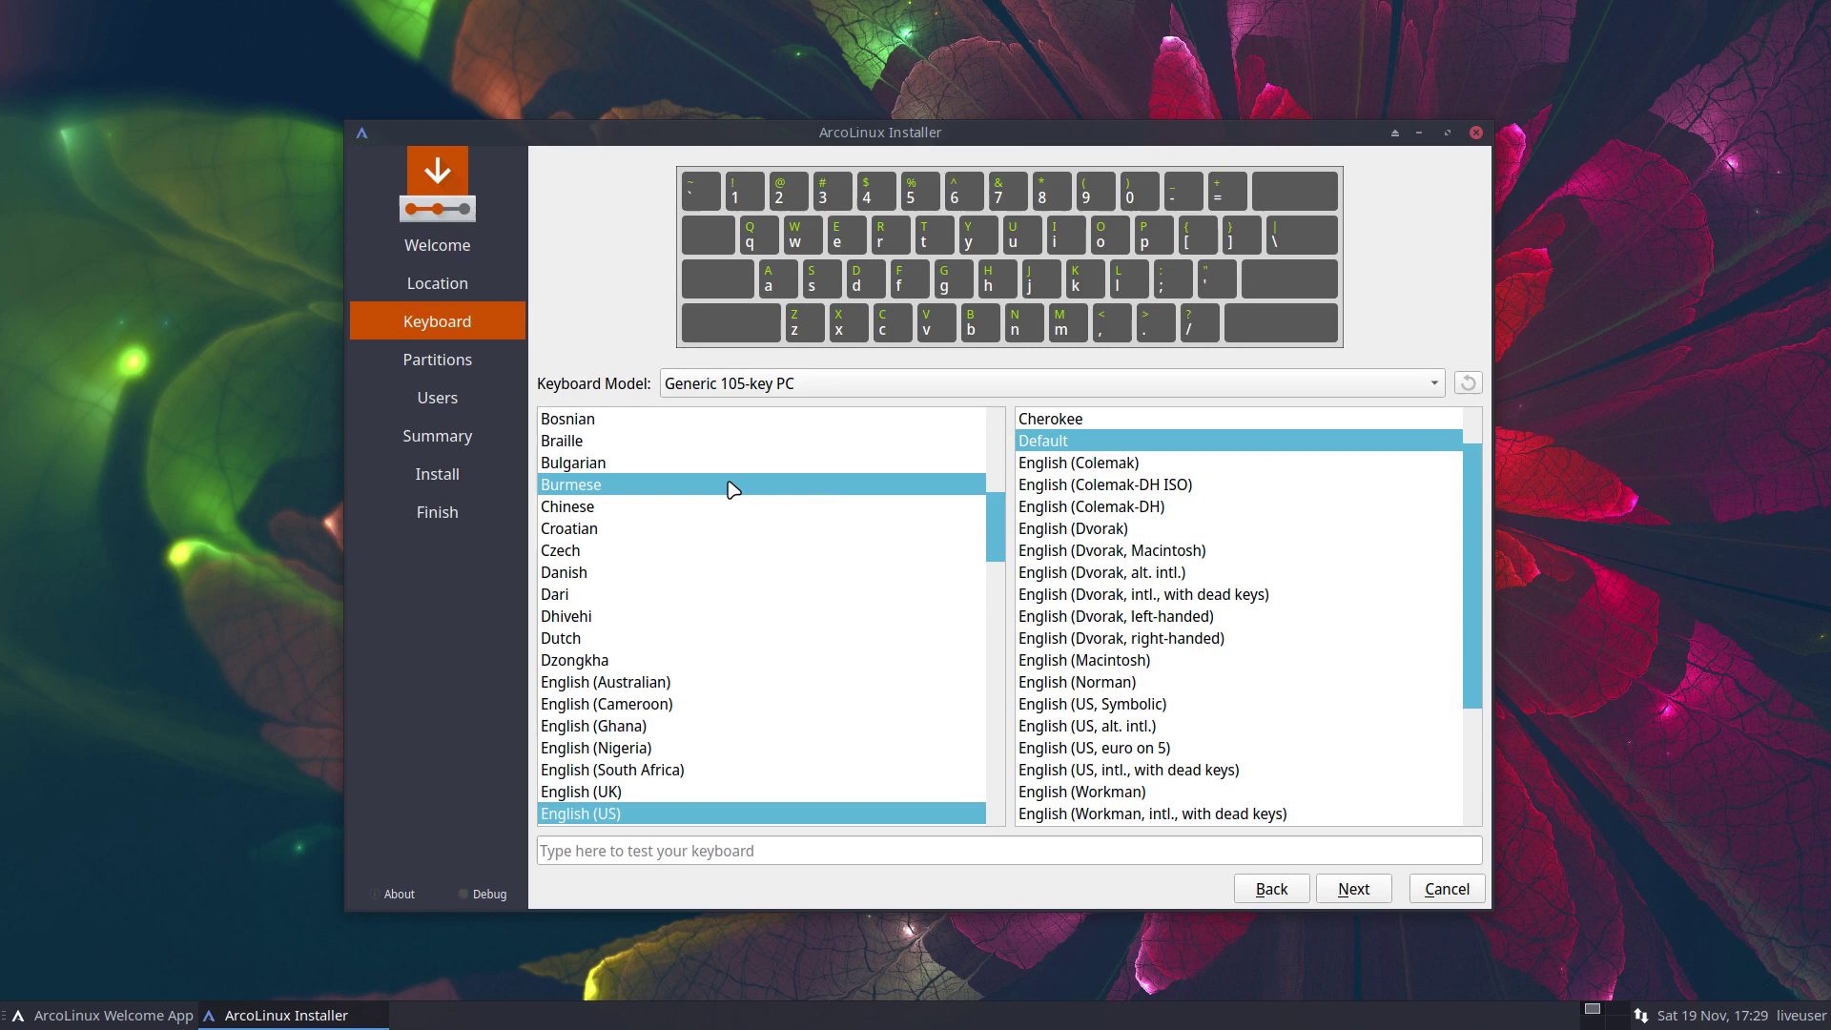
pyautogui.scroll(5, 726, 500)
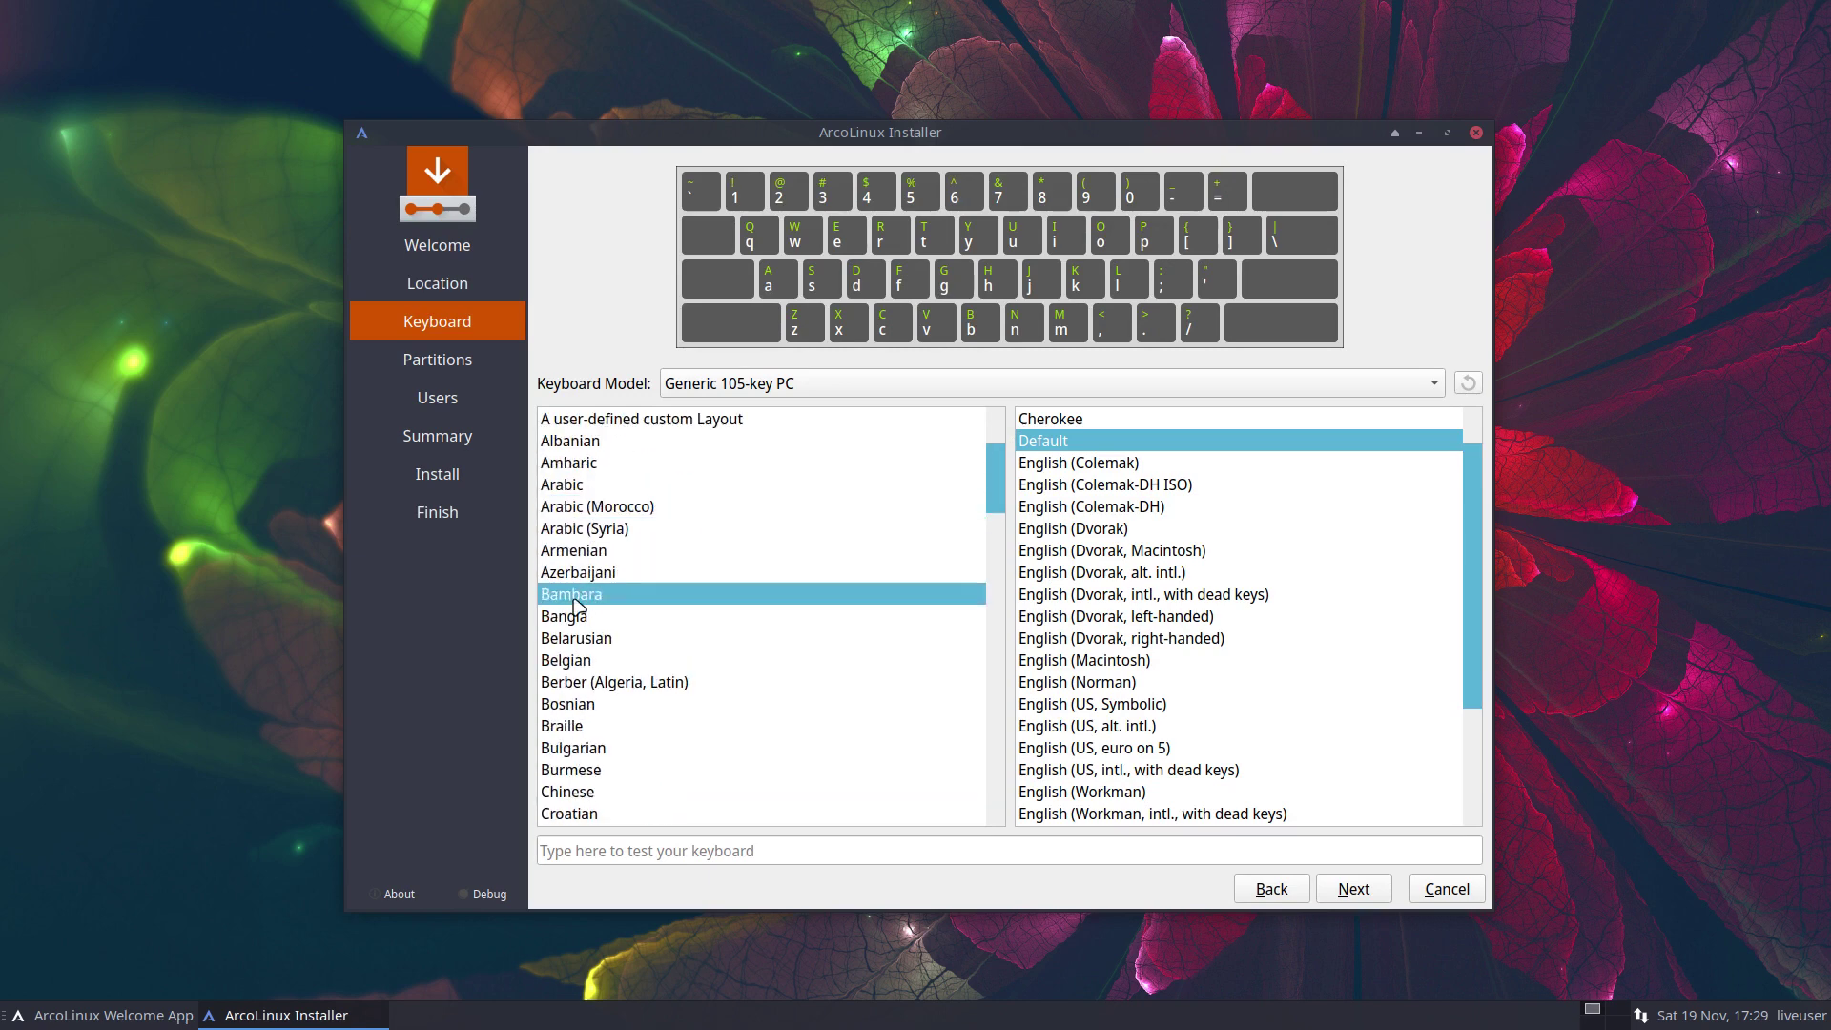
pyautogui.click(707, 660)
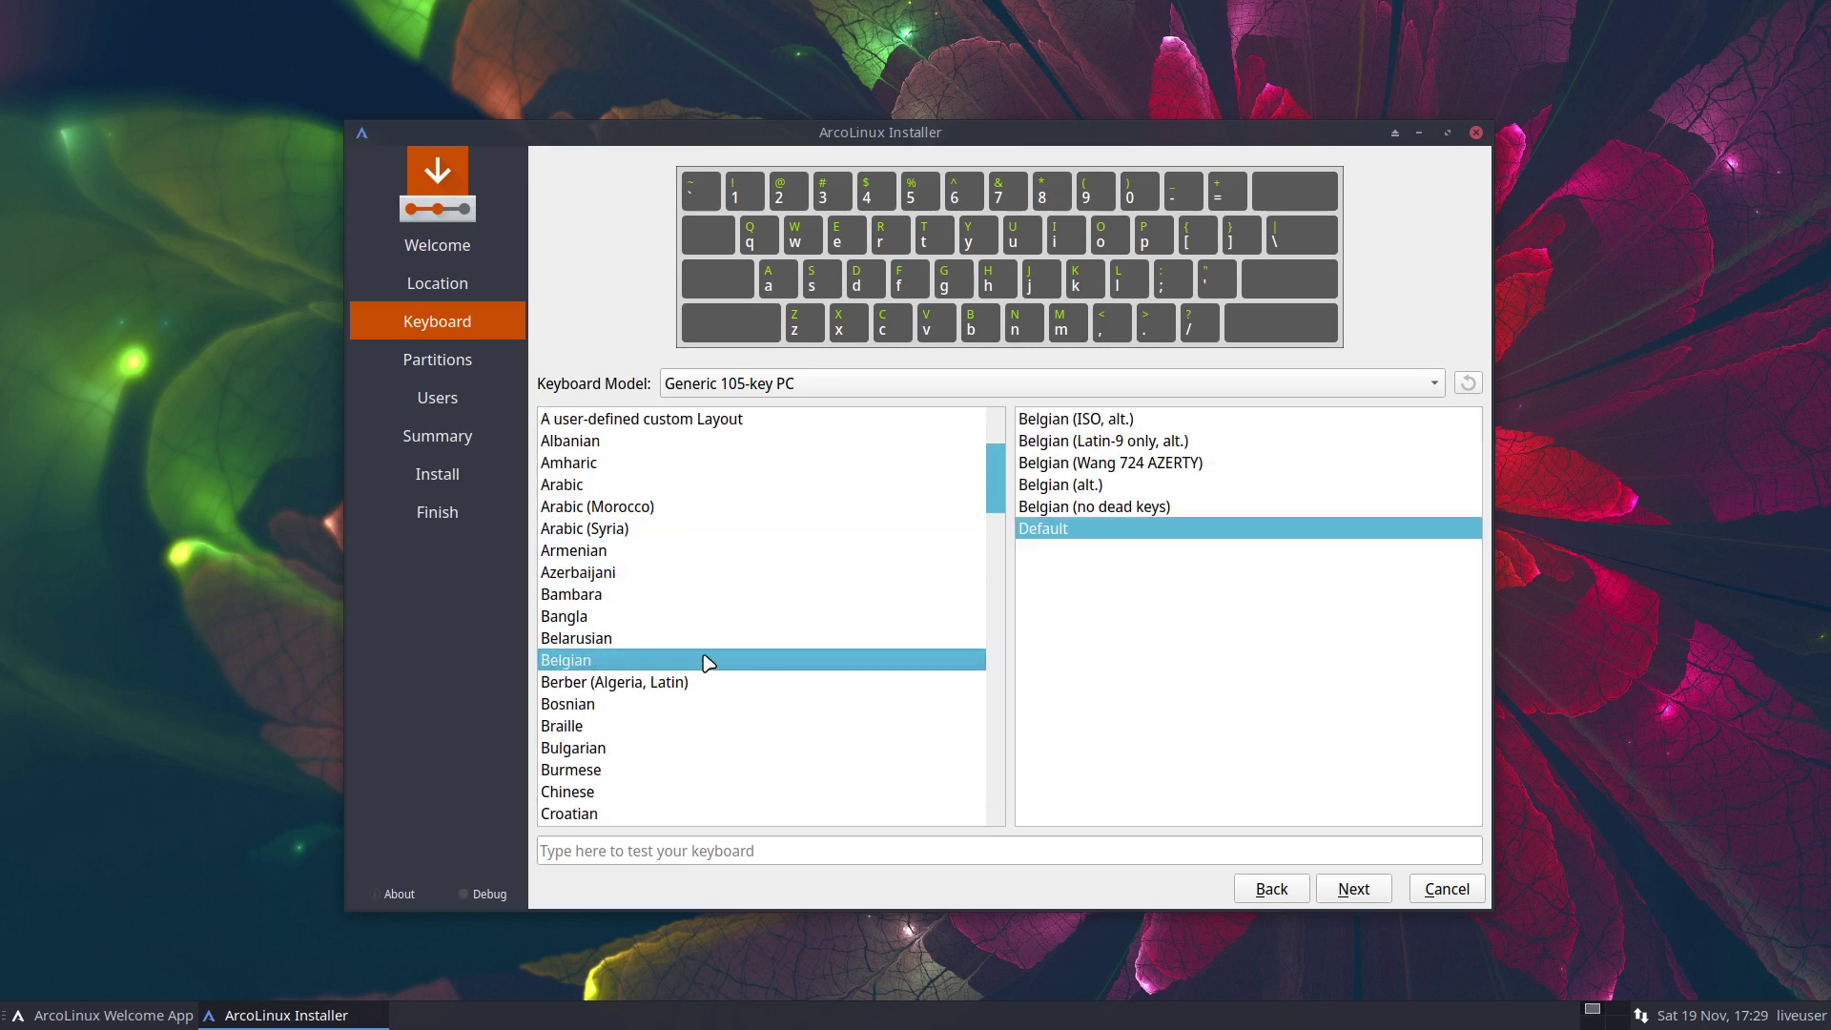
pyautogui.click(1351, 888)
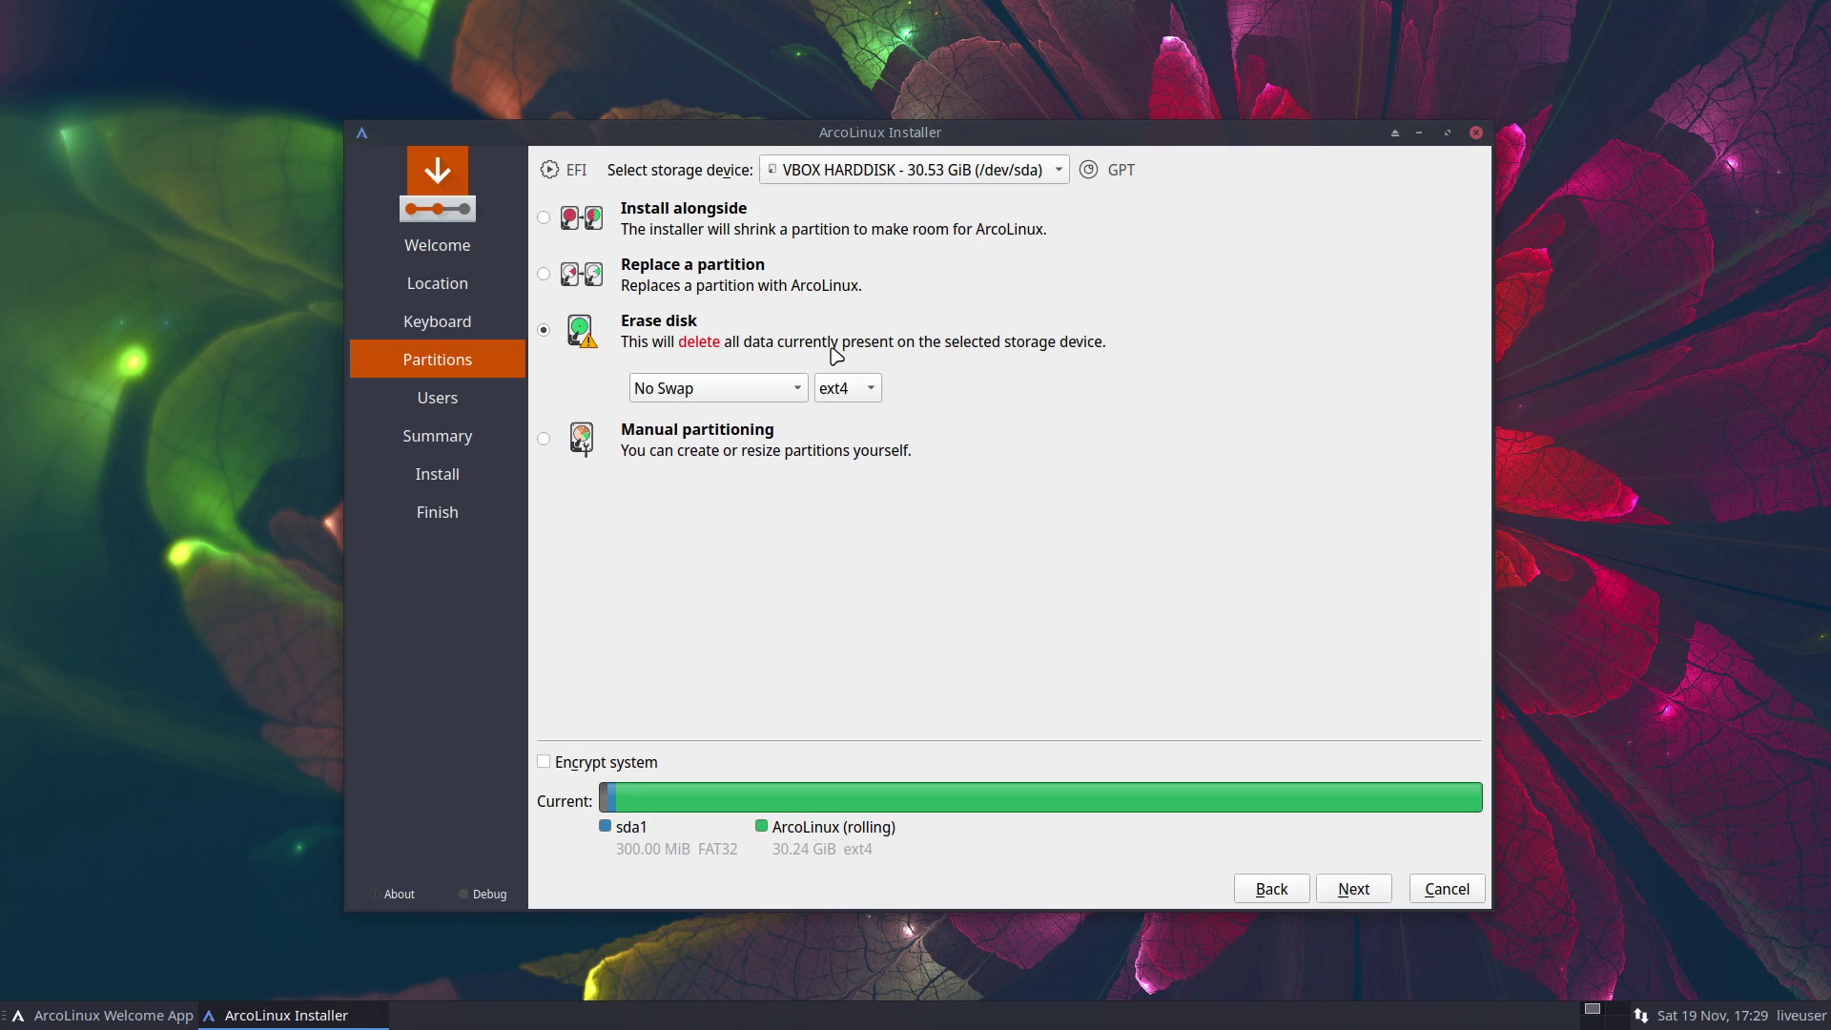
# Choose btrfs as the filesystem for the erased disk
pyautogui.click(850, 391)
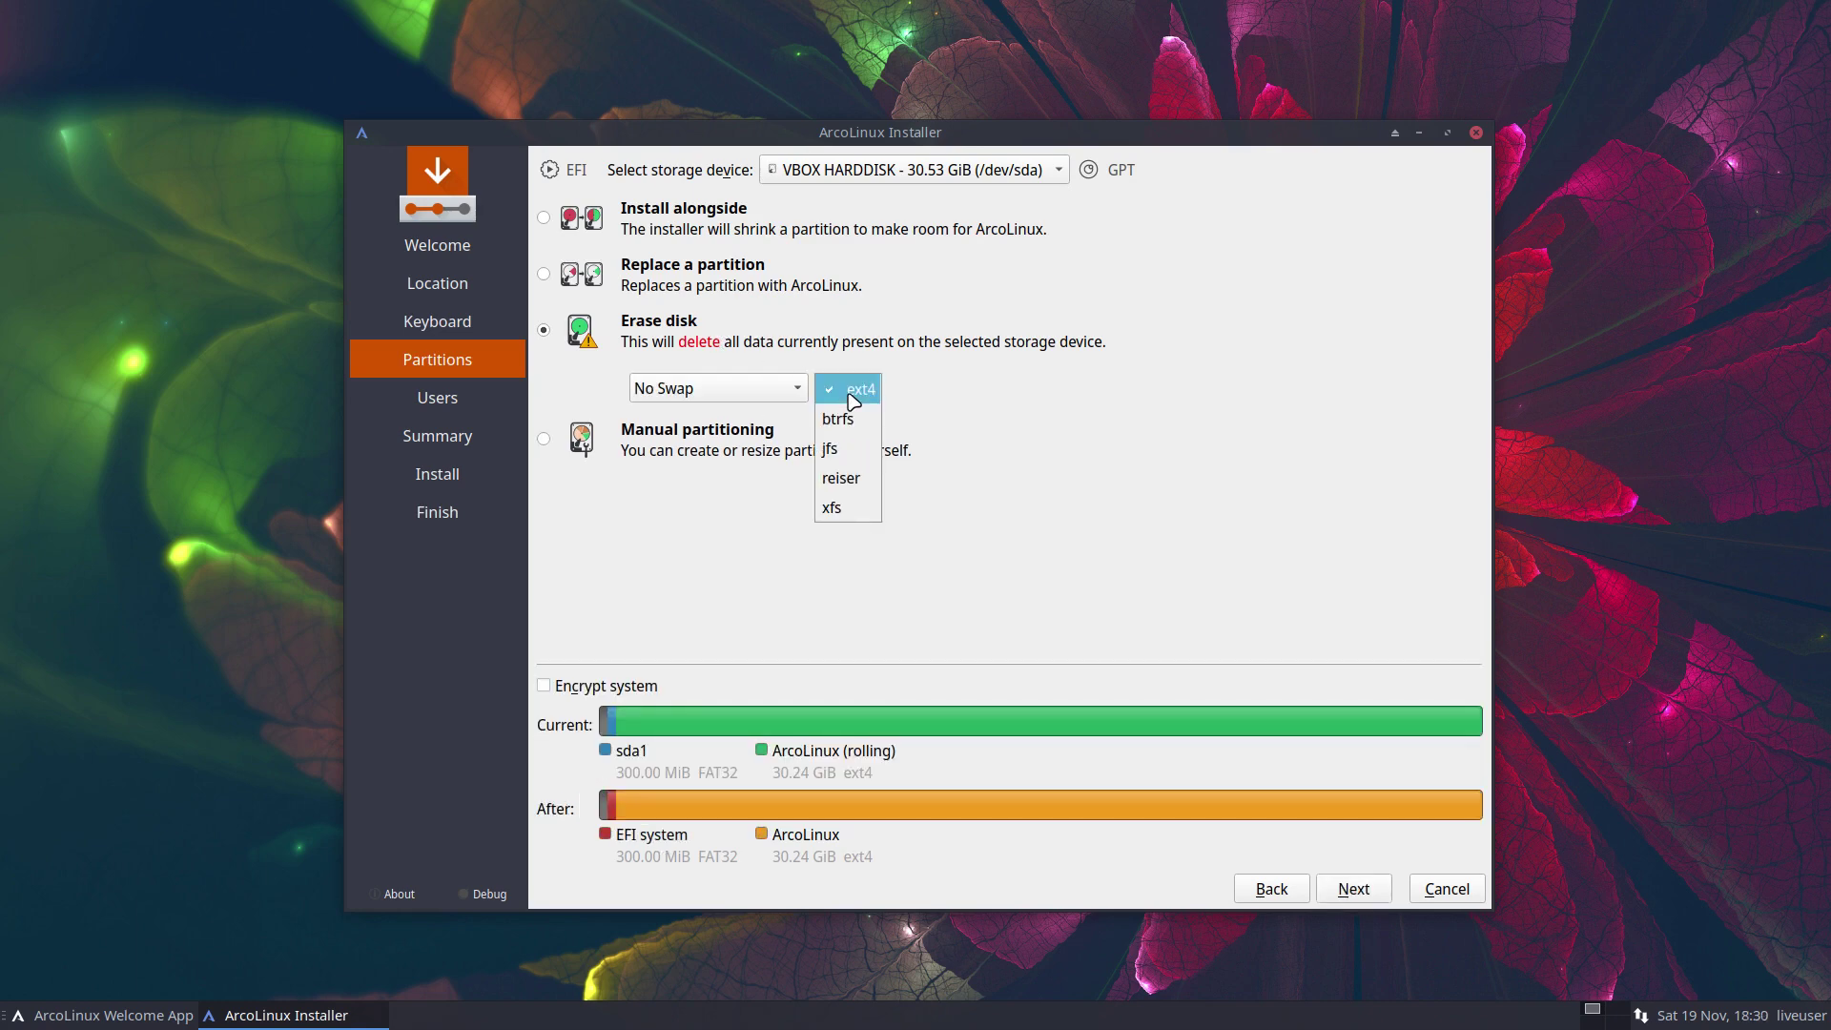
pyautogui.click(848, 420)
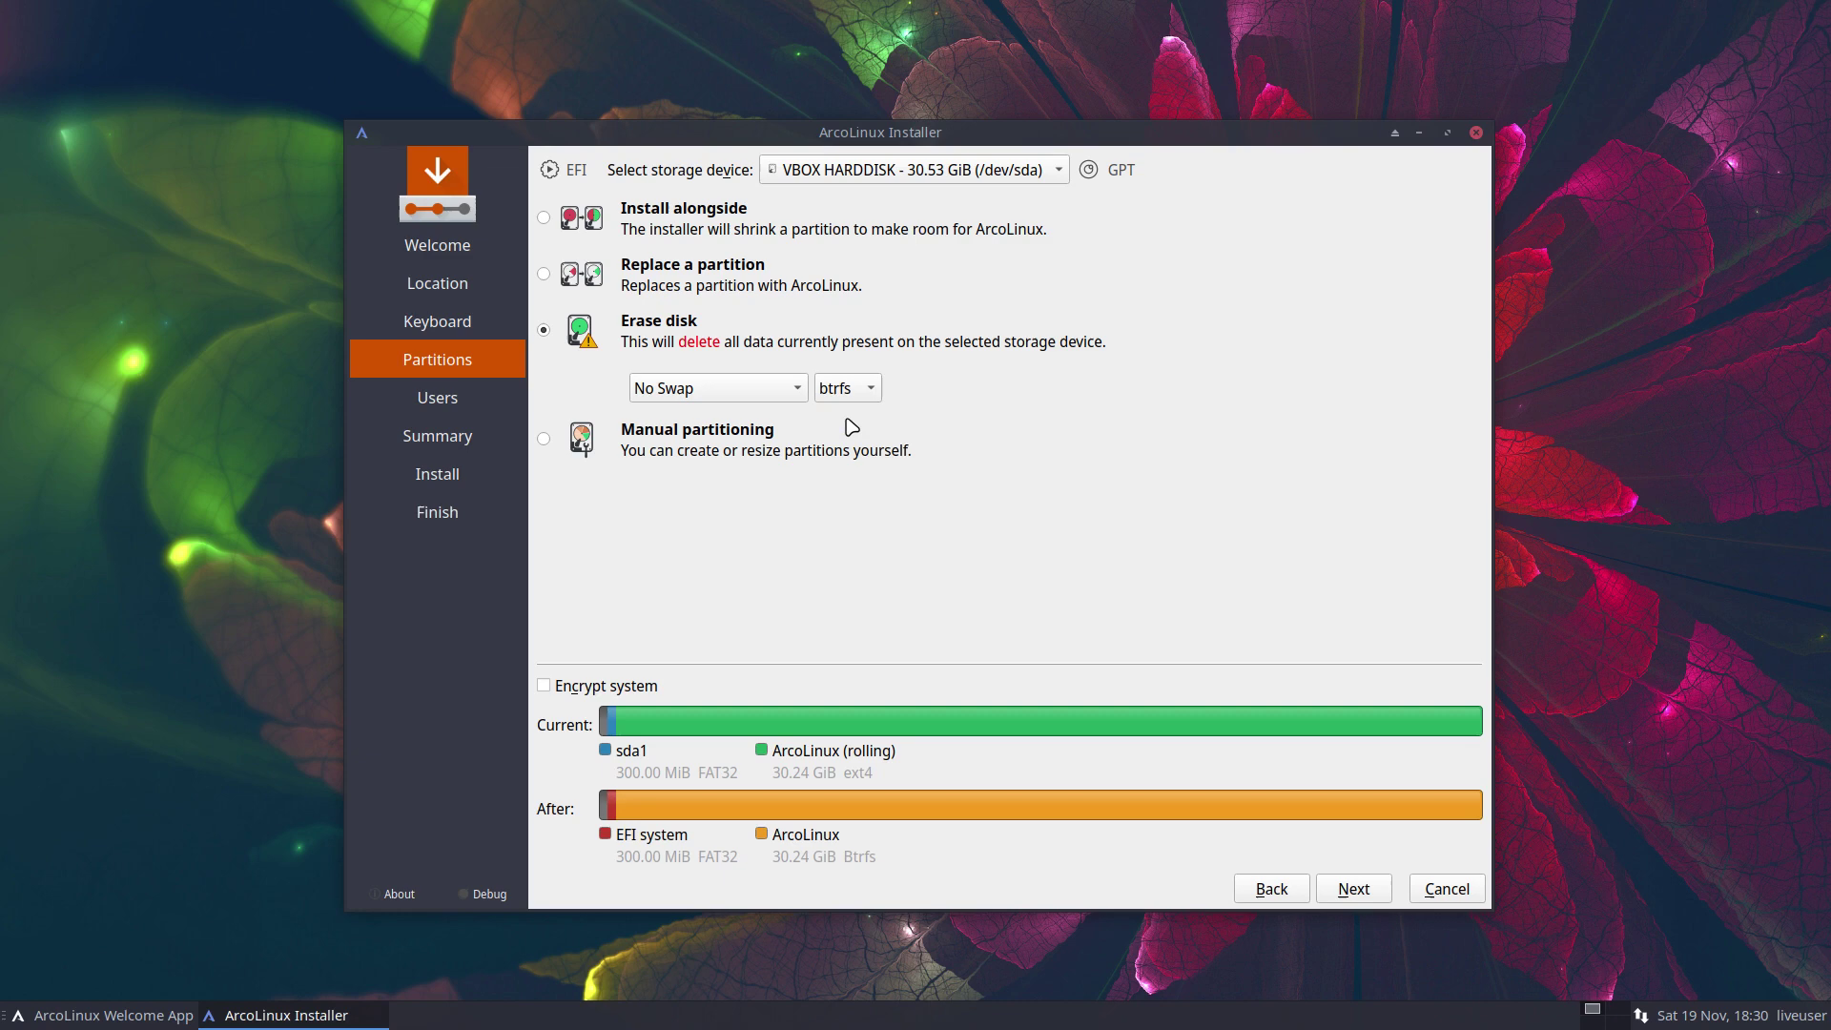
pyautogui.click(1335, 889)
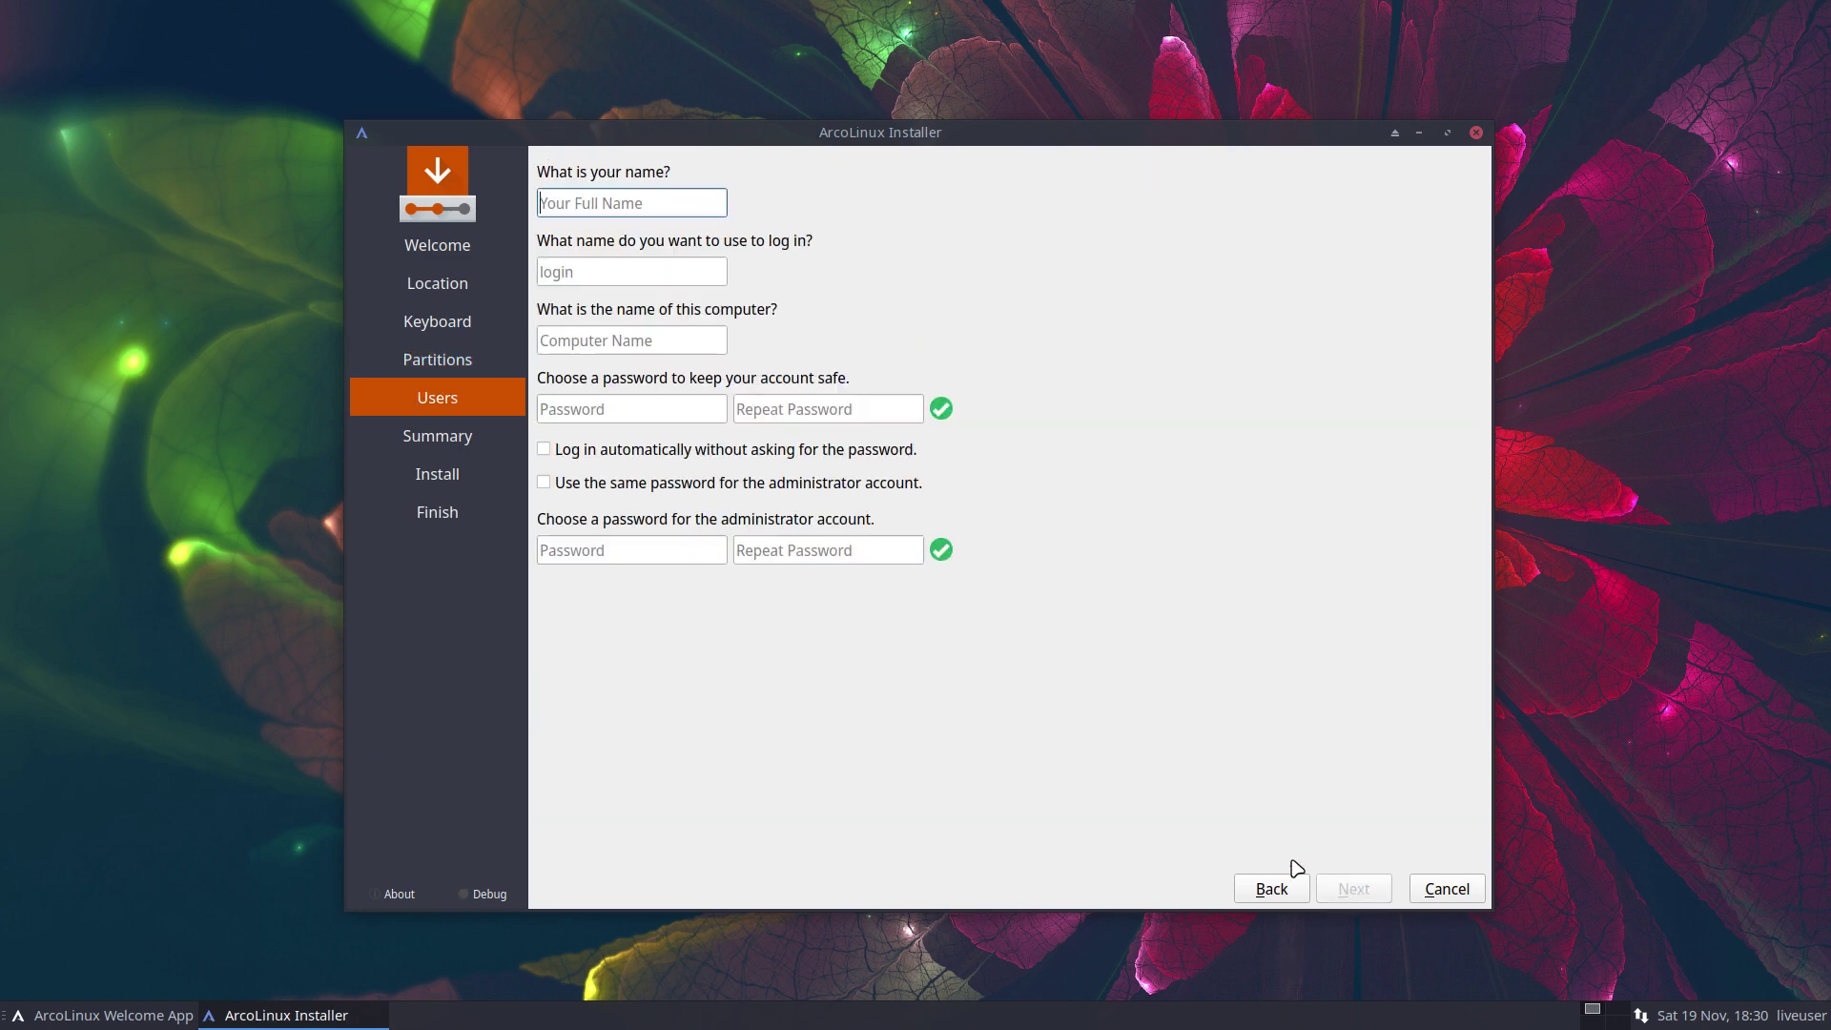
# Enter the user name, computer name and matching password, enable auto-login, and reuse it for admin
pyautogui.write('erik')
pyautogui.press('Tab')
pyautogui.press('Tab')
pyautogui.press('Tab')
pyautogui.write('123')
pyautogui.press('Tab')
pyautogui.write('1234')
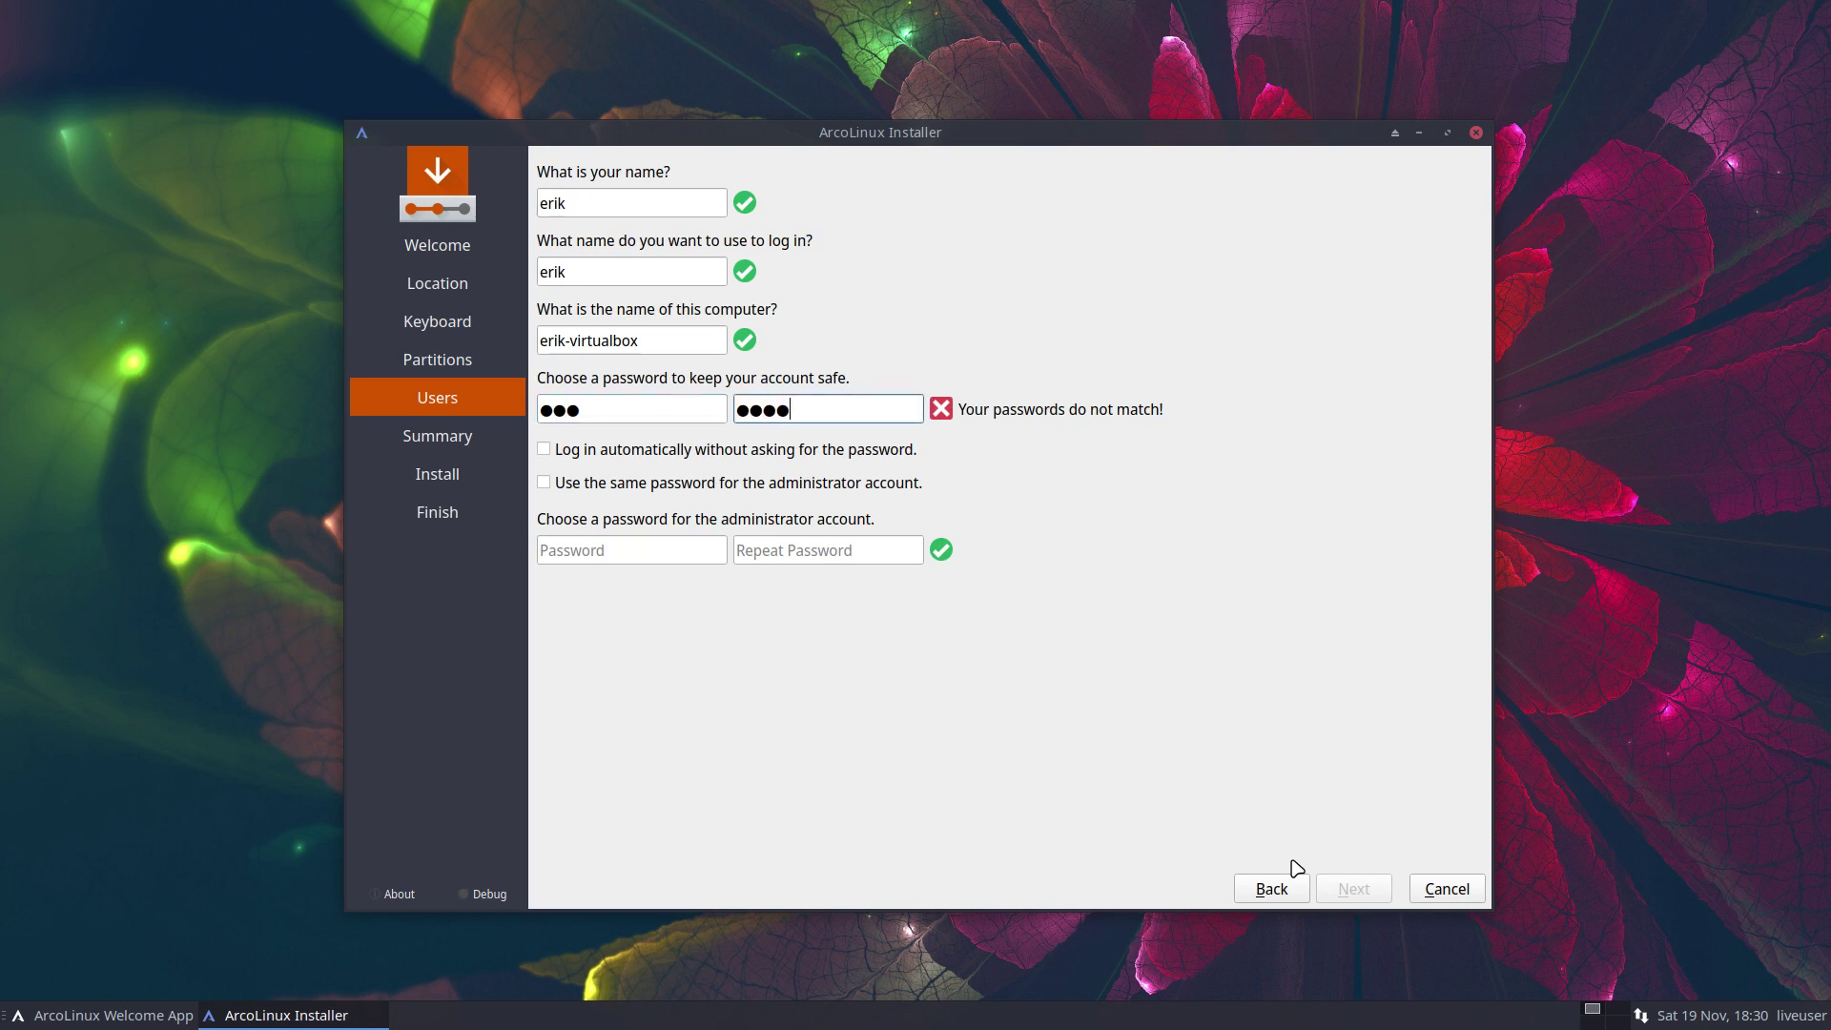
pyautogui.hotkey('shift', 'Tab')
pyautogui.write('1234')
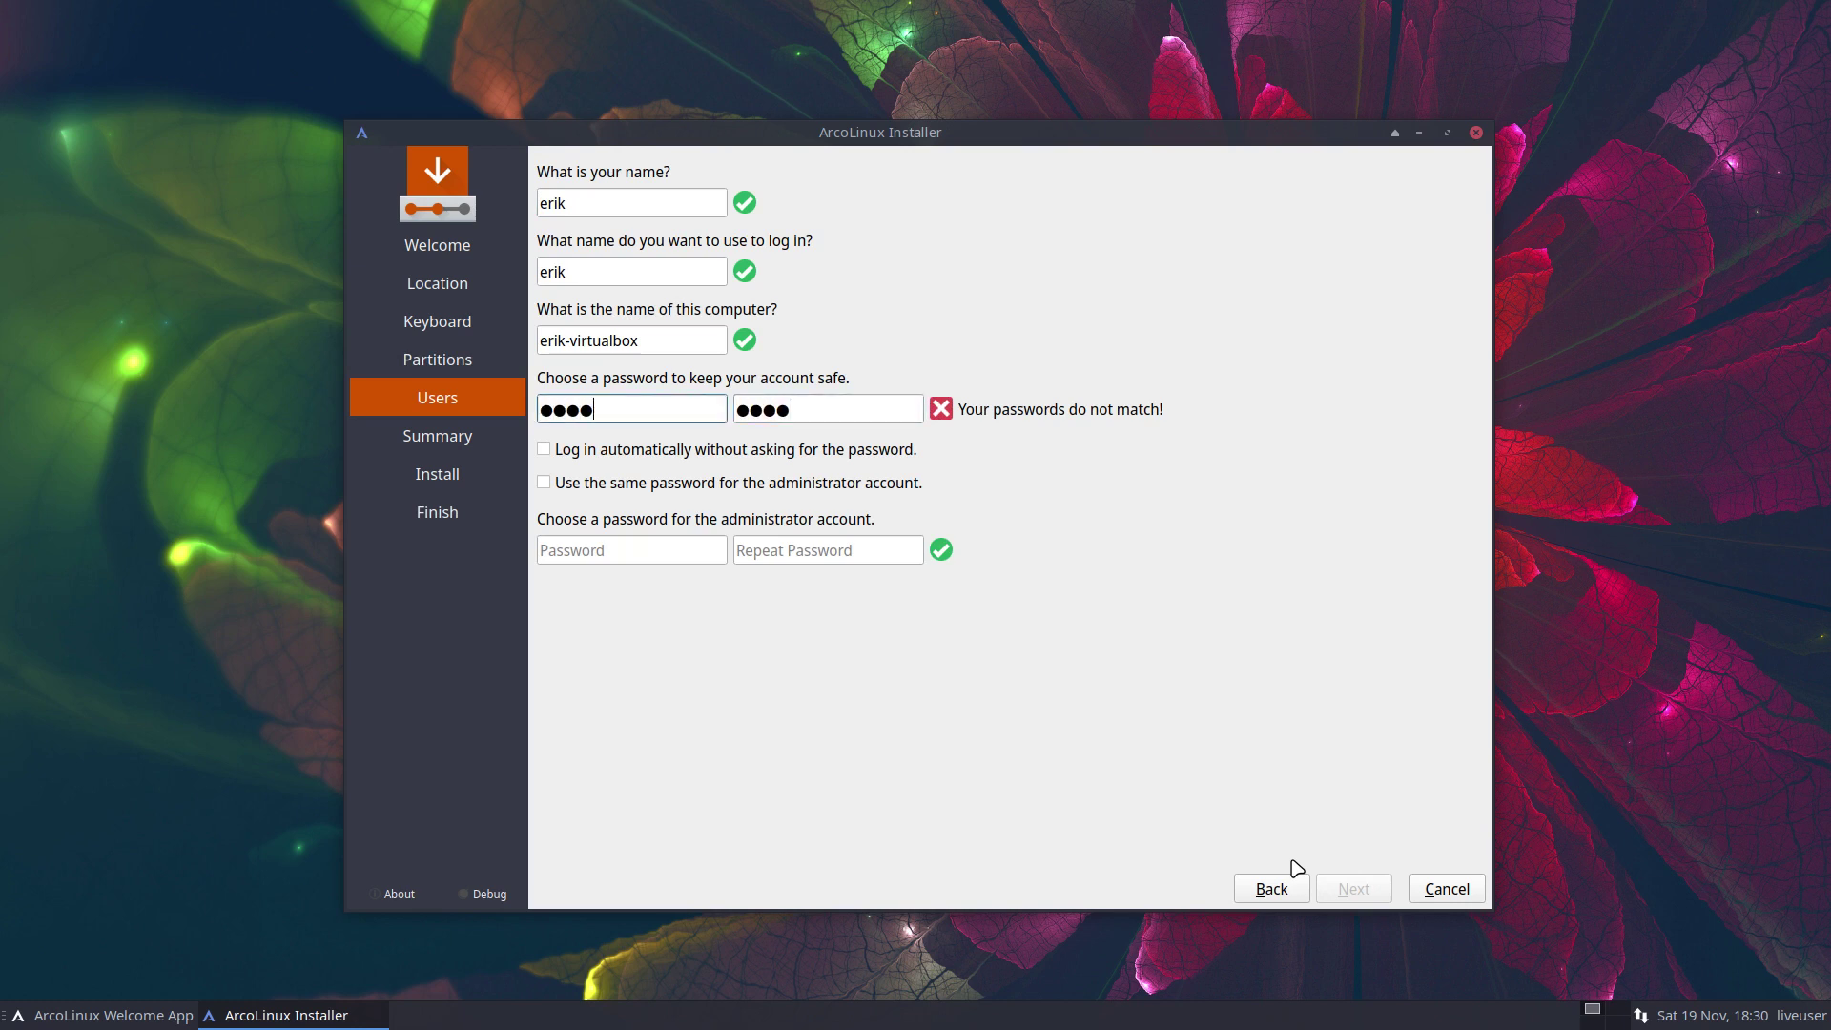
pyautogui.press('Tab')
pyautogui.write('1234')
pyautogui.press('Tab')
pyautogui.press('space')
pyautogui.press('Tab')
pyautogui.press('space')
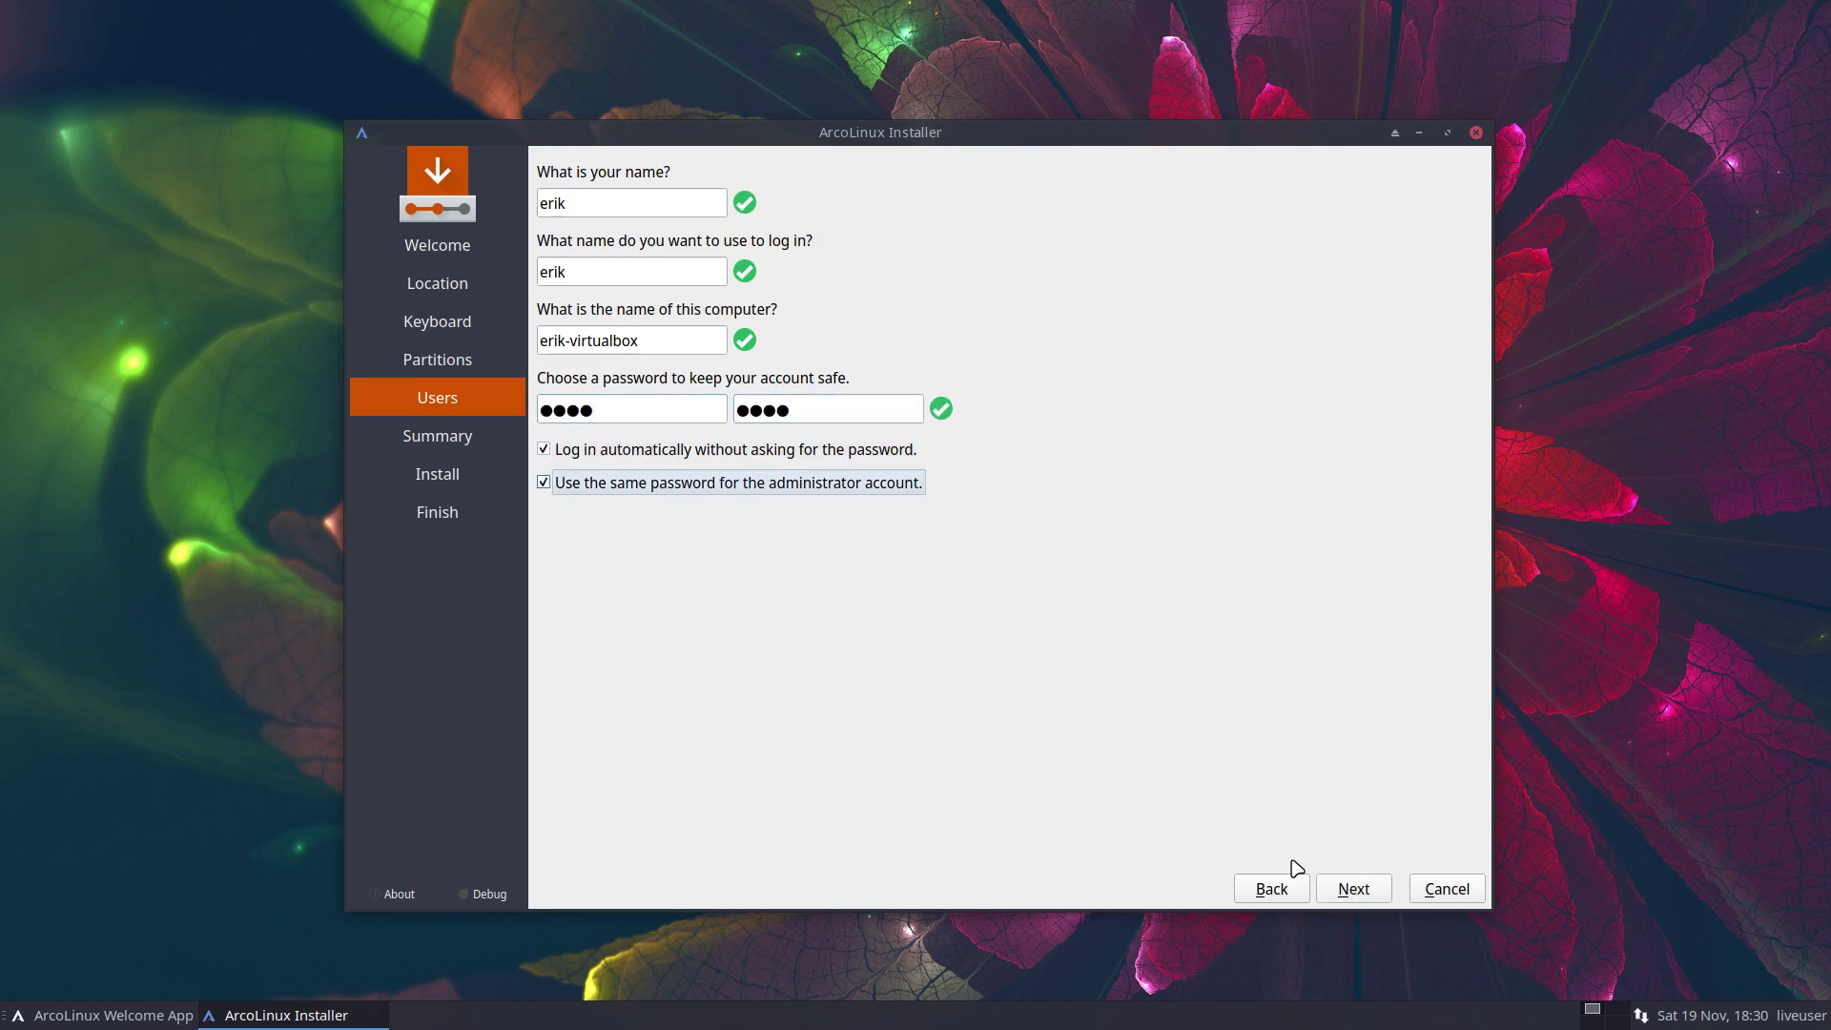
# Review the summary and start installing, confirming /dev/sda will be erased
pyautogui.click(1371, 890)
pyautogui.click(1371, 896)
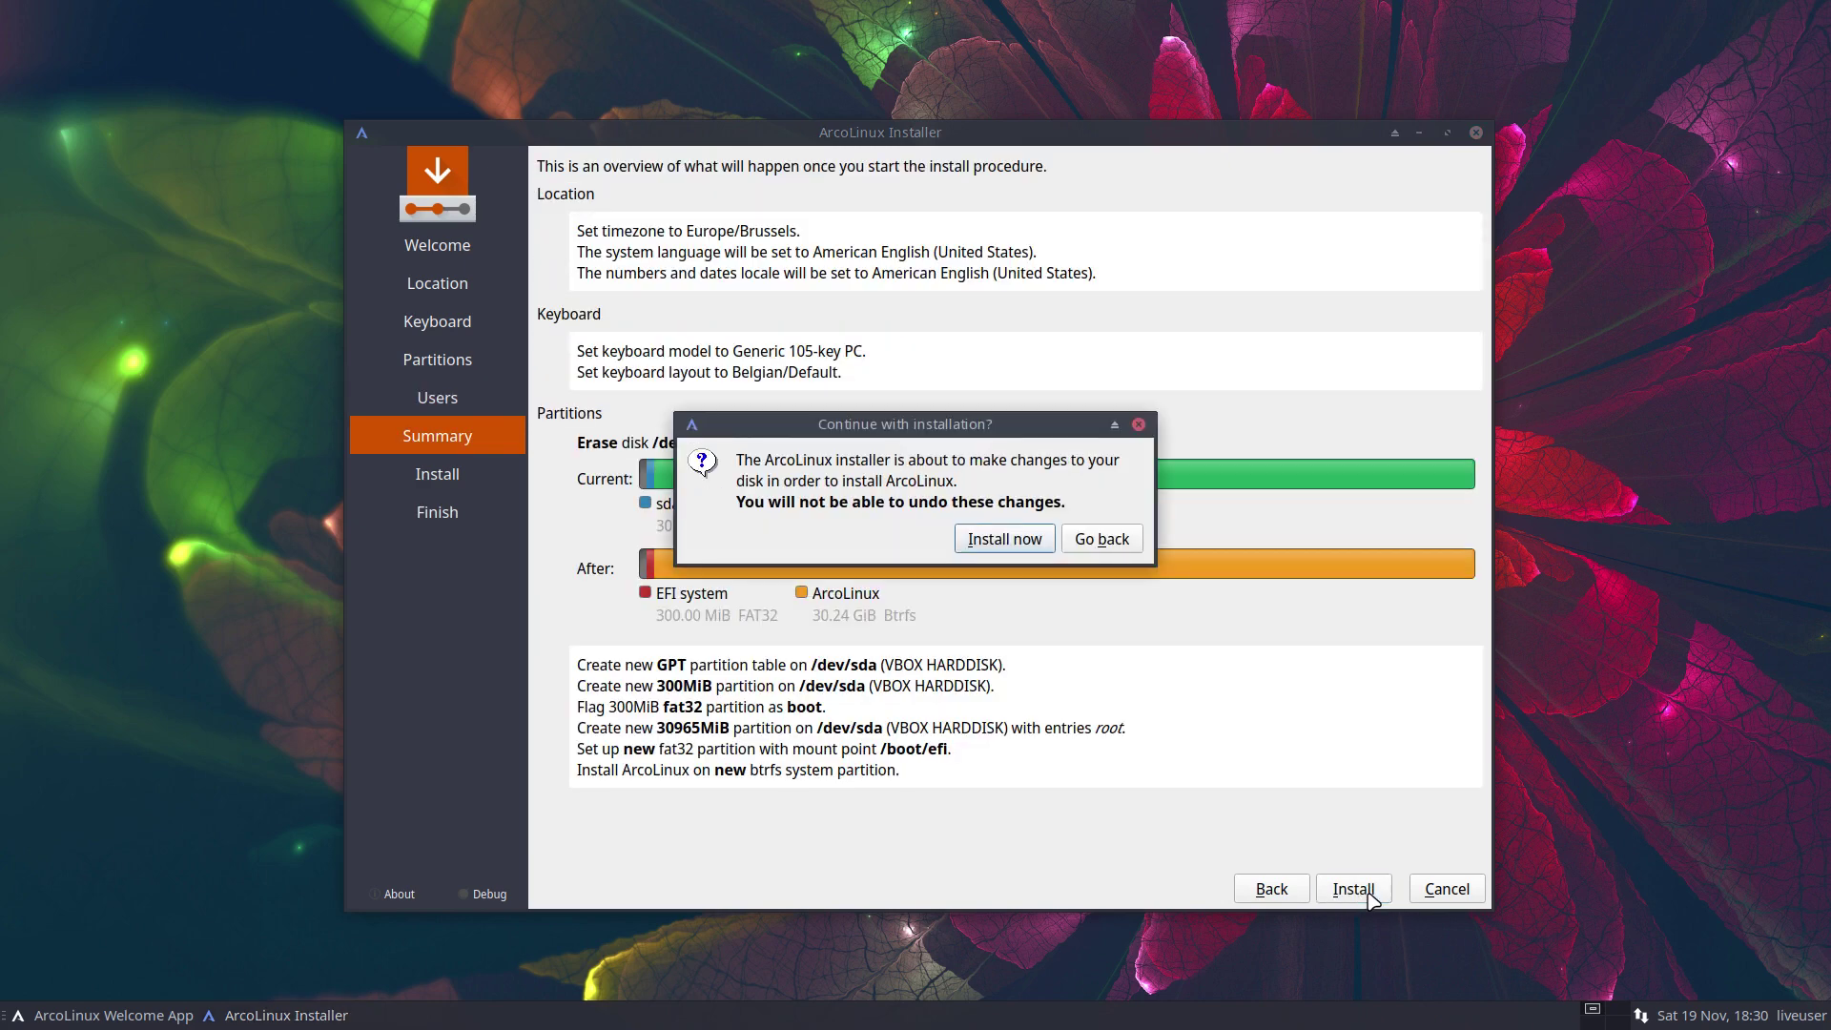
pyautogui.click(1028, 547)
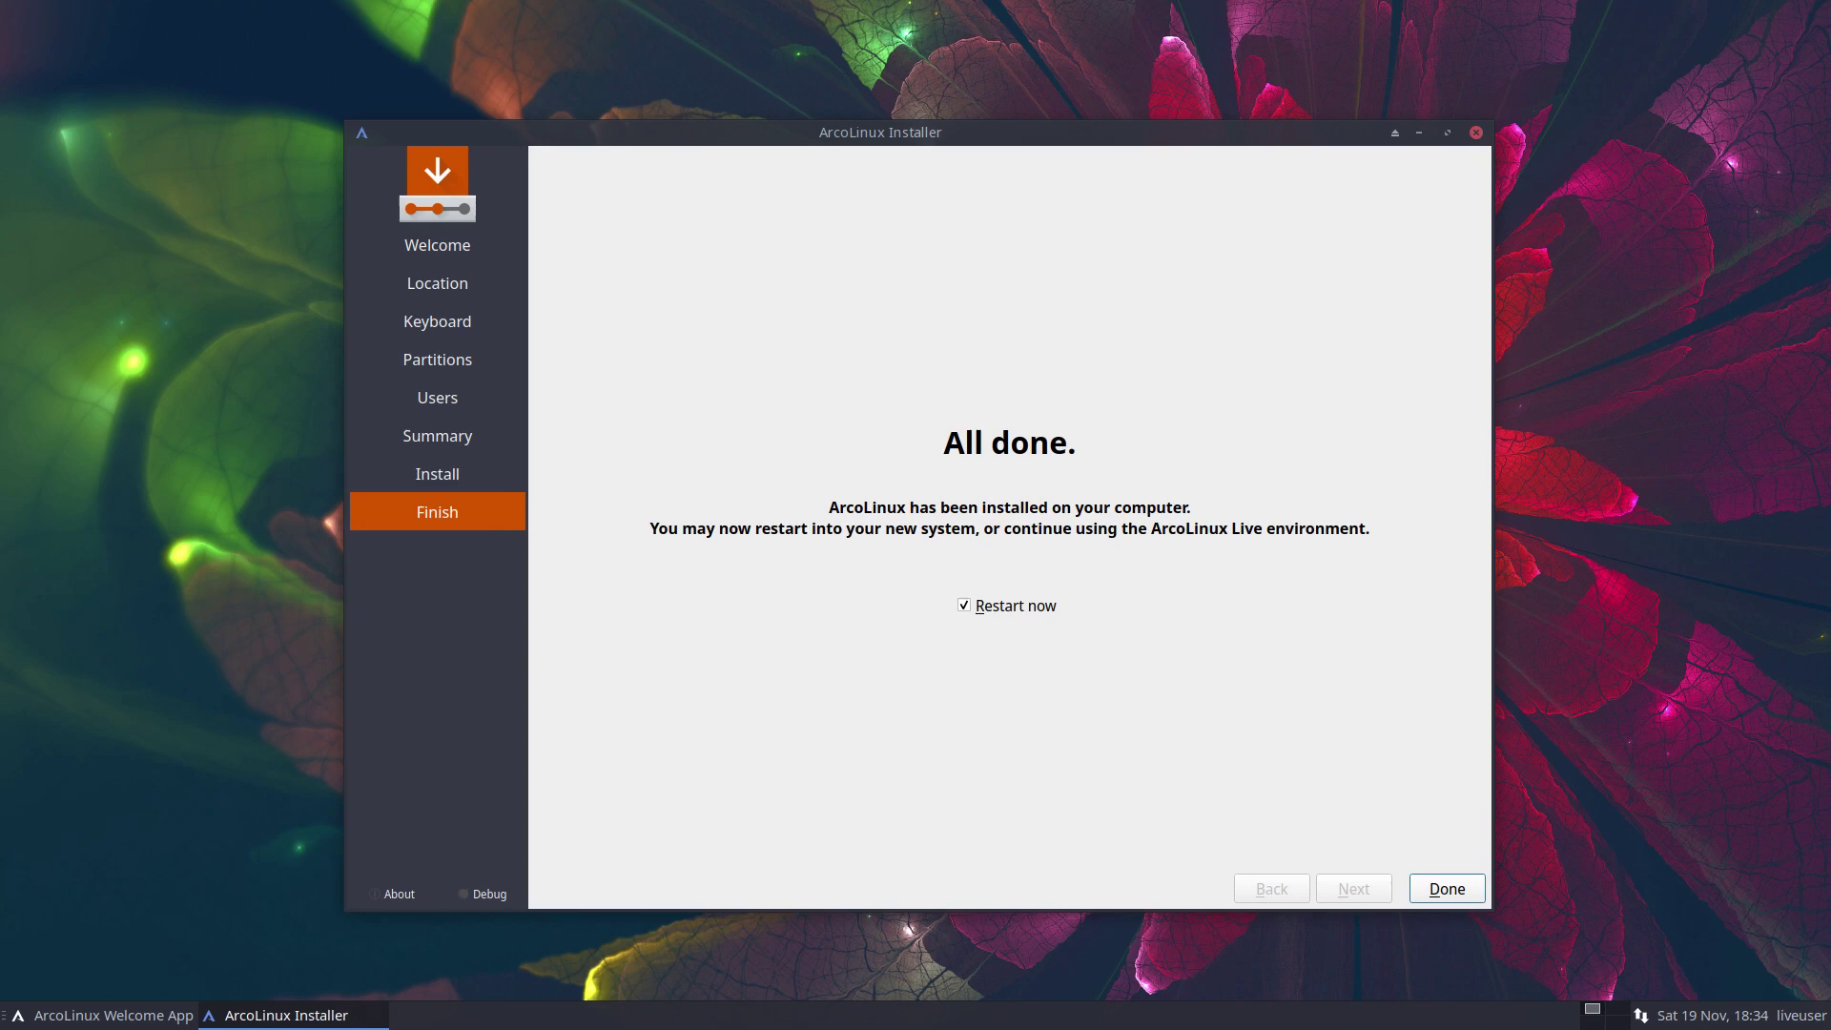
# Finish the installer with Restart now checked to boot into the installed ArcoLinux
pyautogui.click(1427, 888)
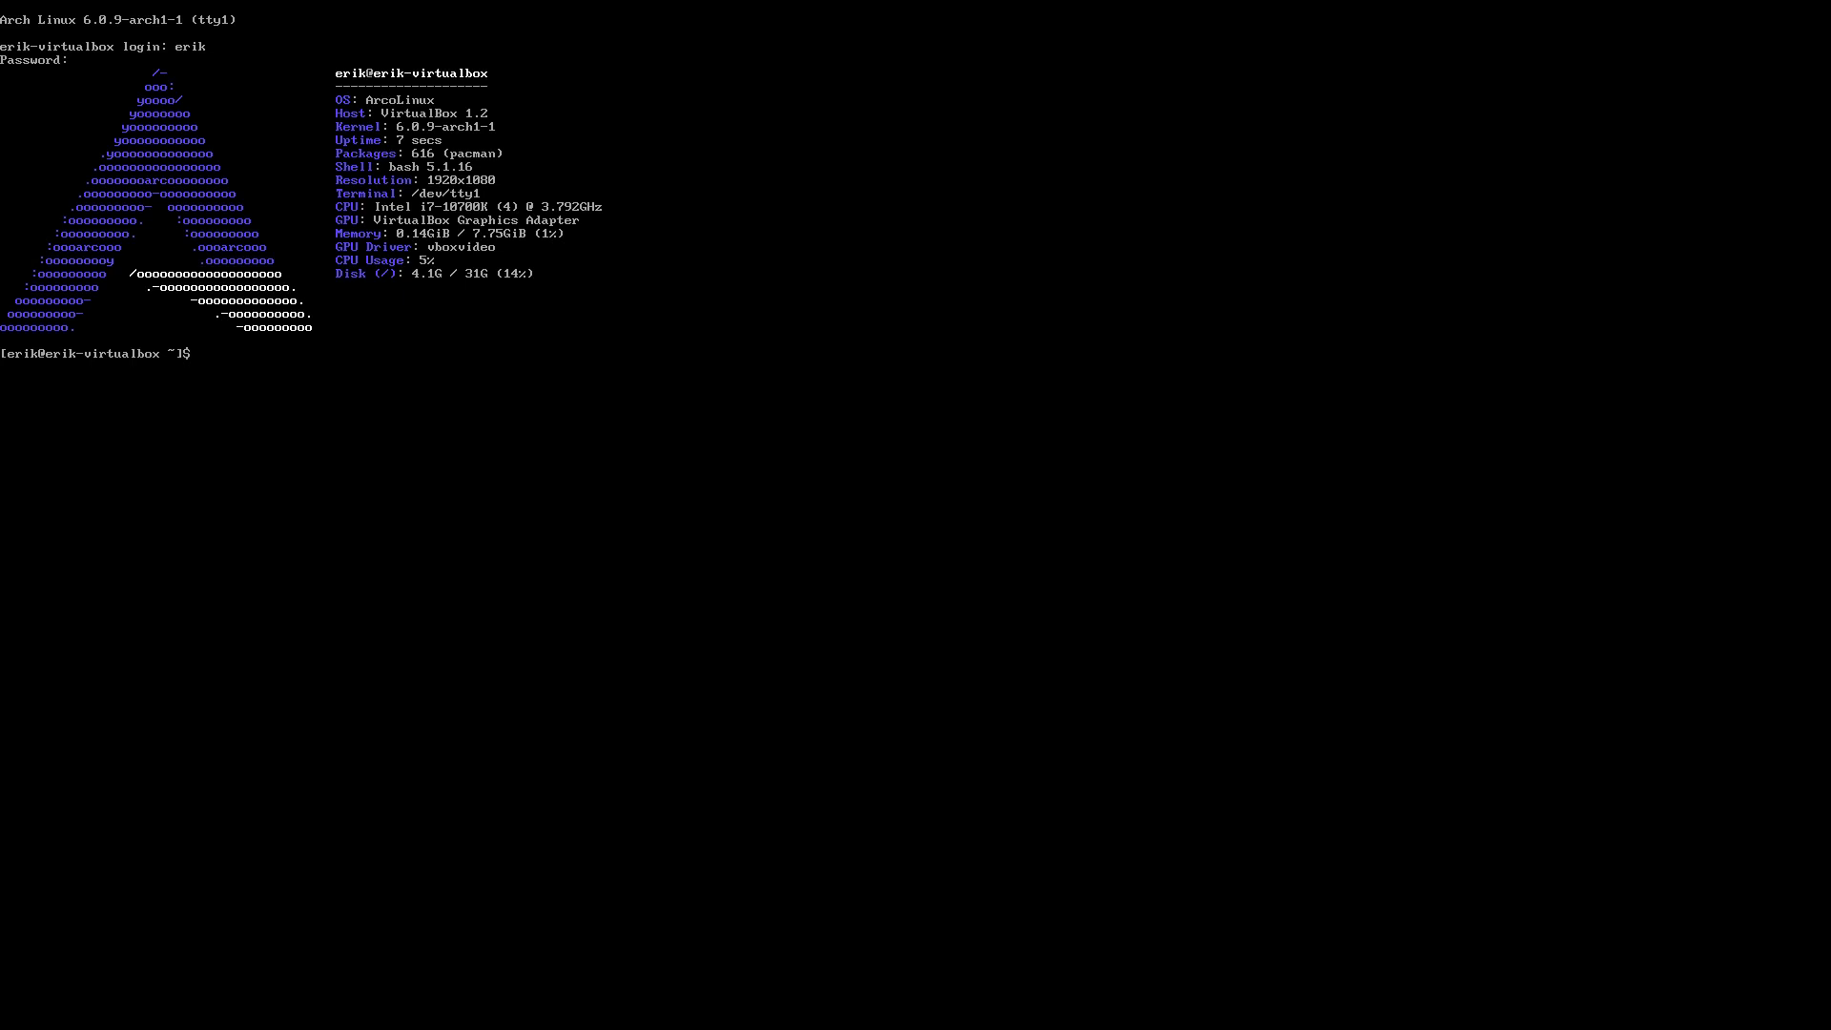
# Run the mirror command to rank the Arch mirrors by download speed
pyautogui.write('mirror')
pyautogui.press('Return')
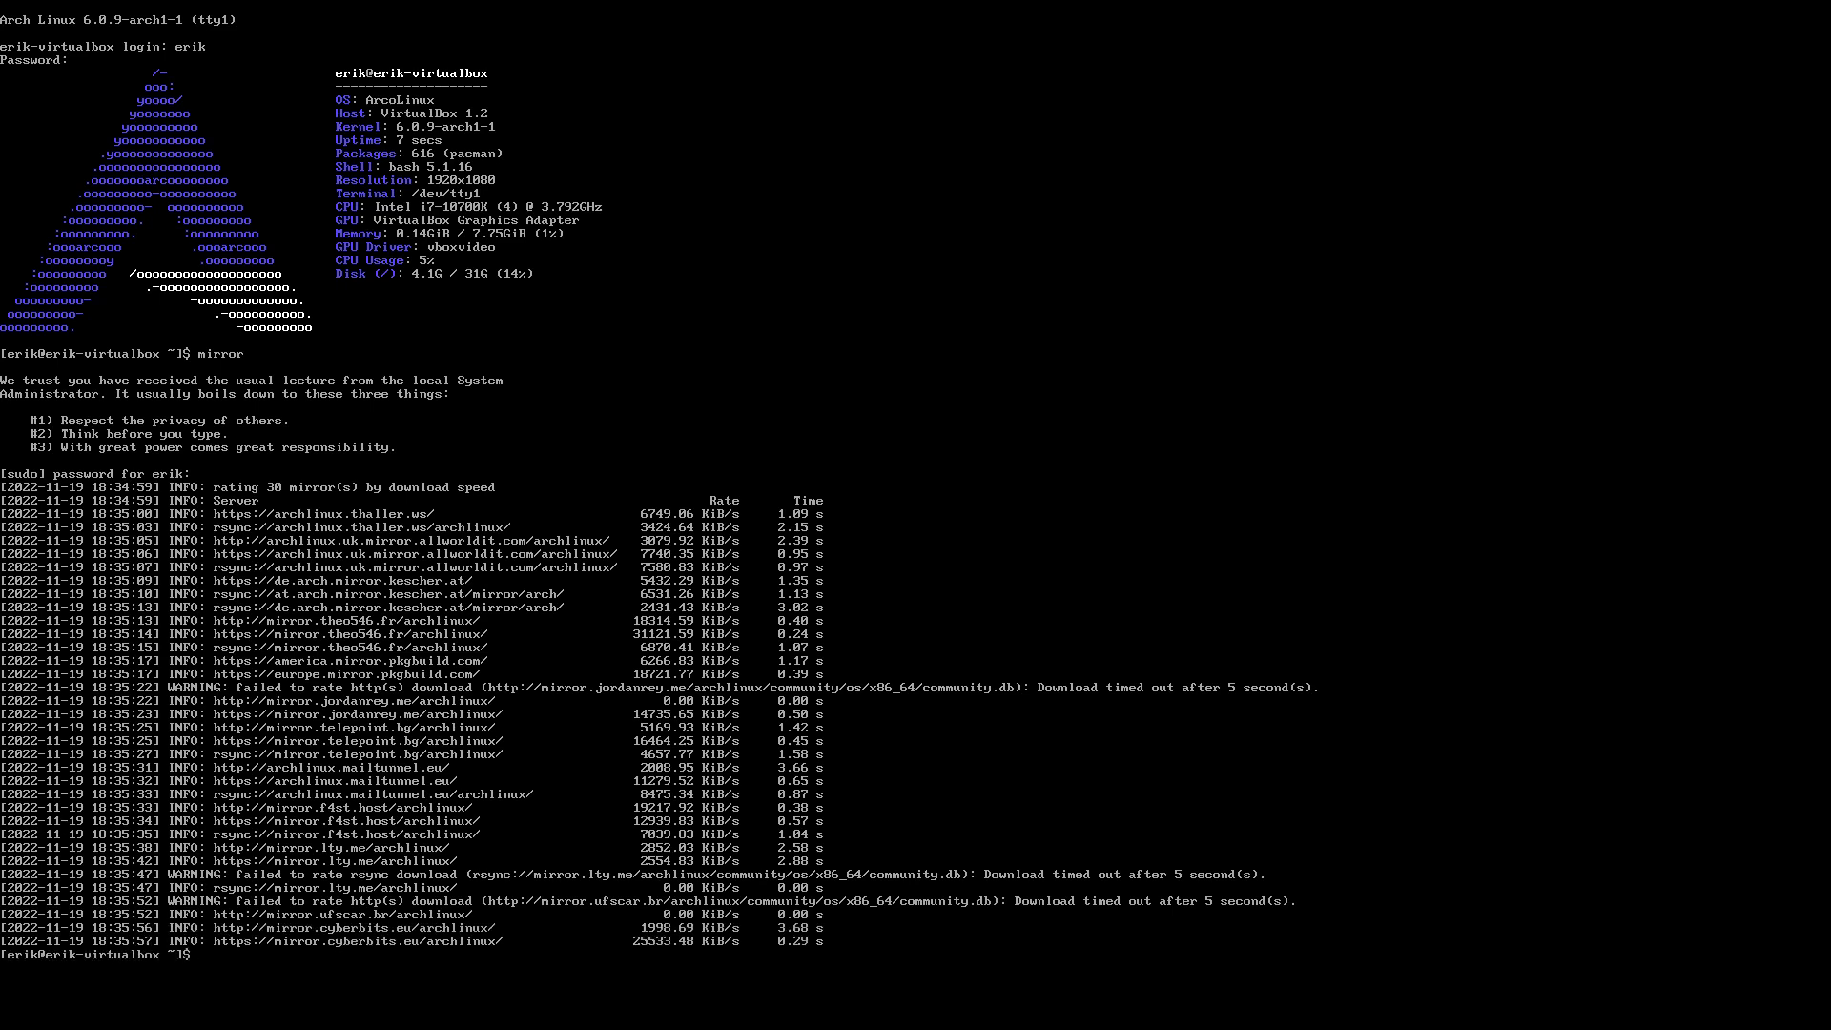
# Run update and accept upgrading the five pending packages
pyautogui.write('pdate')
pyautogui.press('Return')
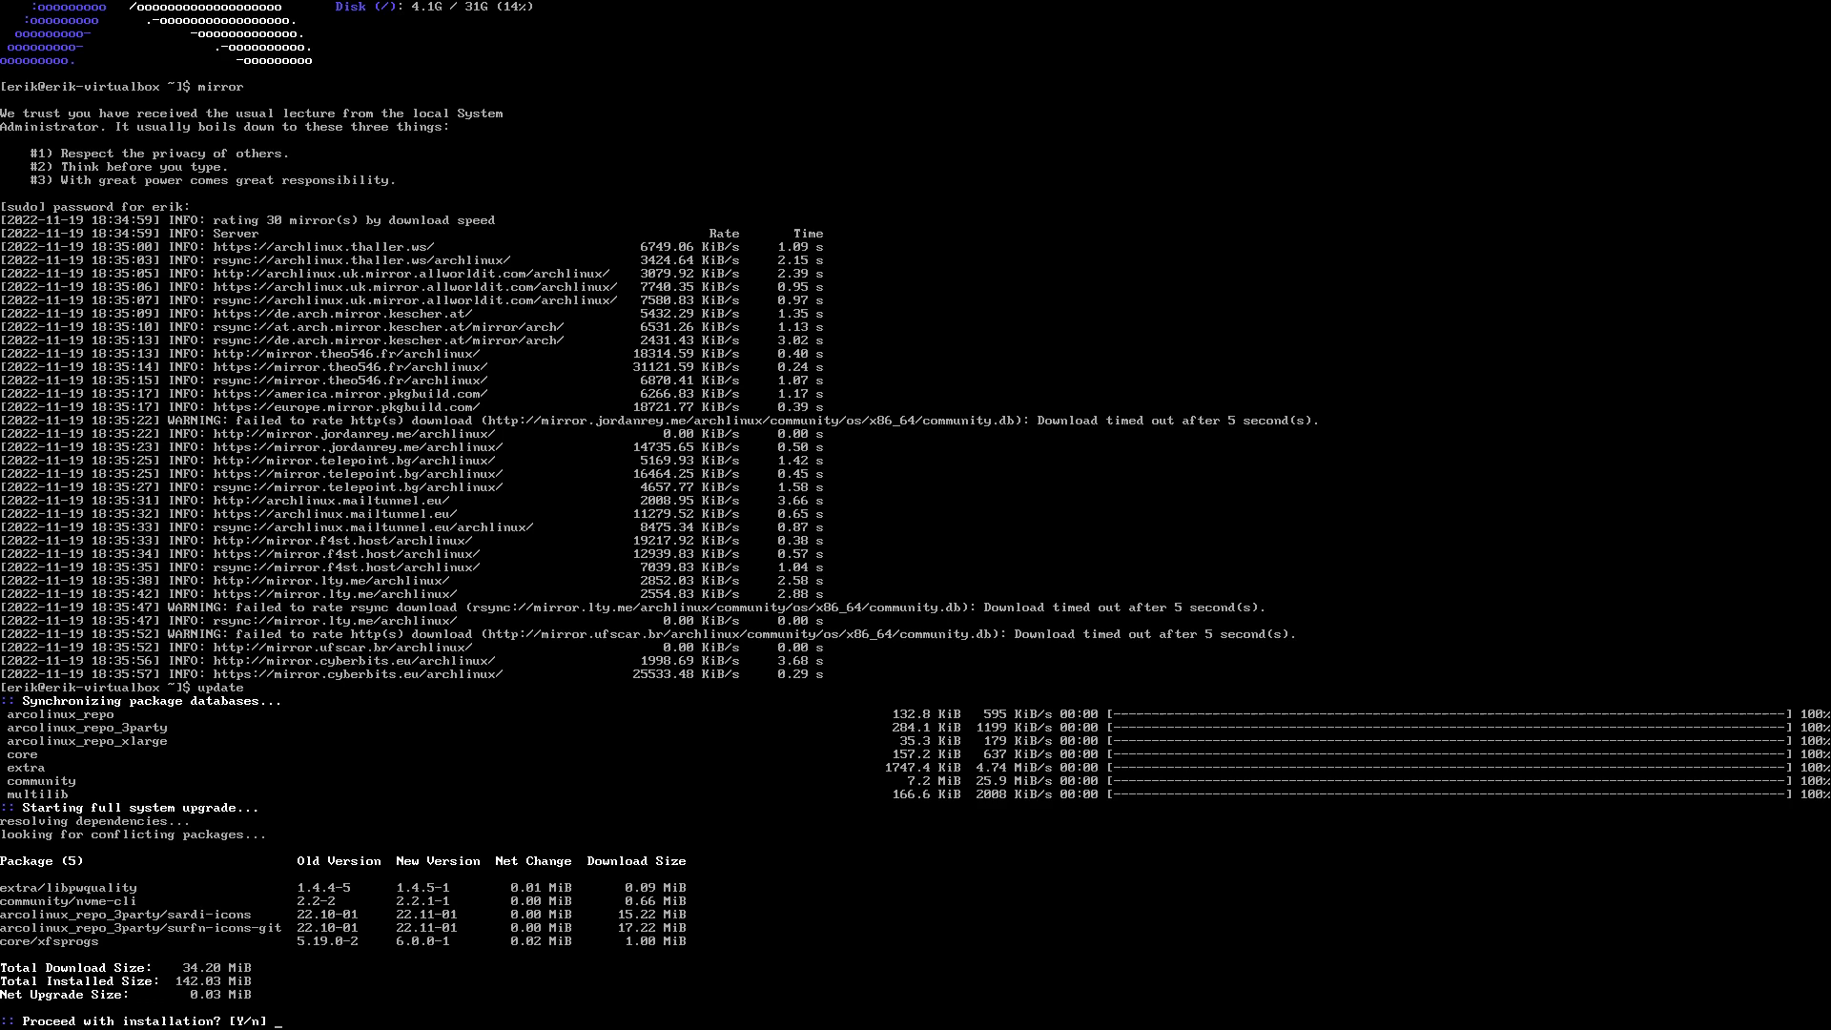
pyautogui.press('Return')
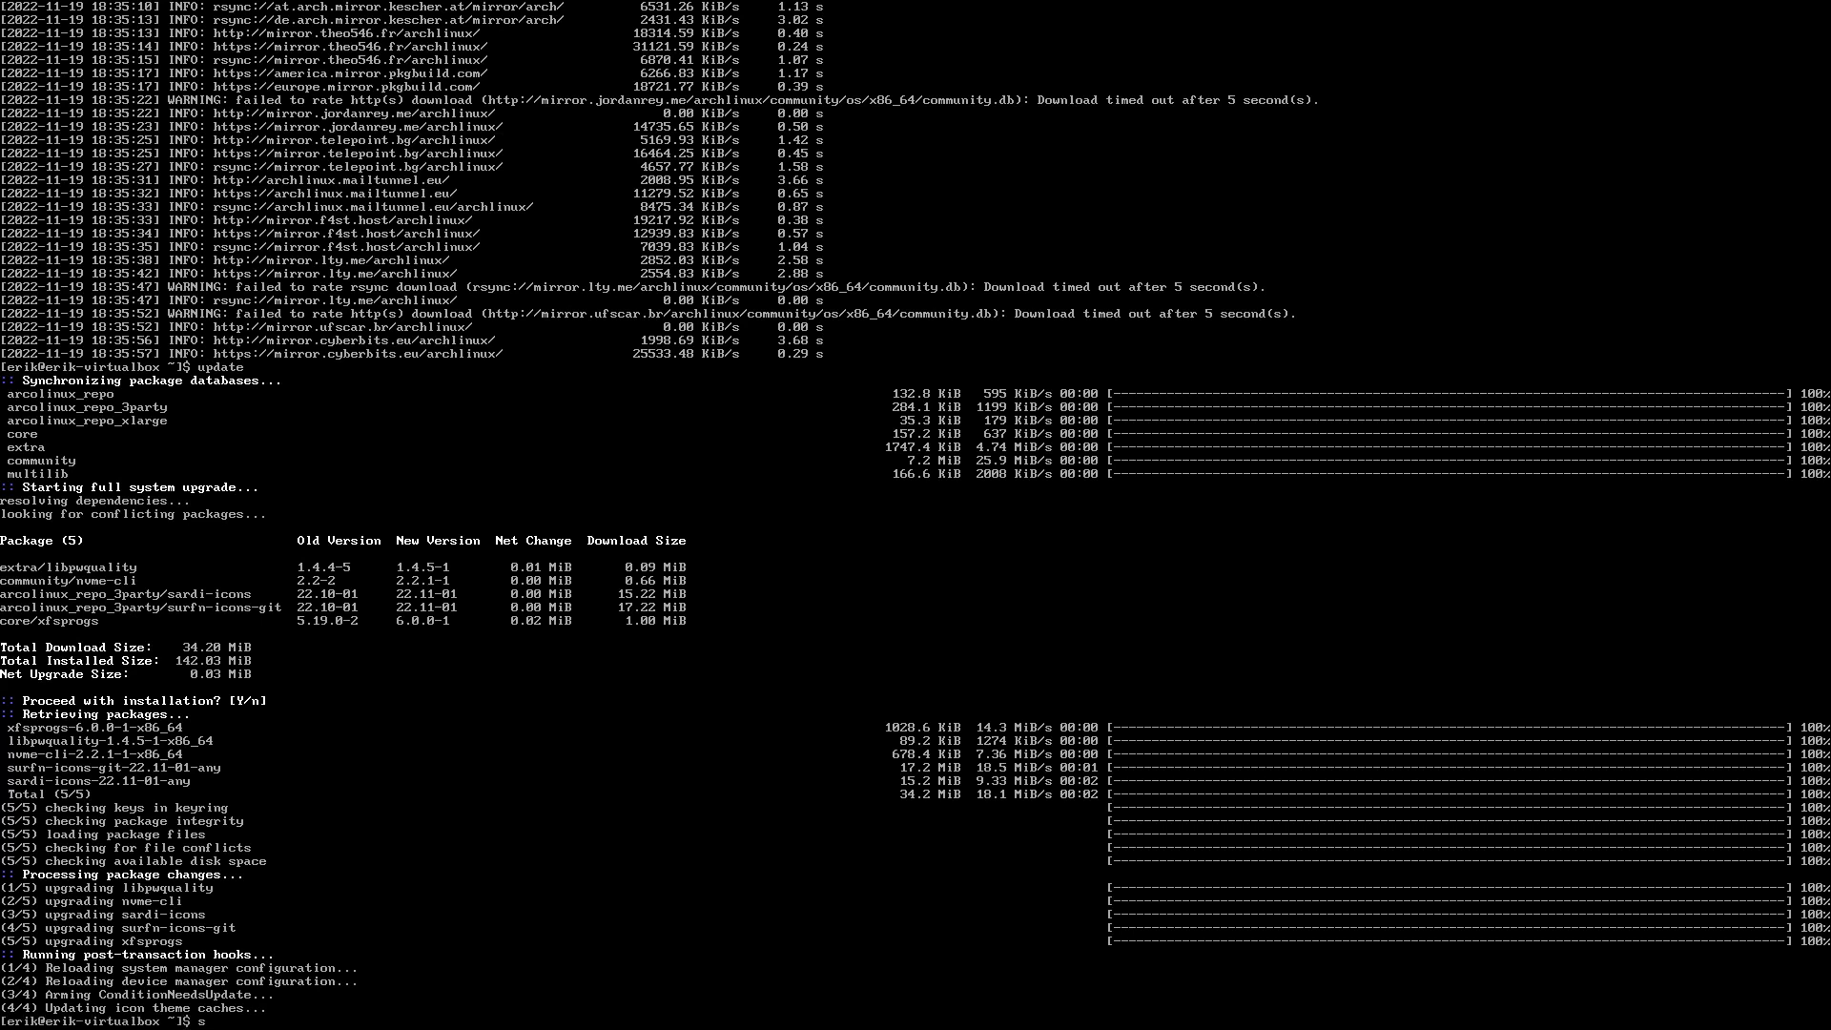
# List arcolinux completions for sudo pacman -R, then change the name to xf86-vi
pyautogui.write('duo')
pyautogui.press('BackSpace')
pyautogui.press('BackSpace')
pyautogui.press('BackSpace')
pyautogui.write('udo pacman -R arcolinux')
pyautogui.press('Tab')
pyautogui.press('Tab')
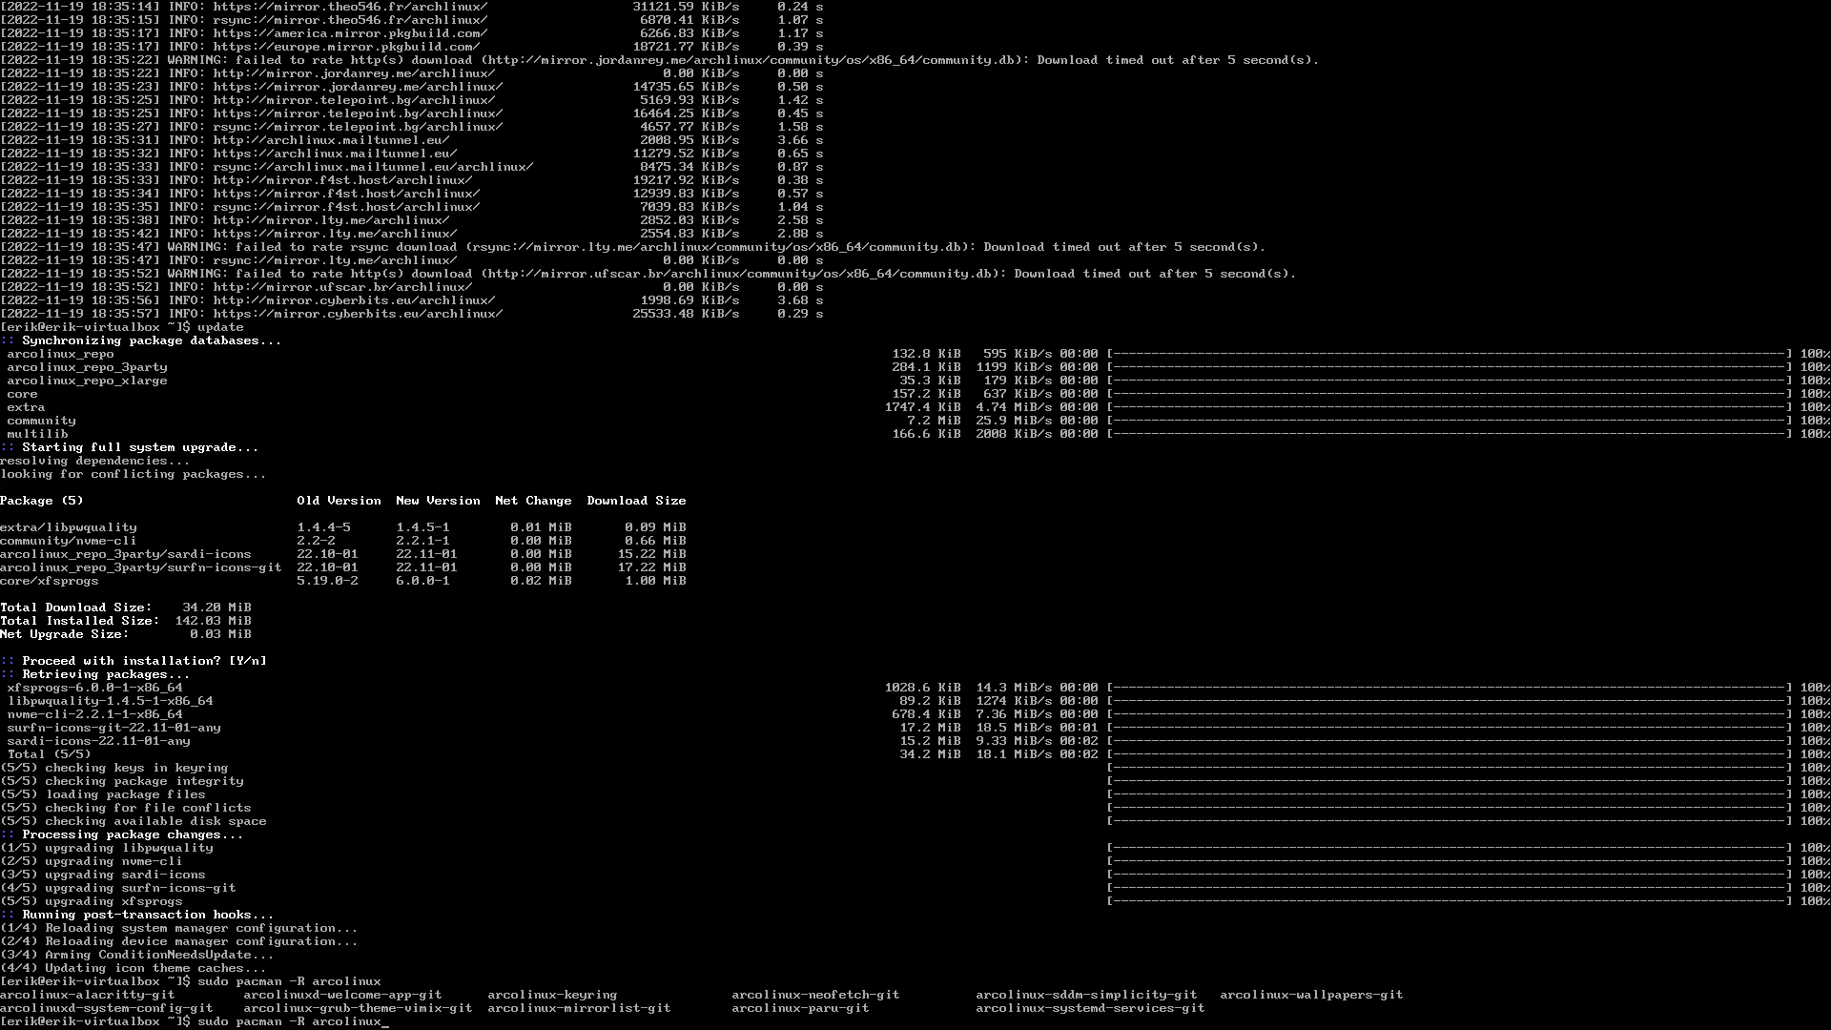
pyautogui.press('BackSpace')
pyautogui.press('BackSpace')
pyautogui.press('BackSpace')
pyautogui.press('BackSpace')
pyautogui.press('BackSpace')
pyautogui.press('BackSpace')
pyautogui.write('xf86-vi')
# List the installed xf86-video drivers, then run upall to confirm nothing needs upgrading
pyautogui.press('Tab')
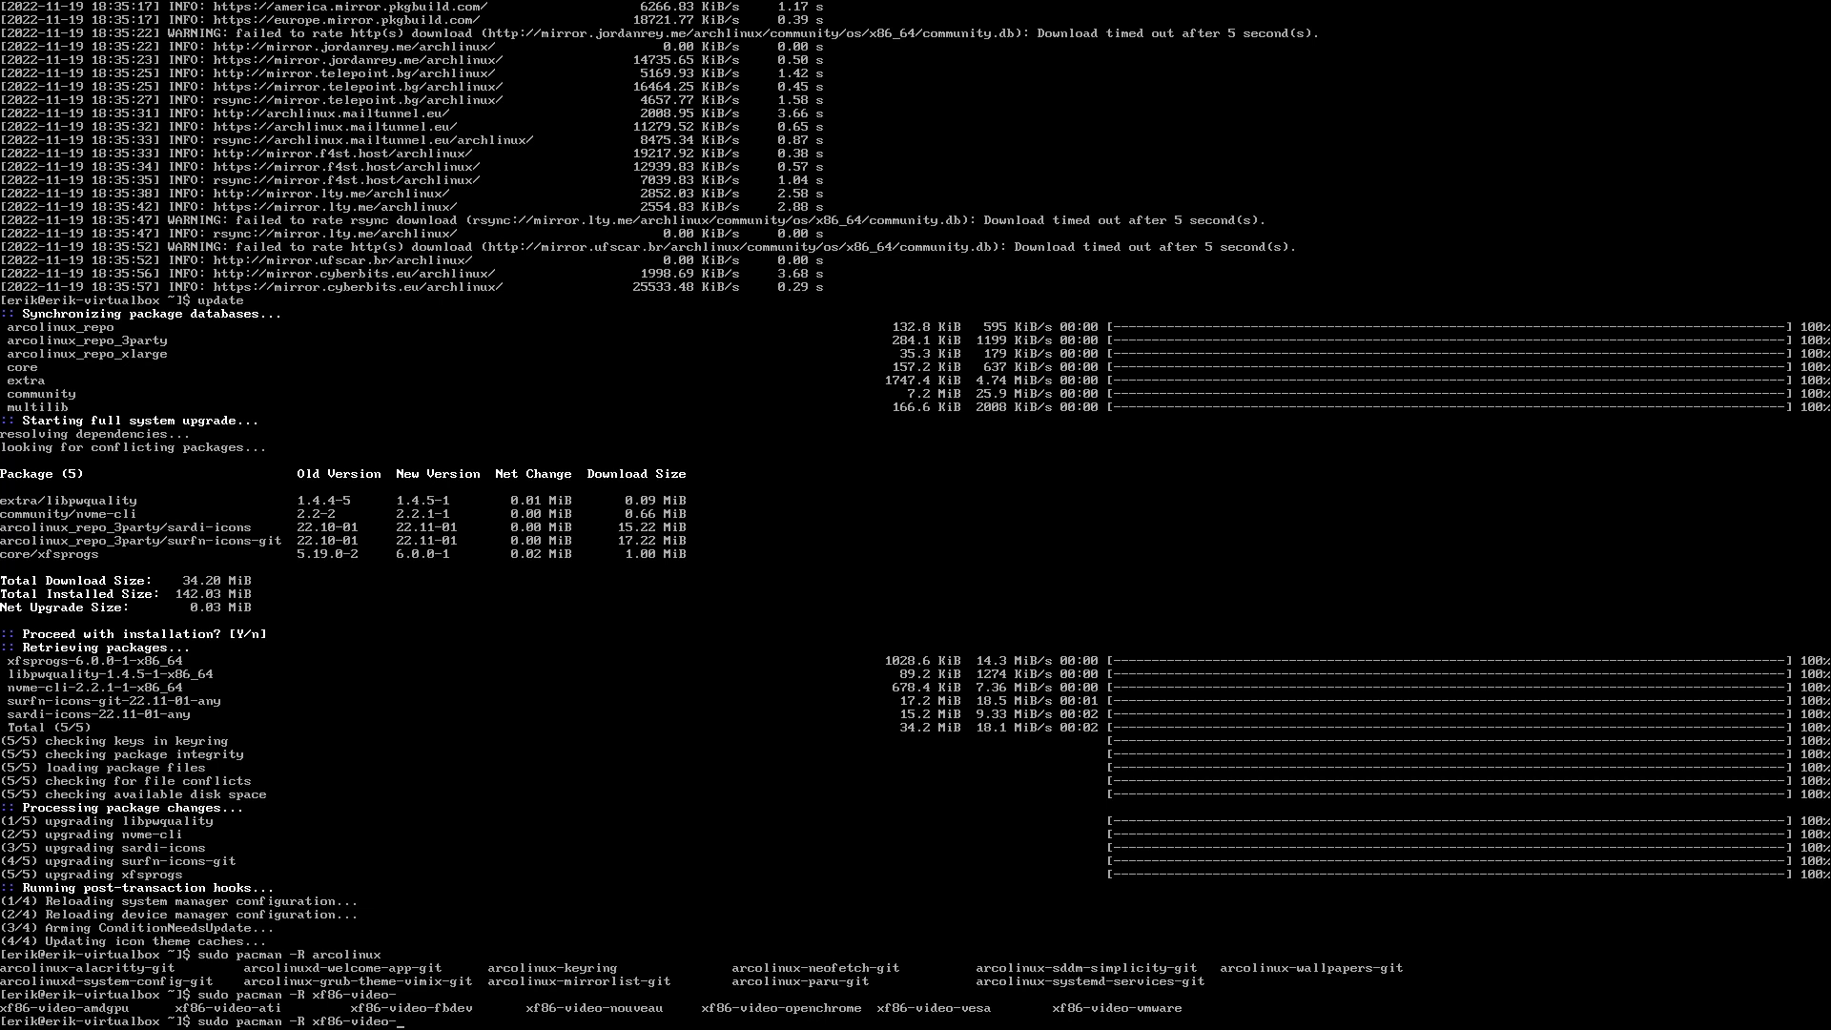
pyautogui.press('BackSpace')
pyautogui.press('BackSpace')
pyautogui.press('BackSpace')
pyautogui.press('BackSpace')
pyautogui.press('BackSpace')
pyautogui.press('BackSpace')
pyautogui.press('BackSpace')
pyautogui.press('BackSpace')
pyautogui.press('BackSpace')
pyautogui.press('BackSpace')
pyautogui.press('BackSpace')
pyautogui.press('BackSpace')
pyautogui.press('BackSpace')
pyautogui.press('BackSpace')
pyautogui.press('BackSpace')
pyautogui.press('BackSpace')
pyautogui.press('BackSpace')
pyautogui.press('BackSpace')
pyautogui.press('BackSpace')
pyautogui.press('BackSpace')
pyautogui.write('upa')
pyautogui.press('Return')
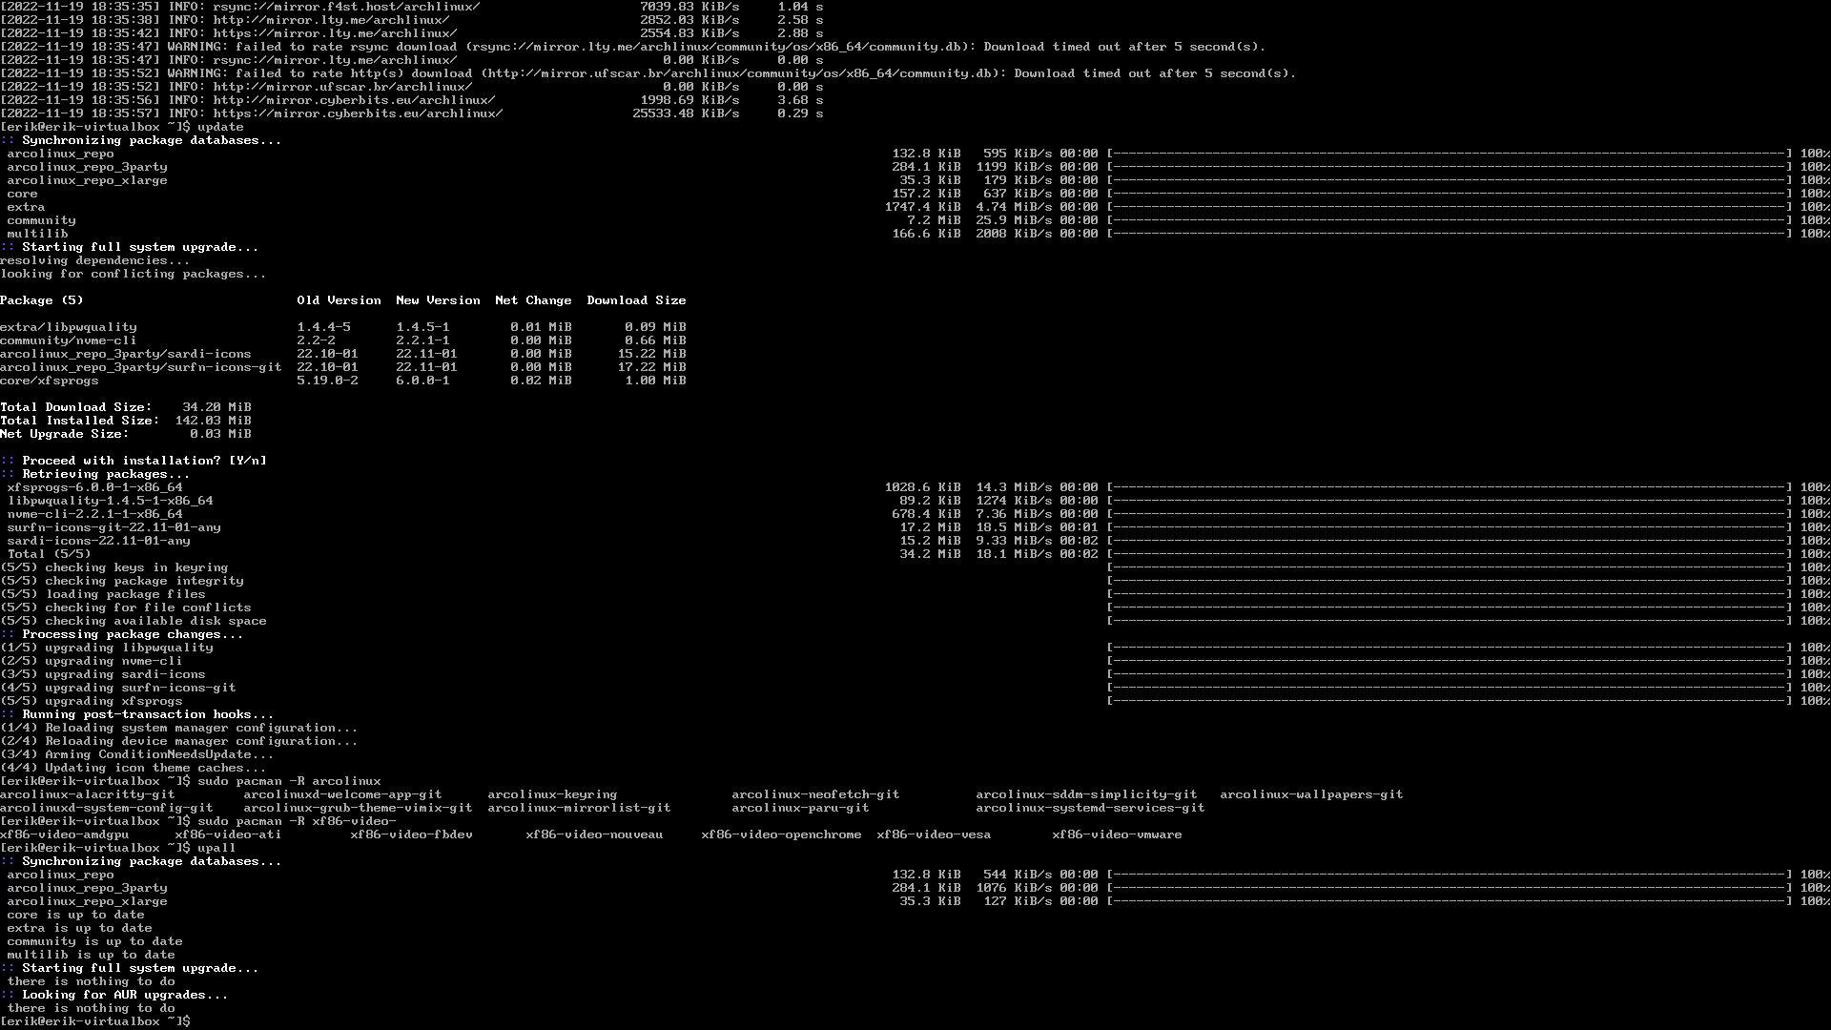
# Install arcolinux-chadwm-git with pacman, accepting all eight packages
pyautogui.write('sudo pmac')
pyautogui.press('BackSpace')
pyautogui.press('BackSpace')
pyautogui.press('BackSpace')
pyautogui.write('acma')
pyautogui.write('n -Ss ')
pyautogui.write('arc')
pyautogui.write('olinux')
pyautogui.write('-ch')
pyautogui.press('Tab')
pyautogui.press('Return')
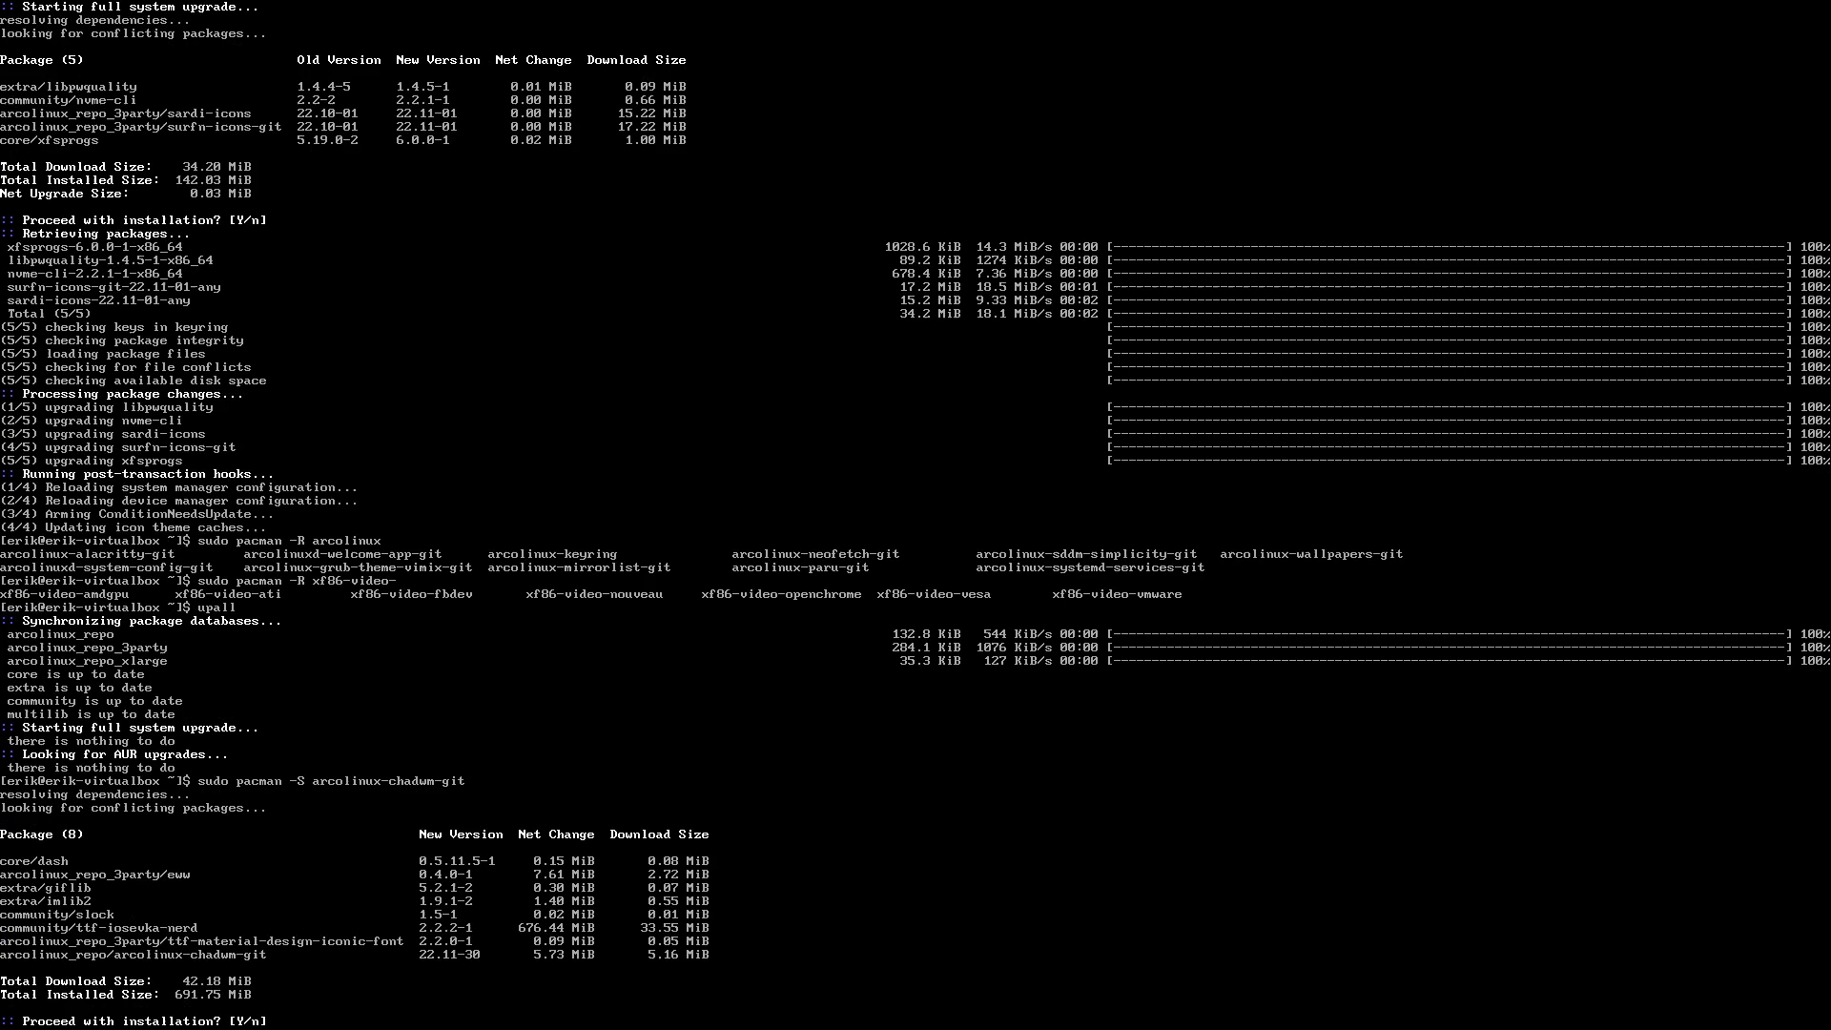
pyautogui.press('Return')
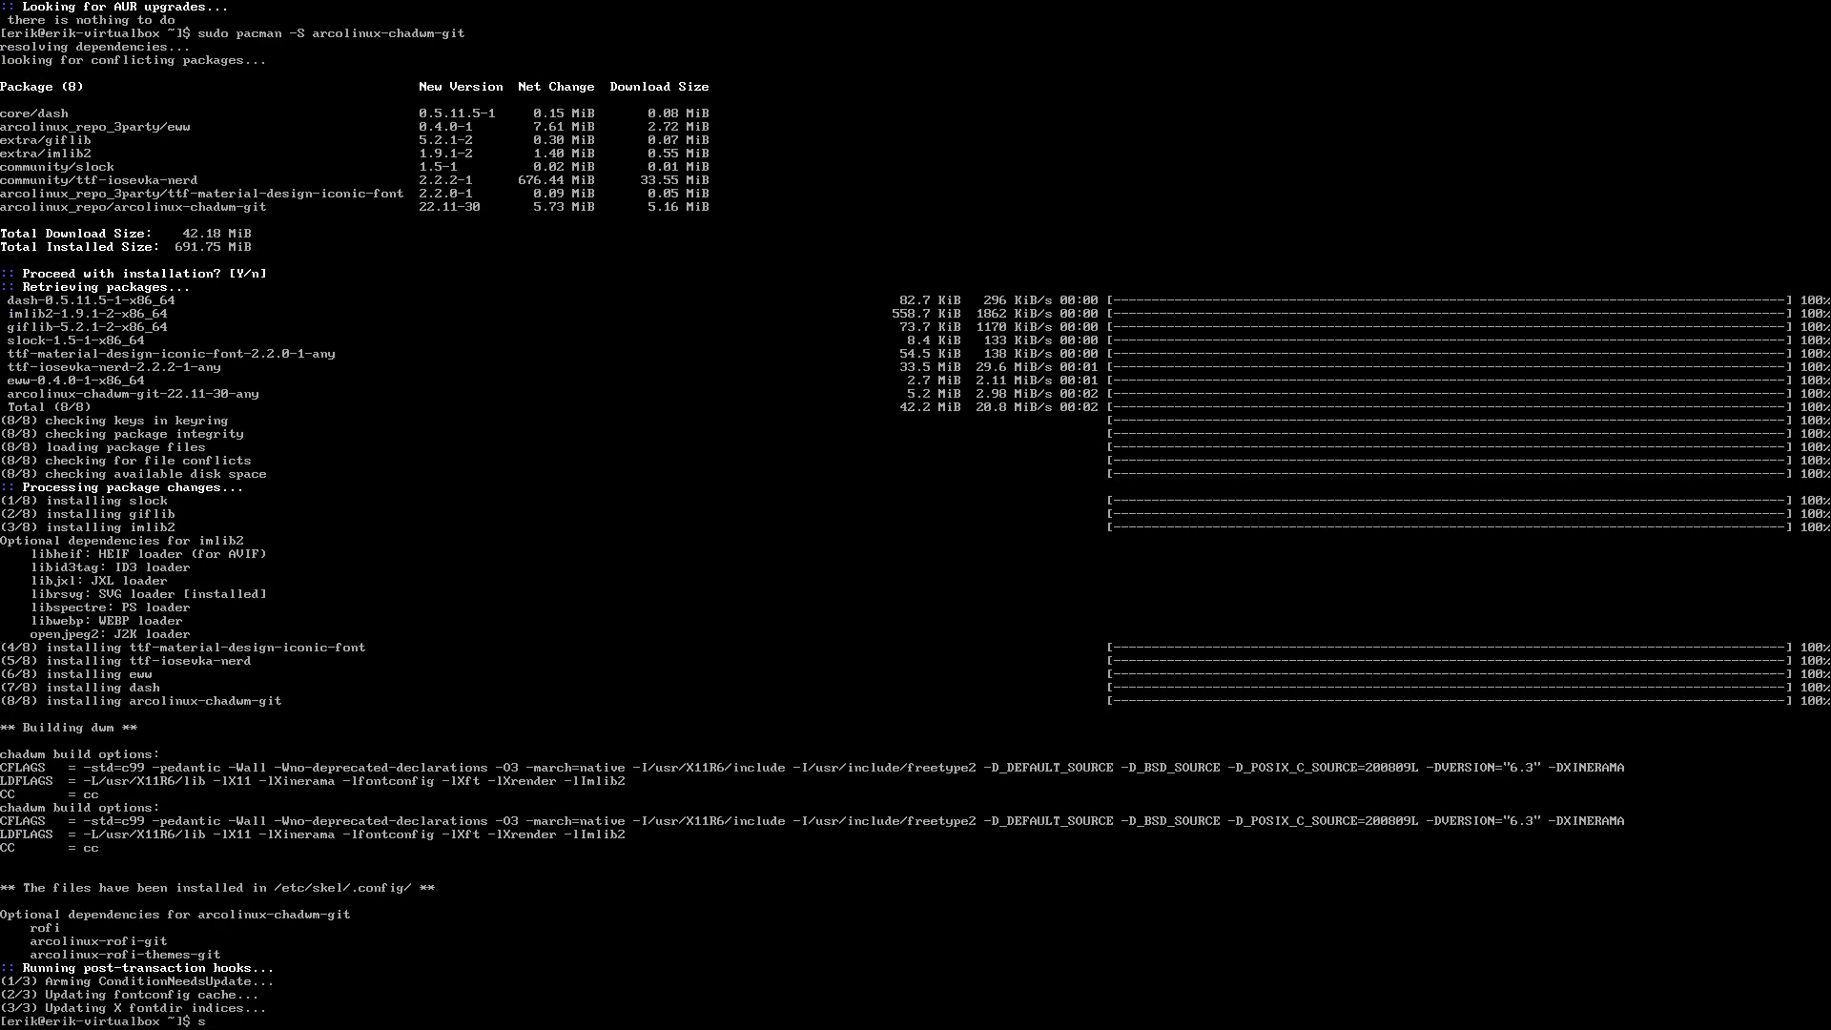
# Install the ly package with sudo pacman -S ly
pyautogui.write('udo ma')
pyautogui.press('BackSpace')
pyautogui.write('pacman -S ly')
pyautogui.press('Return')
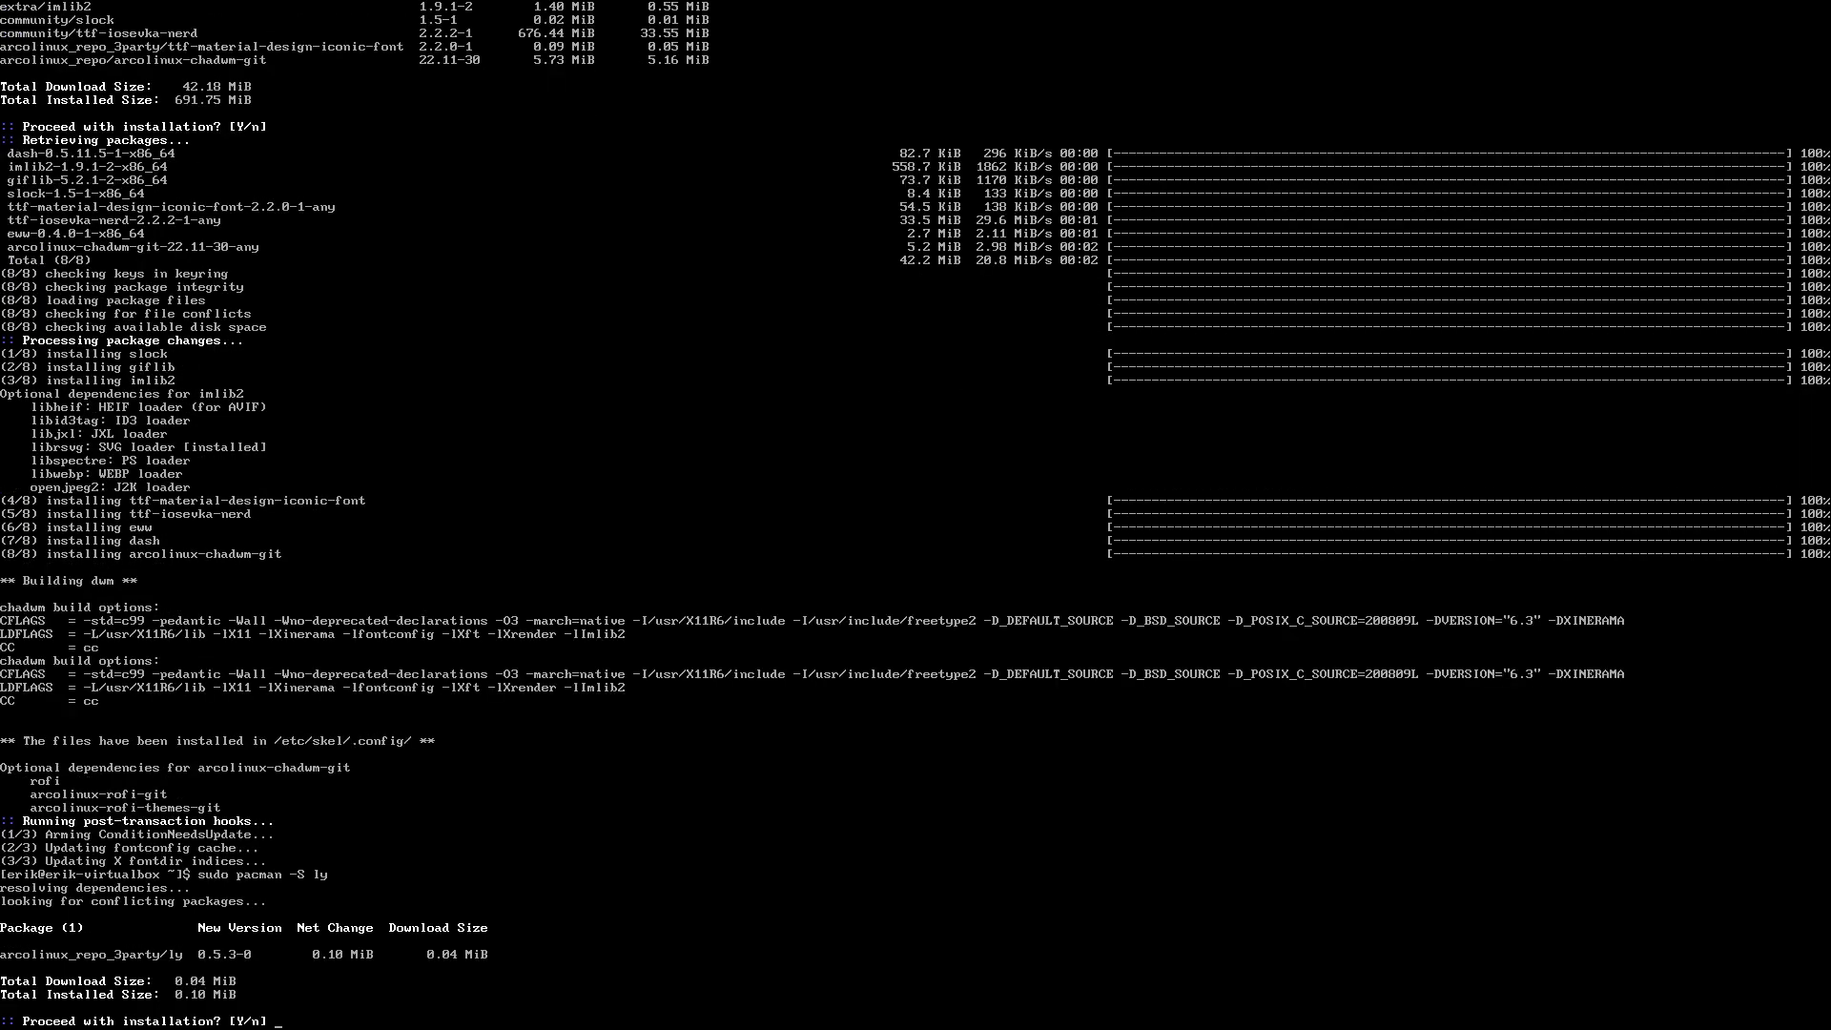
pyautogui.press('Return')
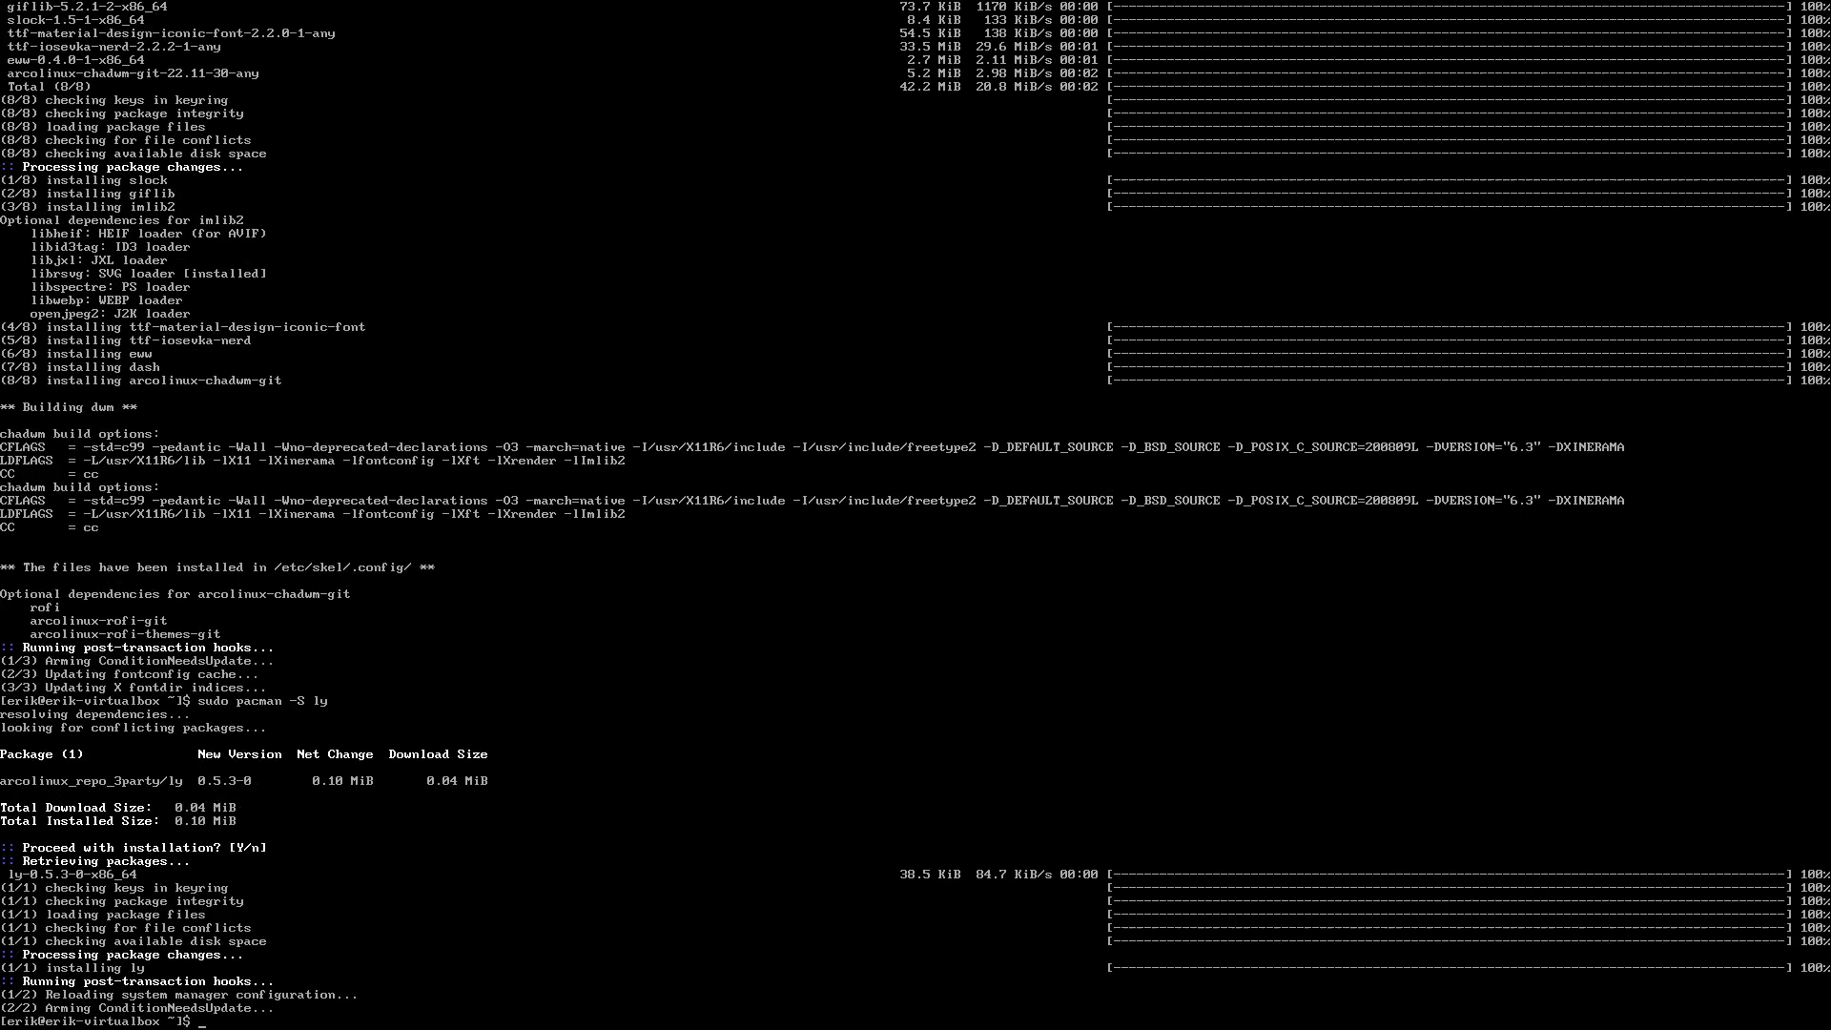
# Enable ly as the boot login manager with sudo systemctl enable ly
pyautogui.write('sudo systemctl enable ly')
pyautogui.press('BackSpace')
pyautogui.press('BackSpace')
pyautogui.write('sdm')
pyautogui.press('BackSpace')
pyautogui.write('dm')
pyautogui.press('BackSpace')
pyautogui.press('BackSpace')
pyautogui.press('BackSpace')
pyautogui.press('BackSpace')
pyautogui.write('ly')
pyautogui.press('Return')
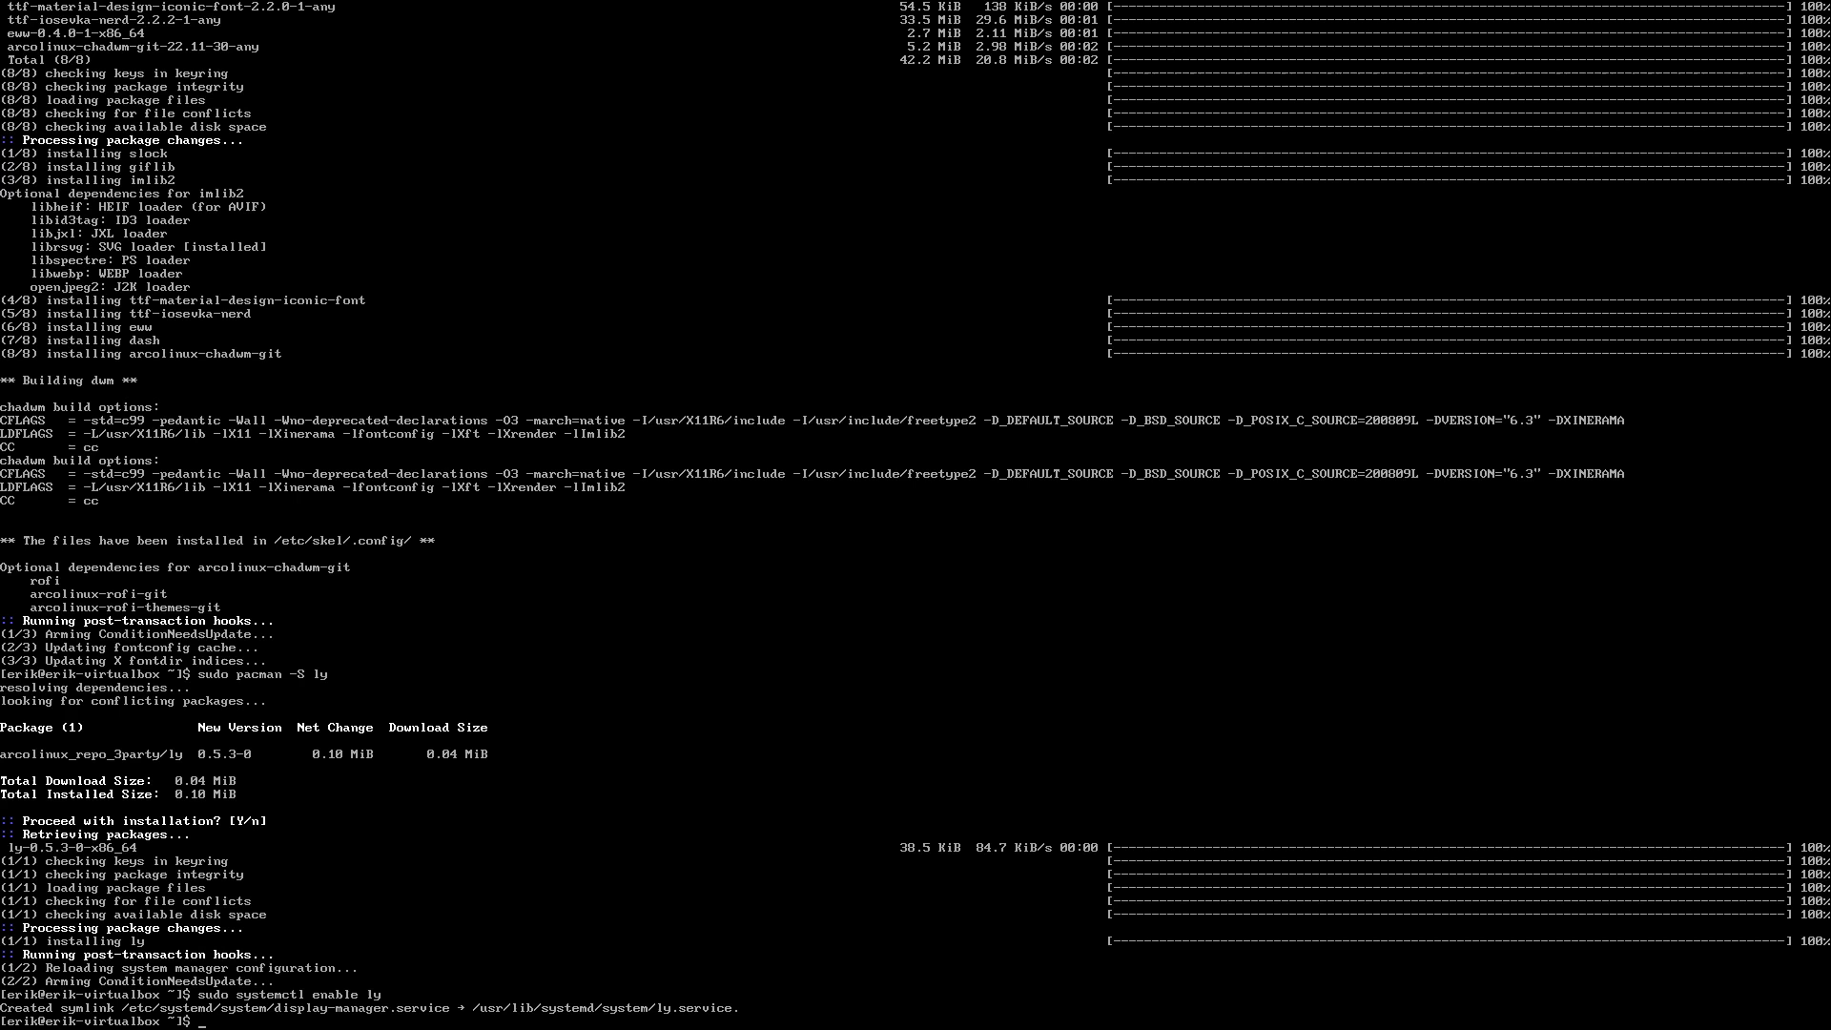
# Install sxhkd with sudo pacman -S sxhkd
pyautogui.write('sudo pacman -S sx')
pyautogui.press('BackSpace')
pyautogui.press('BackSpace')
pyautogui.write('xh')
pyautogui.write('hk')
pyautogui.press('BackSpace')
pyautogui.press('BackSpace')
pyautogui.write('kd')
pyautogui.press('Return')
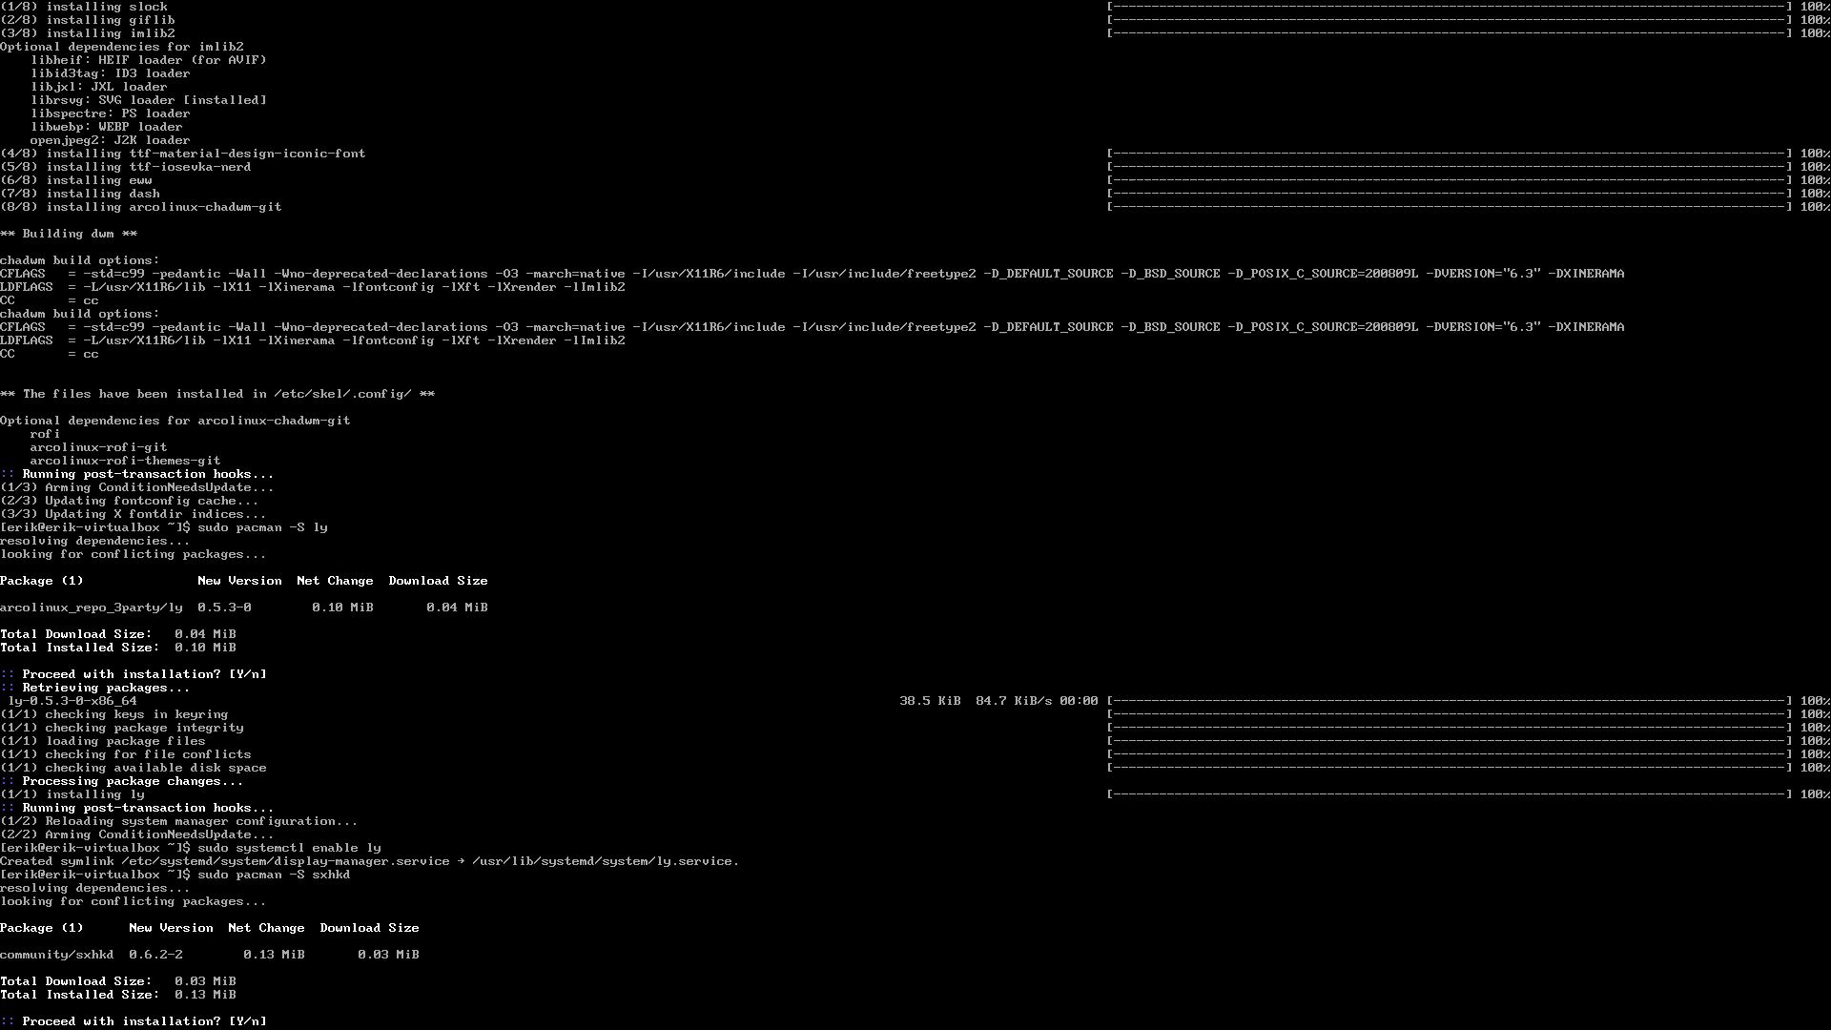
pyautogui.press('Return')
# Reinstall alacritty, install thunar, then reboot the machine
pyautogui.write('s')
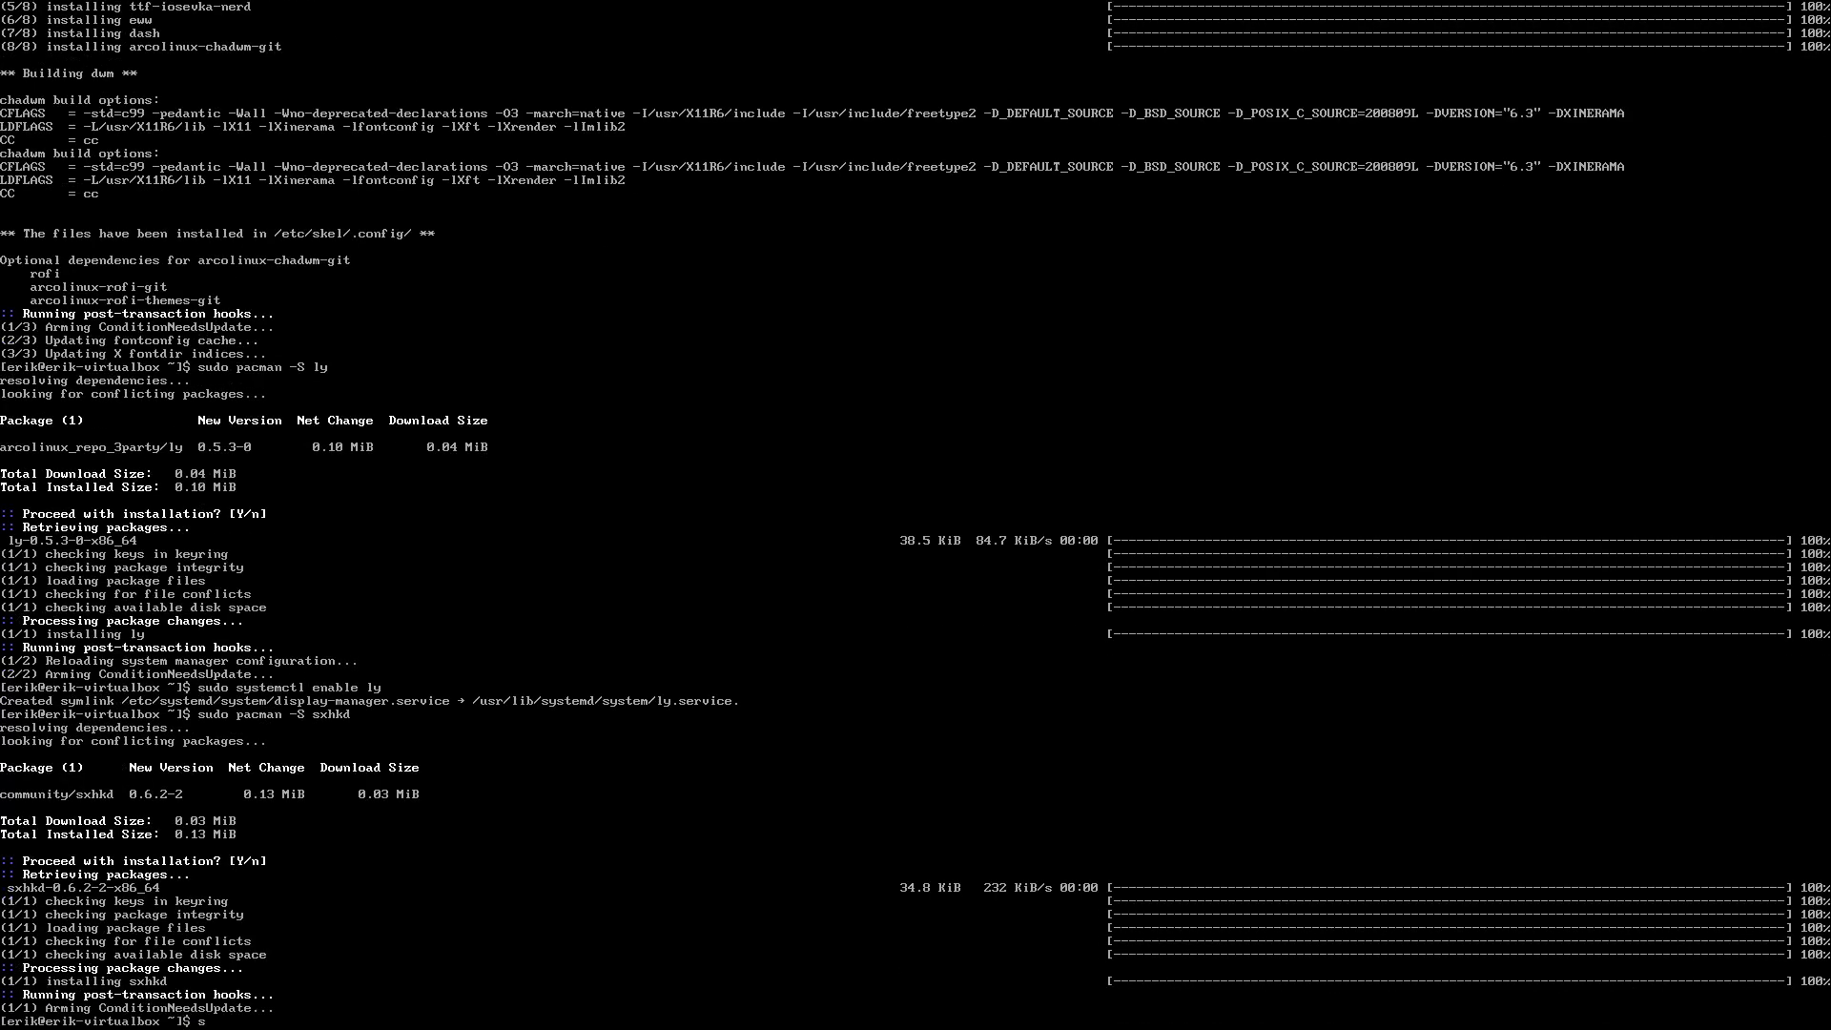
pyautogui.write('udo pacman -S alacritty')
pyautogui.press('Return')
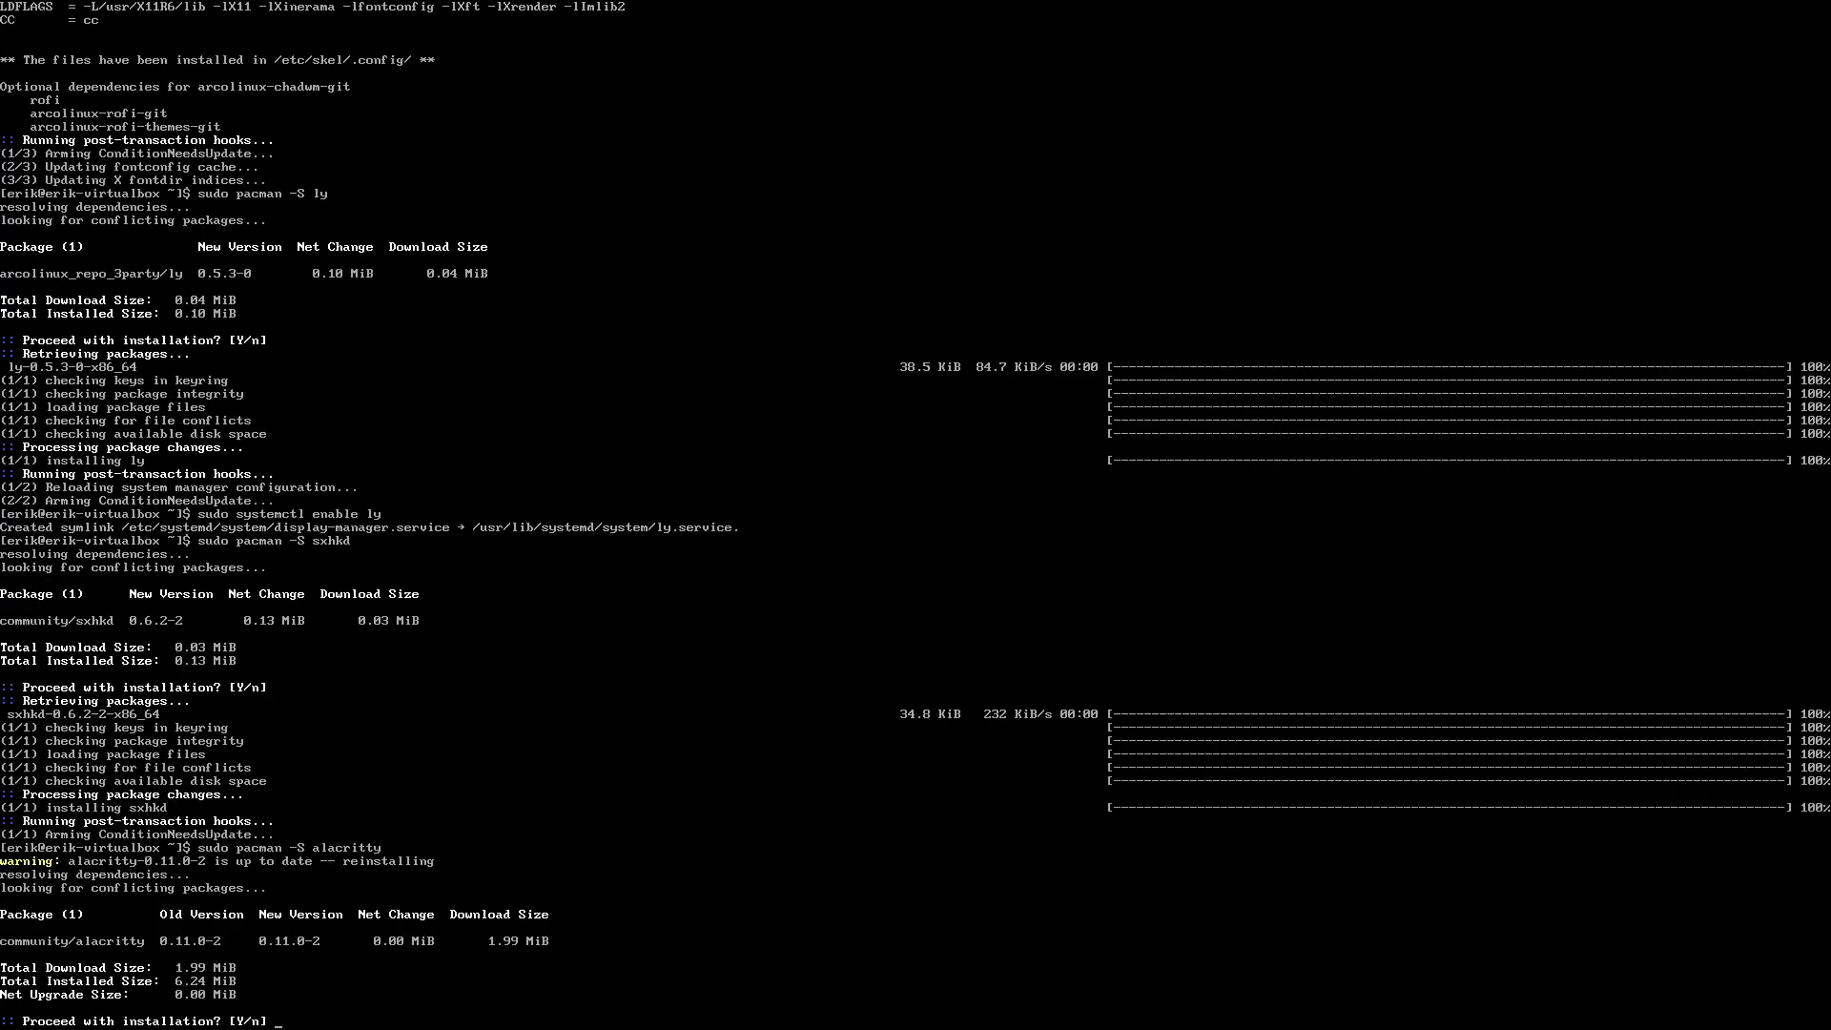
pyautogui.press('Return')
pyautogui.write('sud')
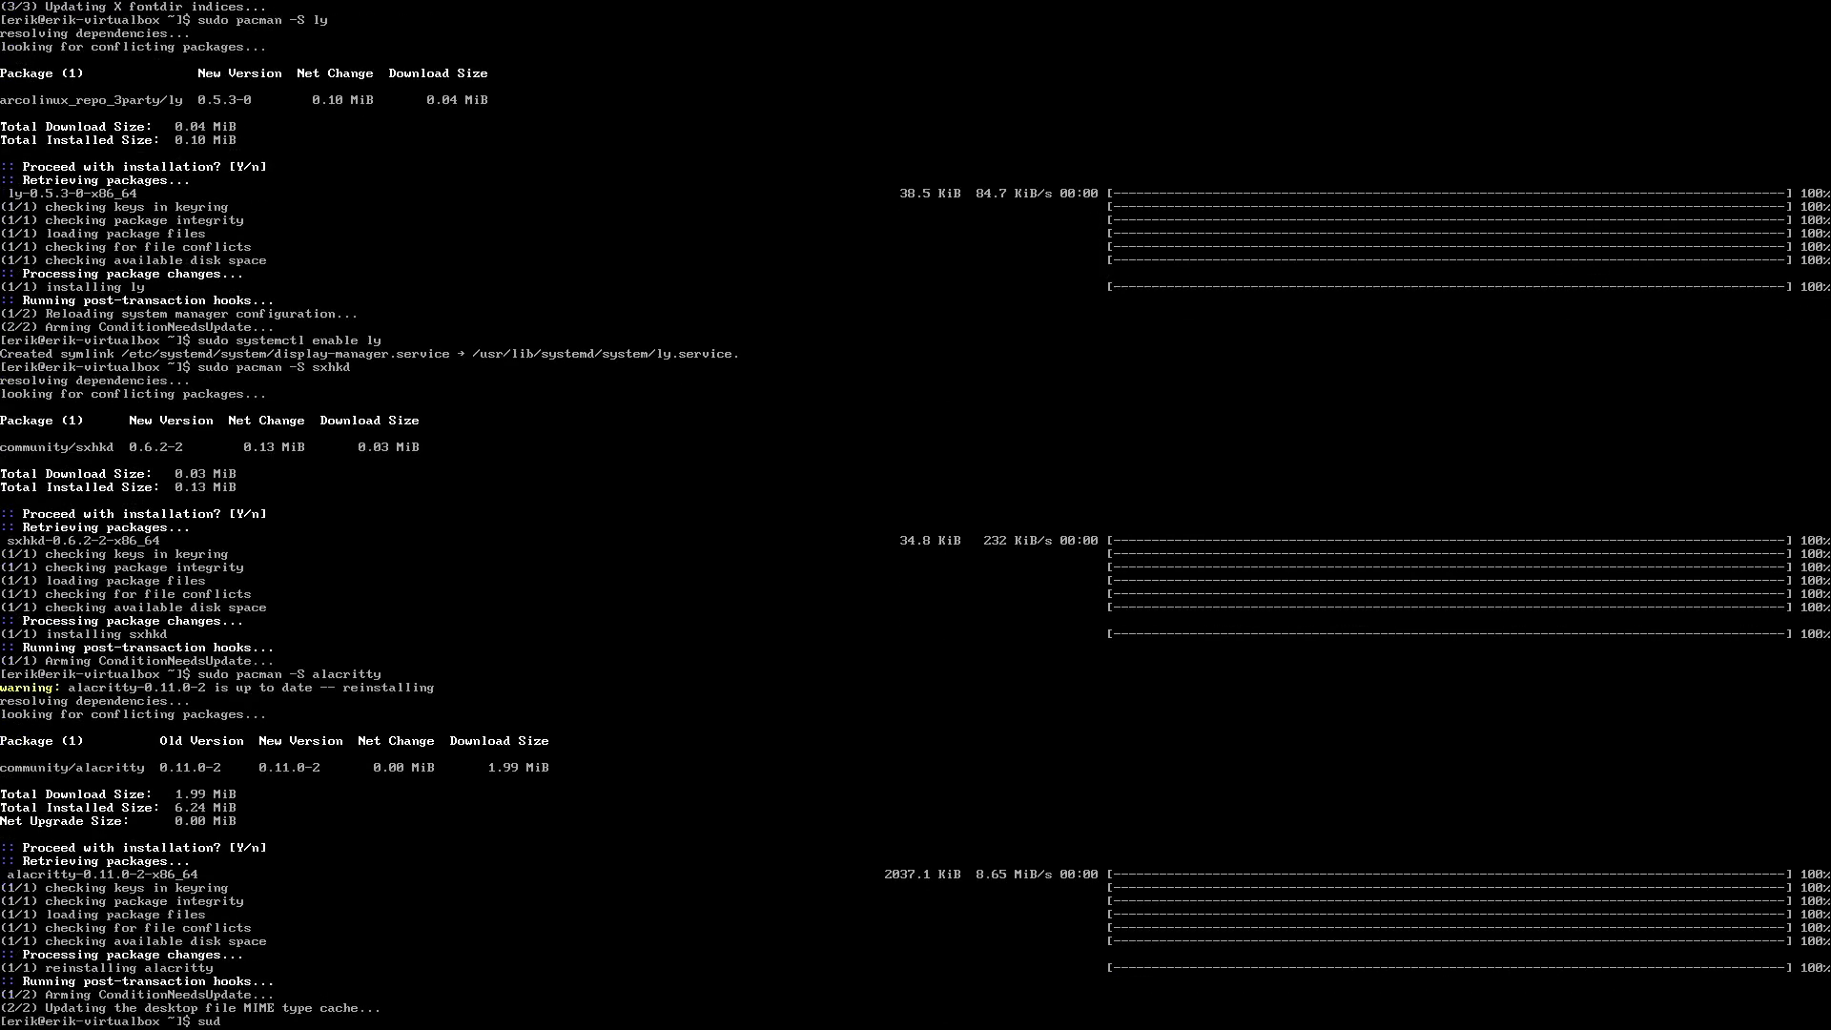
pyautogui.write('o pacman -S thunar')
pyautogui.press('Return')
pyautogui.press('Return')
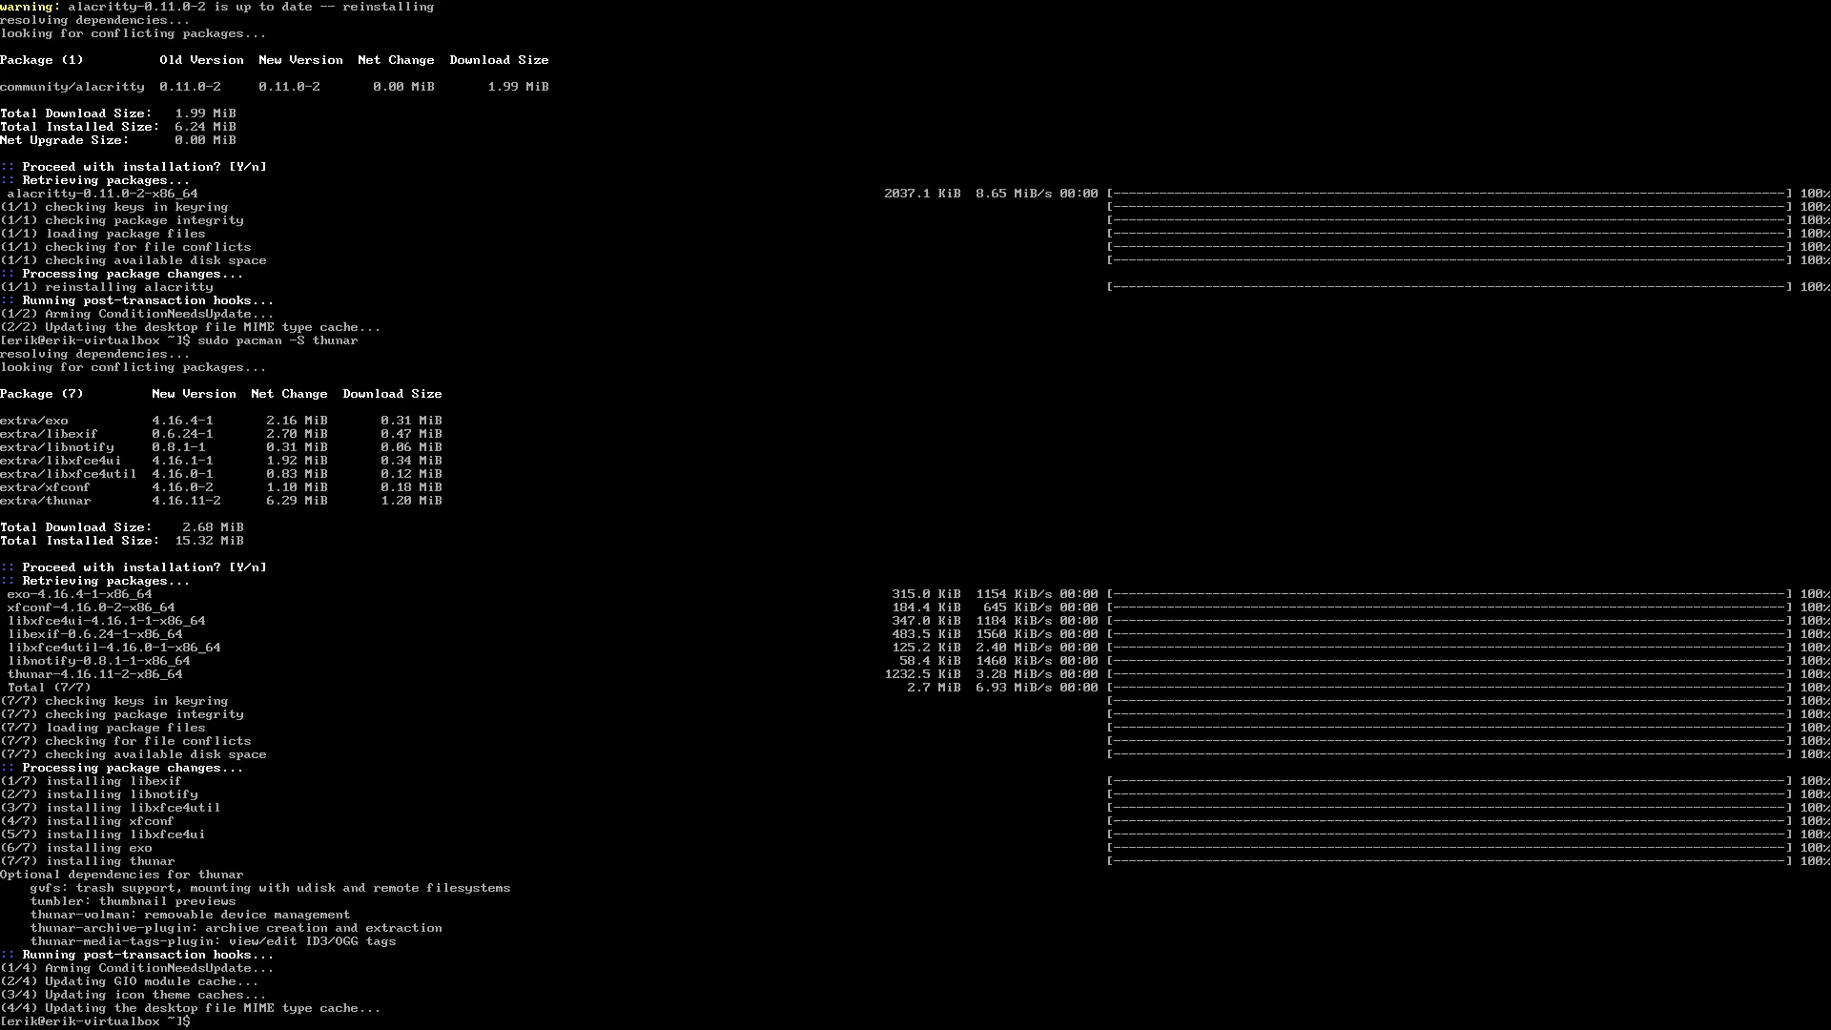
pyautogui.write('udo re')
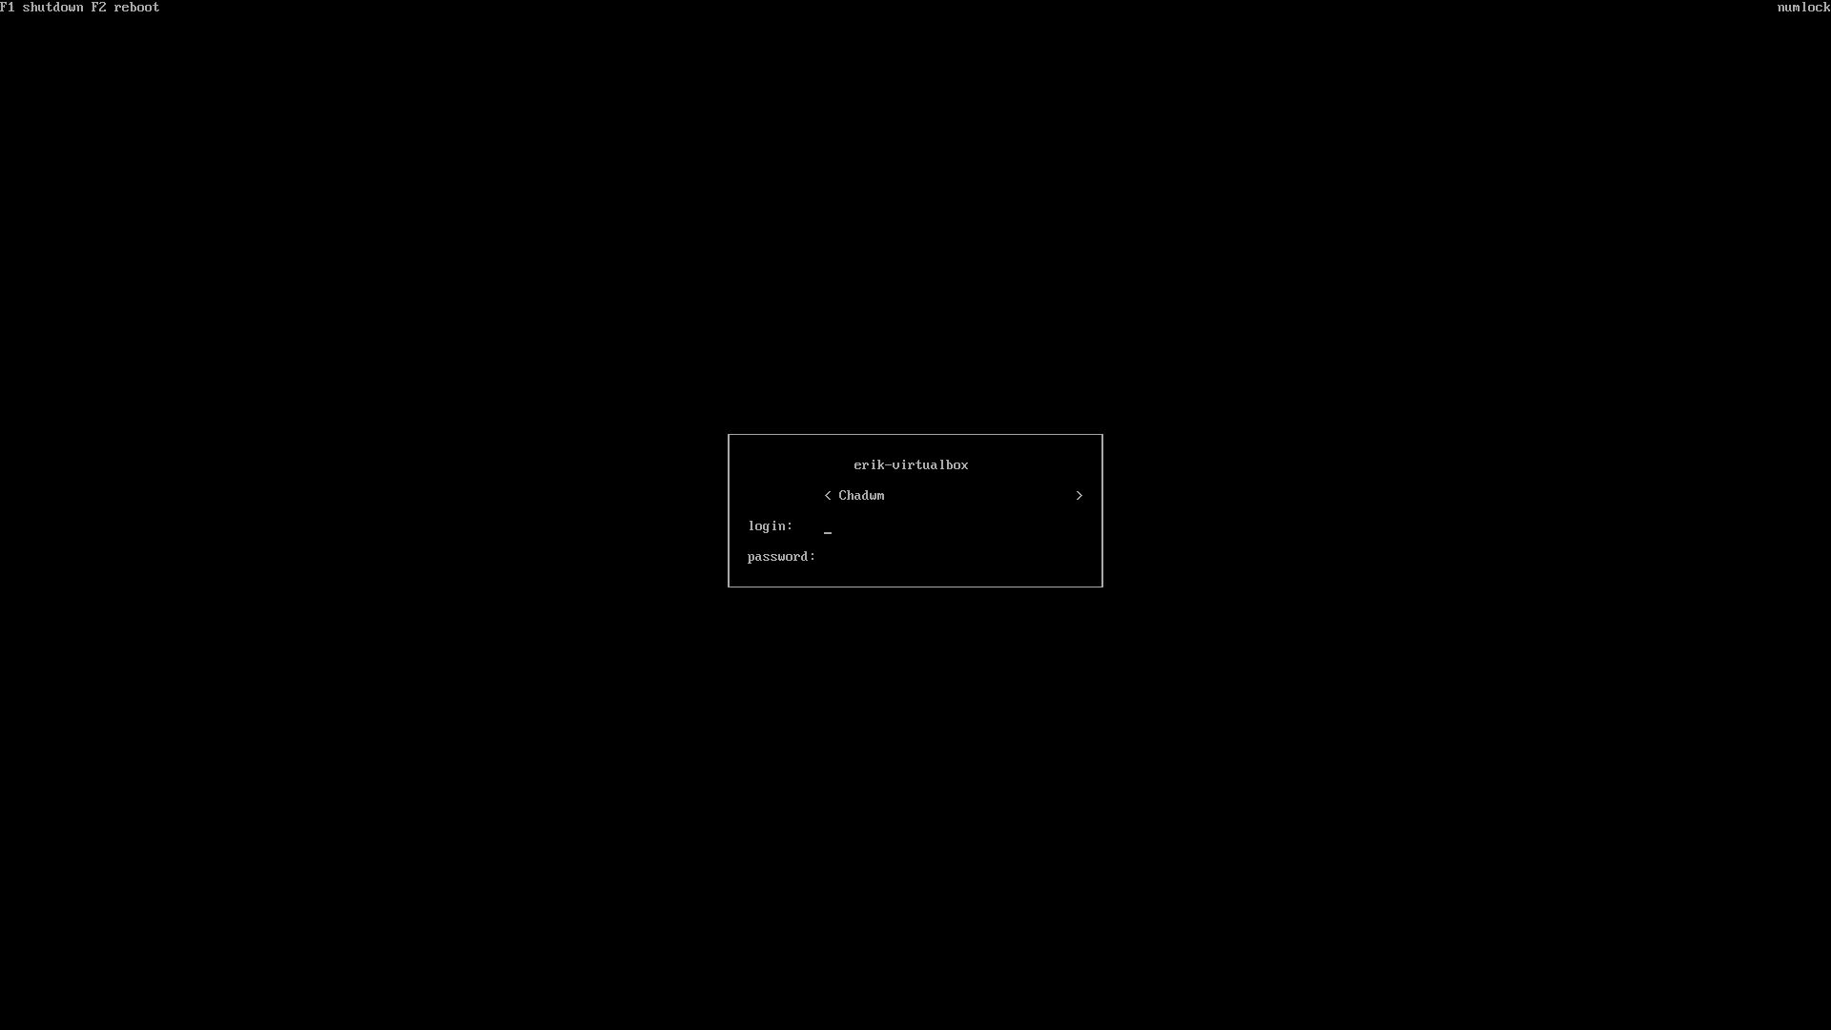
pyautogui.write('erik****')
# Enter the account password at the ly login box to start the Chadwm session
pyautogui.press('Return')
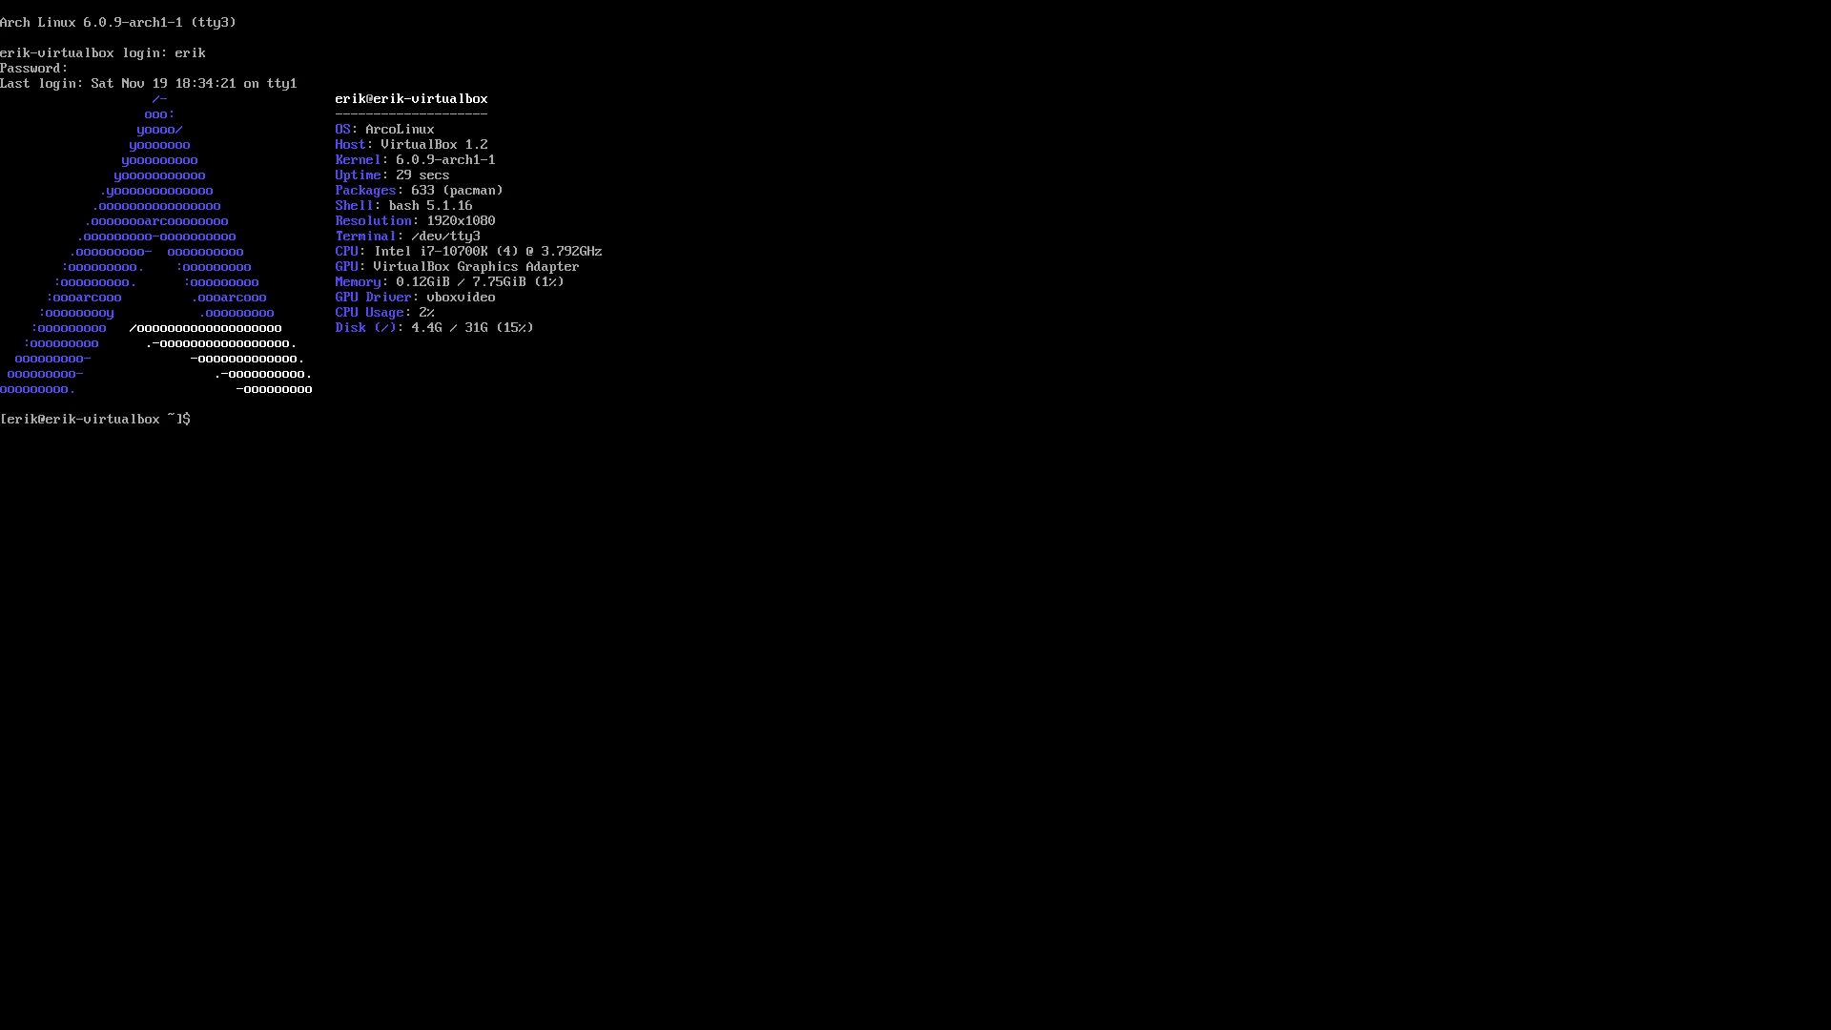
# Log in on the console and install sddm with sudo pacman -S sddm
pyautogui.write('sudo pacman -S sddm')
pyautogui.press('Return')
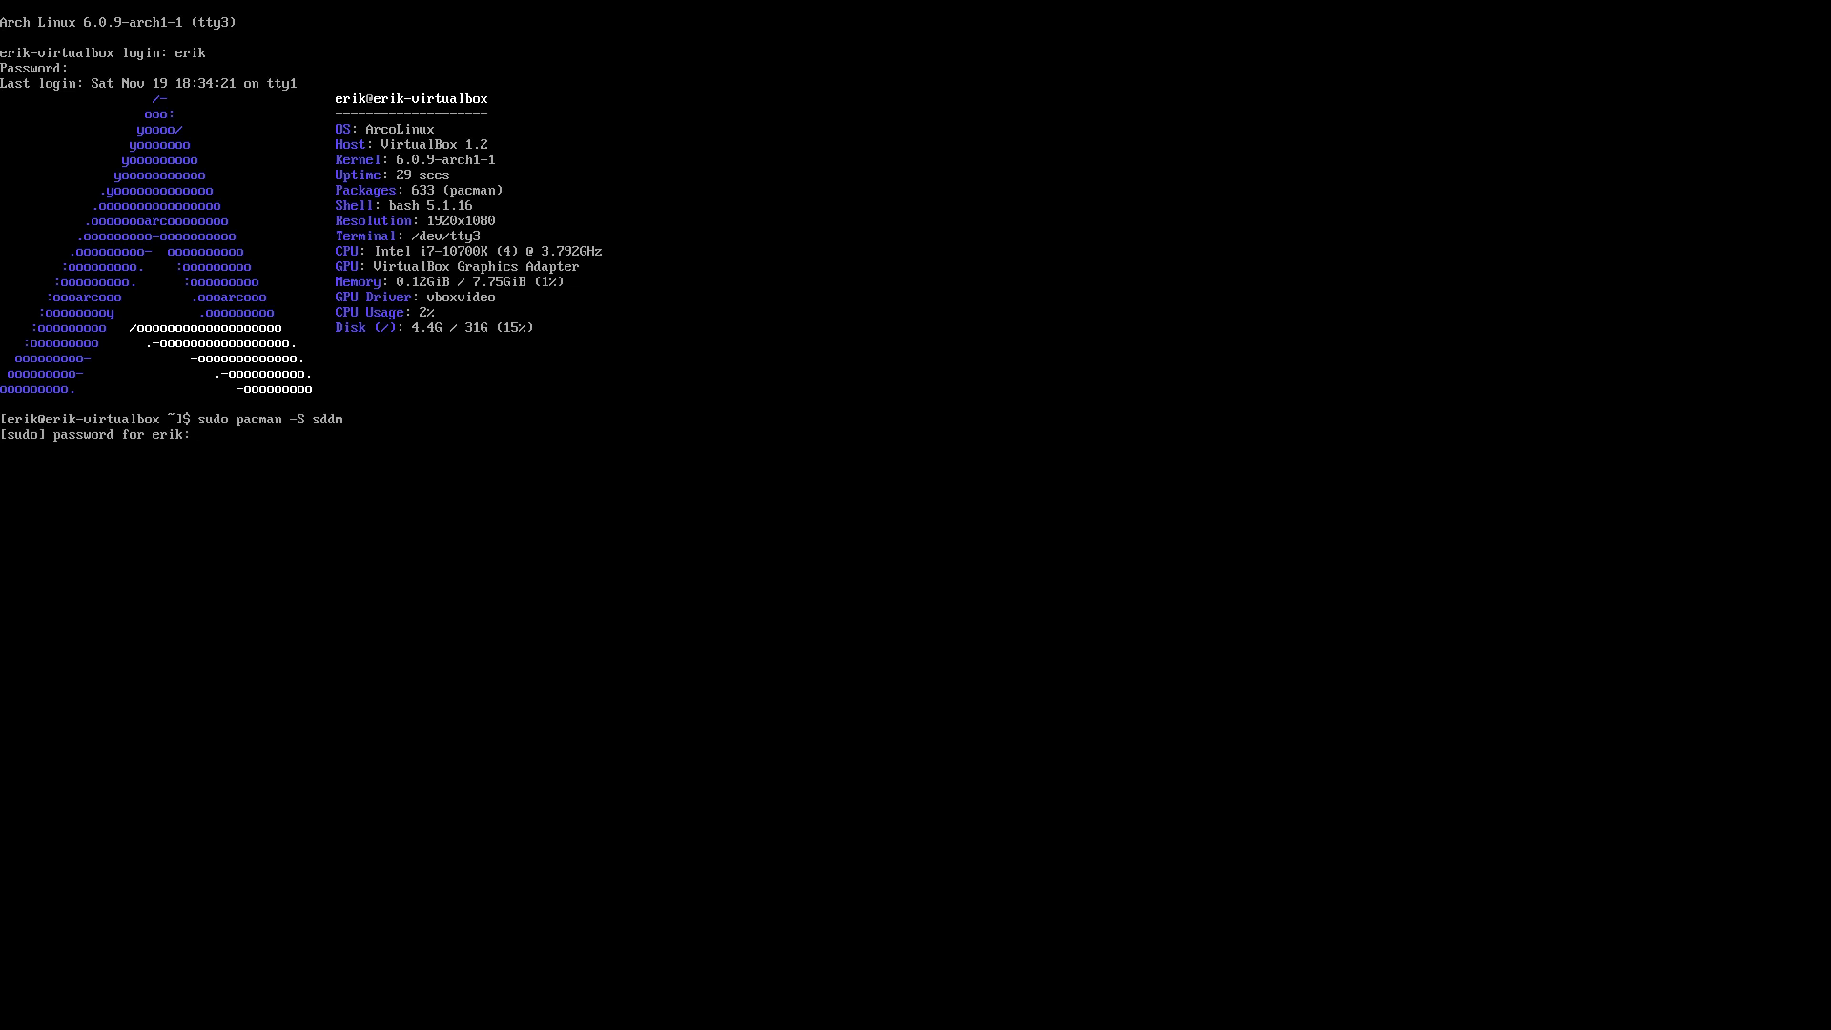
pyautogui.press('Return')
# Force-enable sddm as display manager with systemctl enable sddm -f and reboot
pyautogui.press('Return')
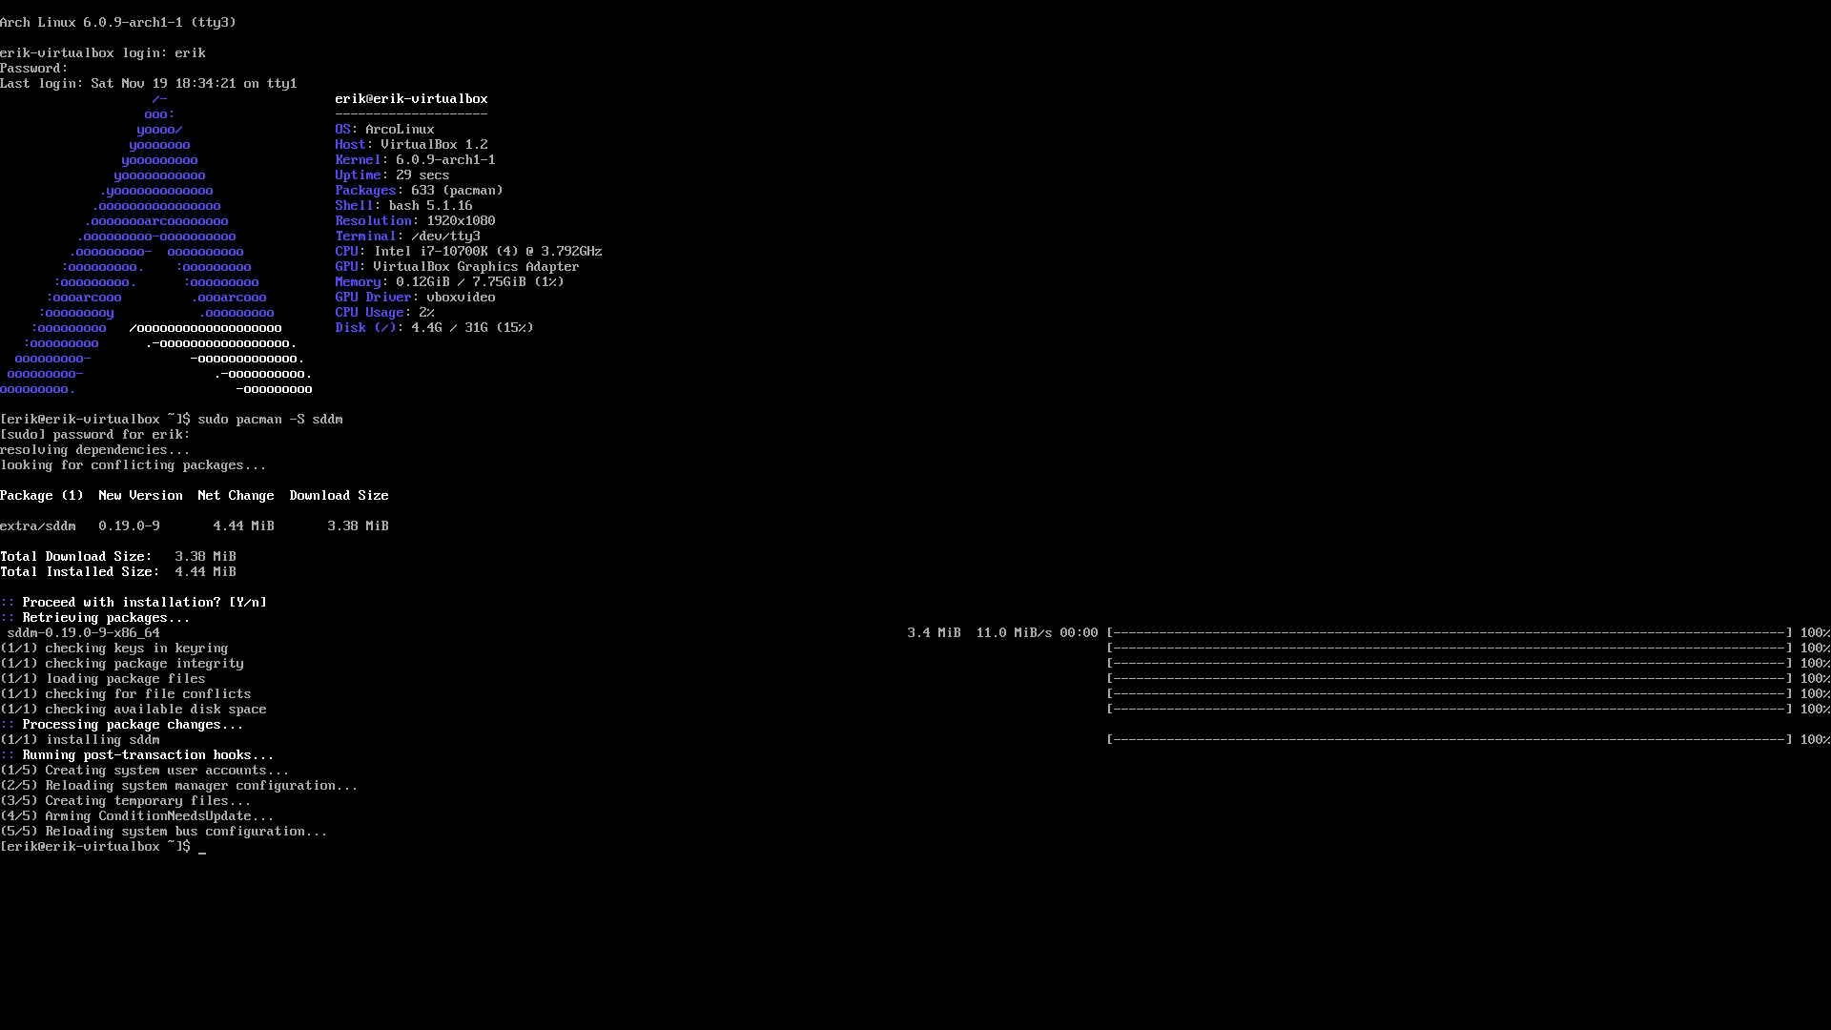
pyautogui.write('sudo systemctl enable sddm -f')
pyautogui.press('Return')
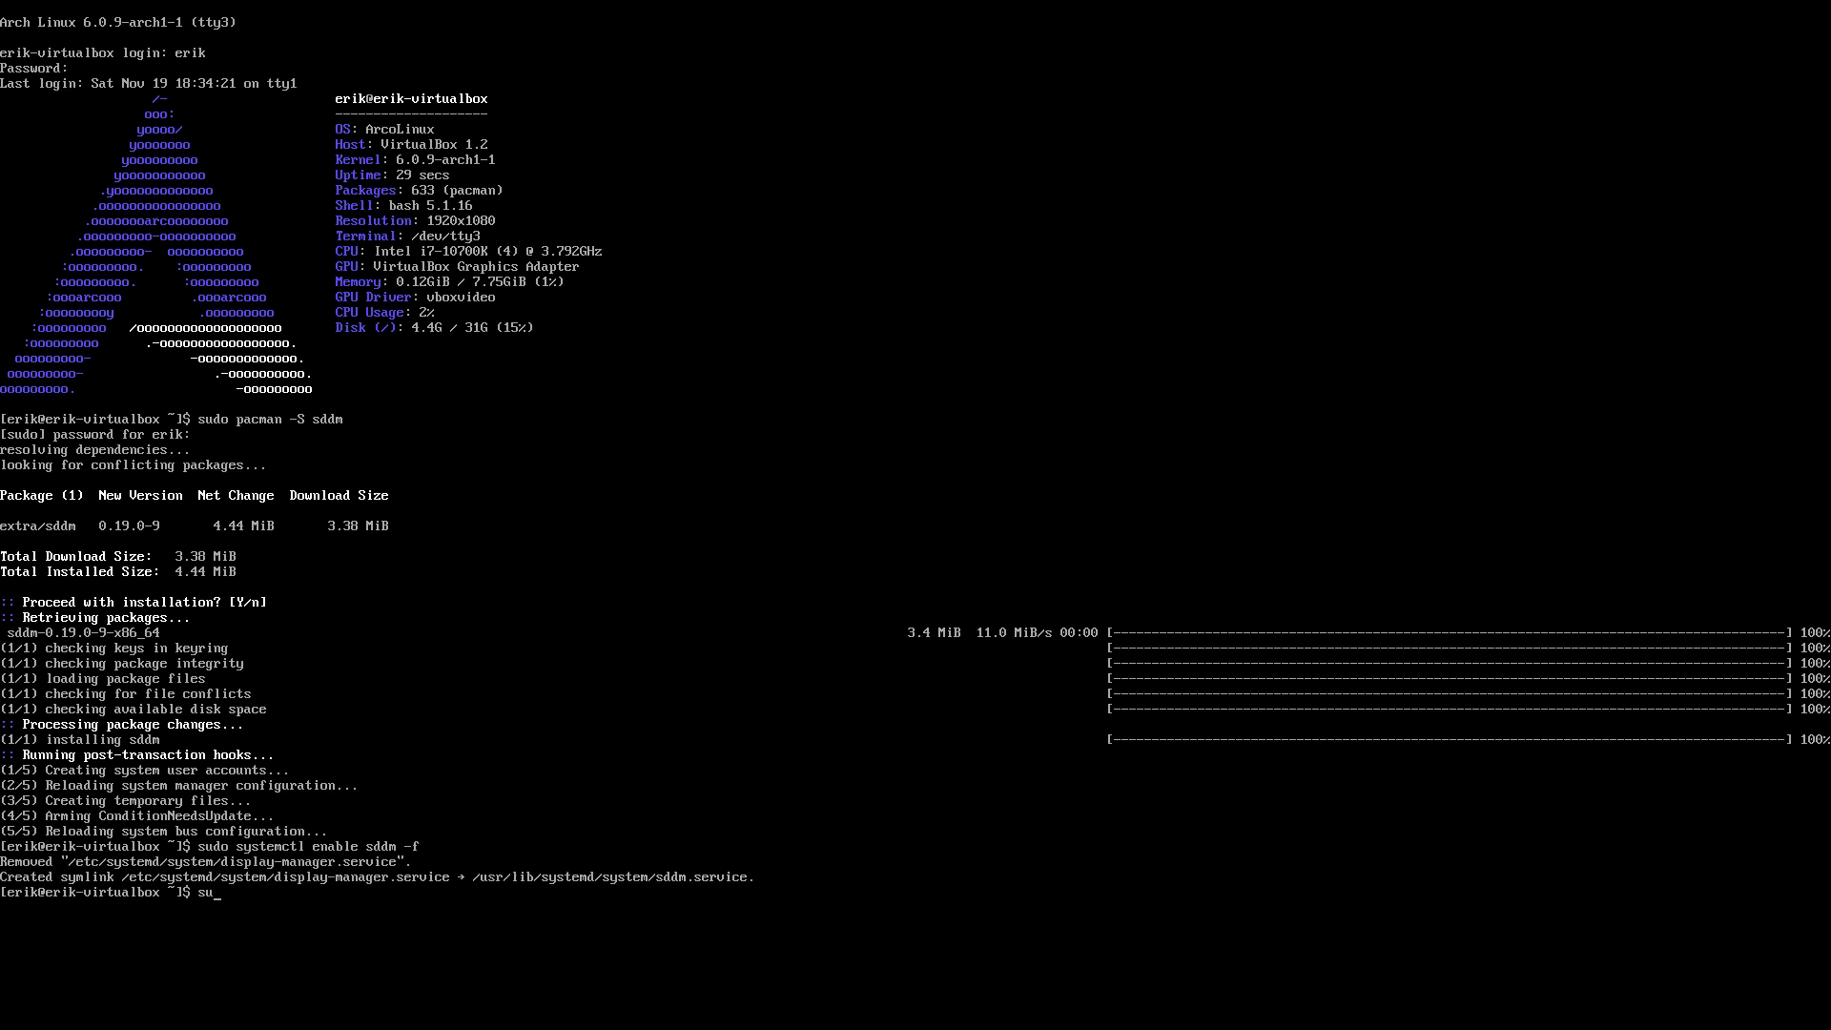
pyautogui.write('sr')
pyautogui.press('Return')
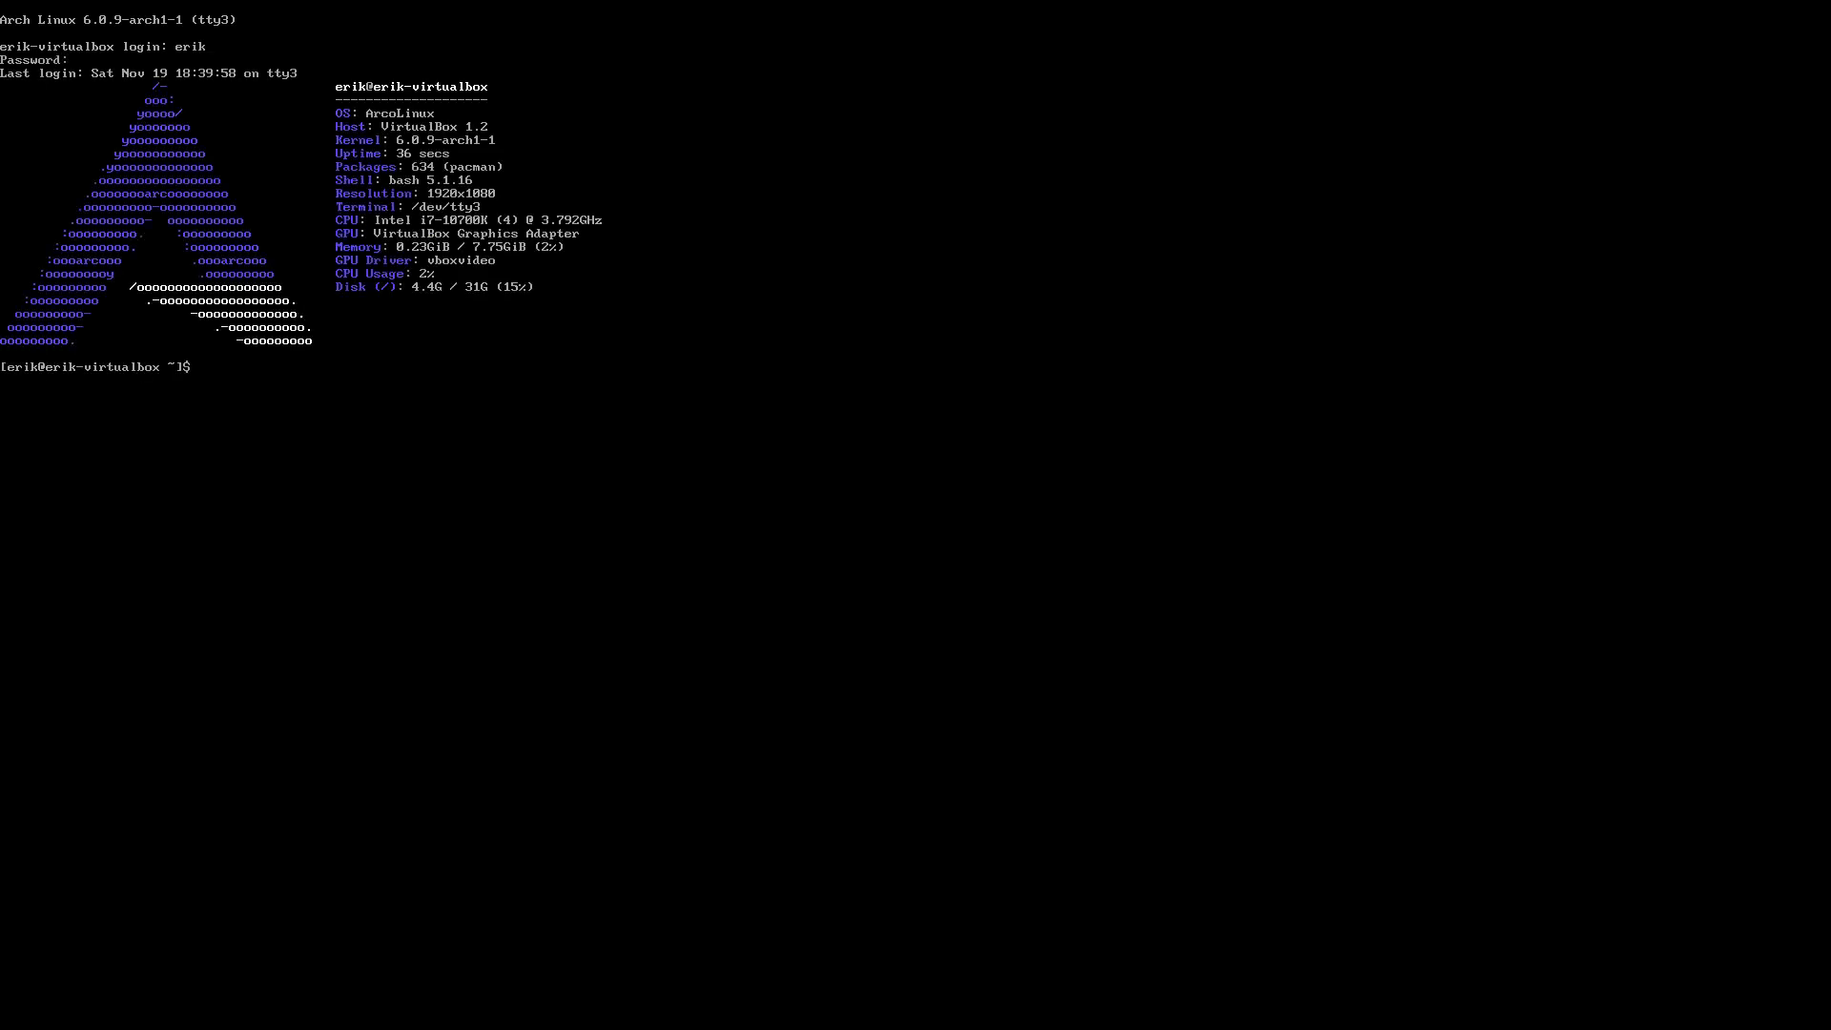
# Go to the home directory, check the path, enter .config and list its contents
pyautogui.press('BackSpace')
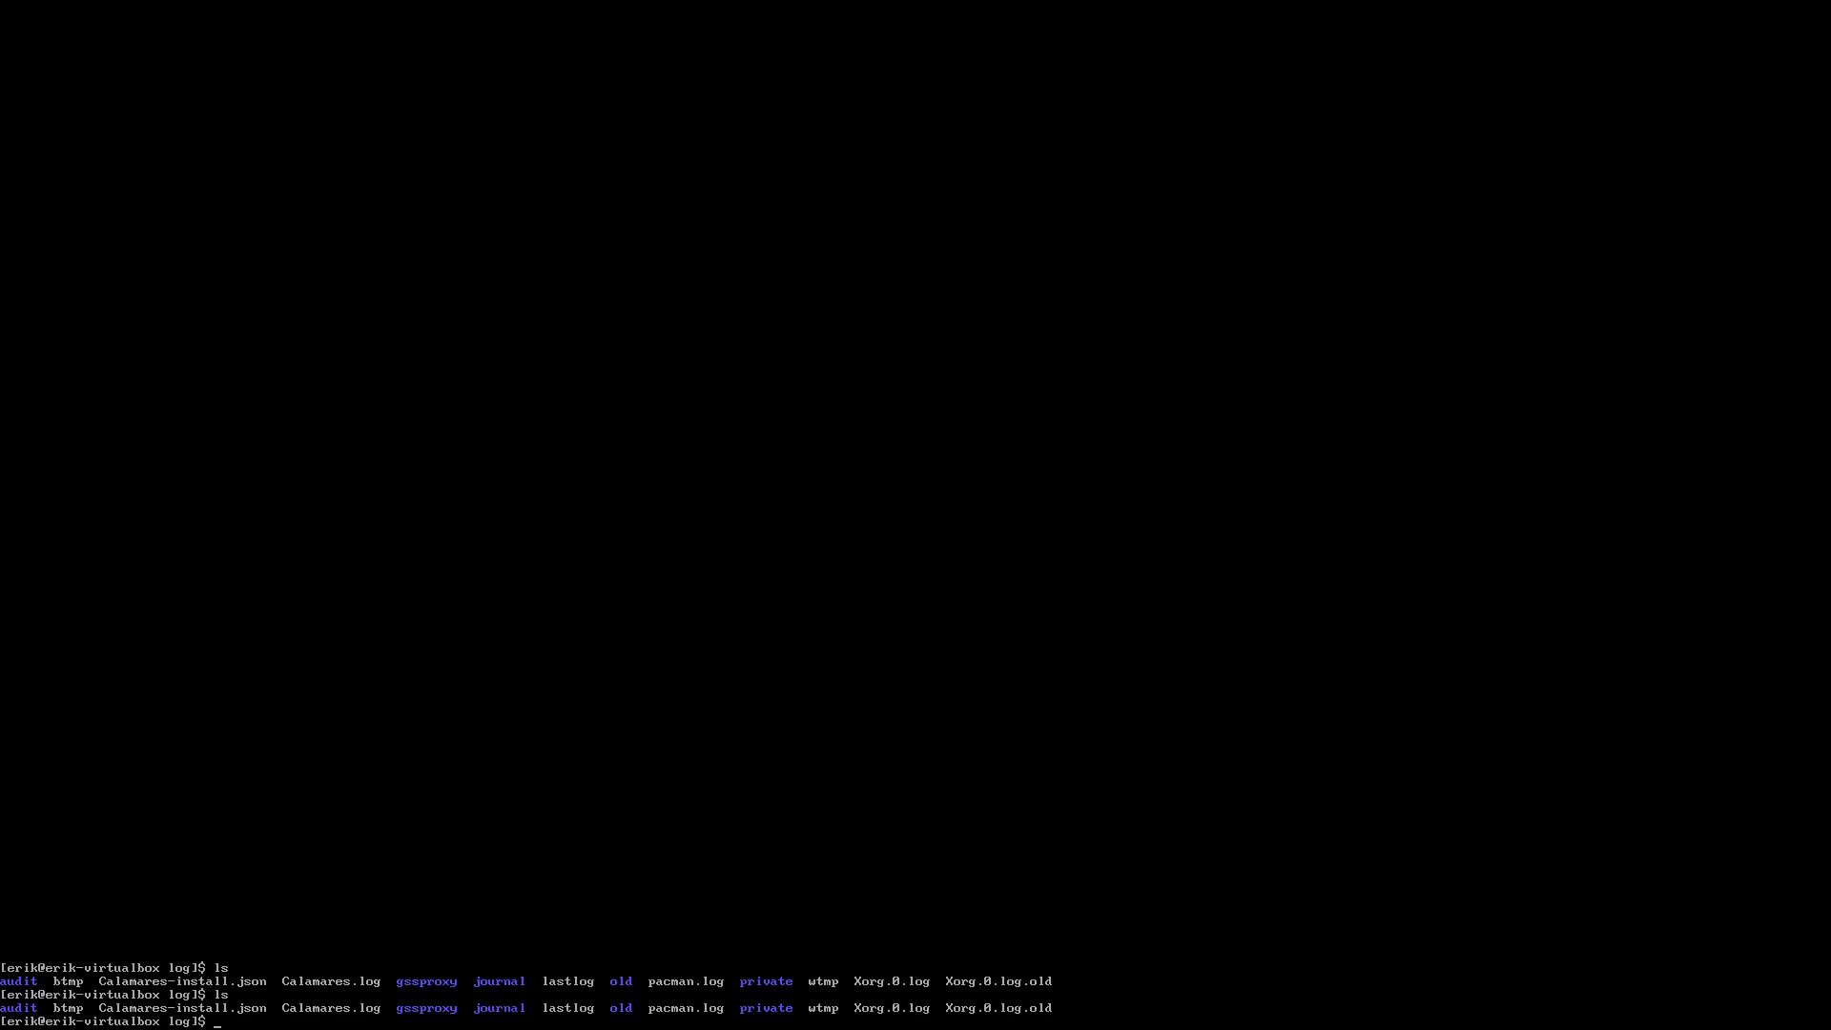
pyautogui.write('cd')
pyautogui.press('Return')
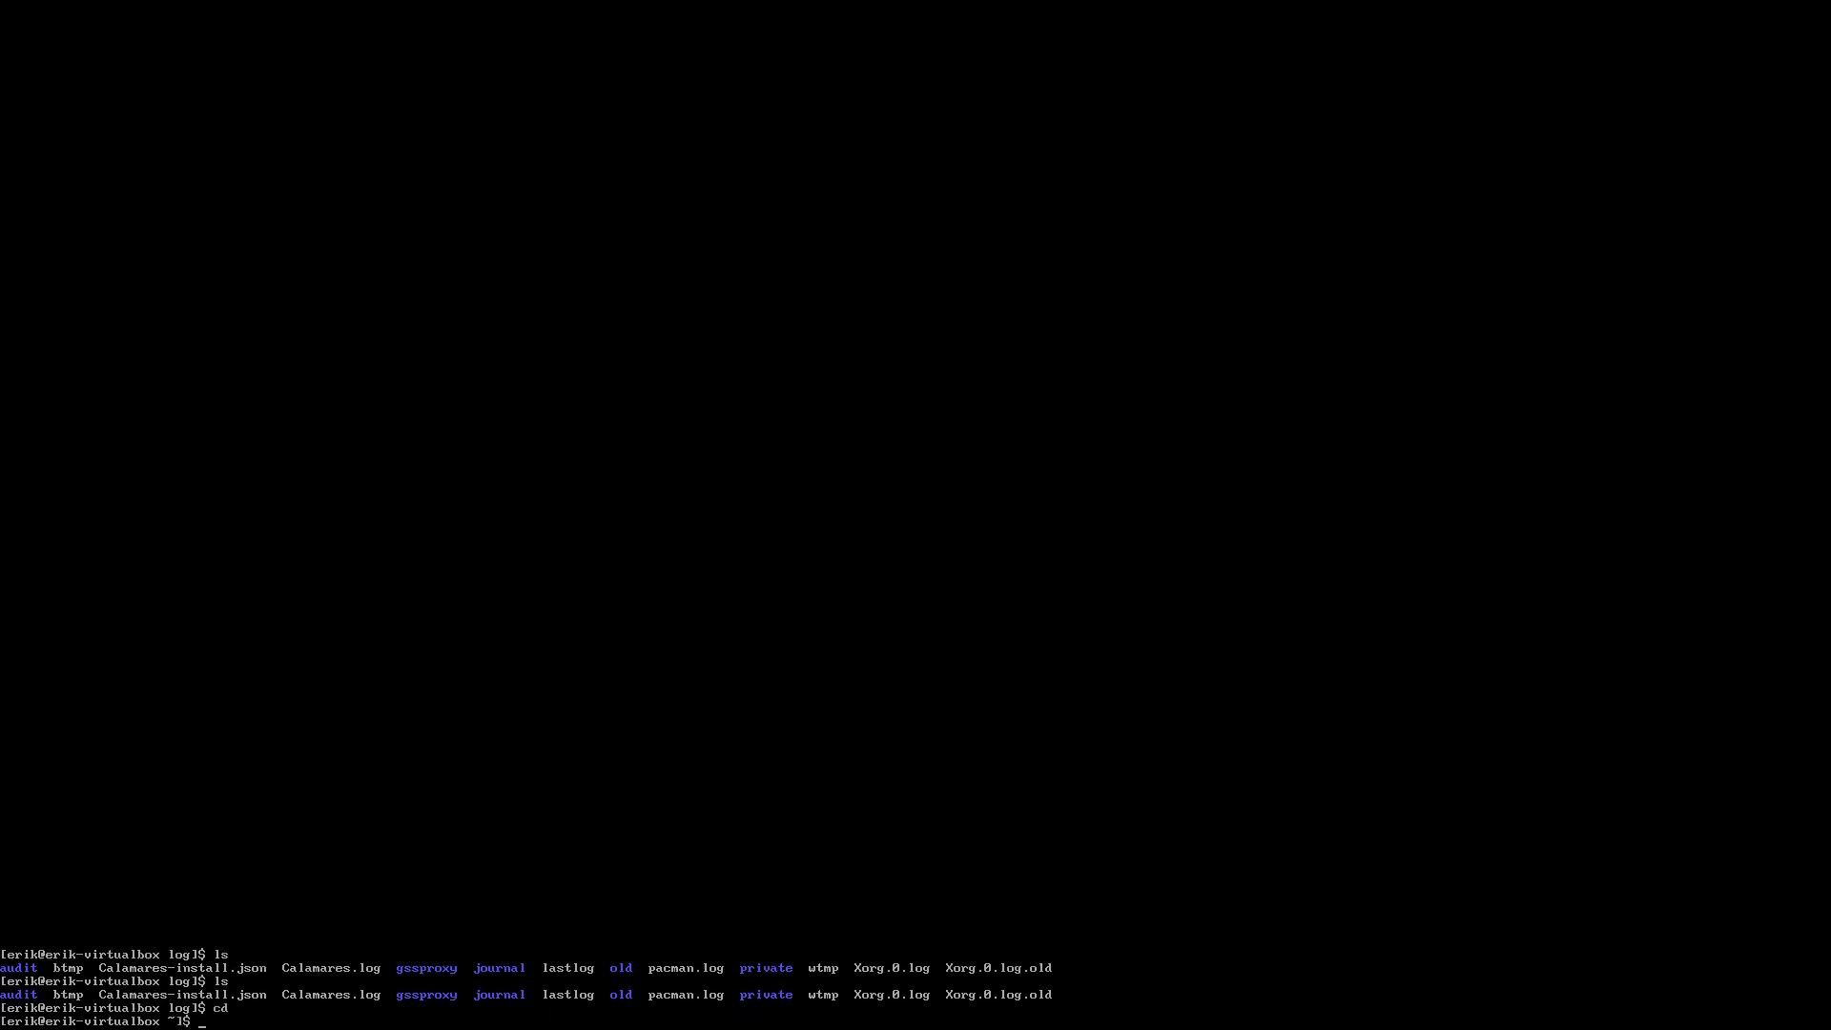
pyautogui.write('pwd')
pyautogui.press('Return')
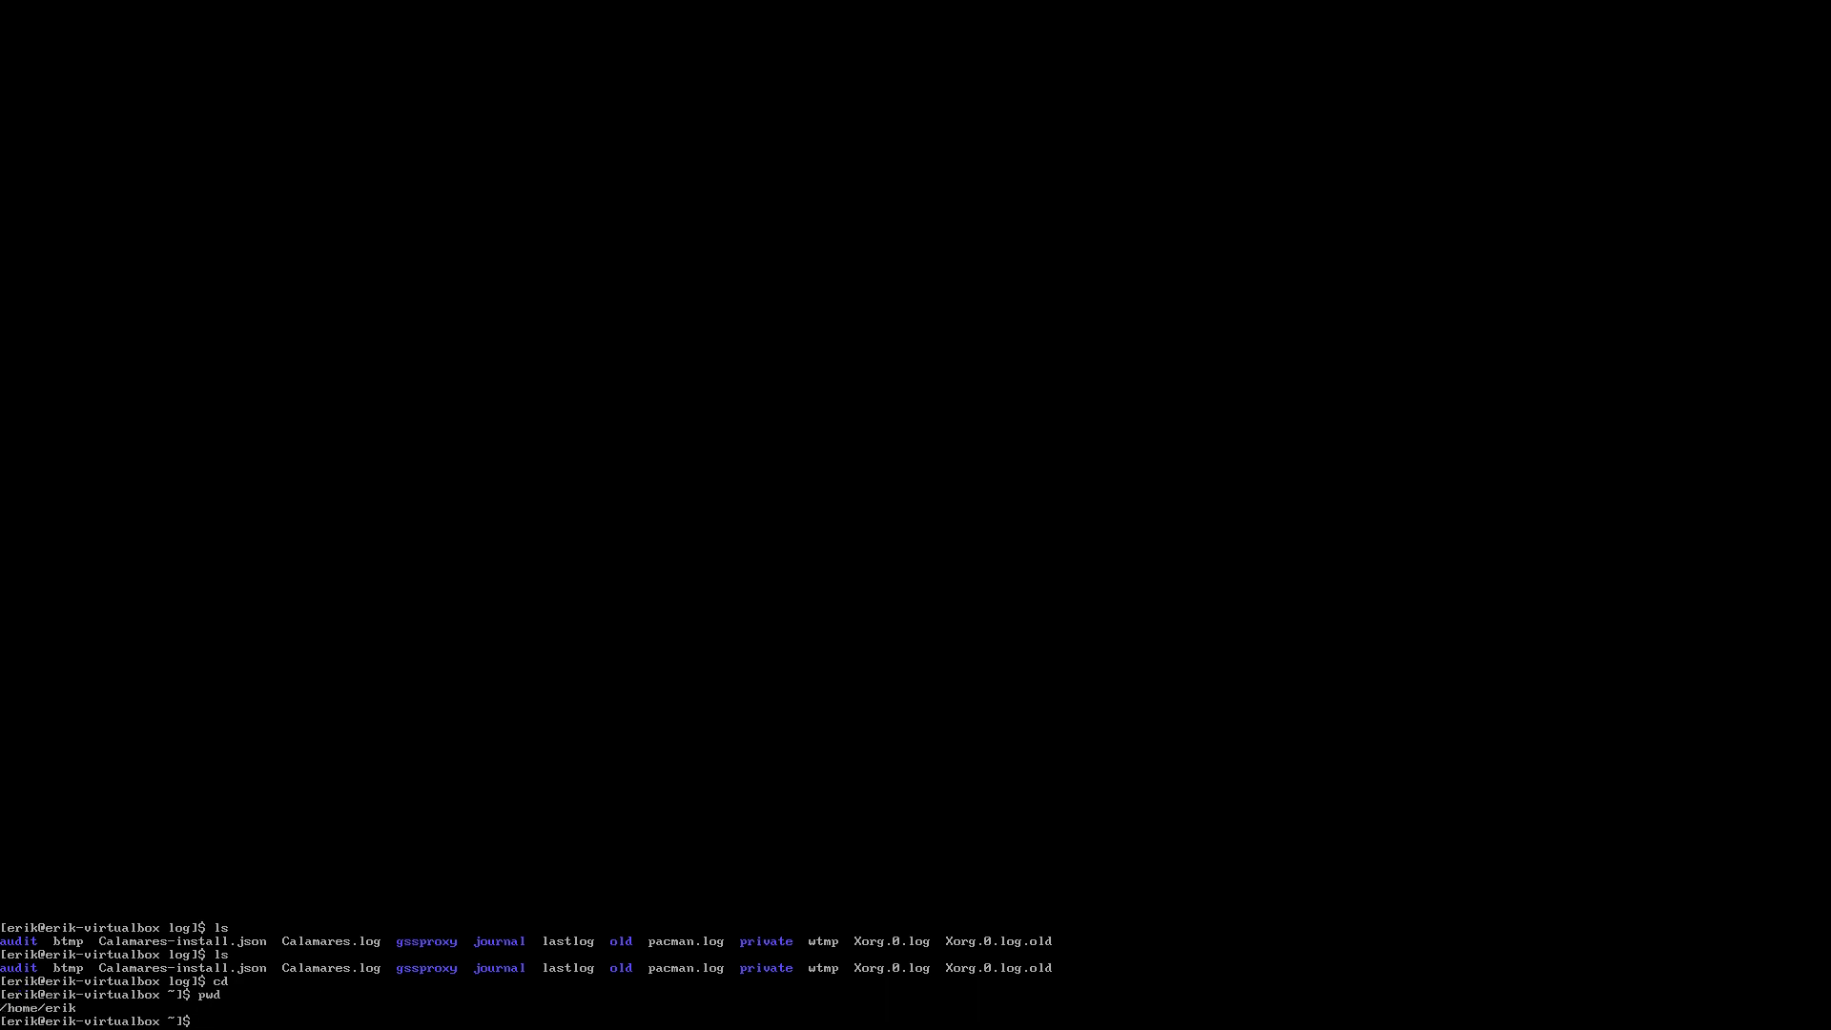
pyautogui.write('cd .config/')
pyautogui.press('Return')
pyautogui.write('ls')
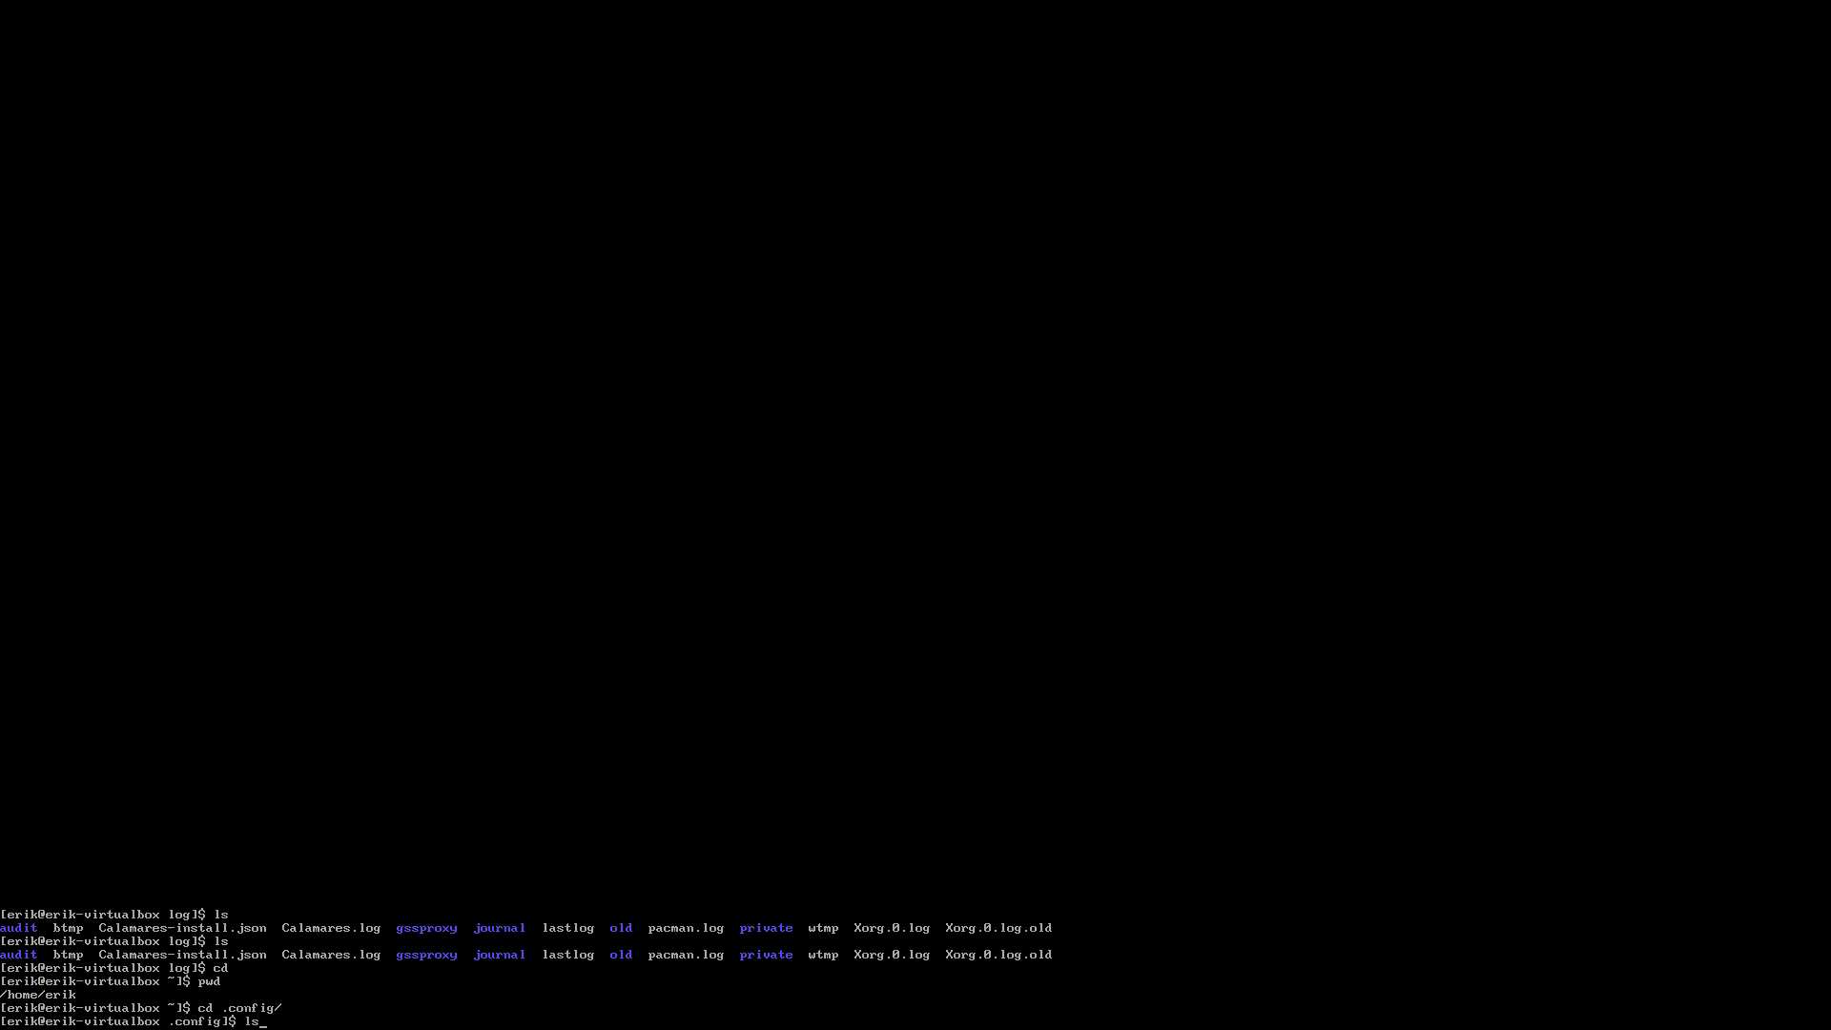
pyautogui.press('Return')
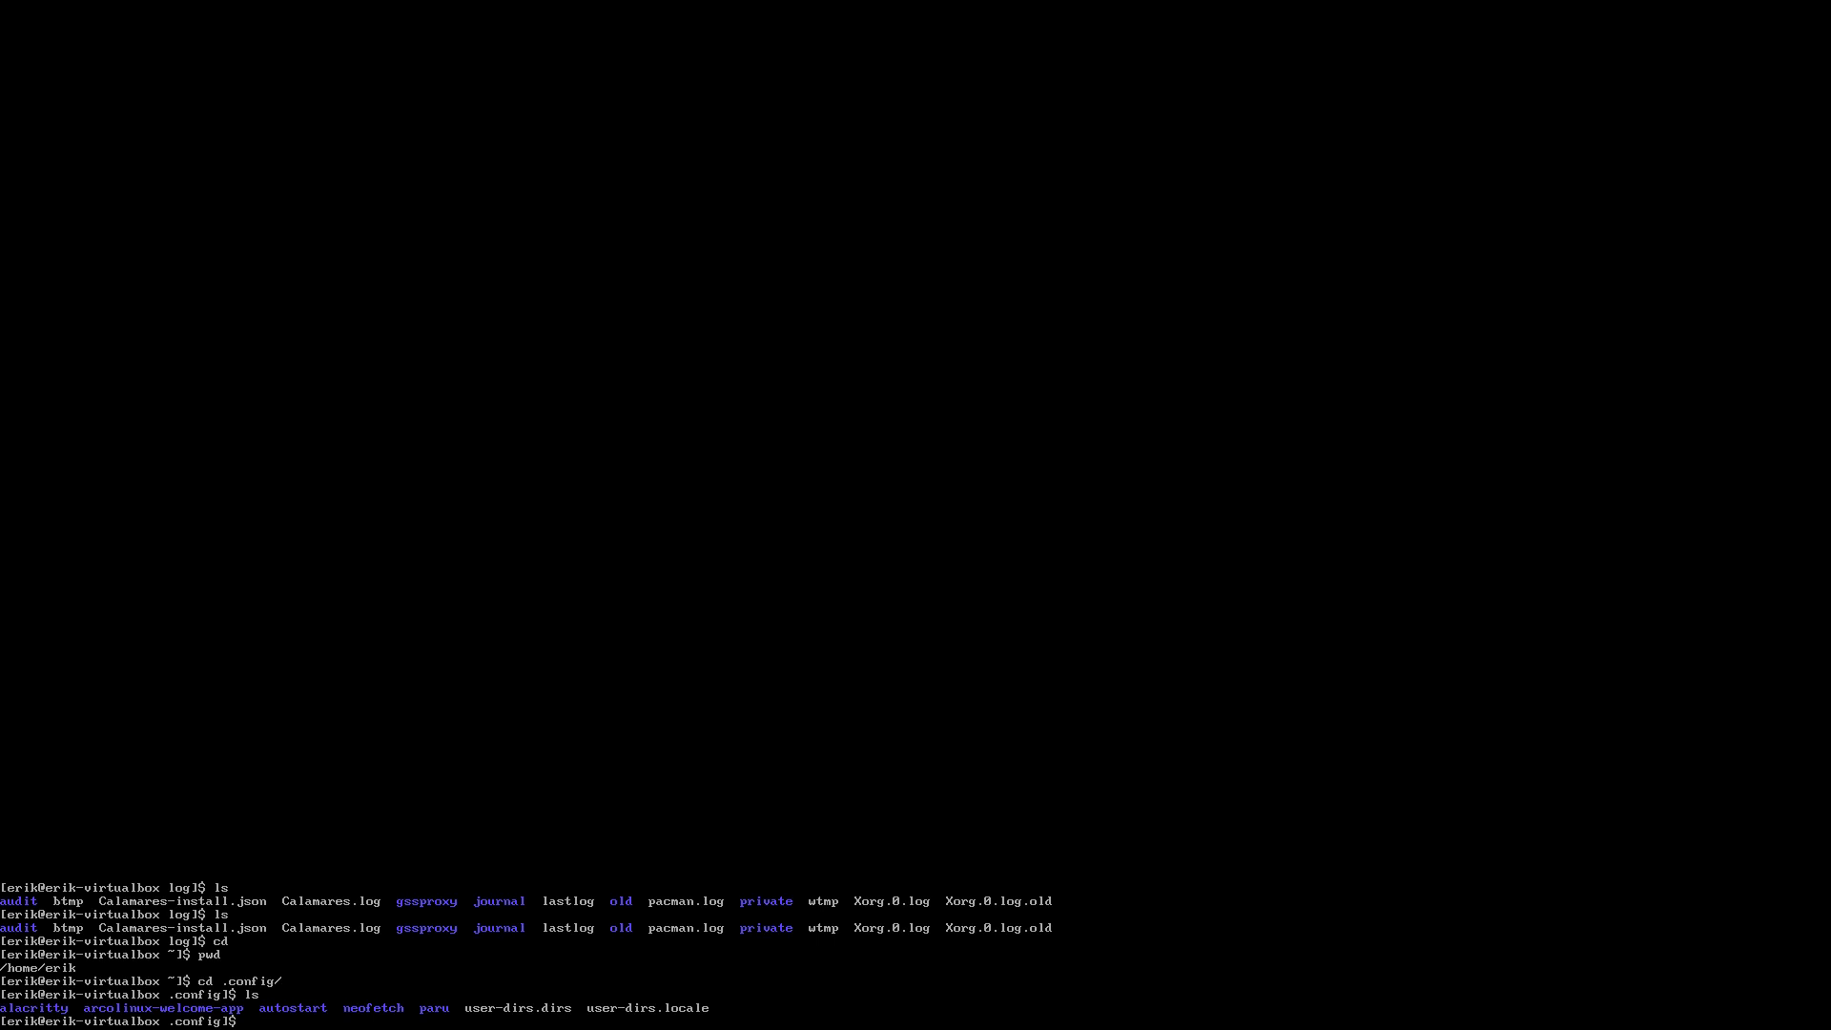
# Restore the /etc/skel defaults with skel, answering y, then start the Chadwm session with sudo
pyautogui.write('kel')
pyautogui.press('Return')
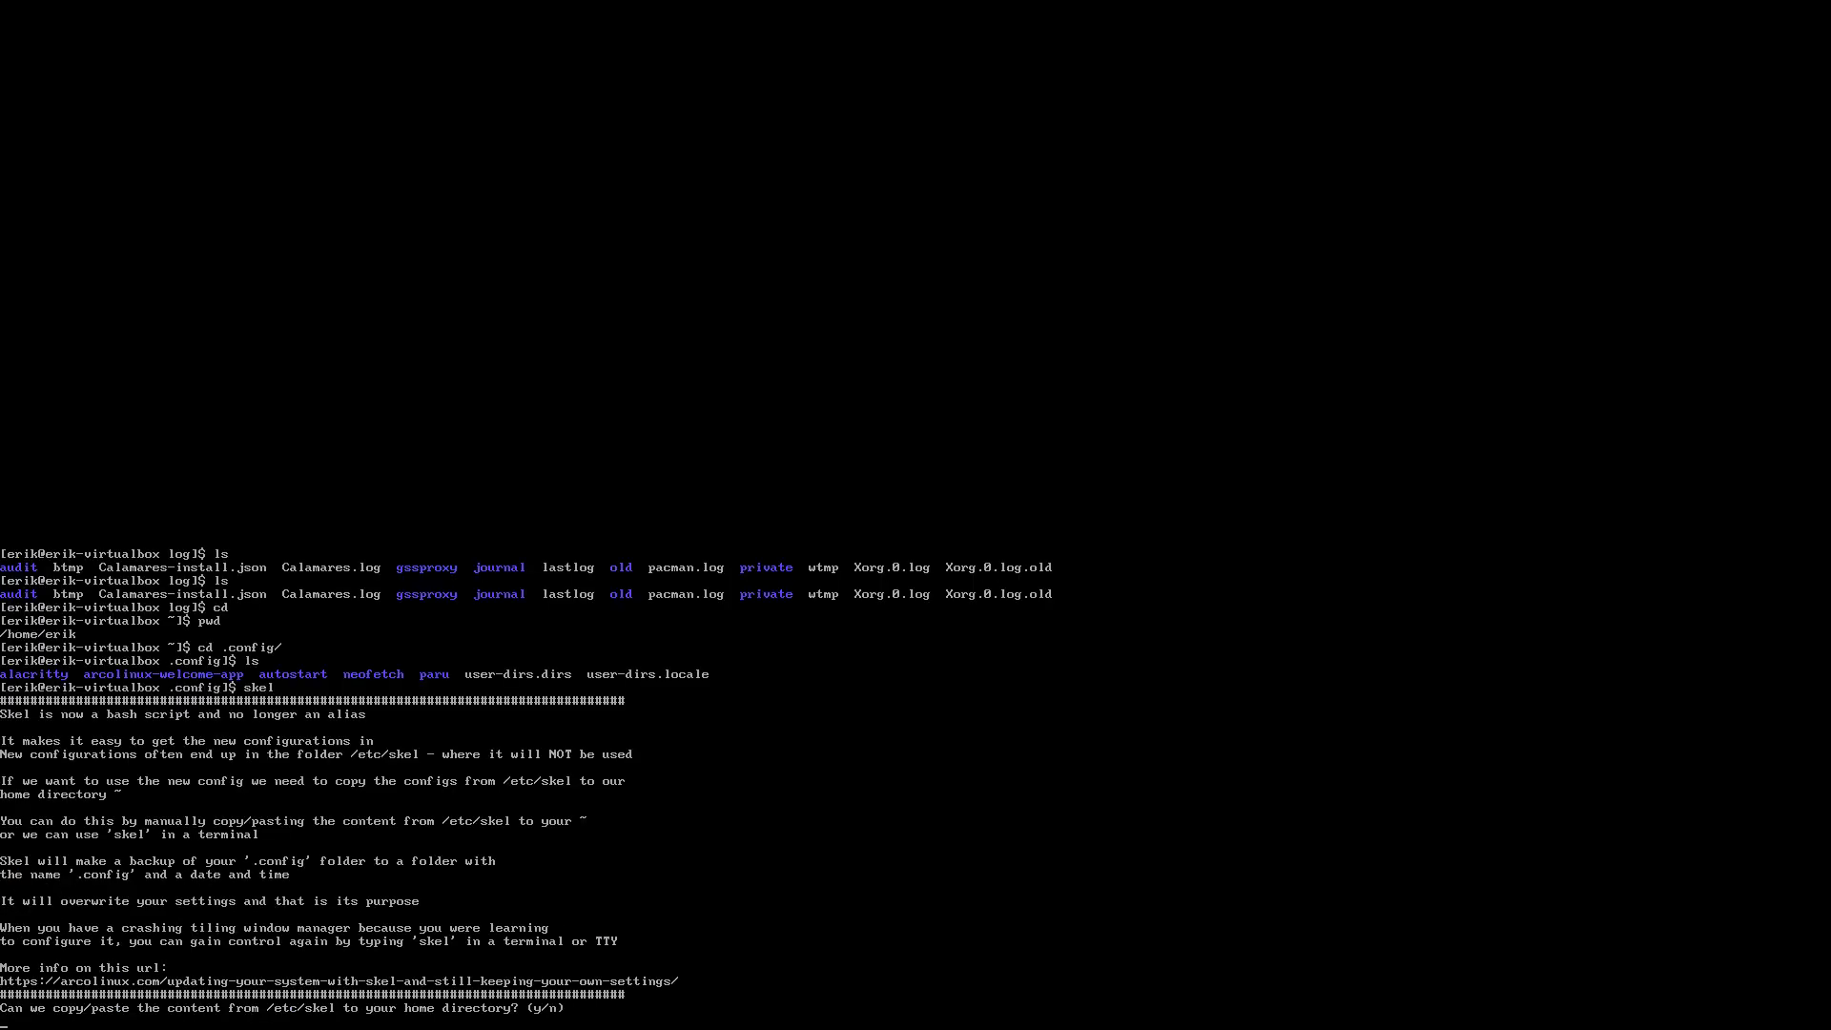
pyautogui.write('y')
pyautogui.press('Return')
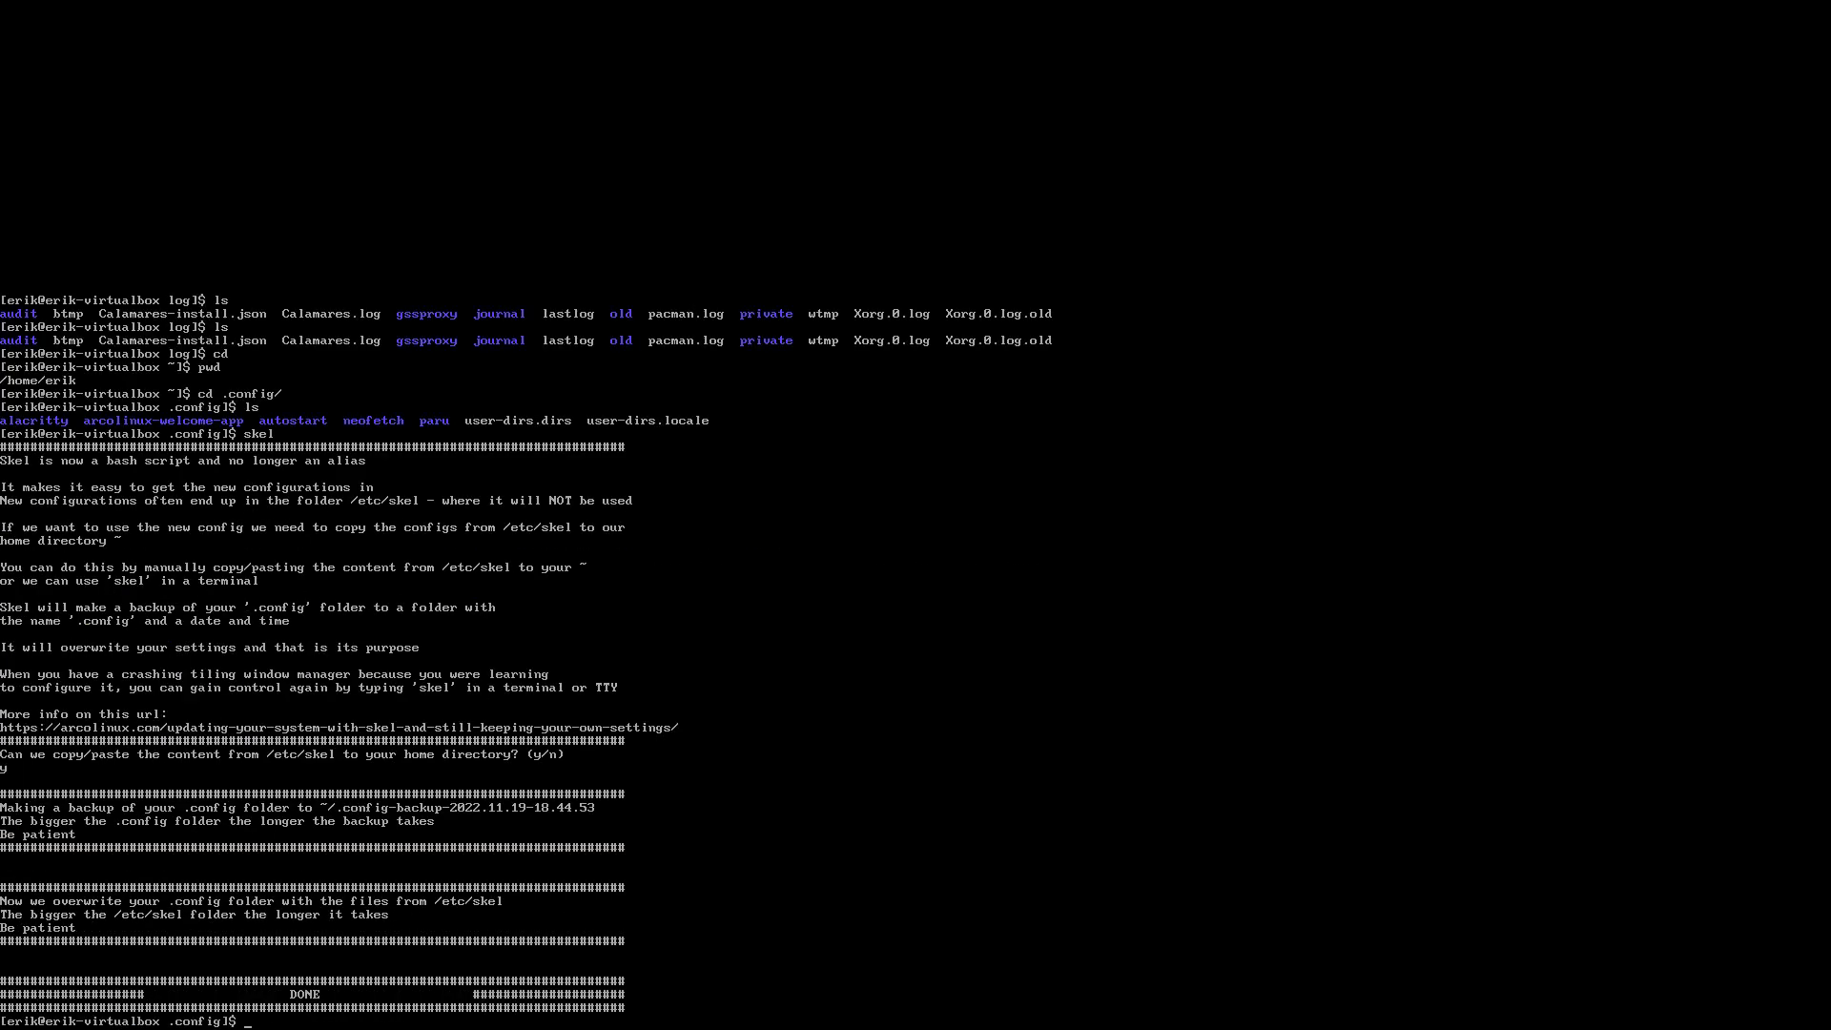
pyautogui.write('sr')
pyautogui.press('Return')
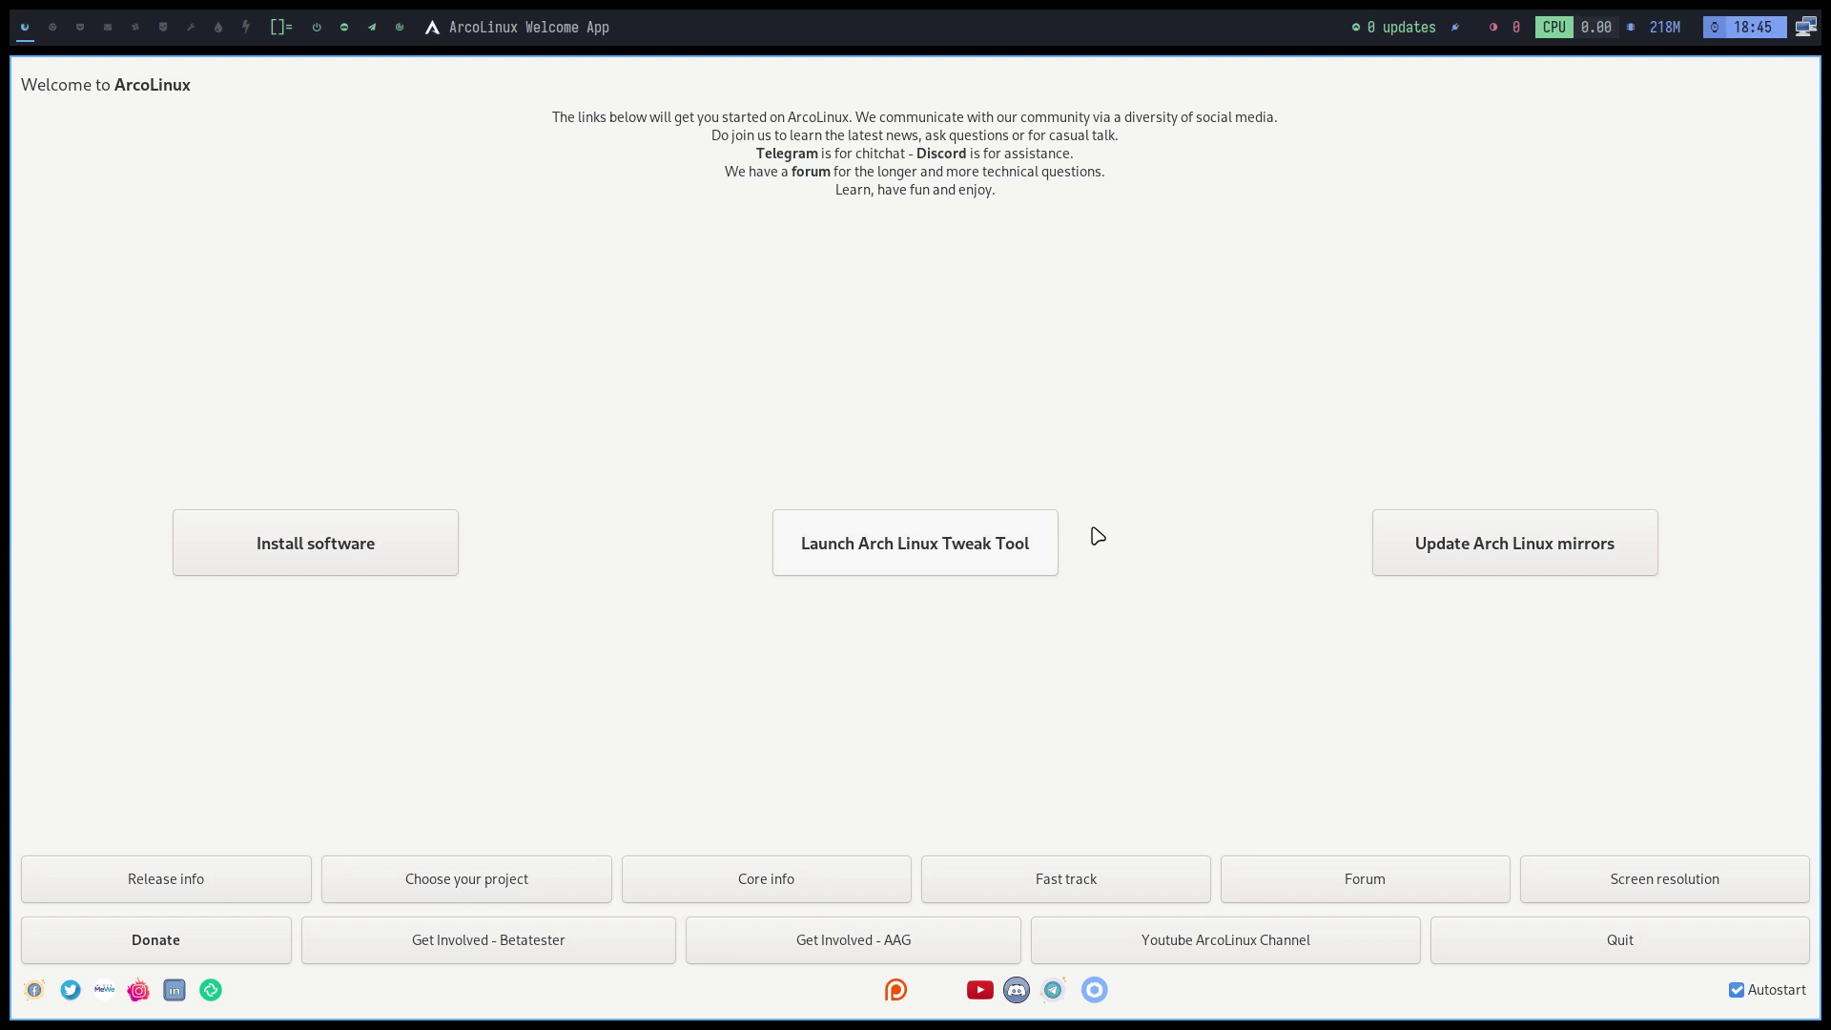
# Untick Autostart so the ArcoLinux Welcome App no longer launches at login
pyautogui.click(1757, 992)
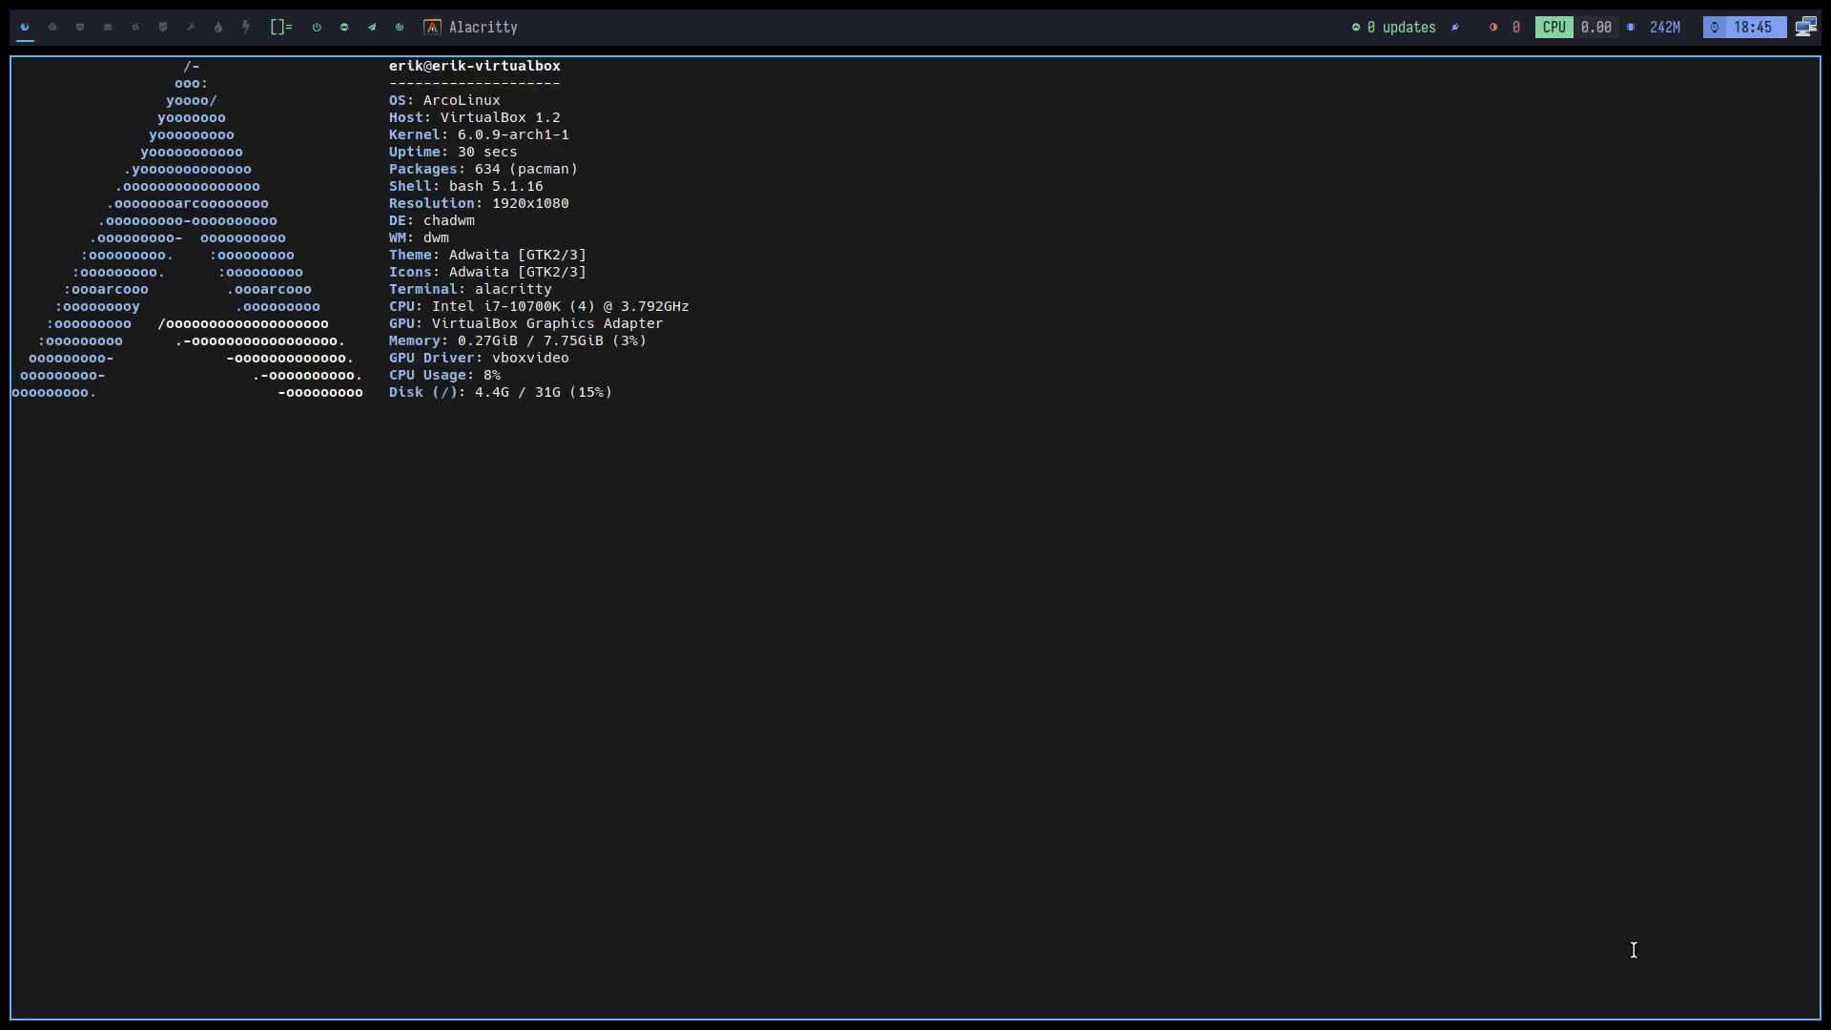
# Install nitrogen and feh with pacman, giving the sudo password and accepting gtkmm
pyautogui.write('sudo')
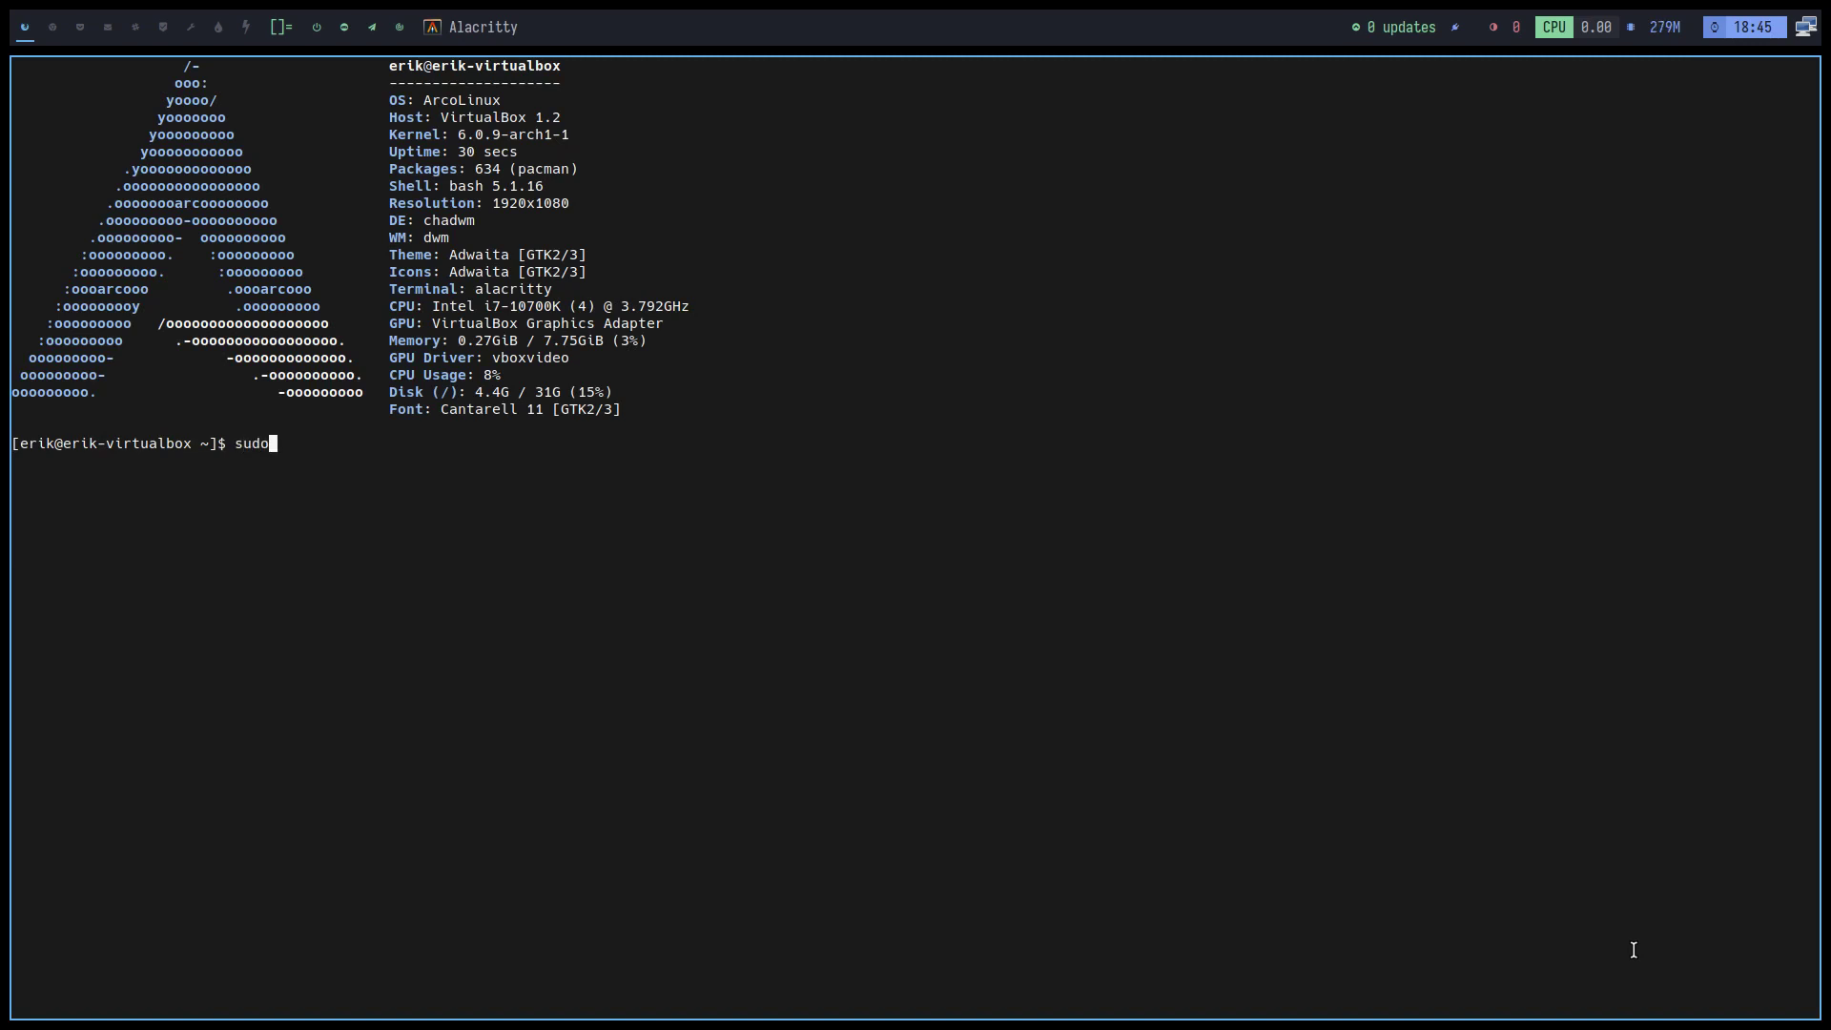
pyautogui.write(' pacman -S nitrogen feh')
pyautogui.press('Return')
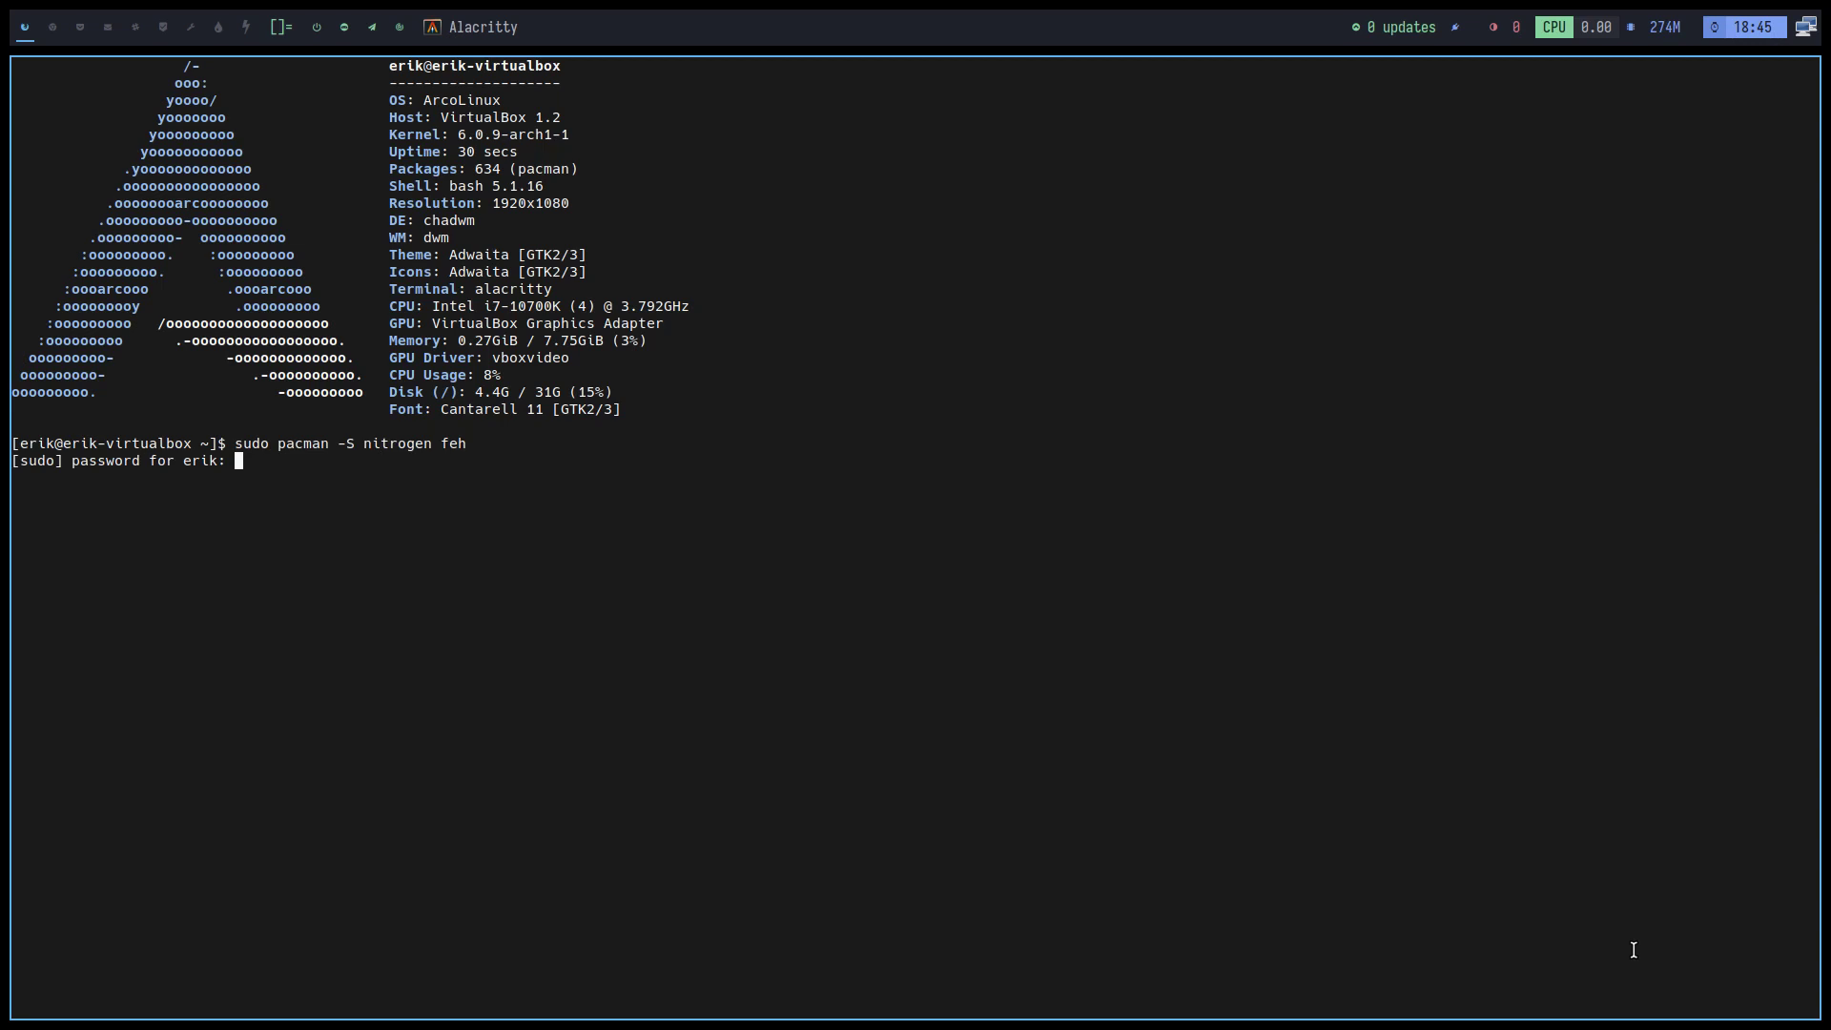
pyautogui.press('Return')
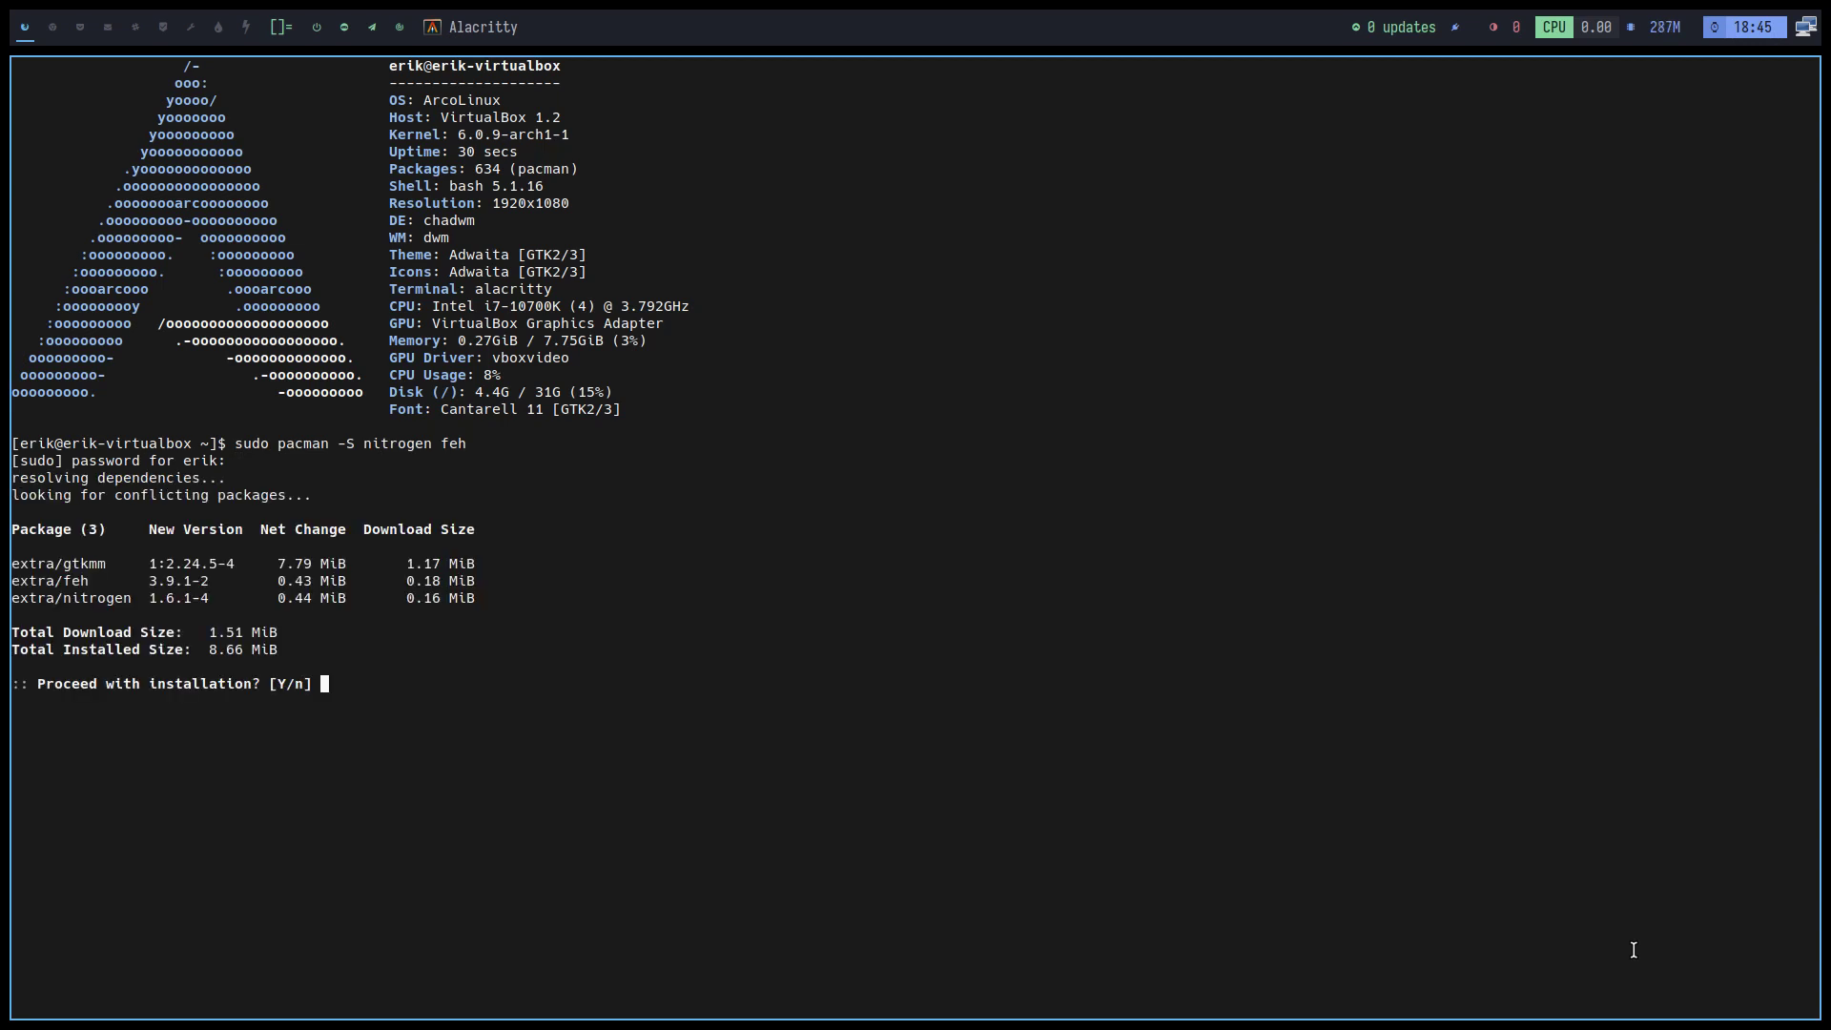
pyautogui.press('Return')
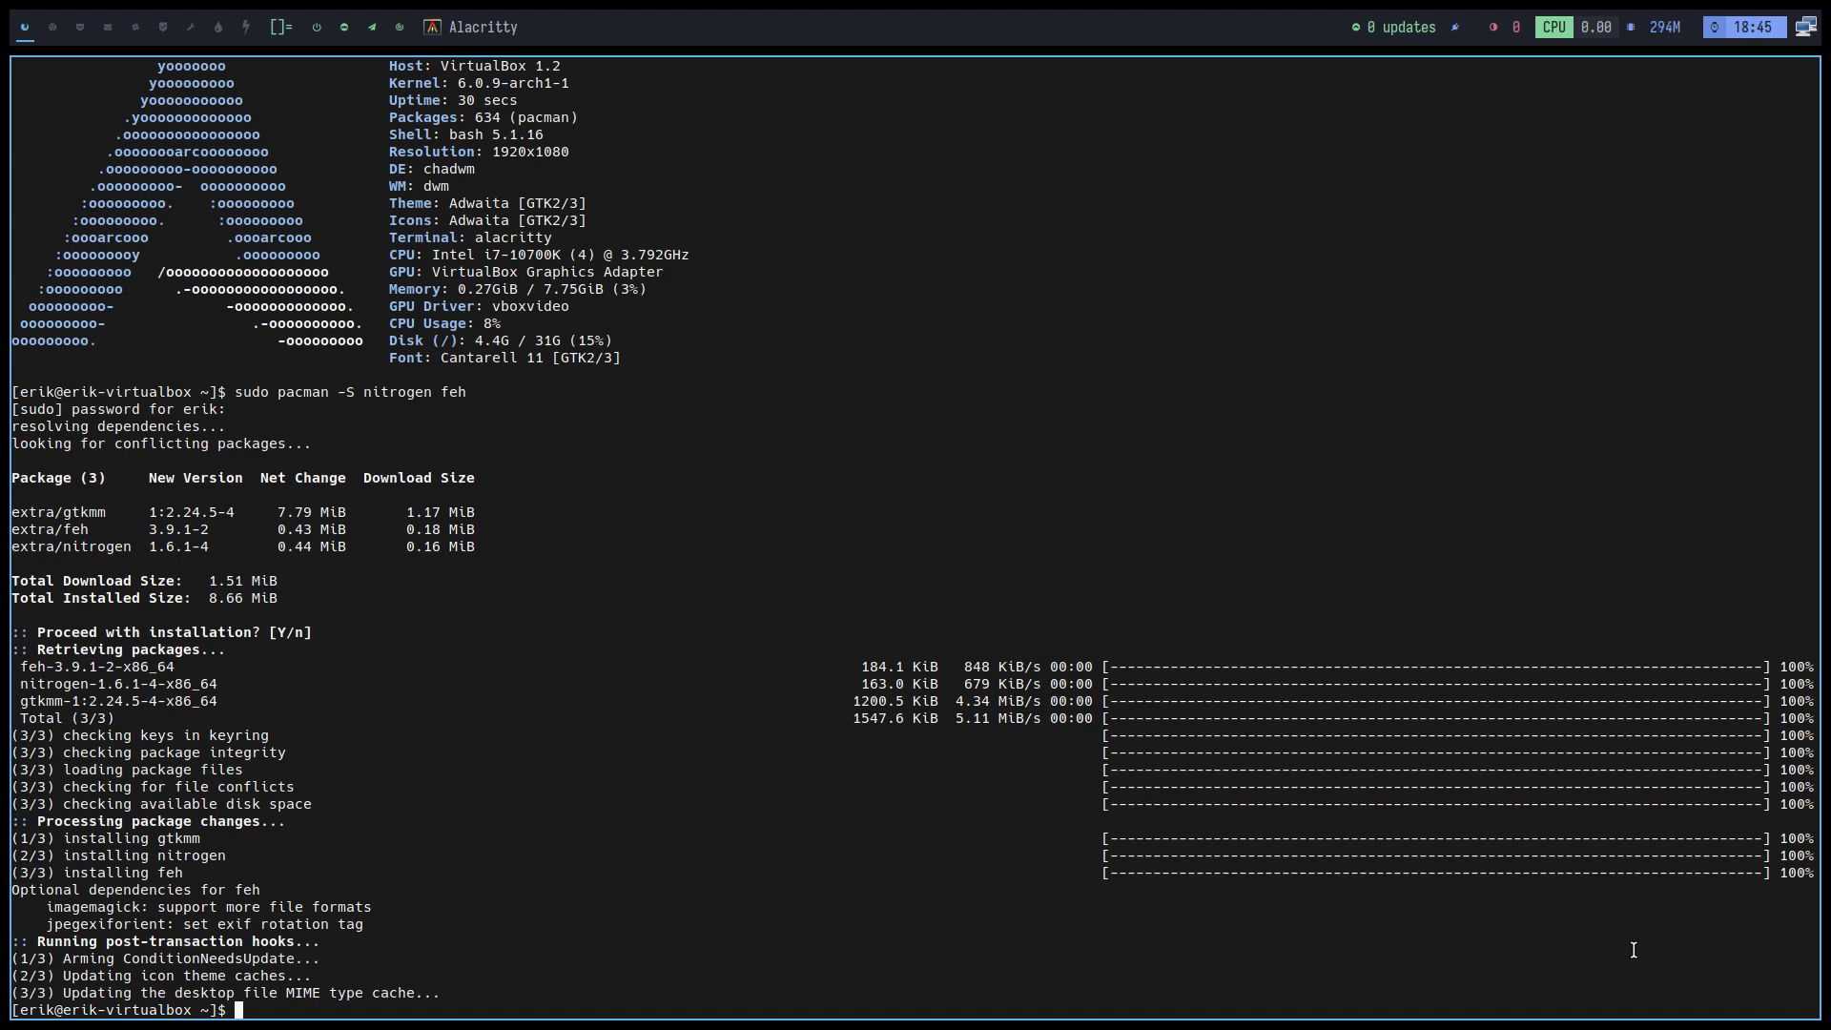
# Install archlinux-logout-git and archlinux-tweak-tool-git (36 packages), then bring up ArchLinux Logout
pyautogui.write('sudo pacman -S archlinux-logout-g')
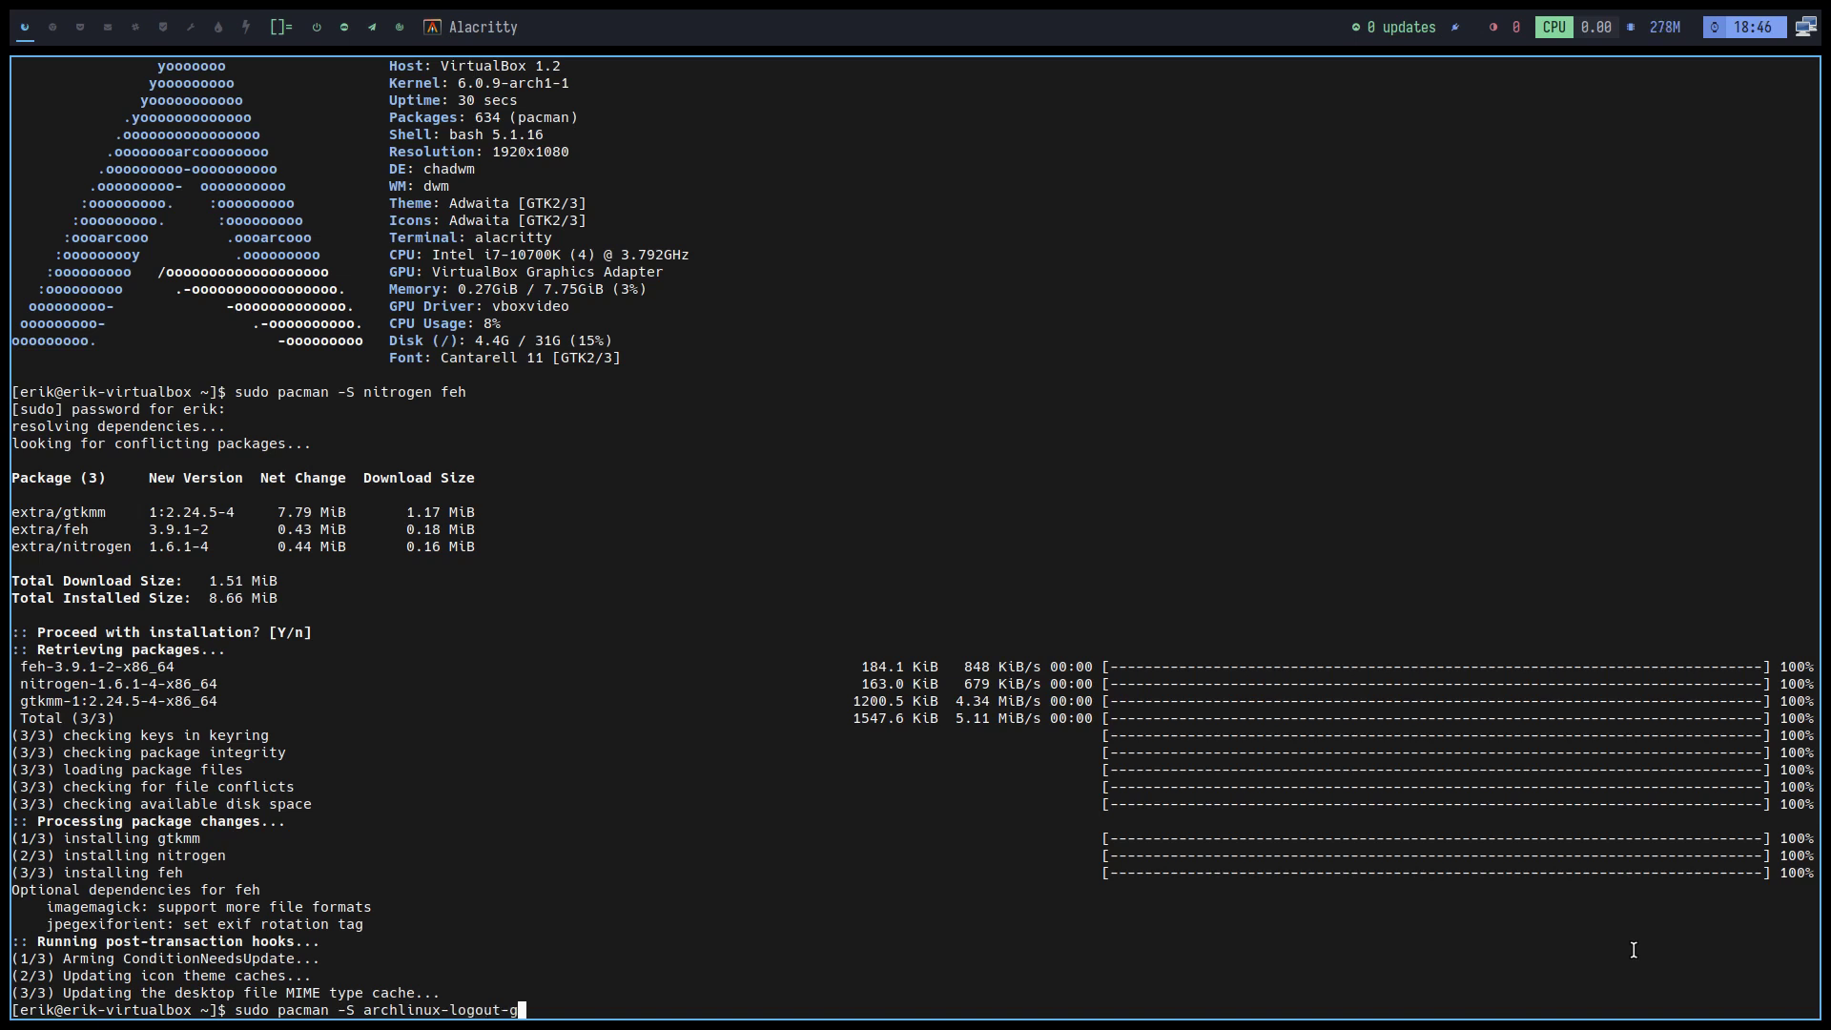
pyautogui.write('it t archlinux-tweak-tool-git')
pyautogui.press('Return')
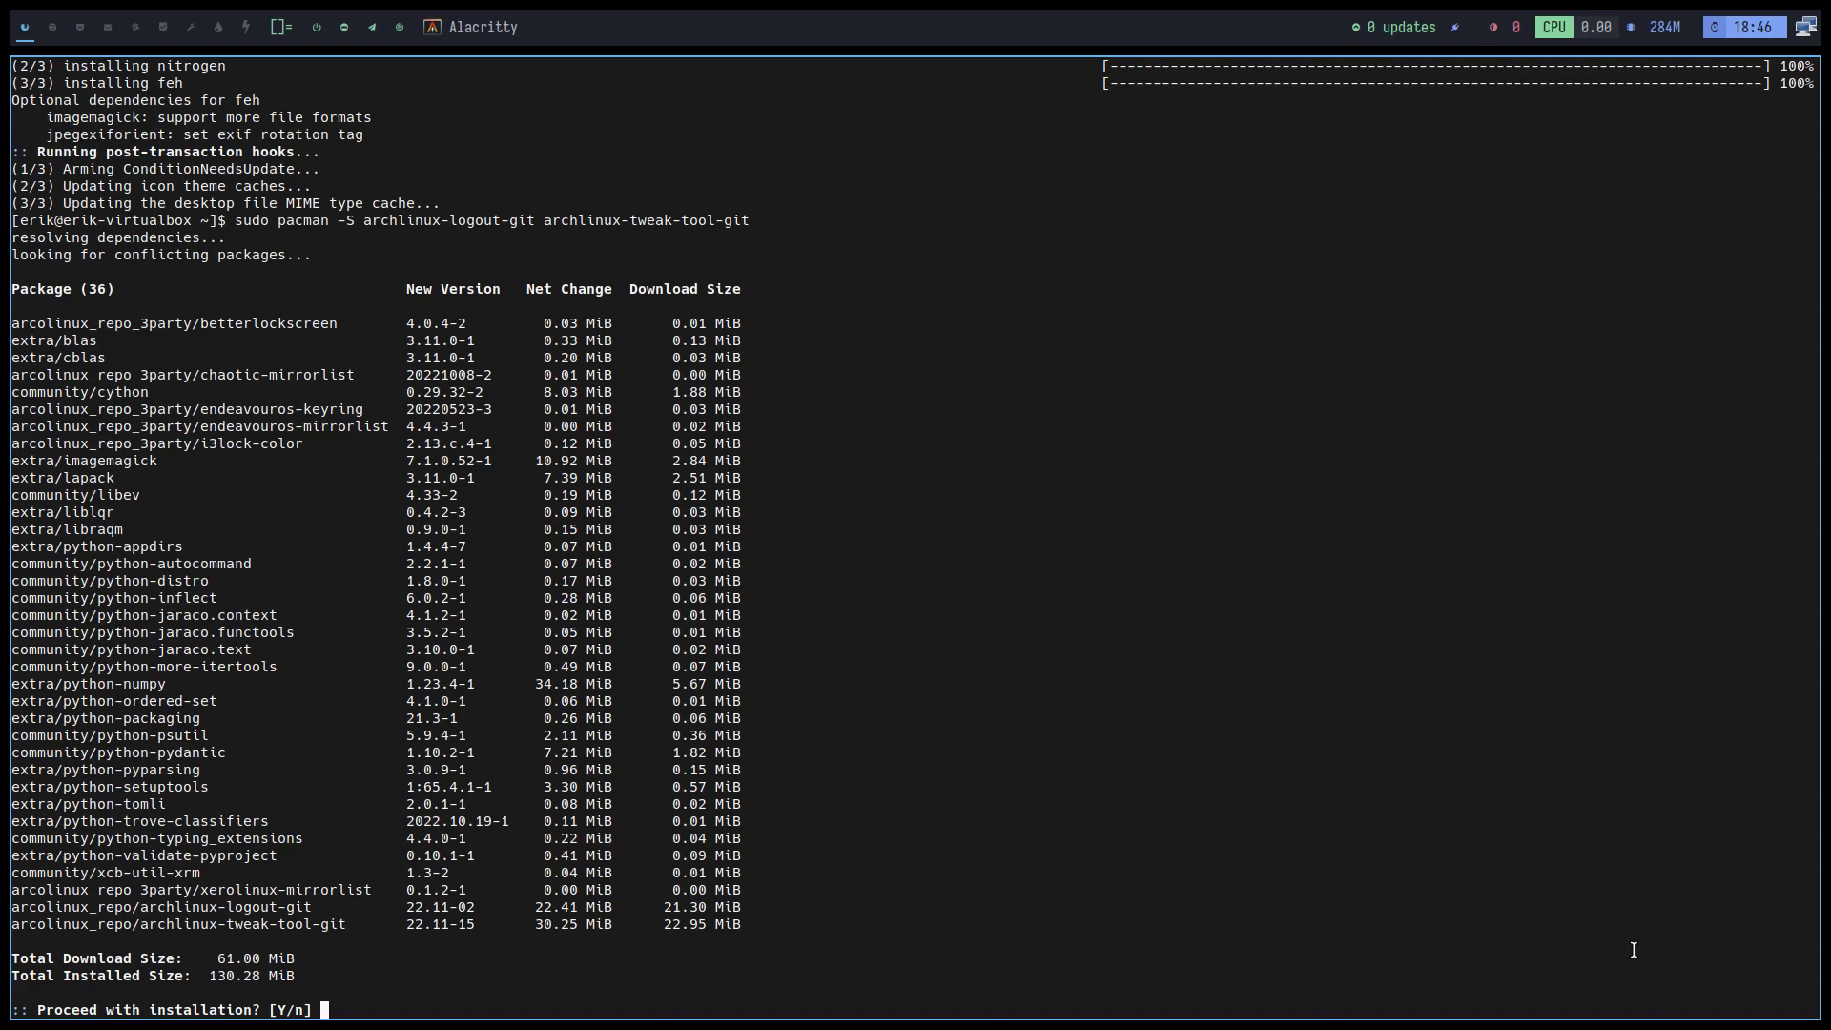
pyautogui.press('Return')
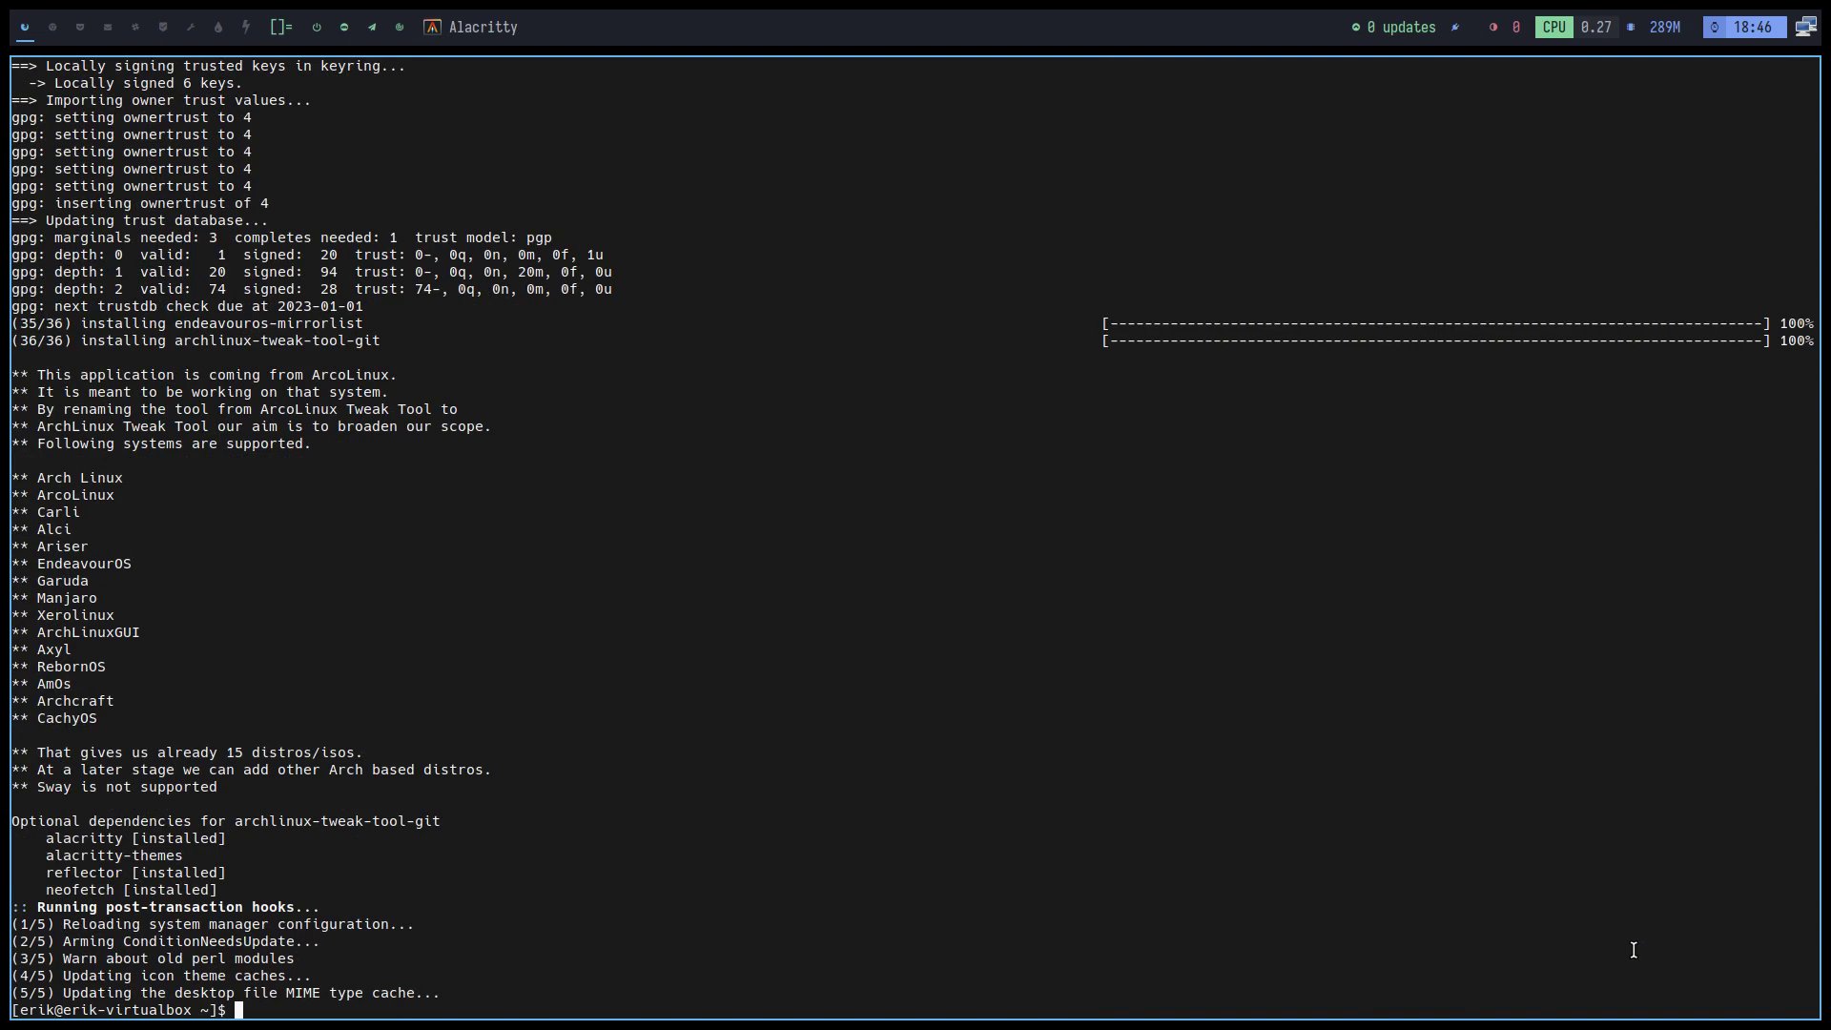
pyautogui.press('super+x')
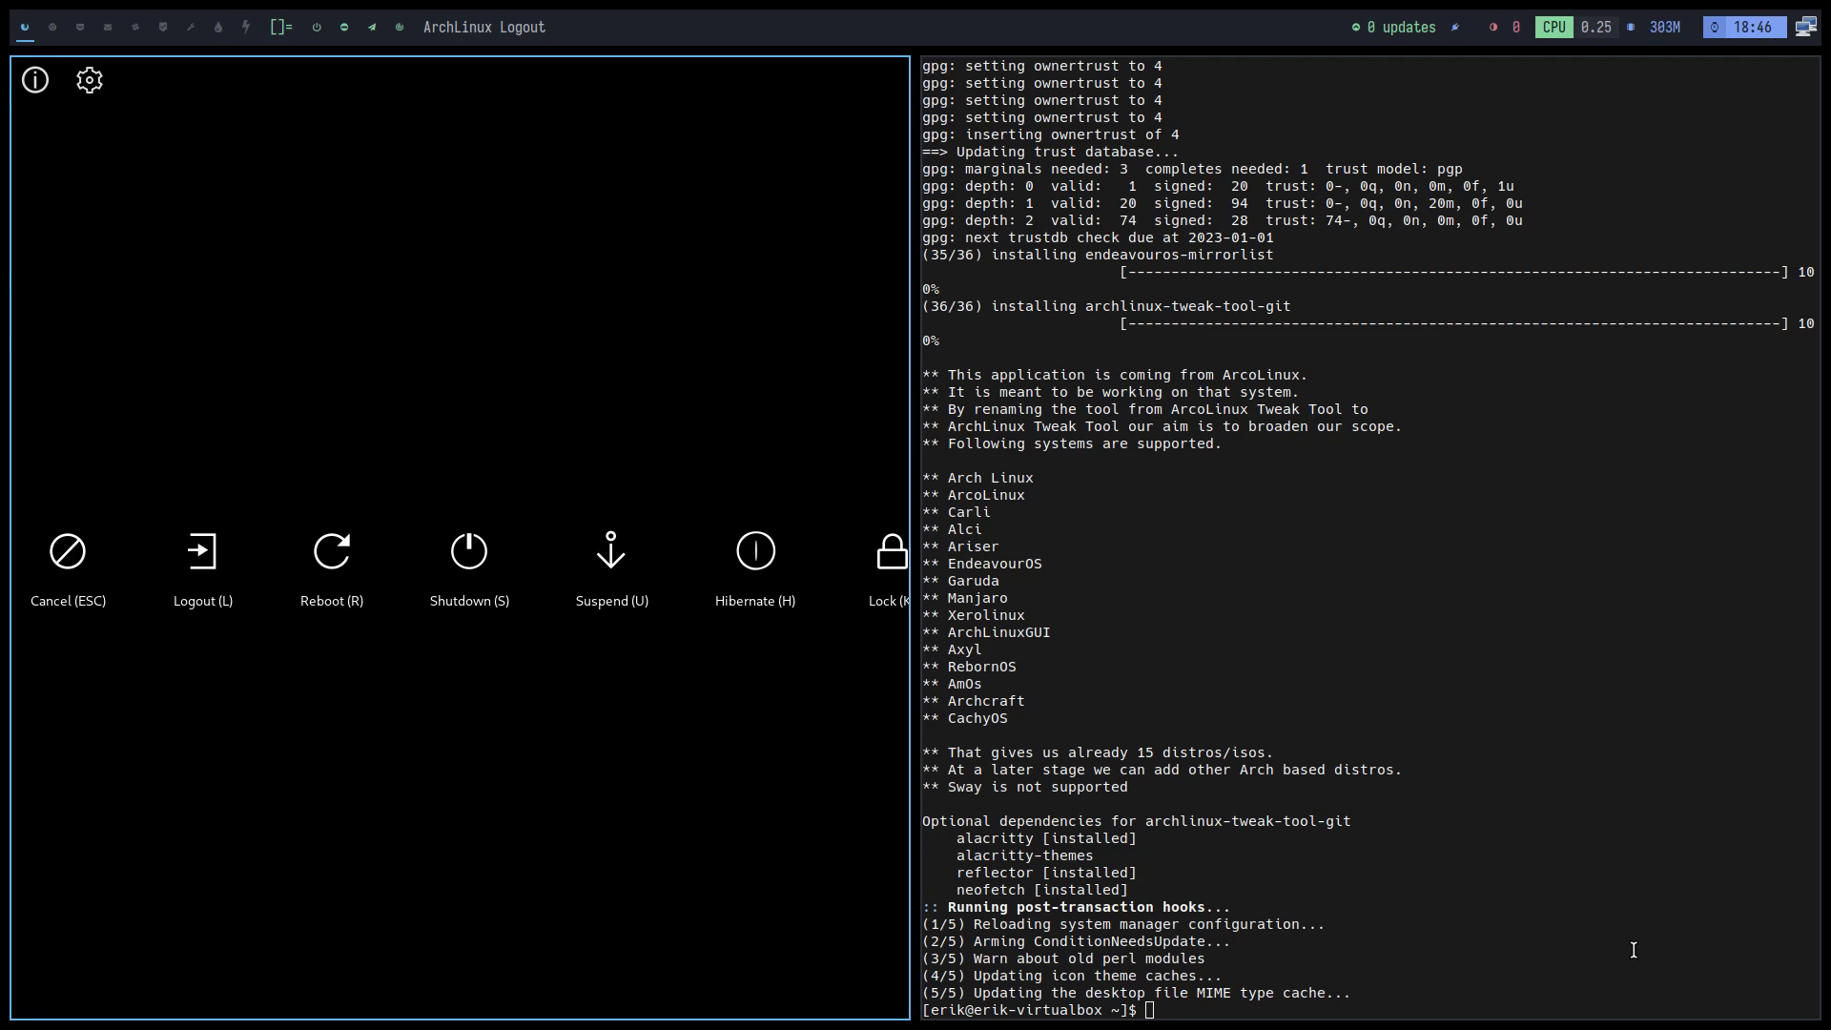
# Log out and back in, then install dmenu from a new terminal and test it
pyautogui.press('l')
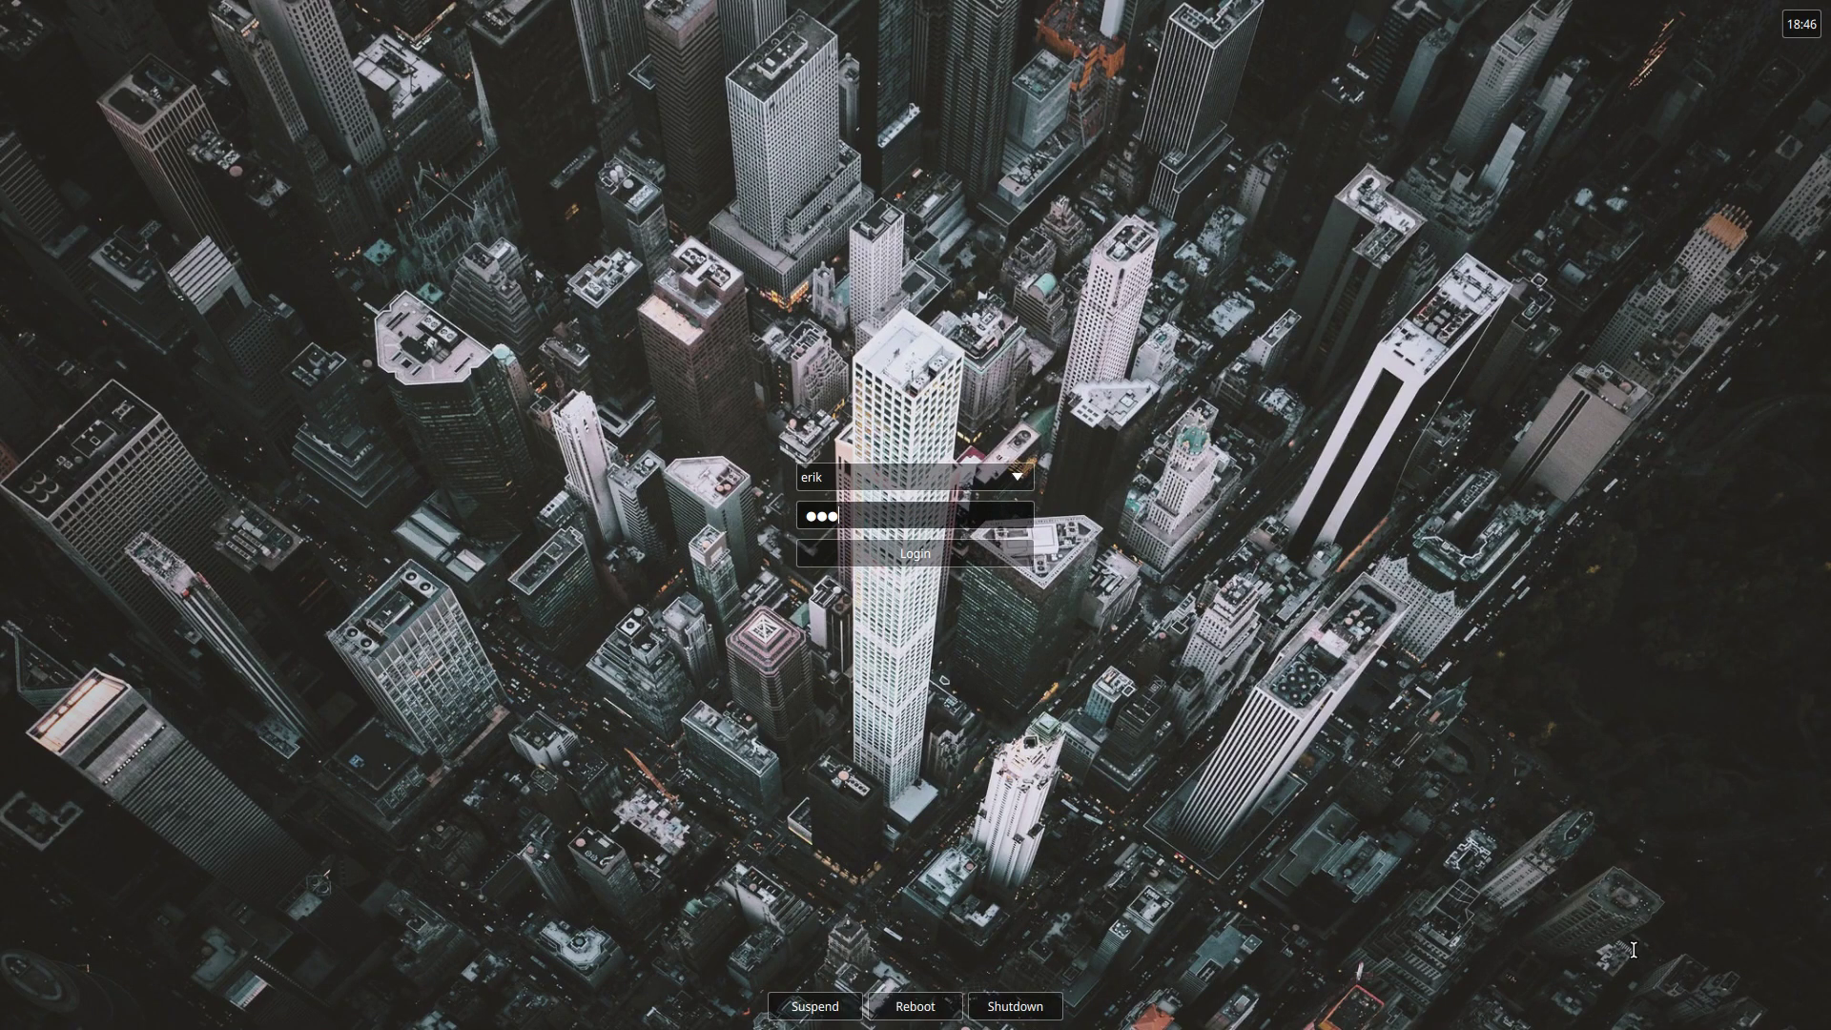
pyautogui.press('Return')
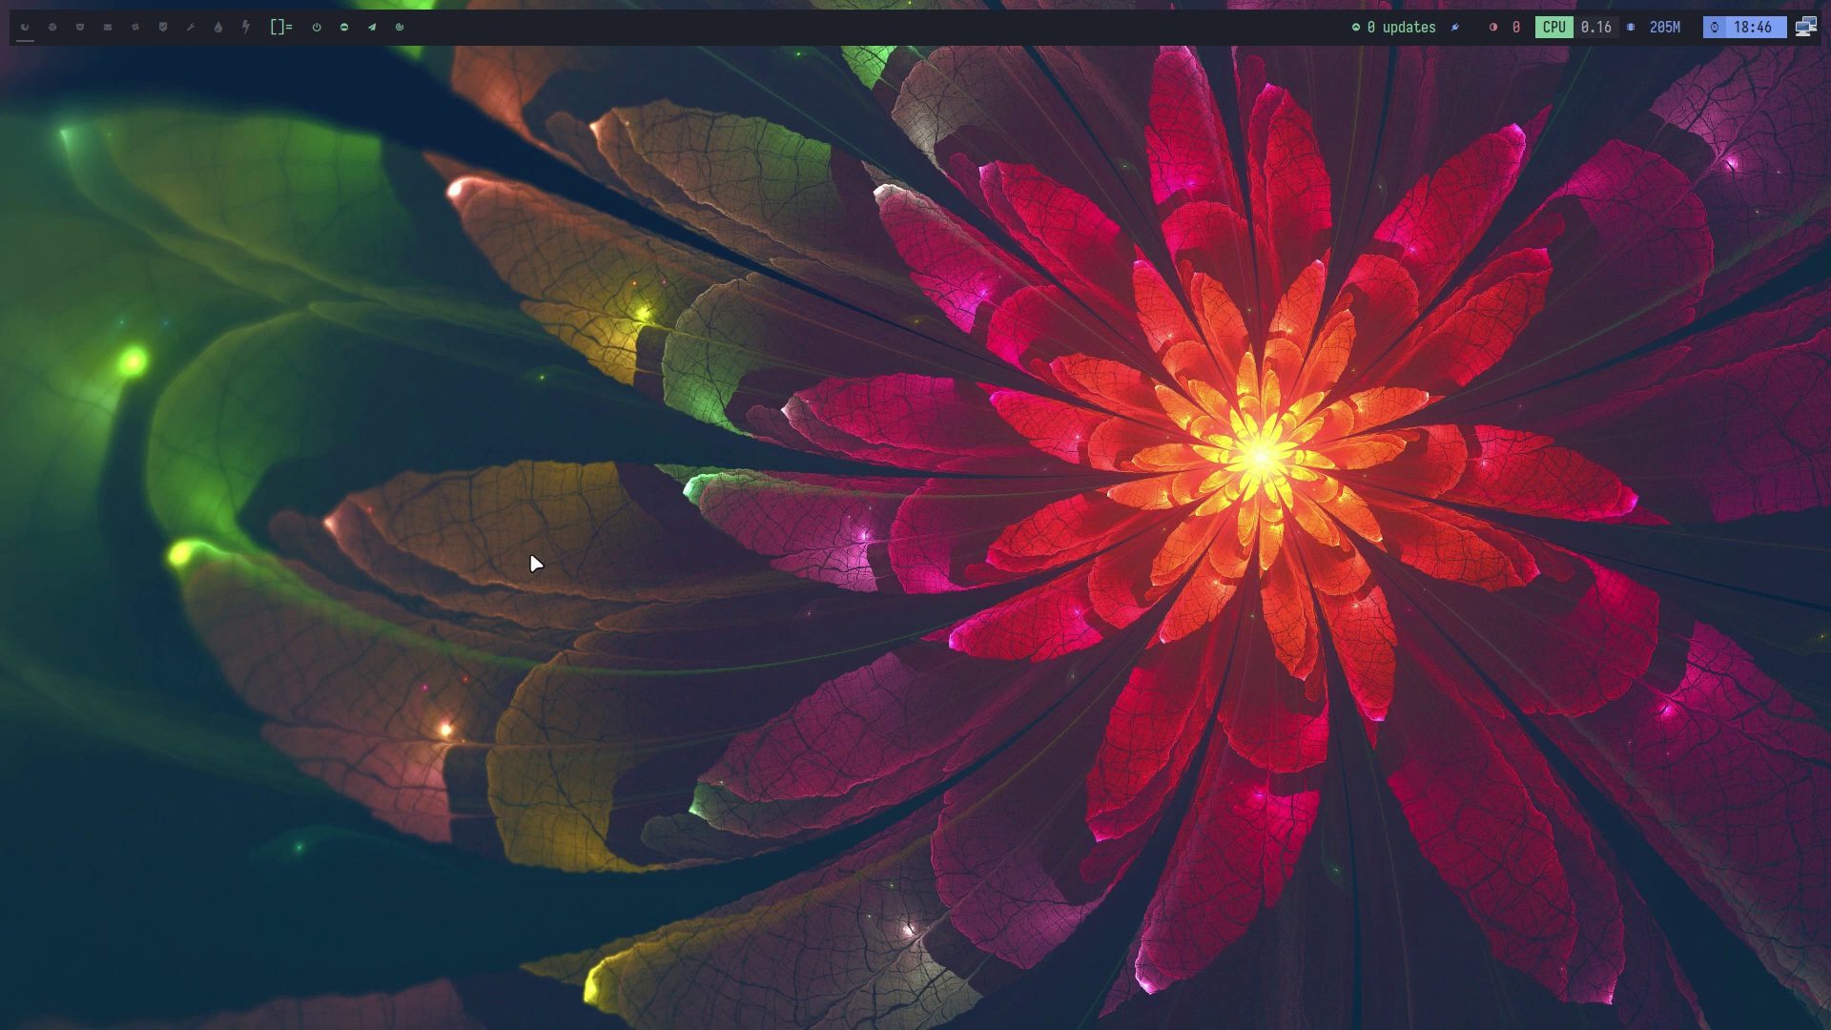
pyautogui.press('super+Return')
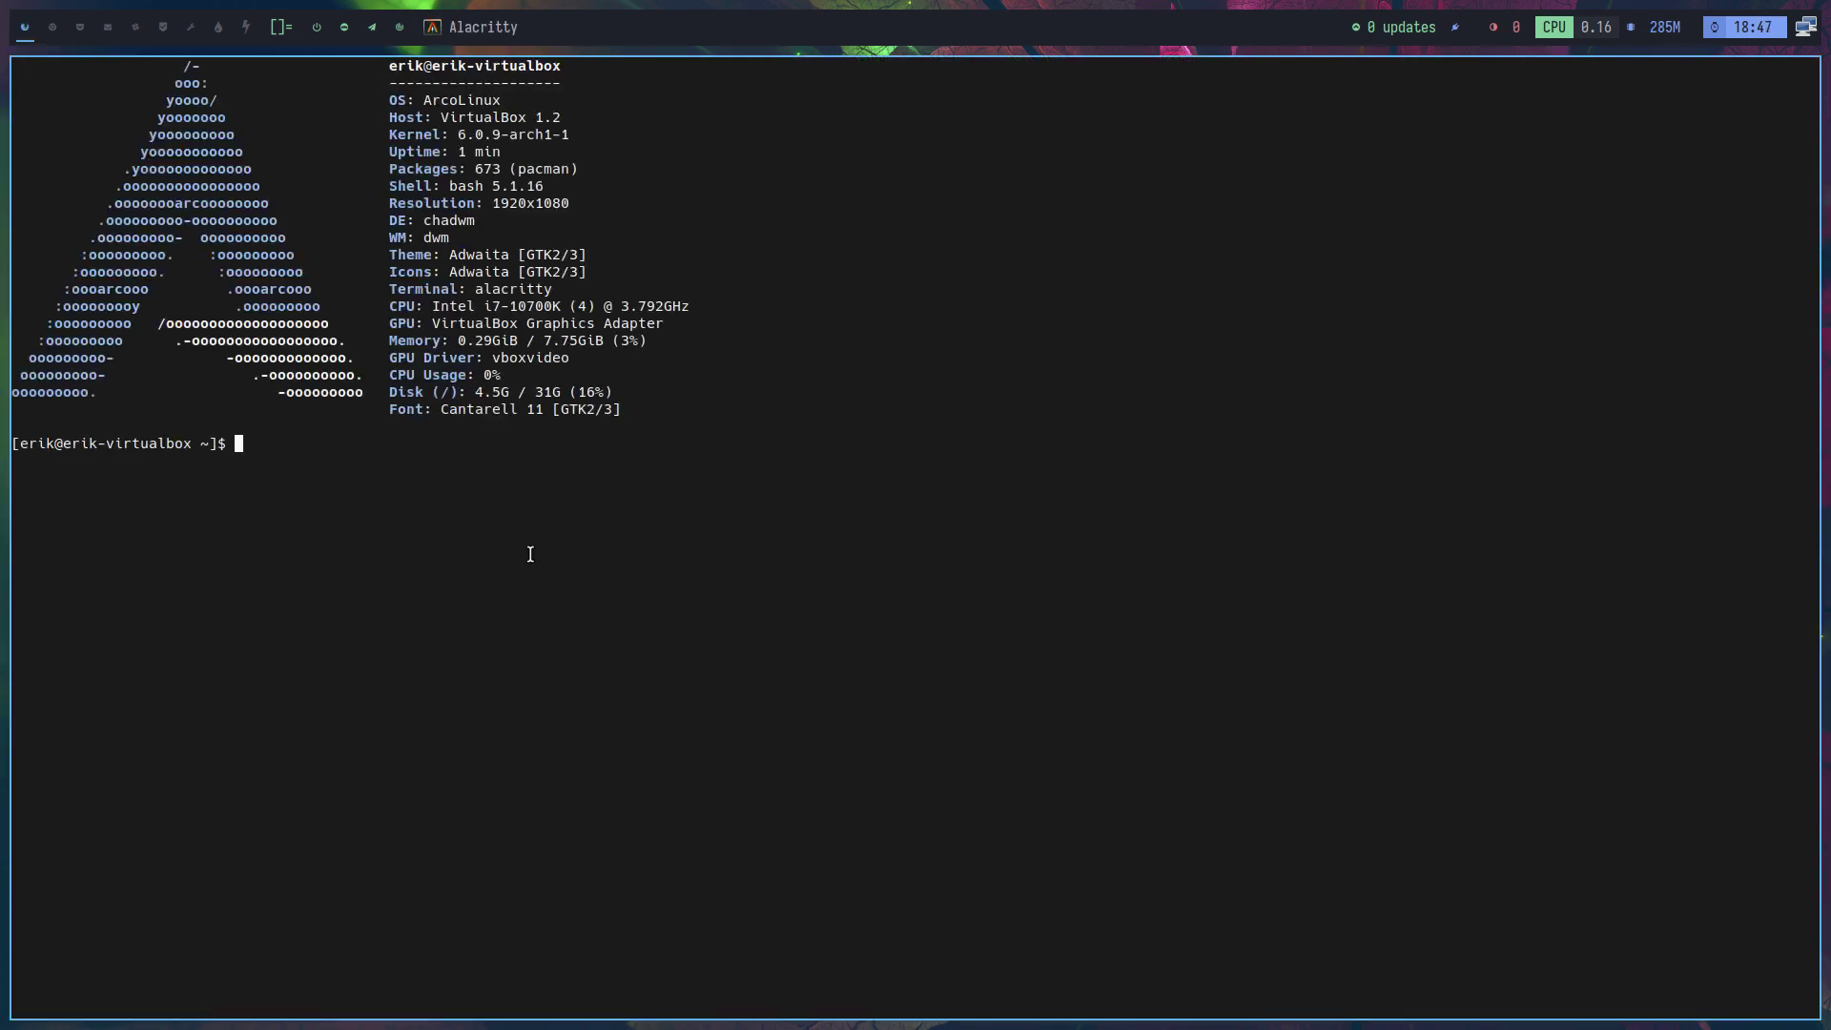
pyautogui.write('sudo pacman -S dmenu')
pyautogui.press('Return')
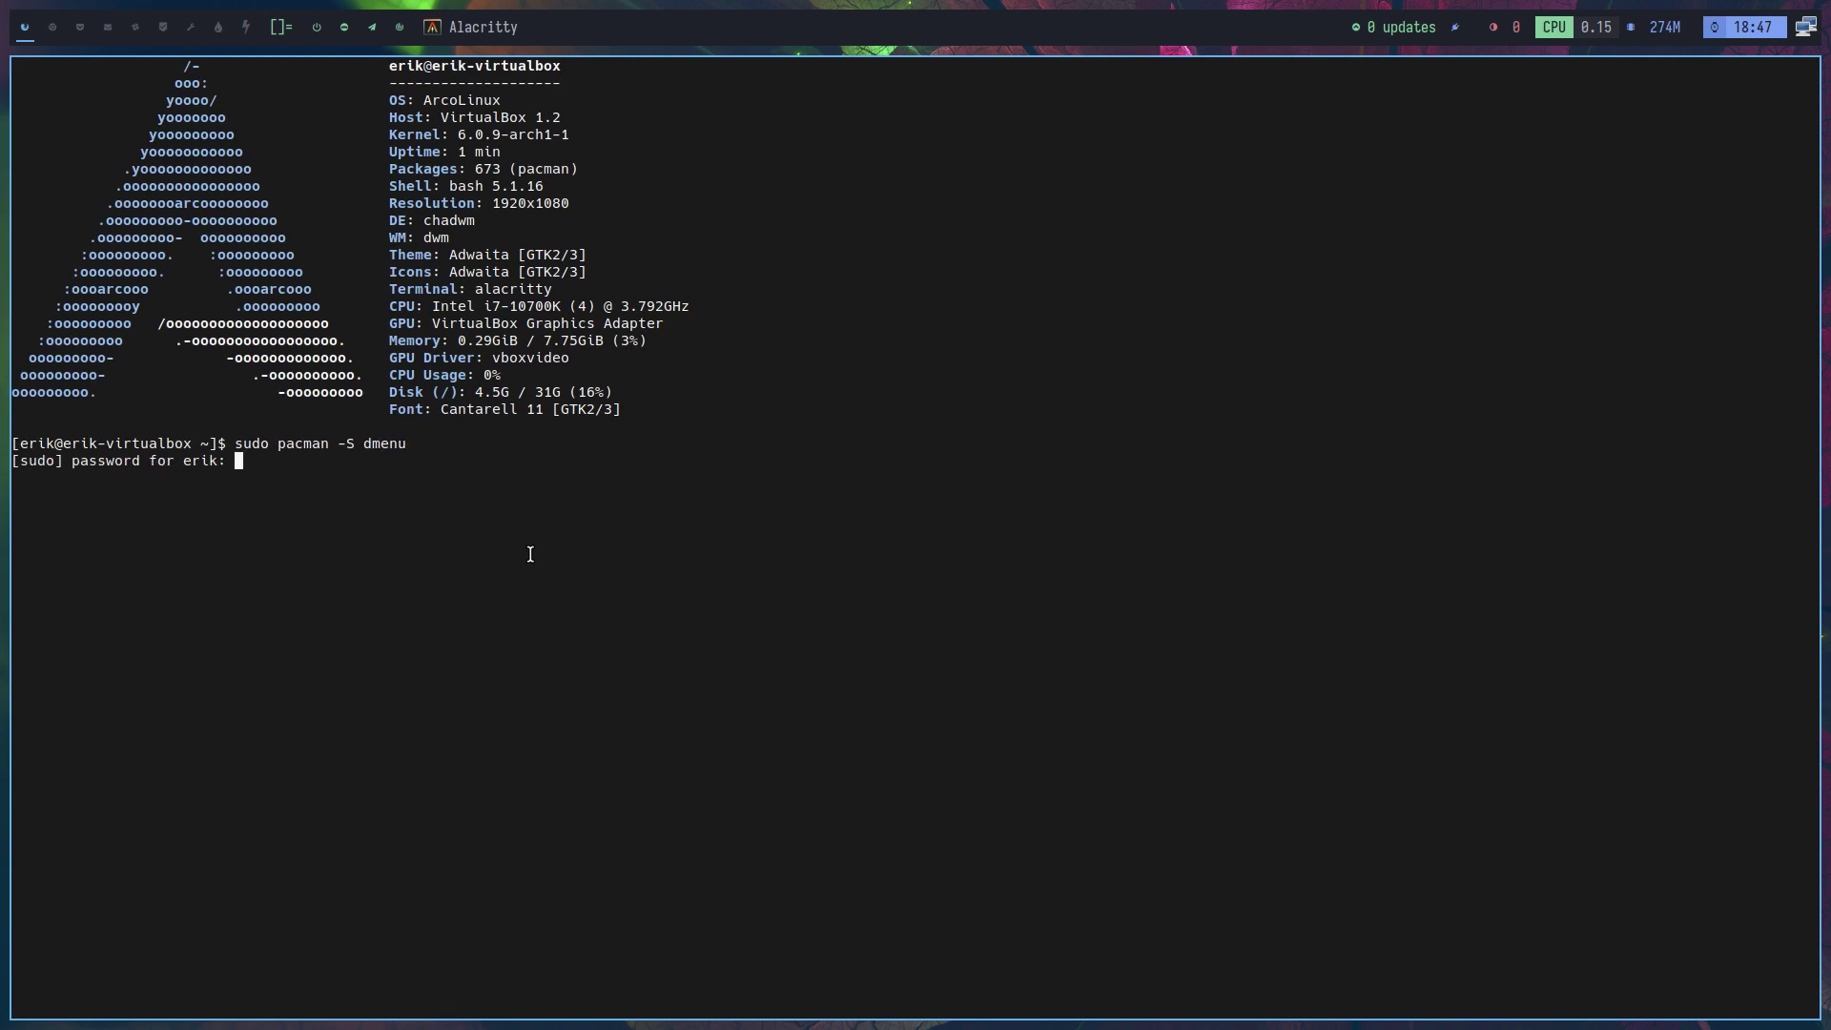
pyautogui.press('Return')
pyautogui.press('Return')
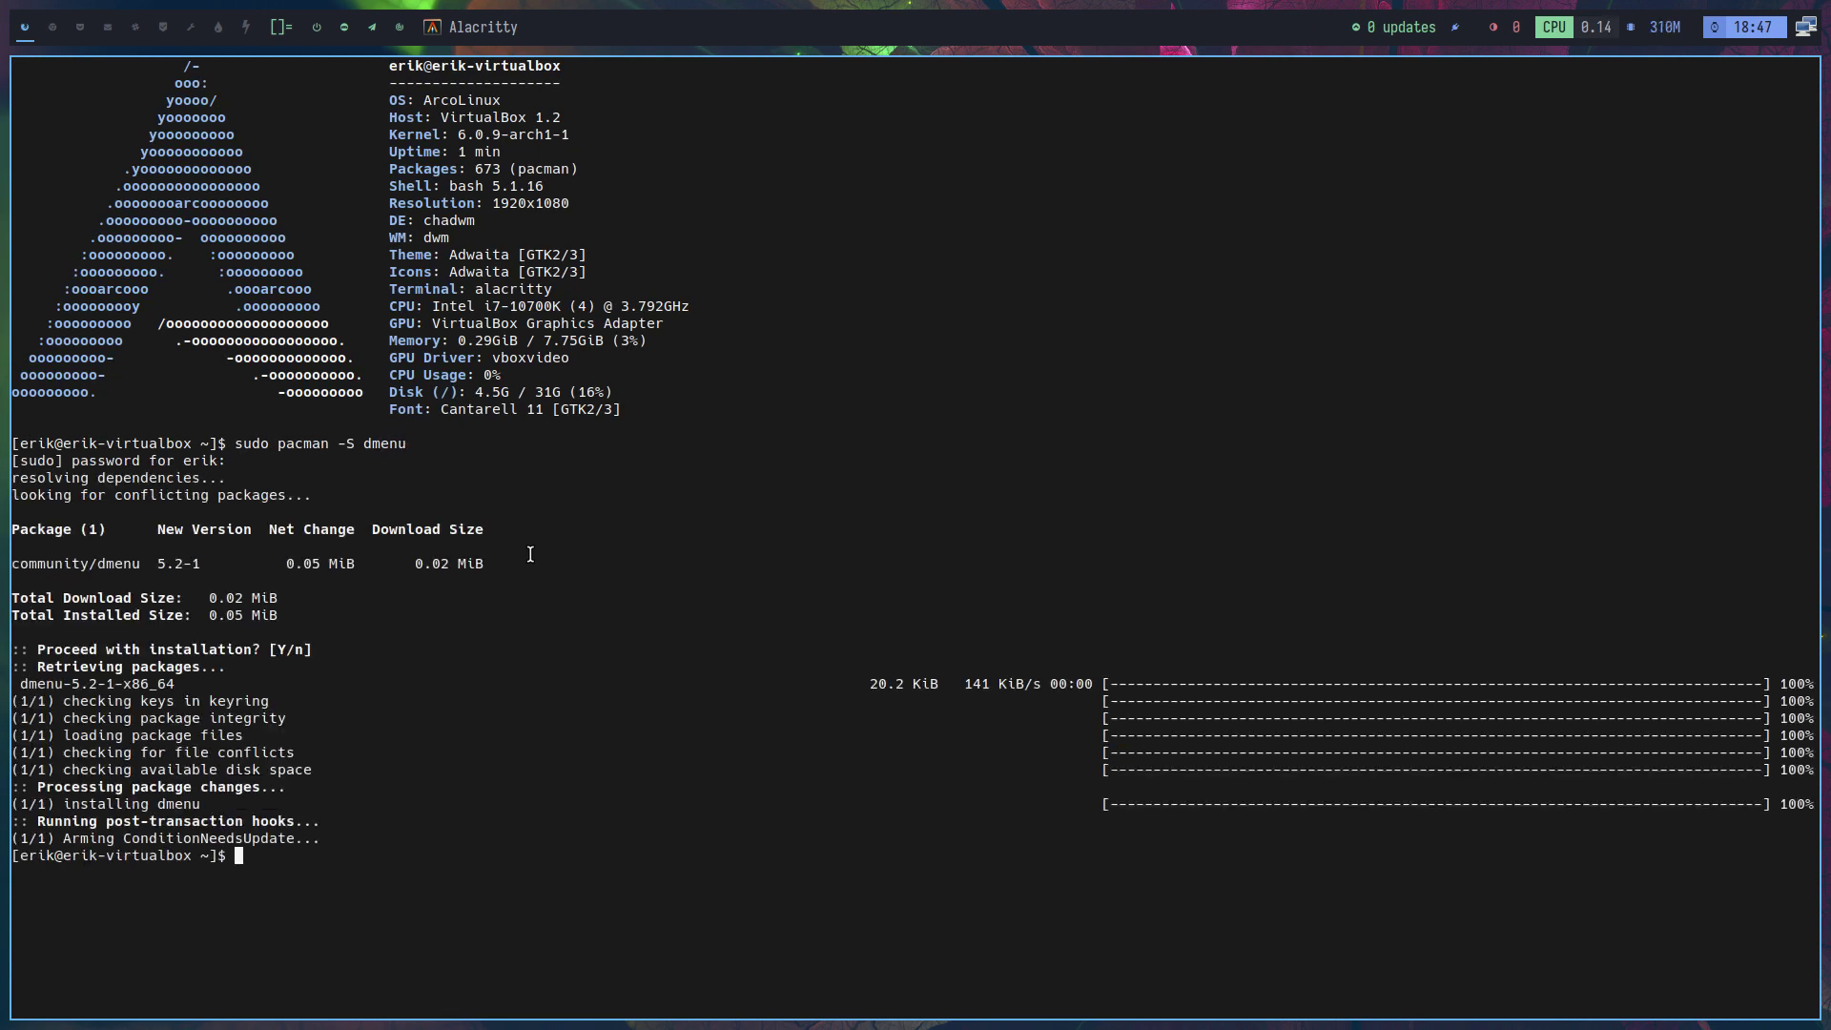
pyautogui.press('super+shift+Return')
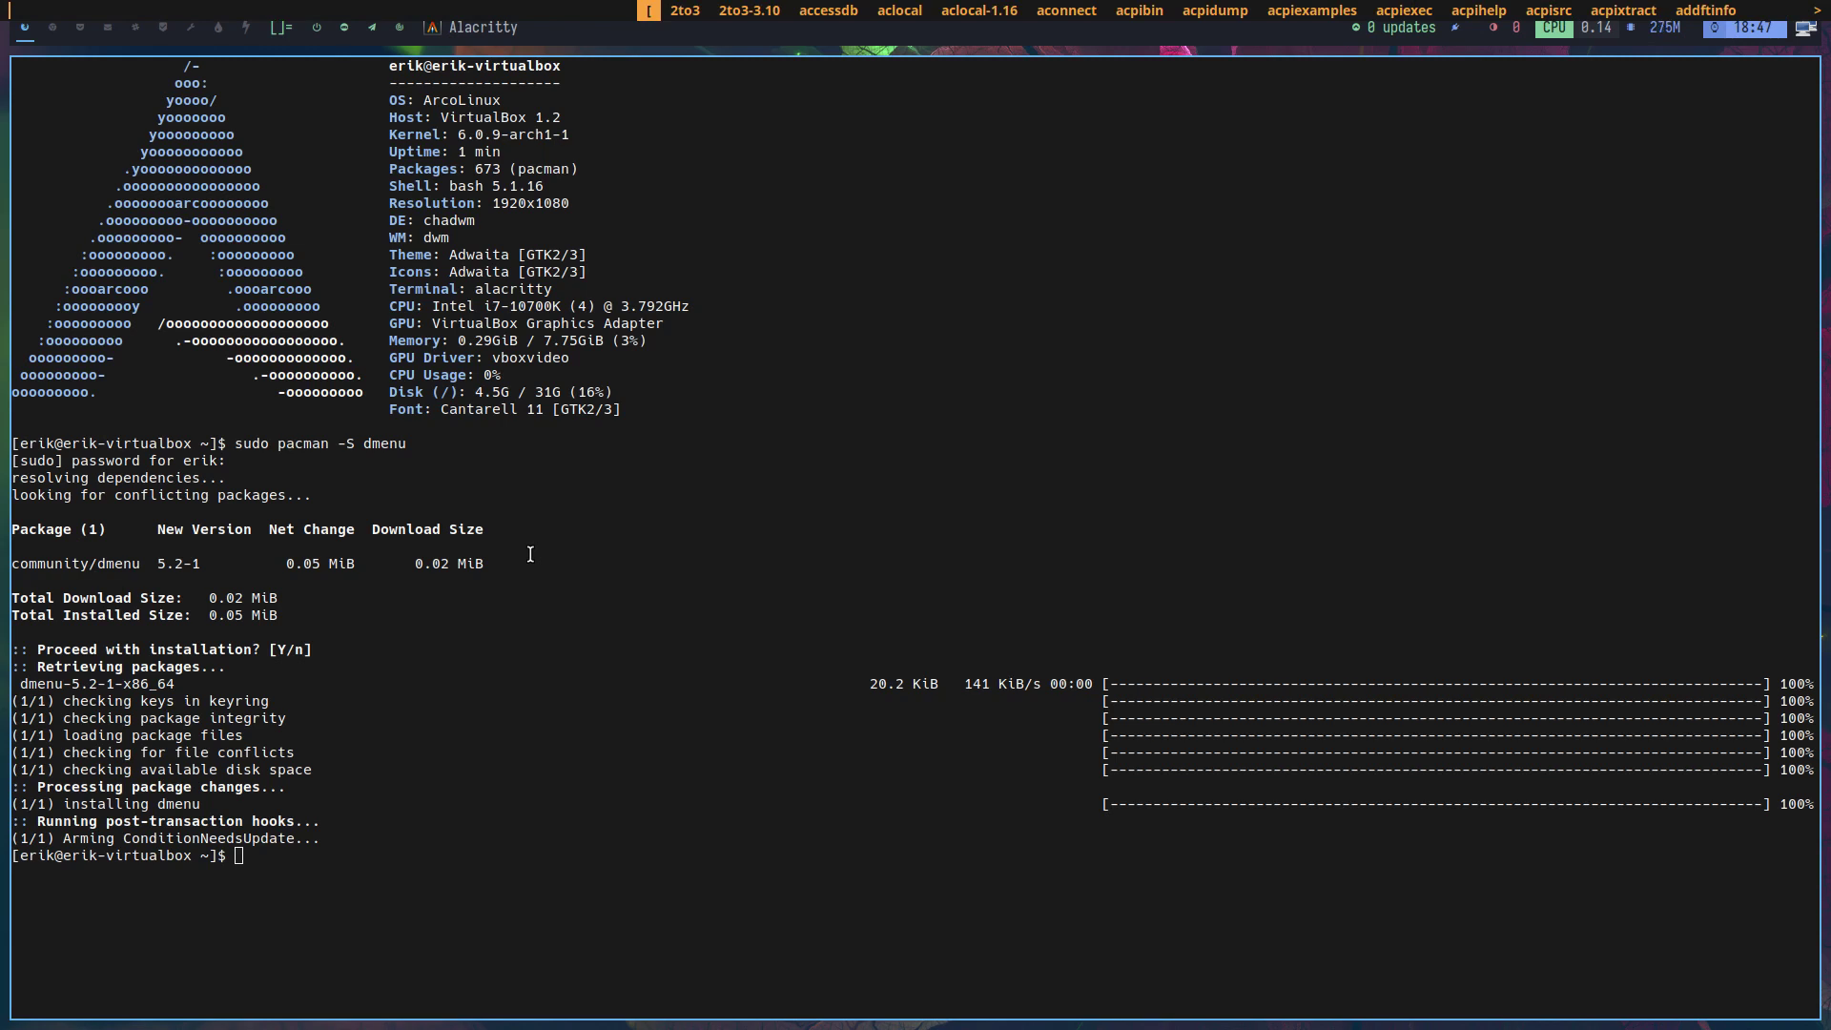
pyautogui.press('Escape')
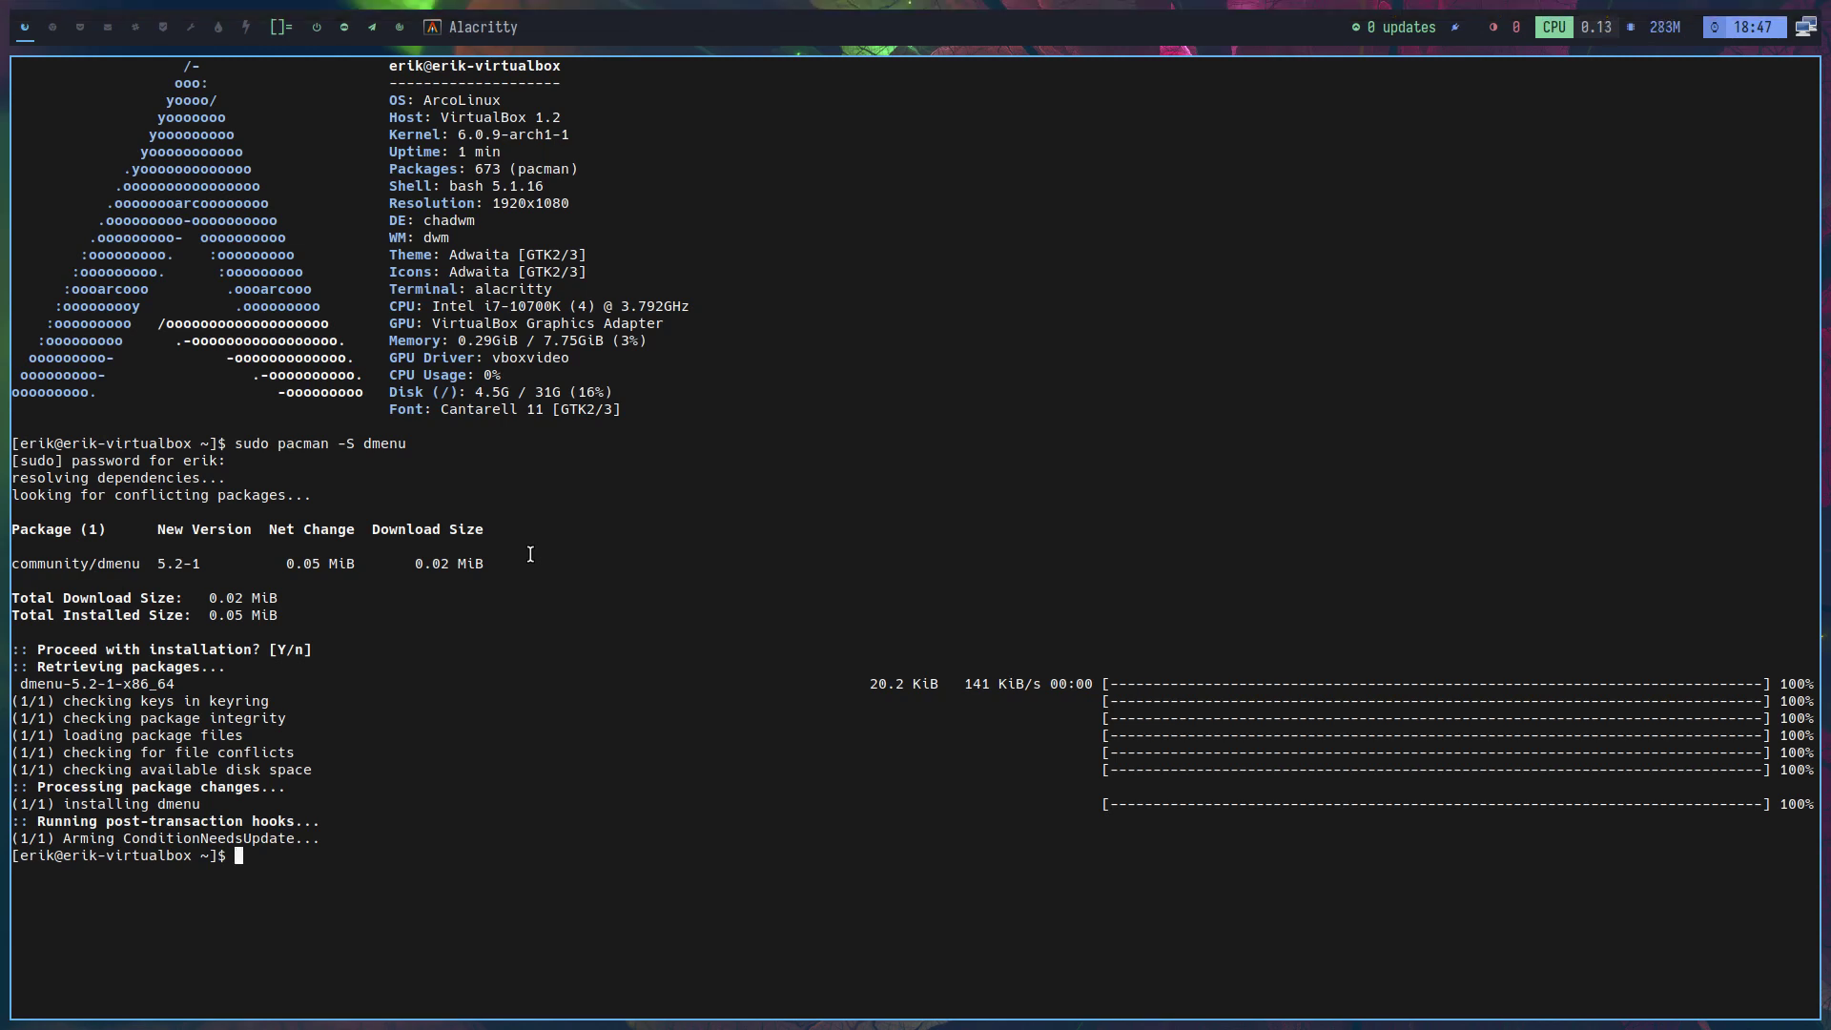
# Install picom with libconfig and start the compositor for terminal transparency
pyautogui.write('sudo pacman -S picom')
pyautogui.press('Return')
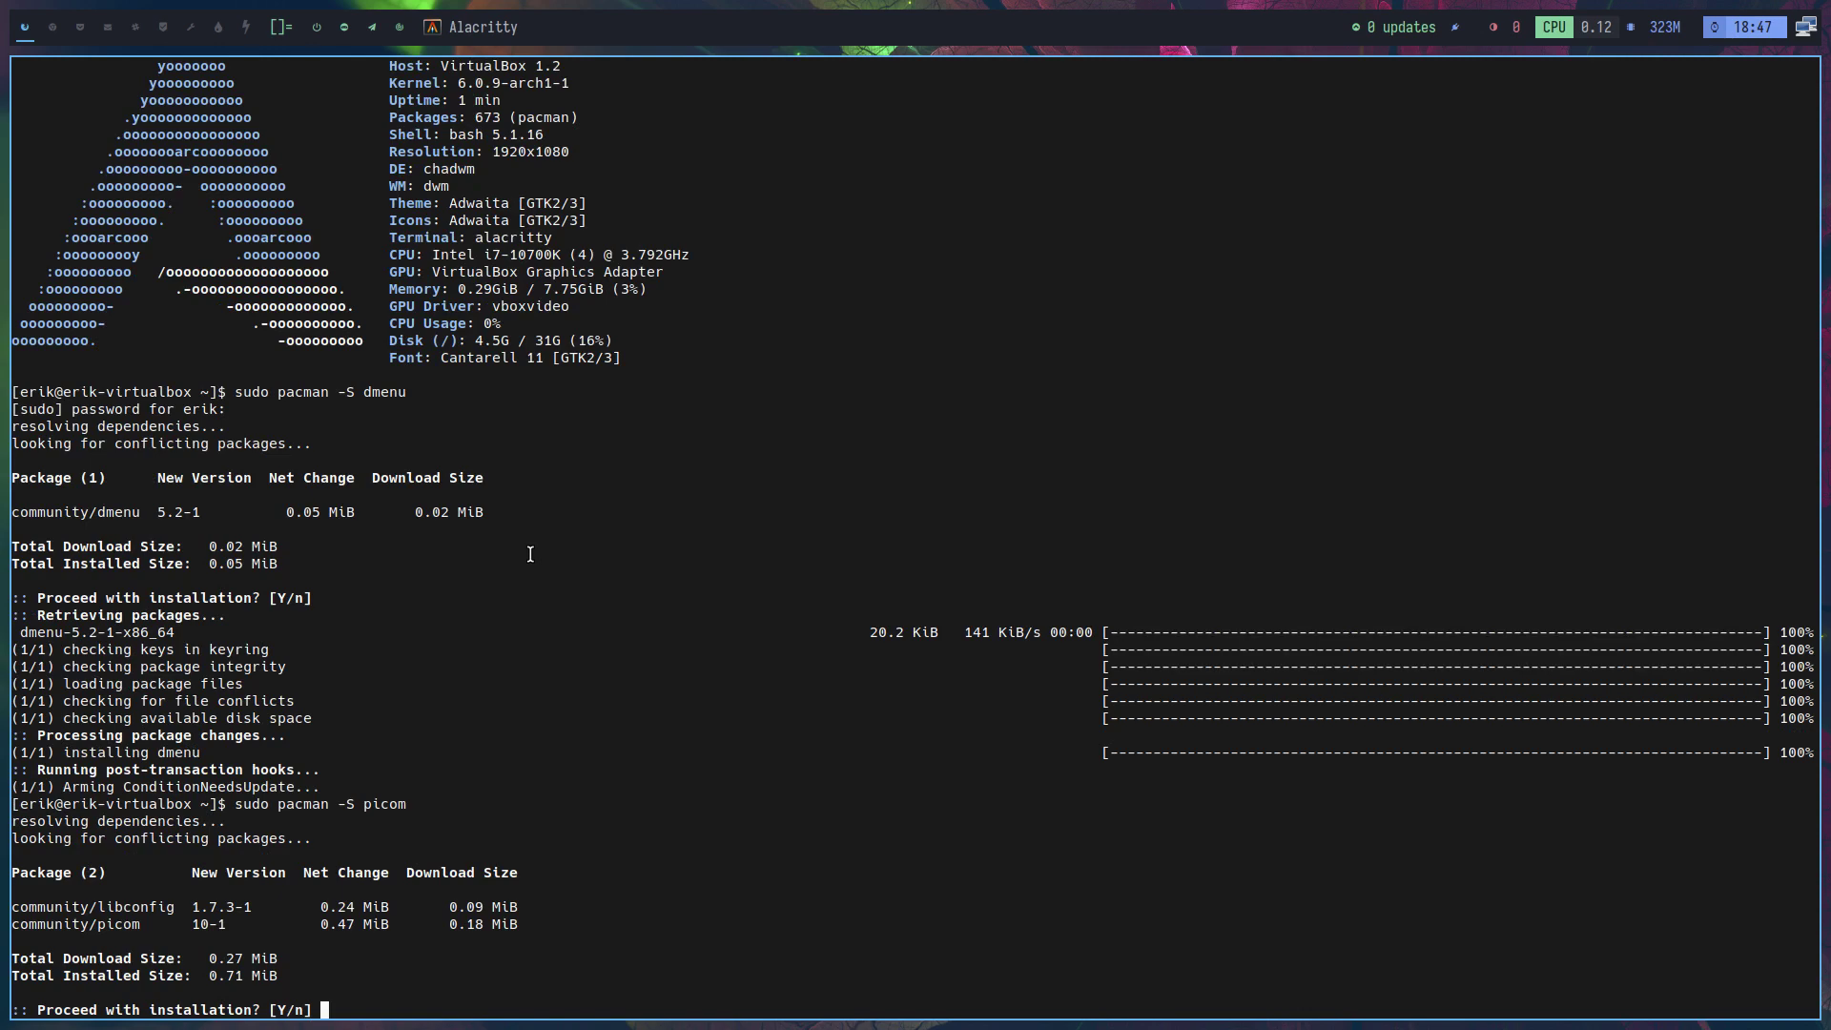
pyautogui.press('Return')
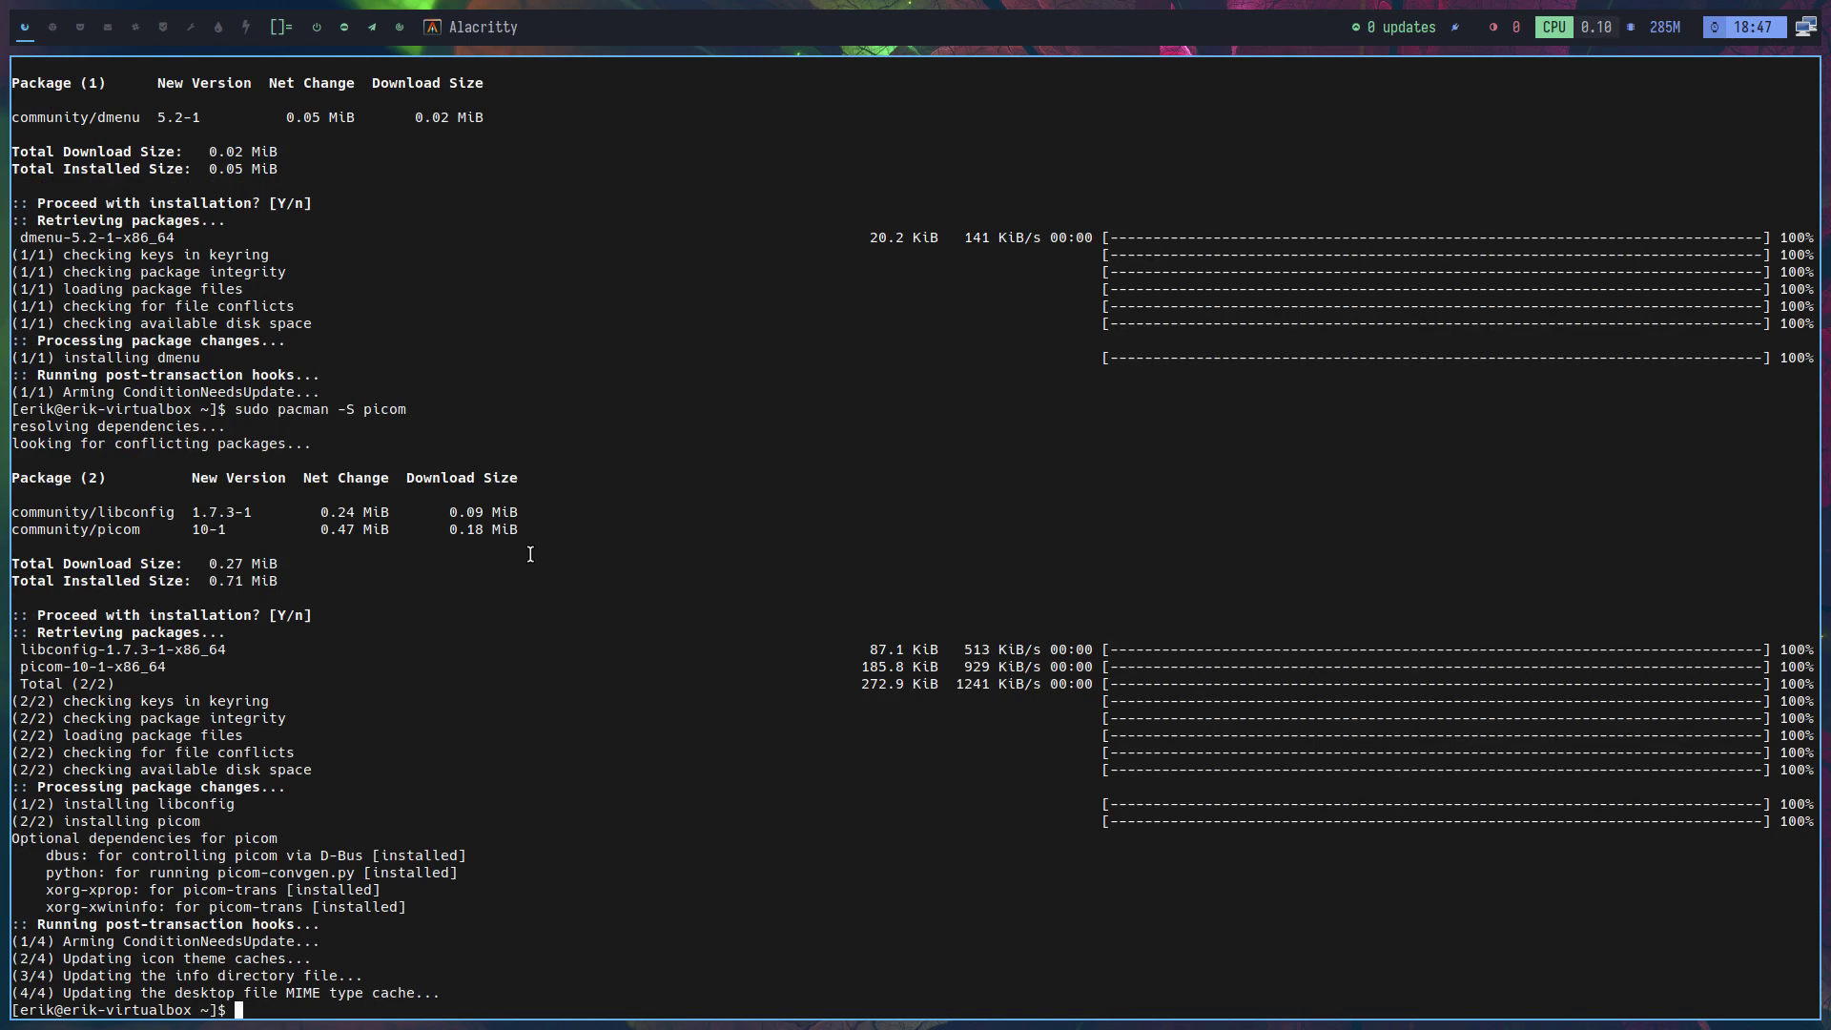
pyautogui.press('super+shift+r')
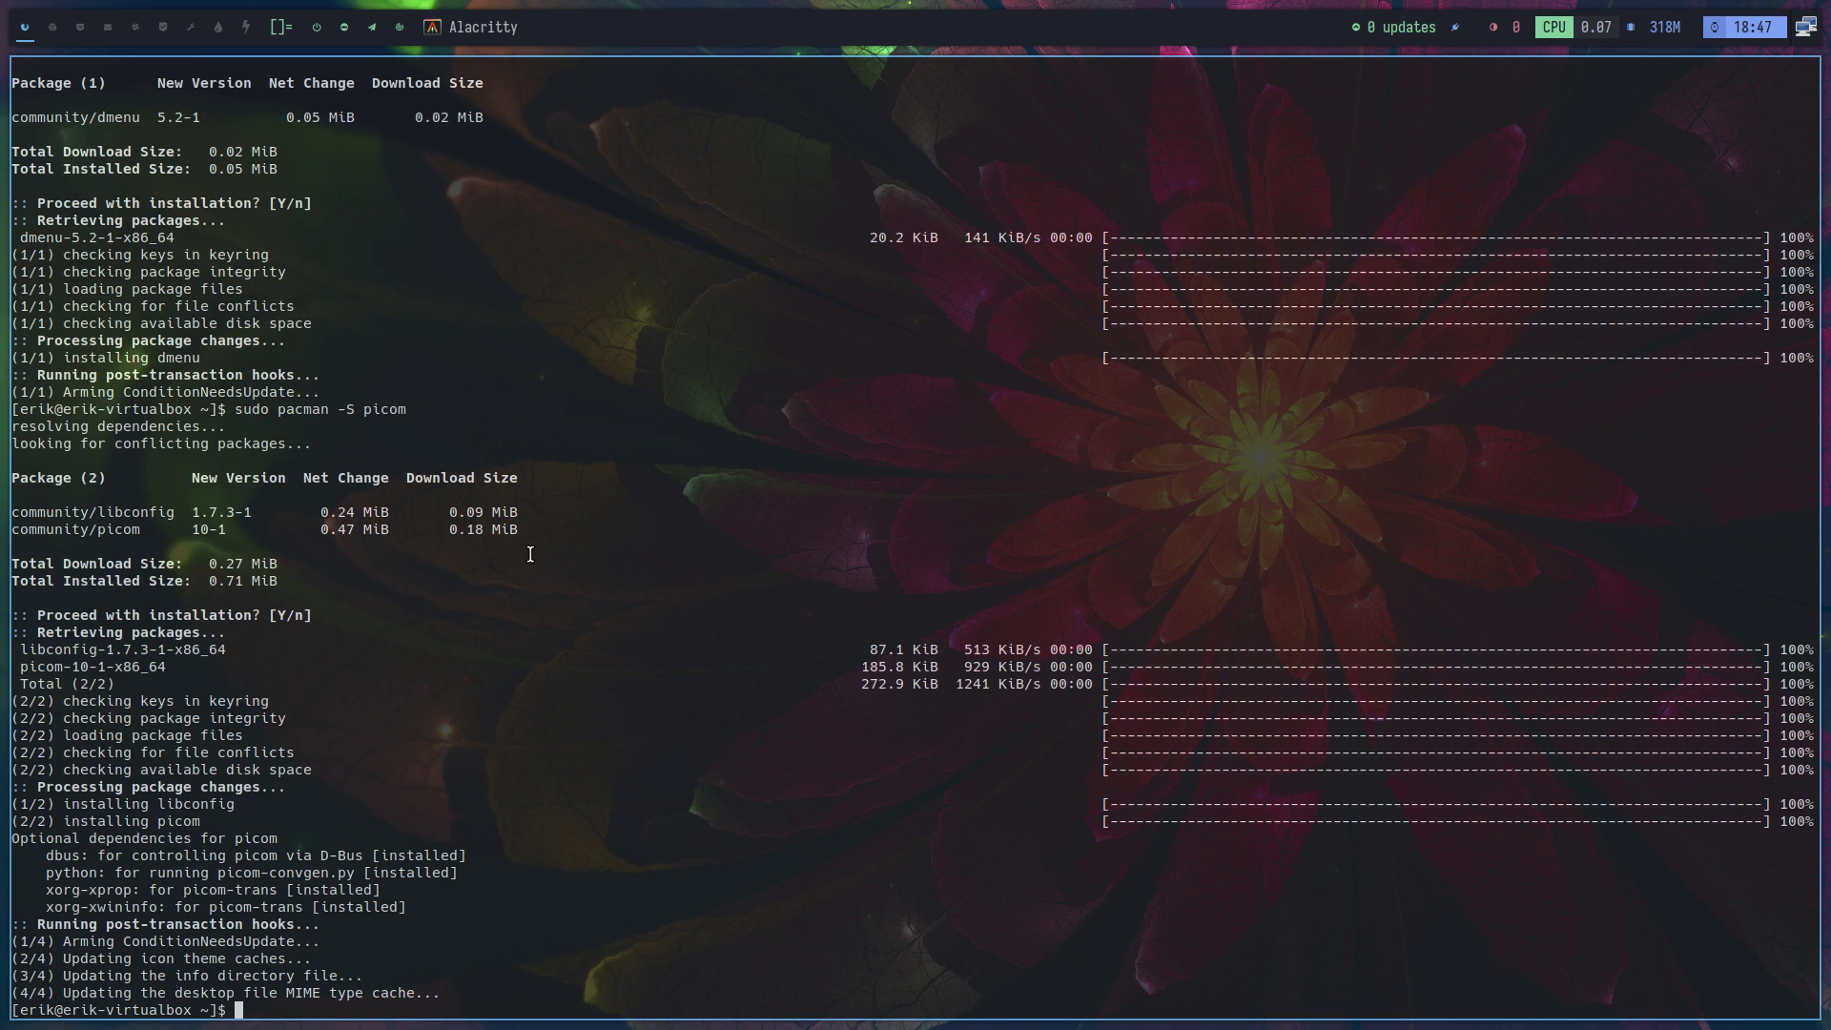
# Install lxappearance with sudo pacman -S lxappearance
pyautogui.press('super+shift+Return')
pyautogui.write('lx')
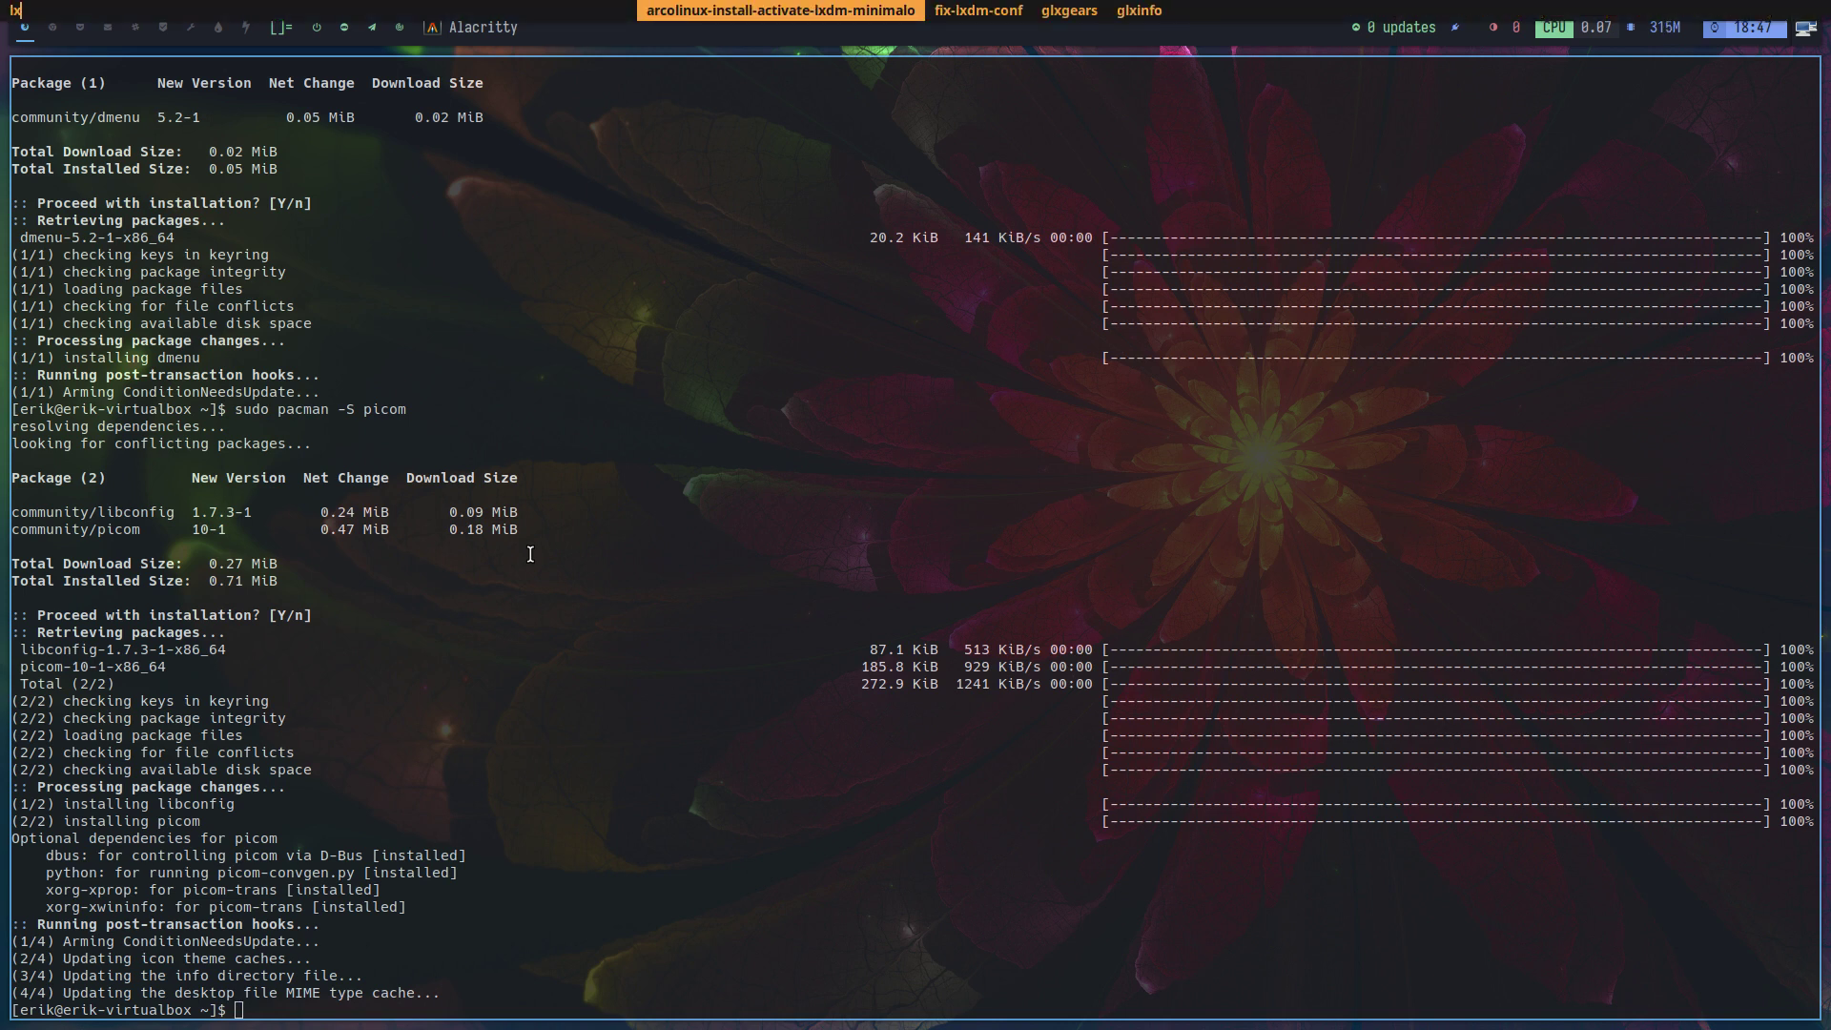
pyautogui.press('Return')
pyautogui.write('sudo pacm')
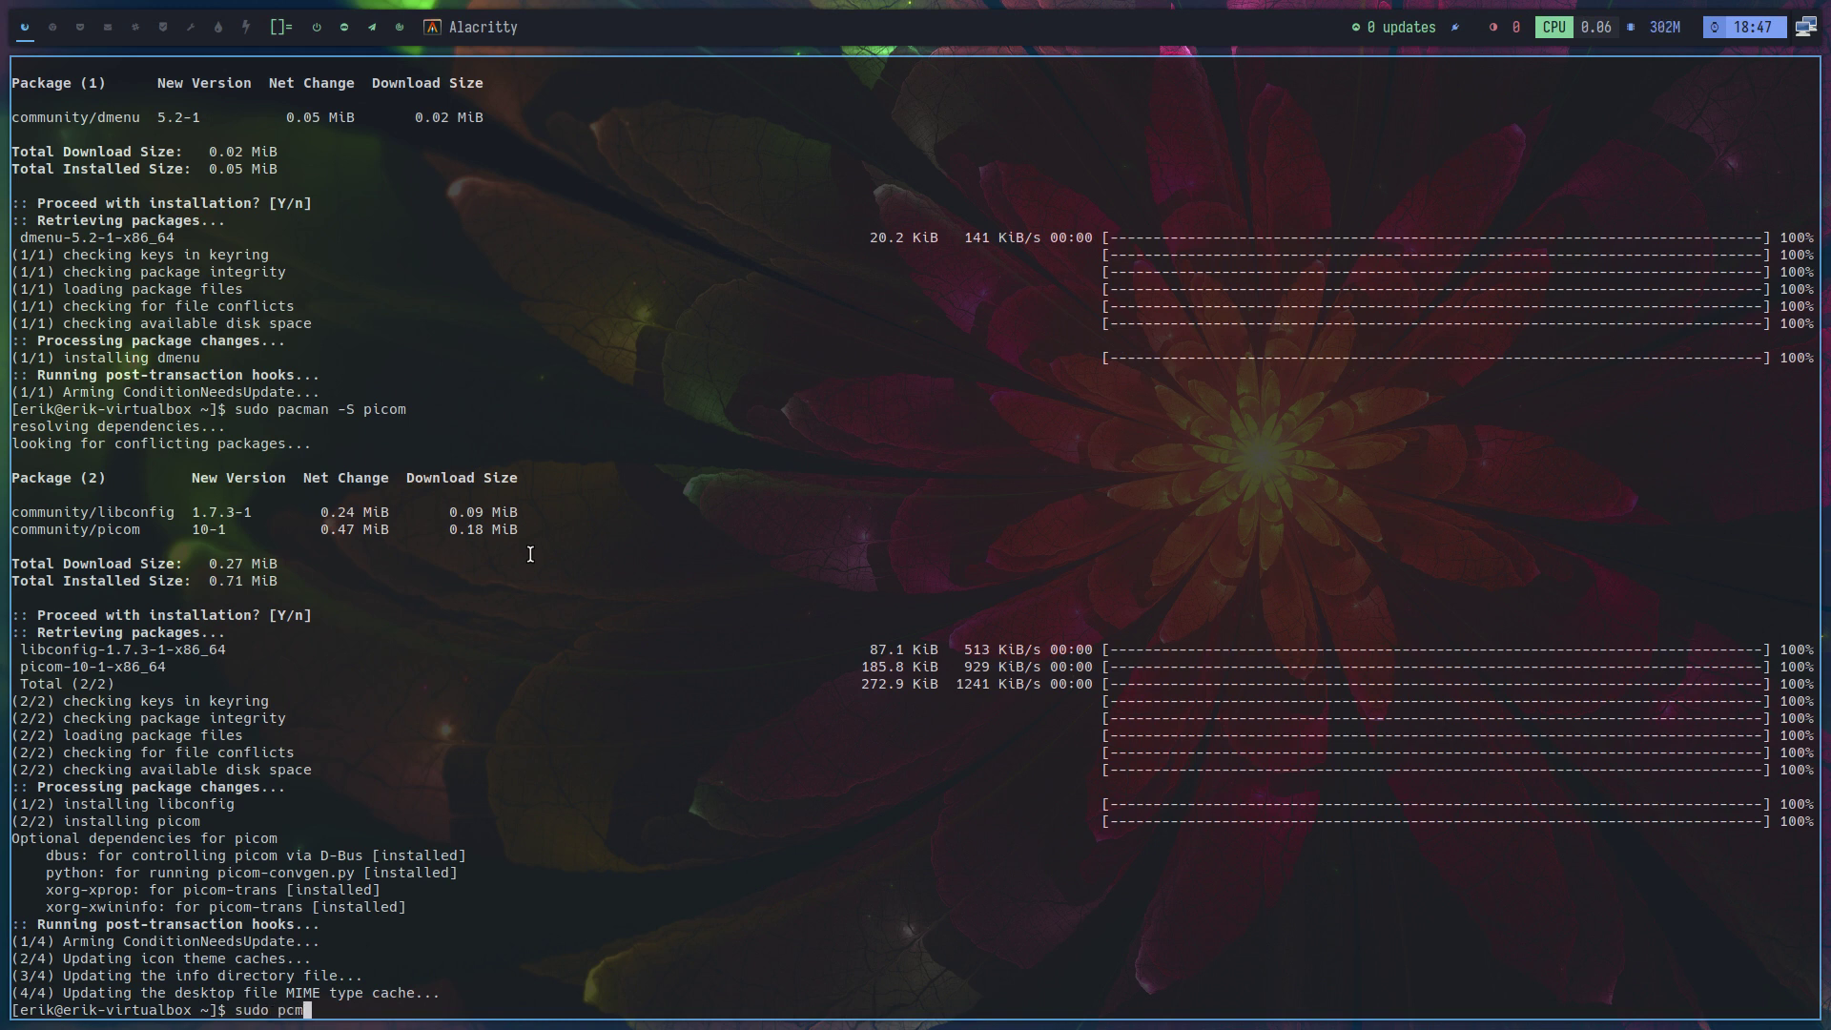
pyautogui.press('BackSpace')
pyautogui.press('BackSpace')
pyautogui.press('BackSpace')
pyautogui.write('acman -S lxappearance')
pyautogui.press('Return')
pyautogui.press('Return')
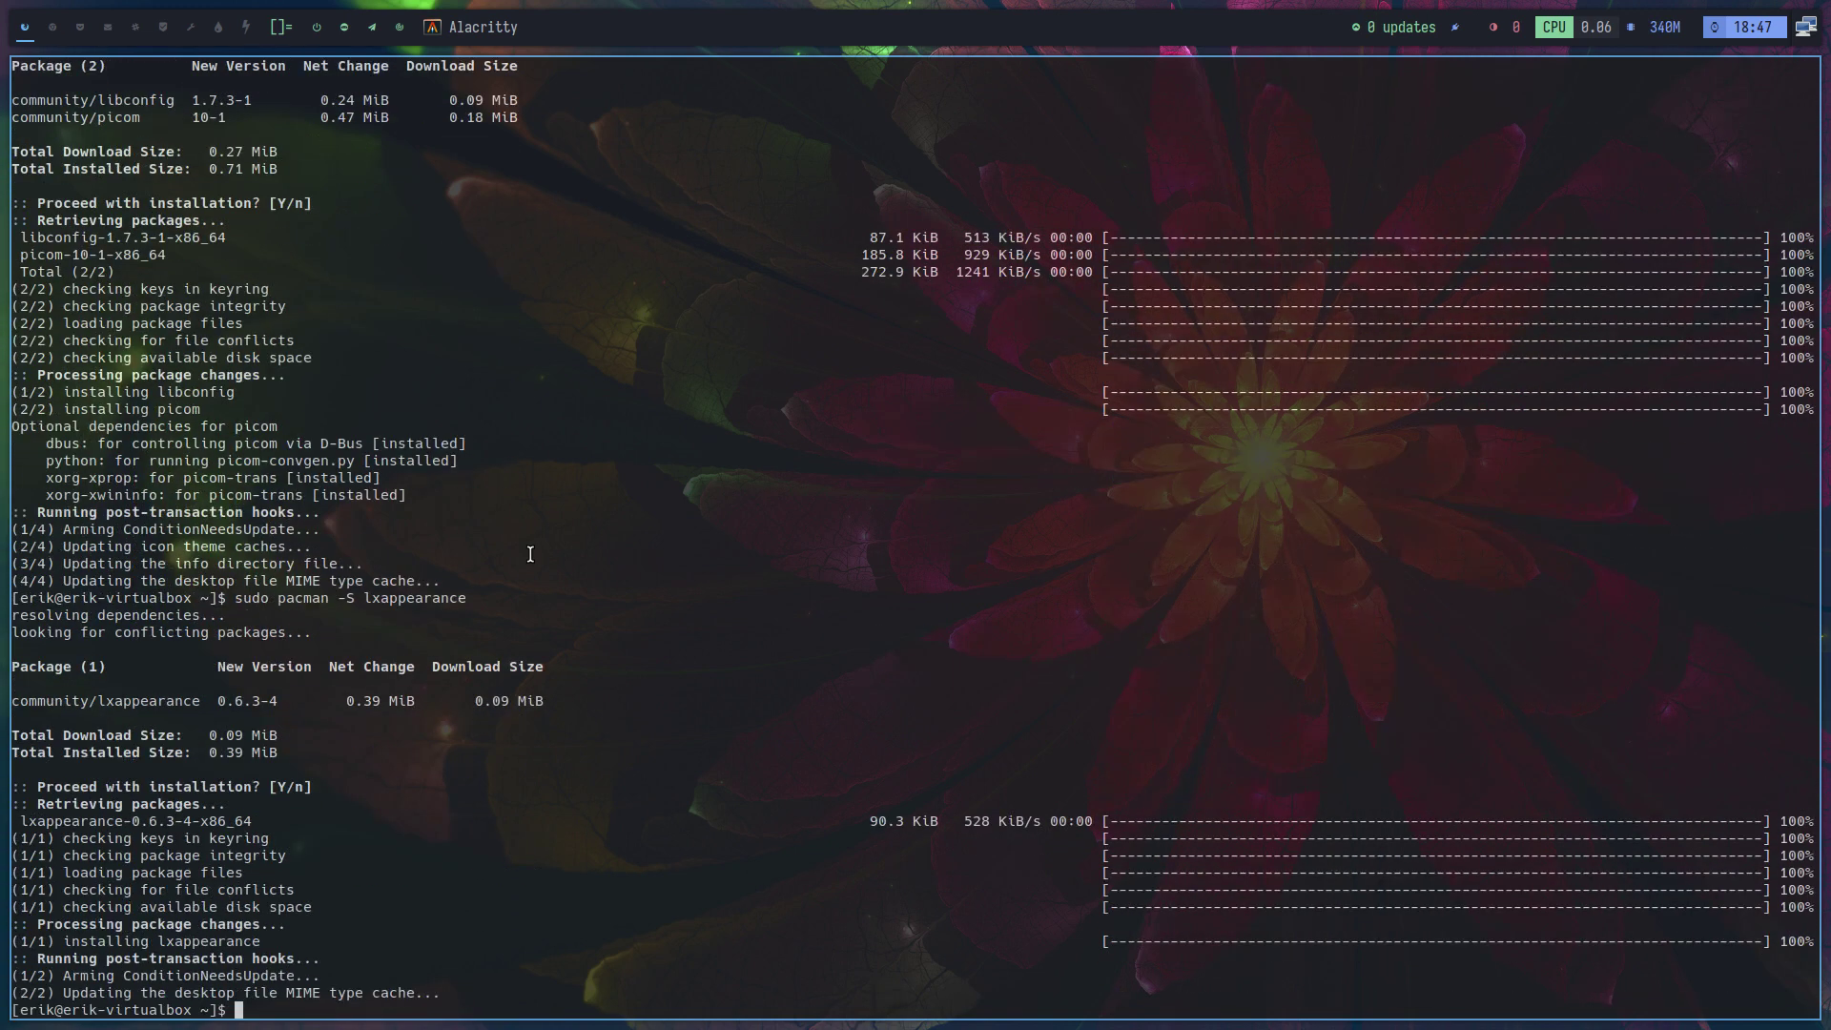
# Install the arcolinux-candy-beauty-git icon theme package from a single remaining terminal
pyautogui.press('super+p')
pyautogui.press('Escape')
pyautogui.press('super+Return')
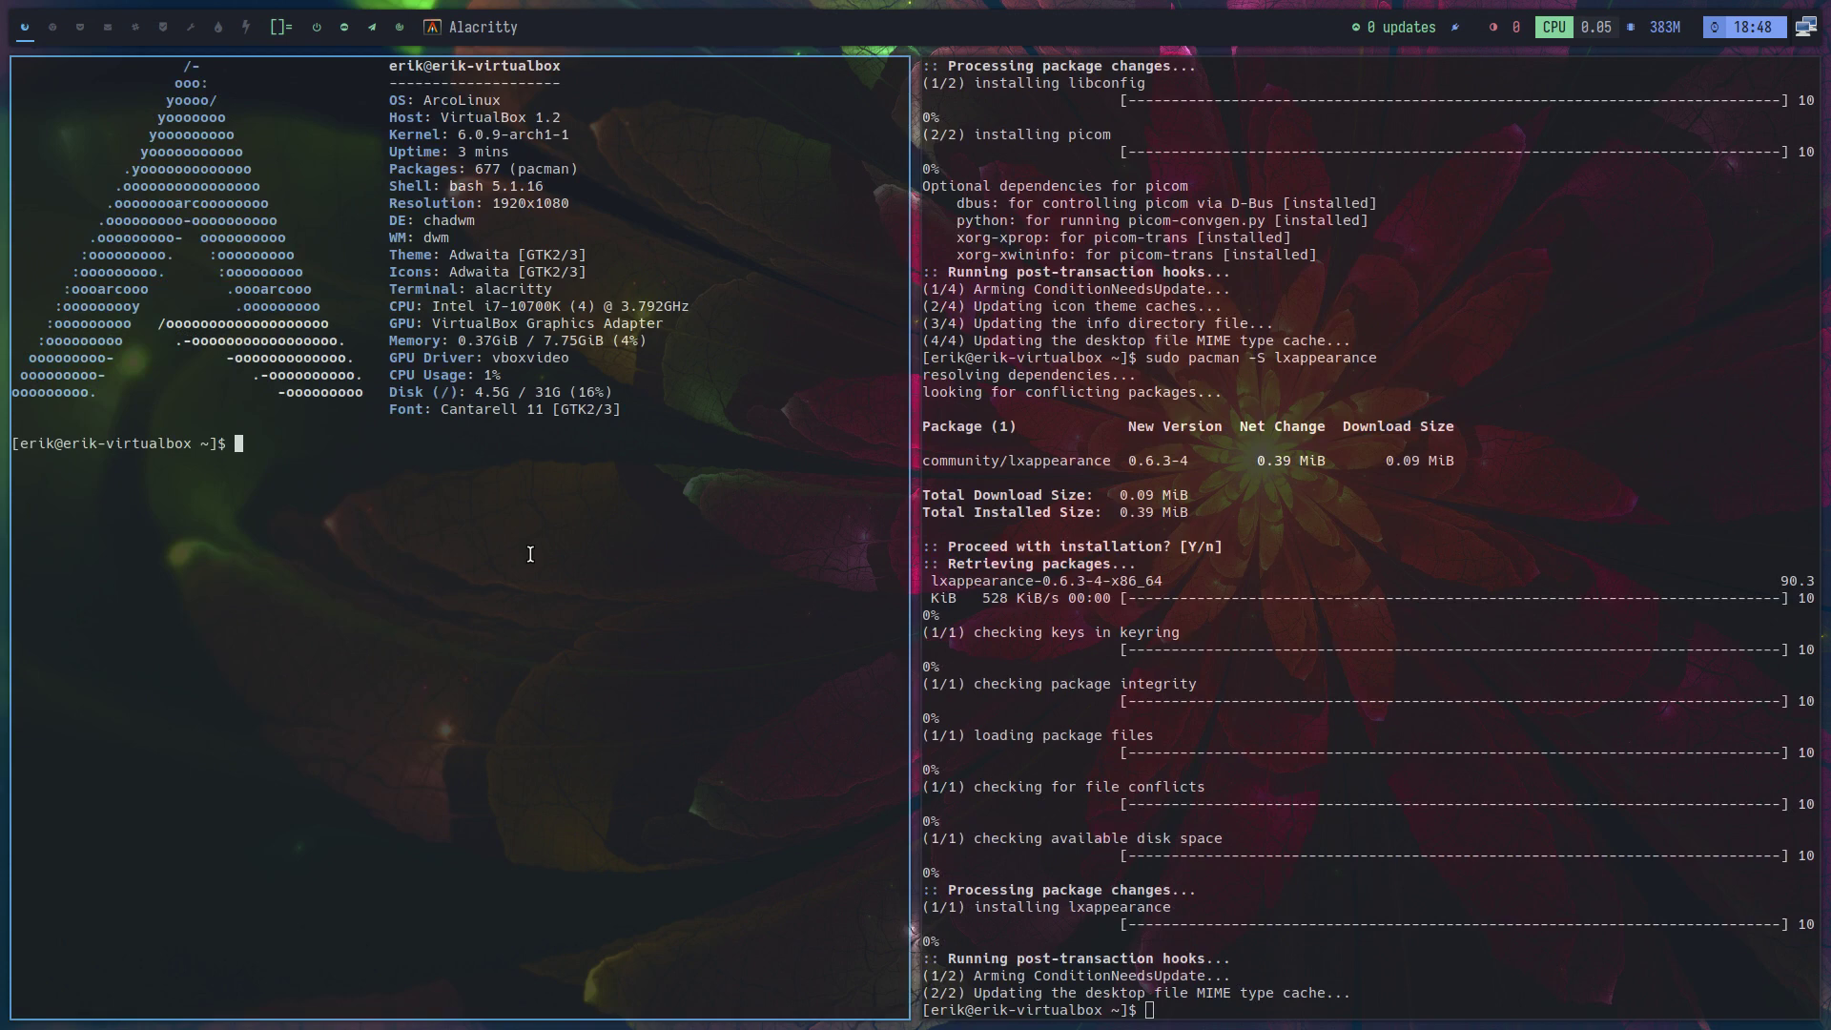
pyautogui.press('super+q')
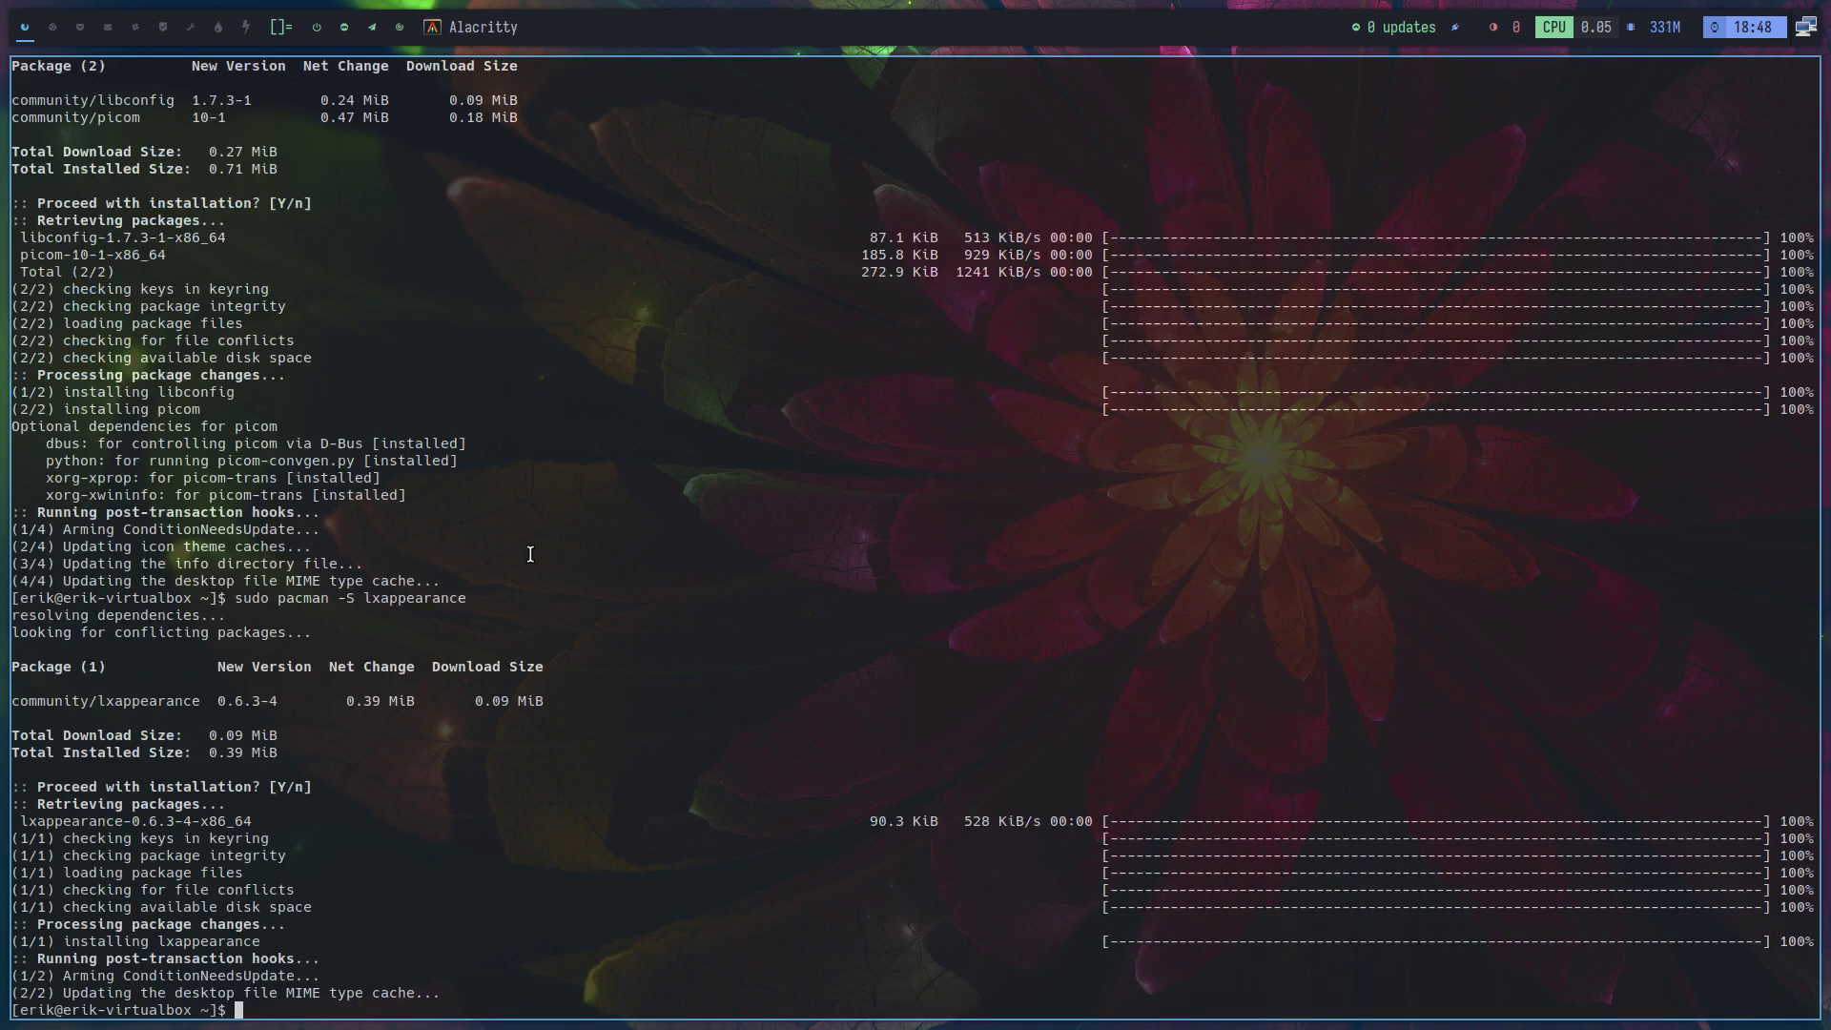
pyautogui.write('sudo pacman -S arcolinux-can')
pyautogui.press('Tab')
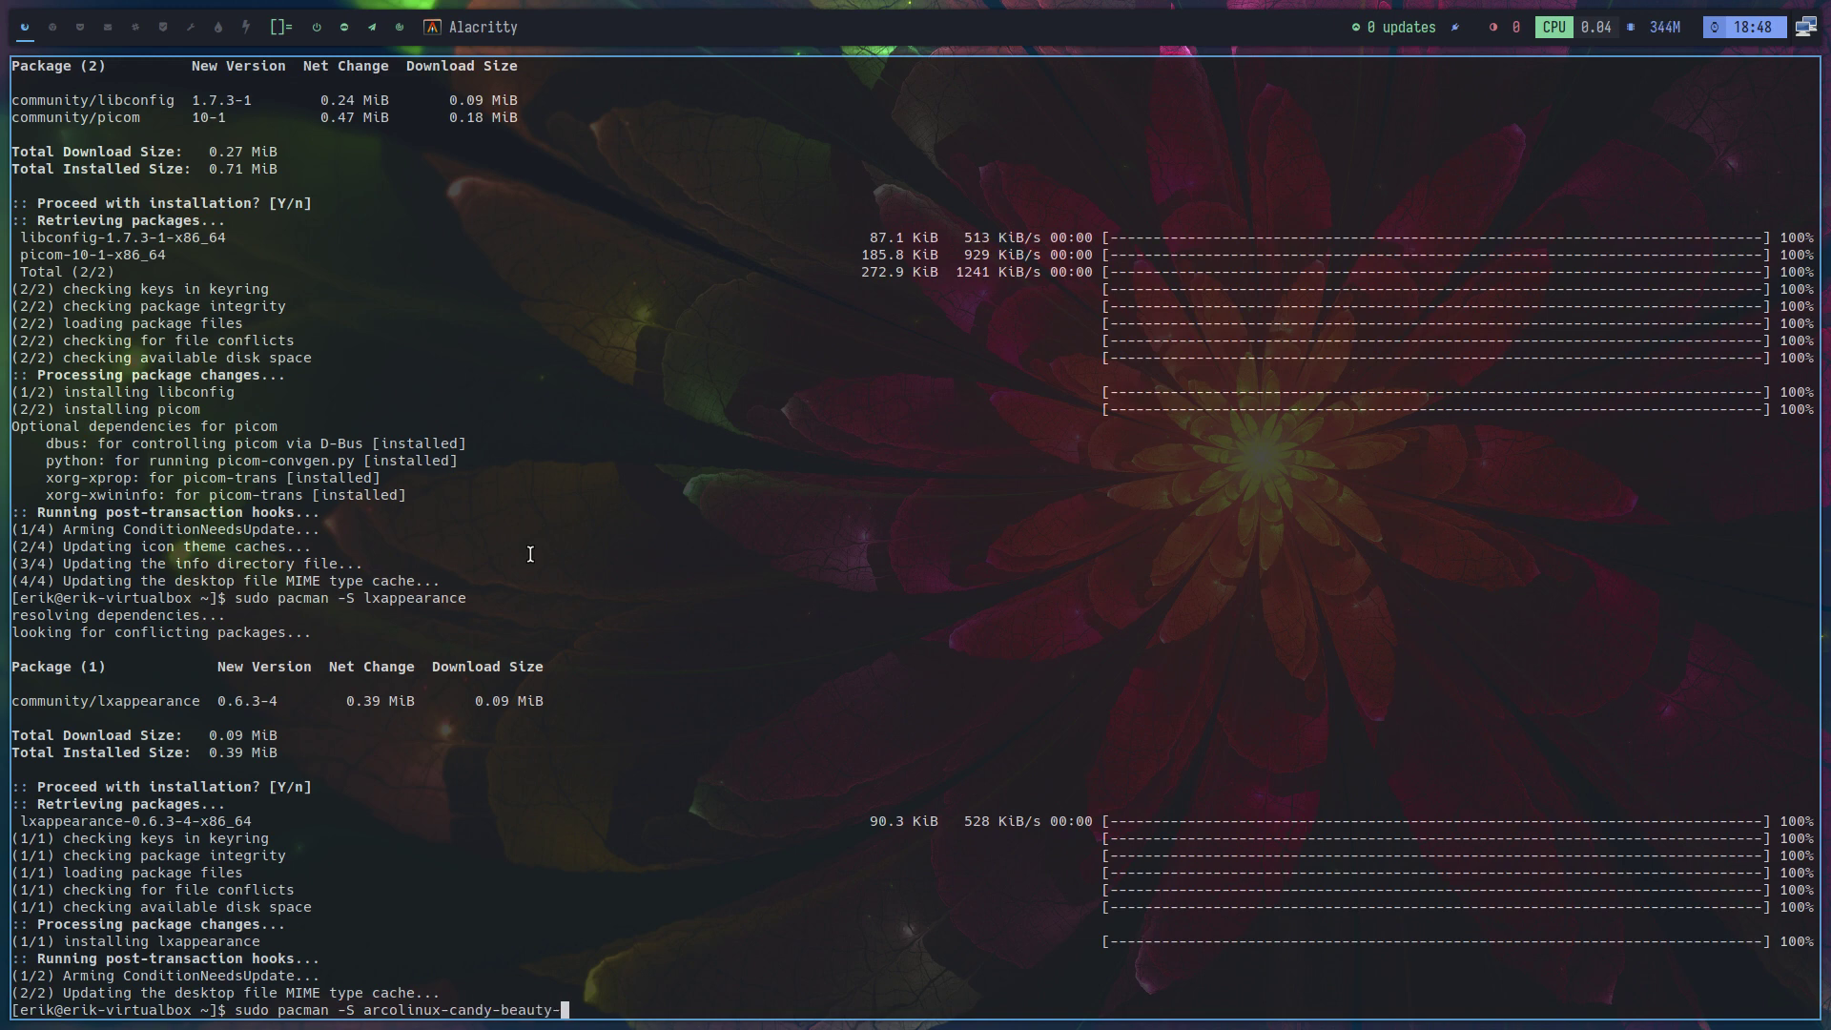
pyautogui.write('git')
pyautogui.press('Return')
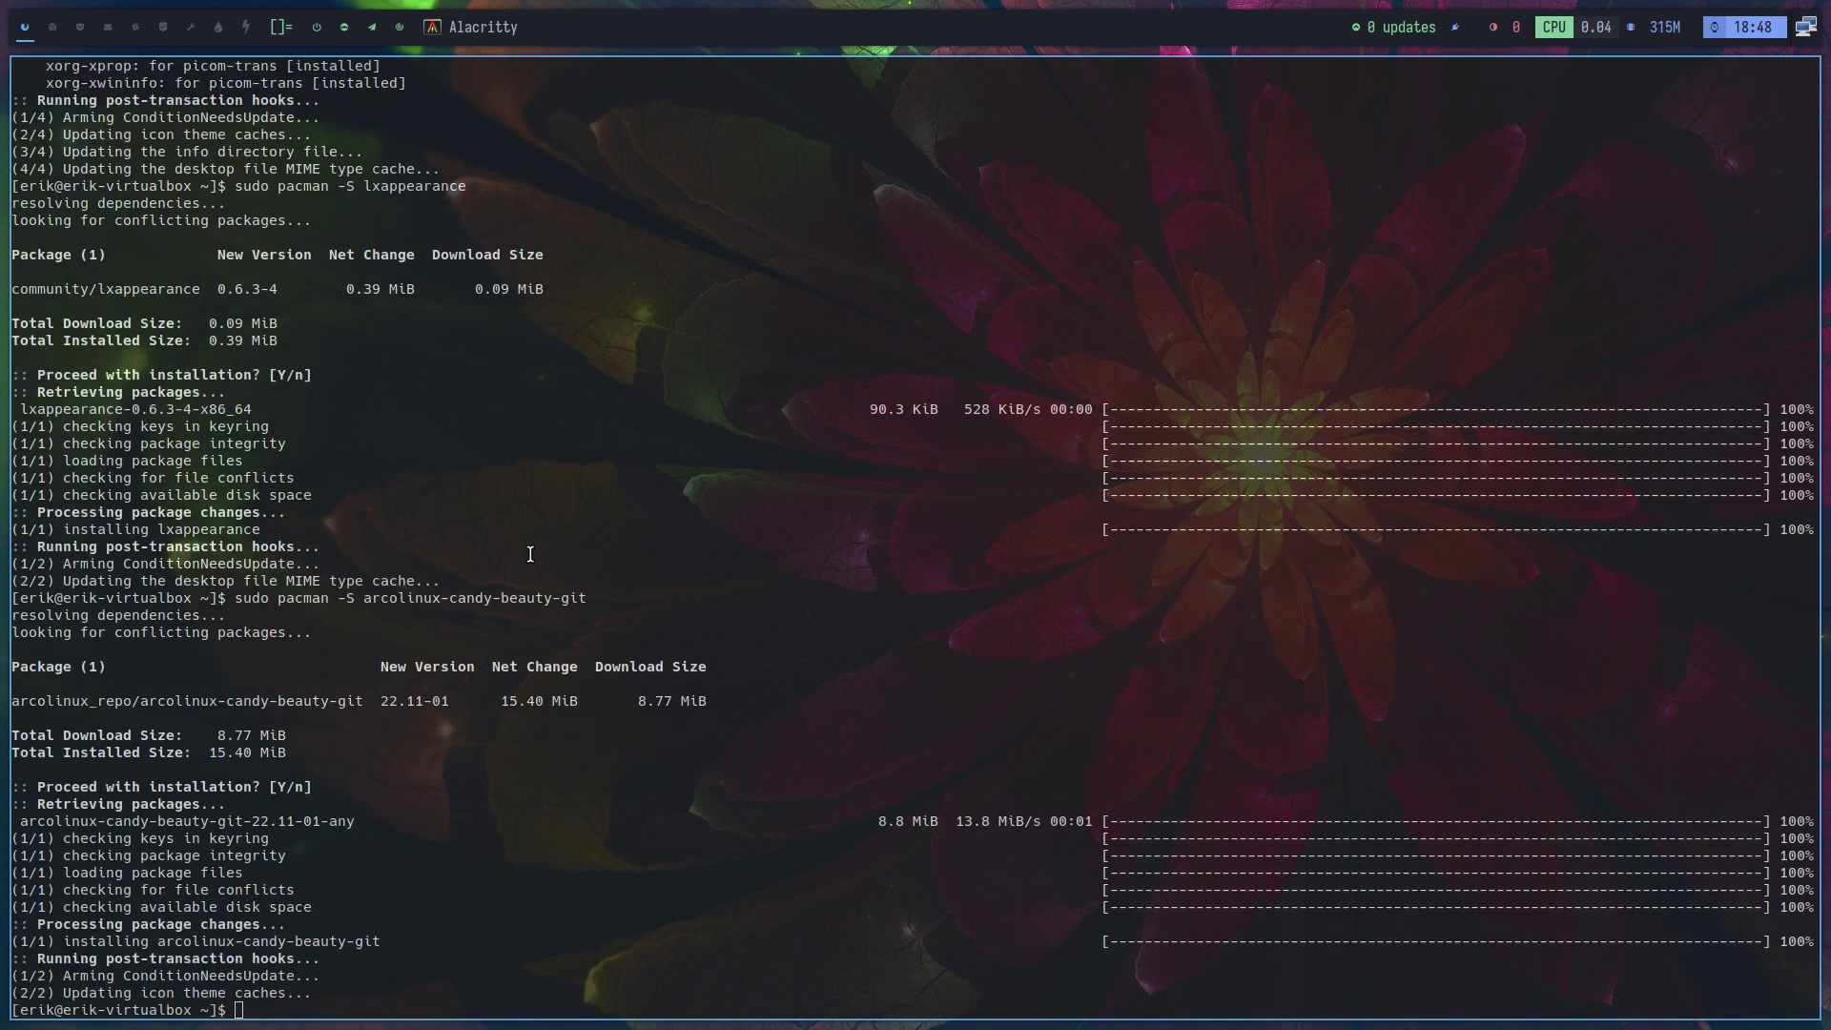
# Apply the ArcoLinux Candy Beauty icon theme in lxappearance
pyautogui.press('super+shift+Return')
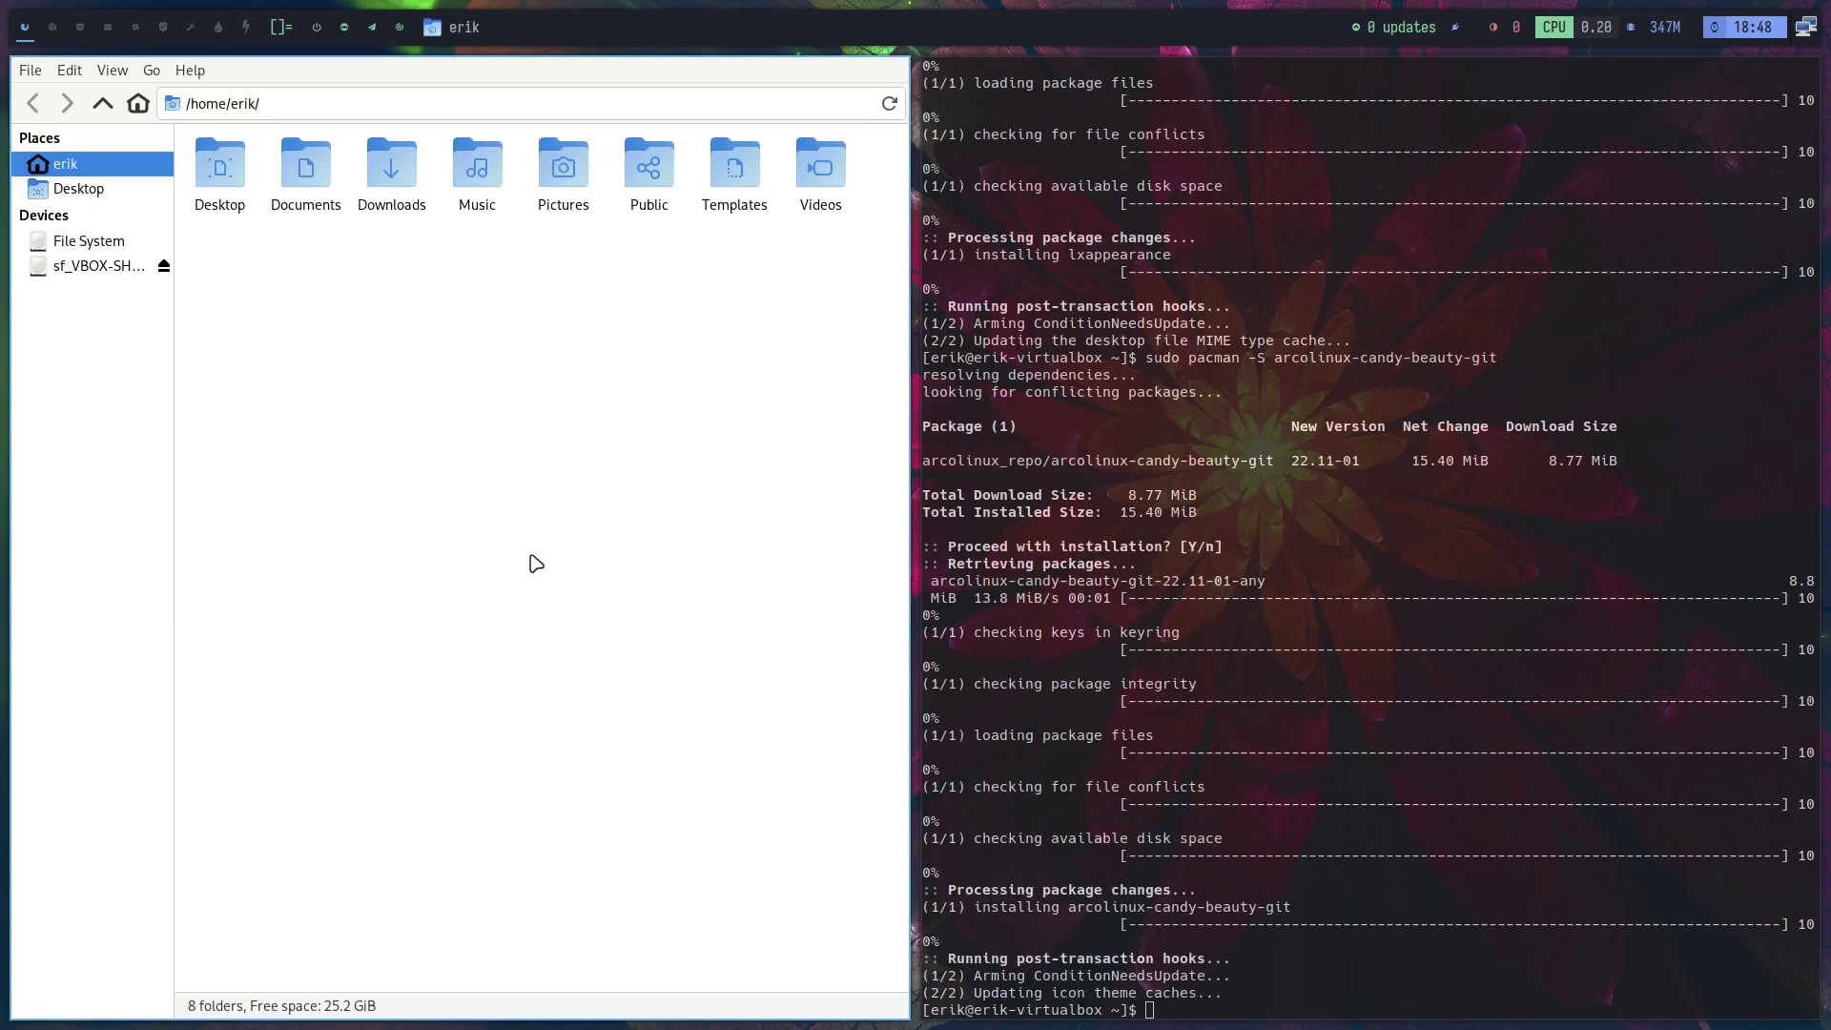
pyautogui.press('super+q')
pyautogui.press('super+d')
pyautogui.write('lxa')
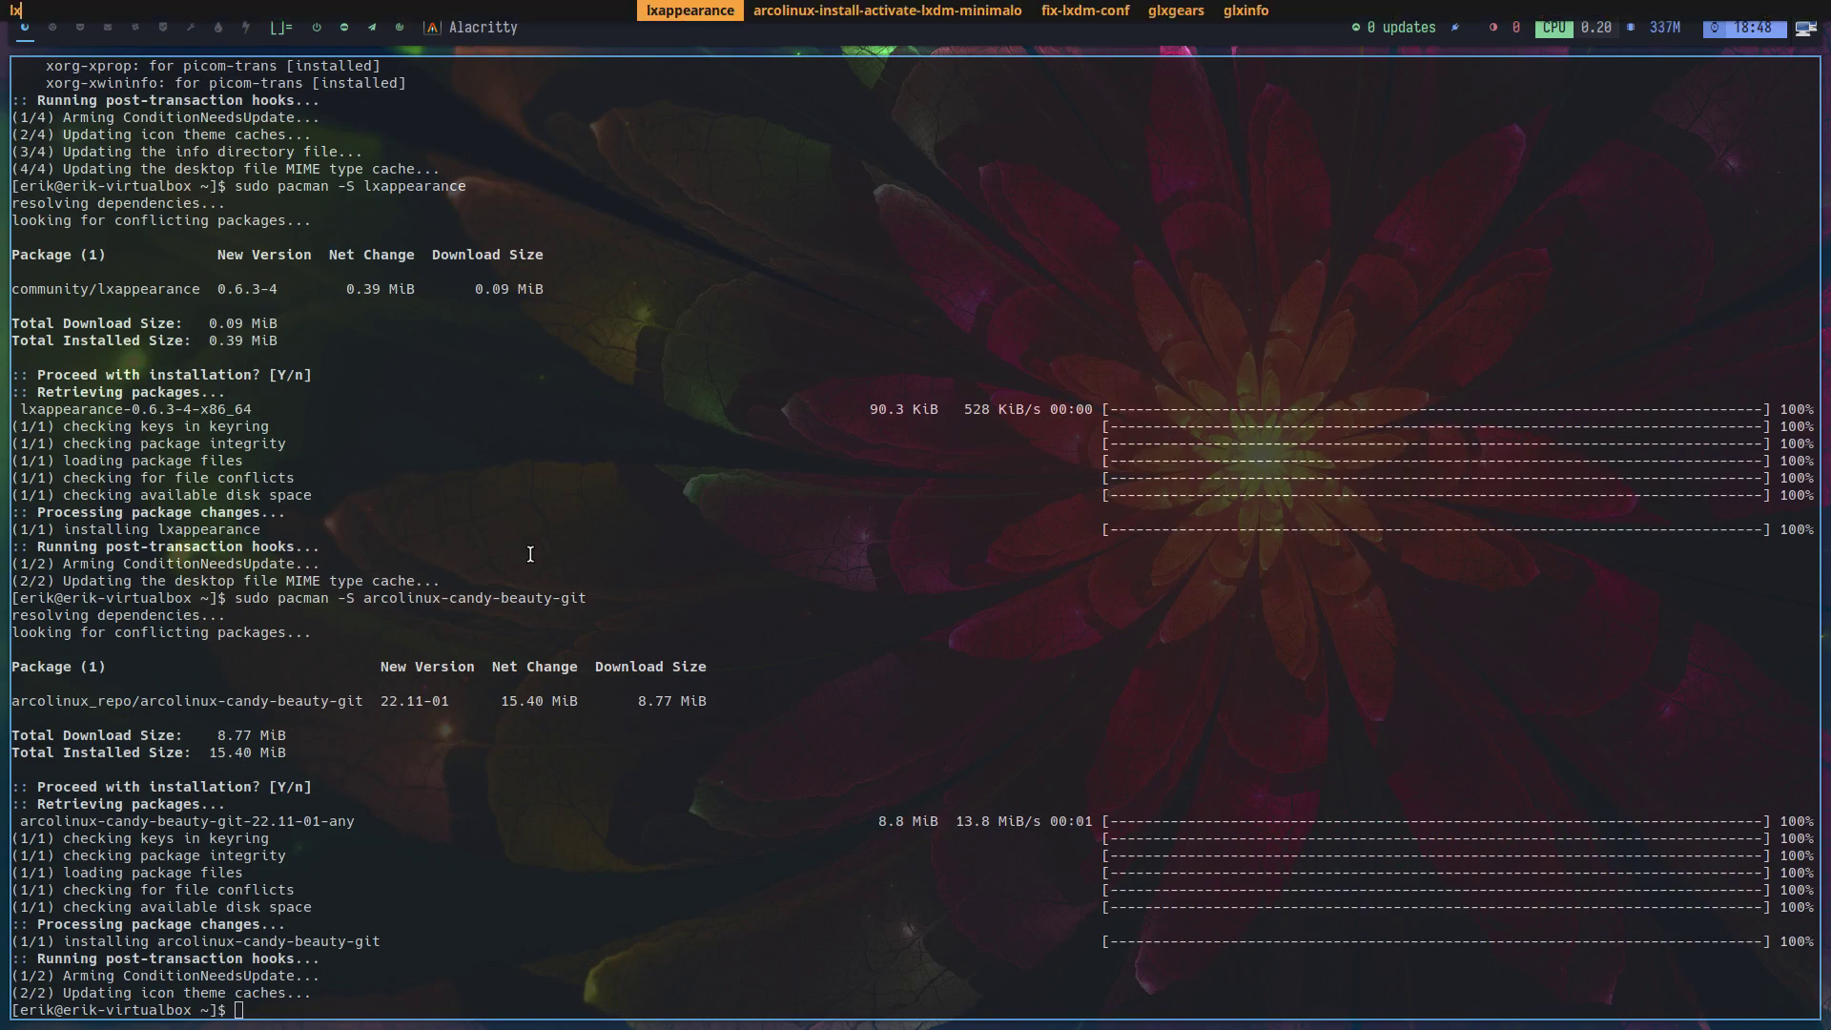
pyautogui.press('Return')
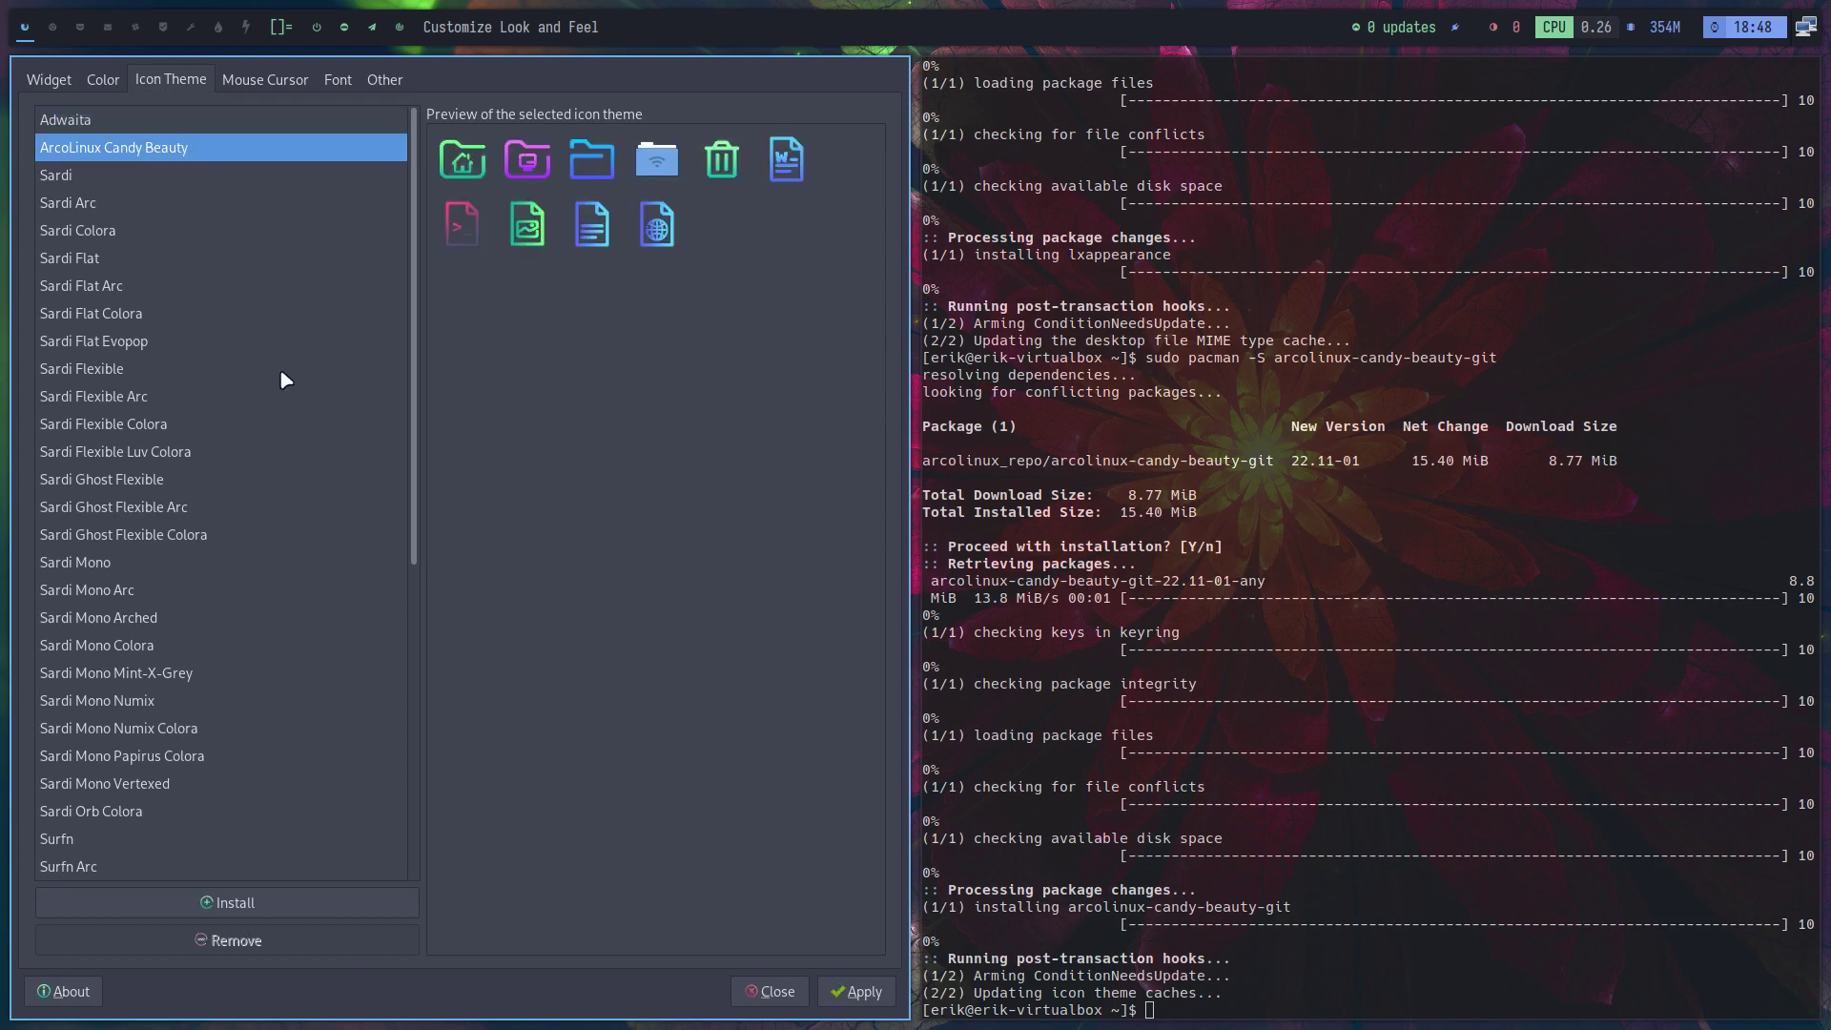
pyautogui.click(858, 996)
pyautogui.click(769, 992)
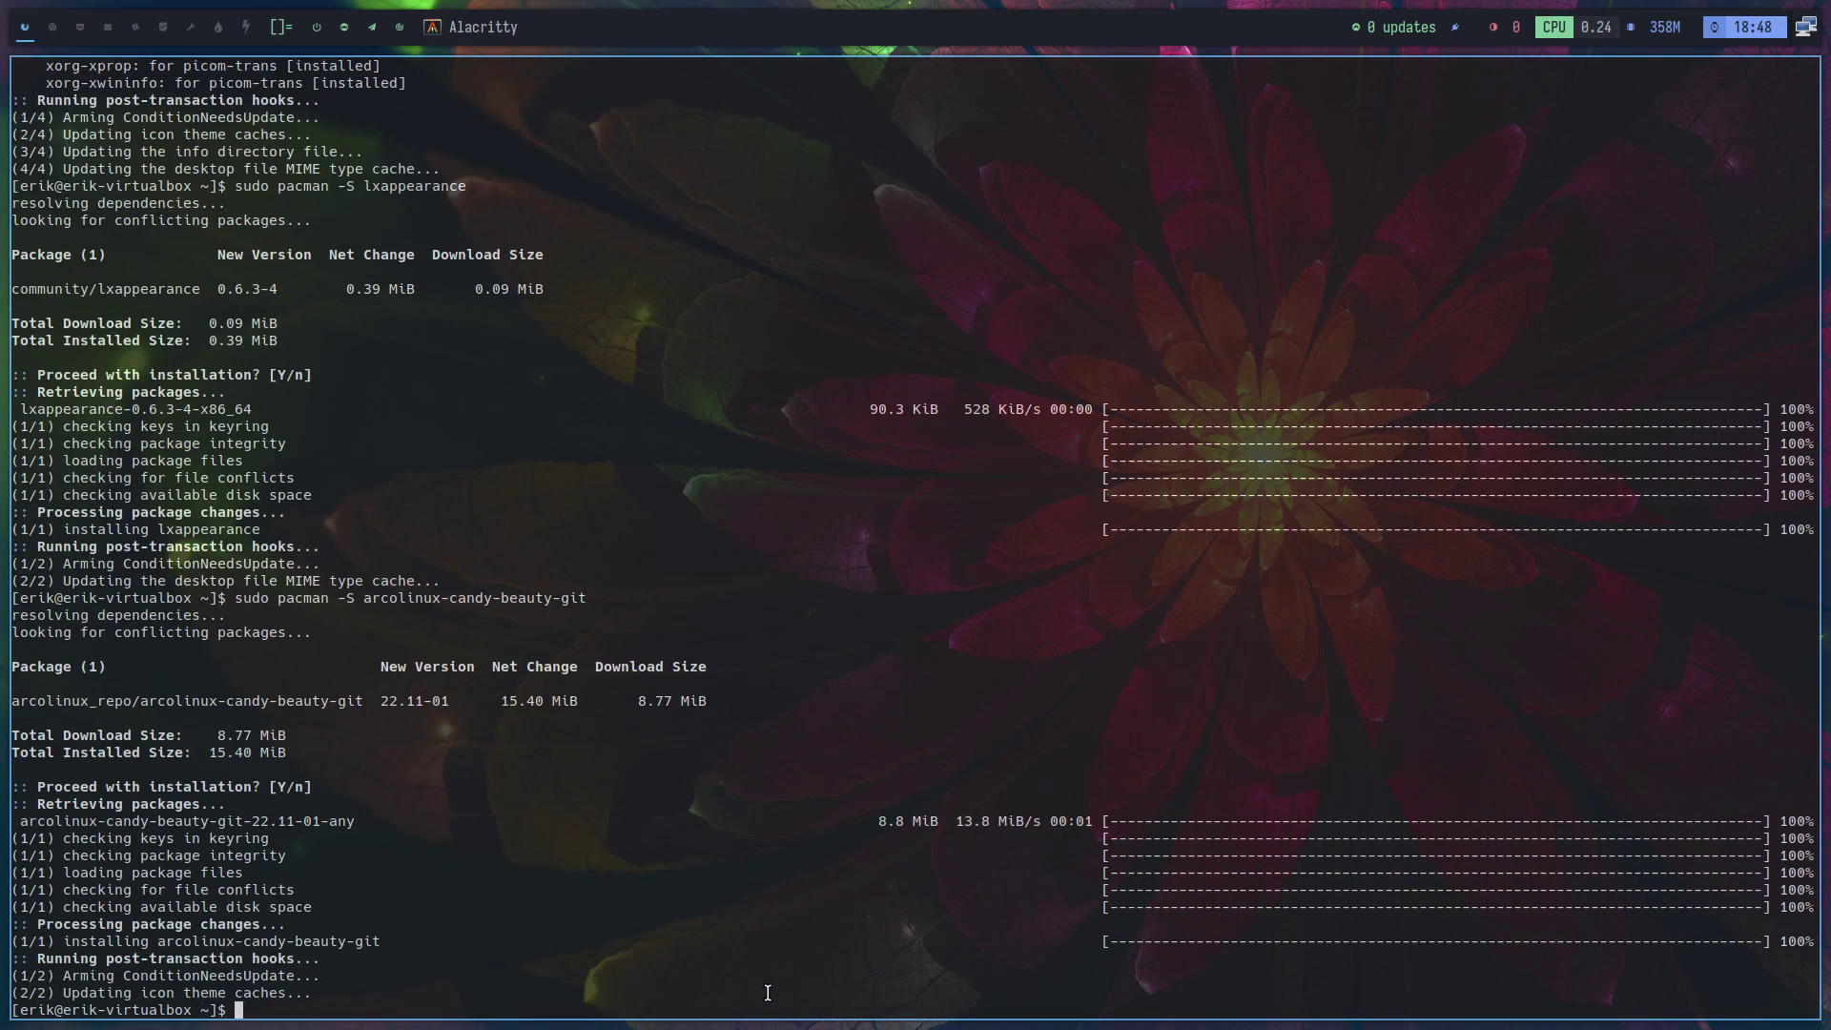
# Check the new icons in the home folder with hidden files shown, then open ArchLinux Logout
pyautogui.press('super+q')
pyautogui.press('super+Return')
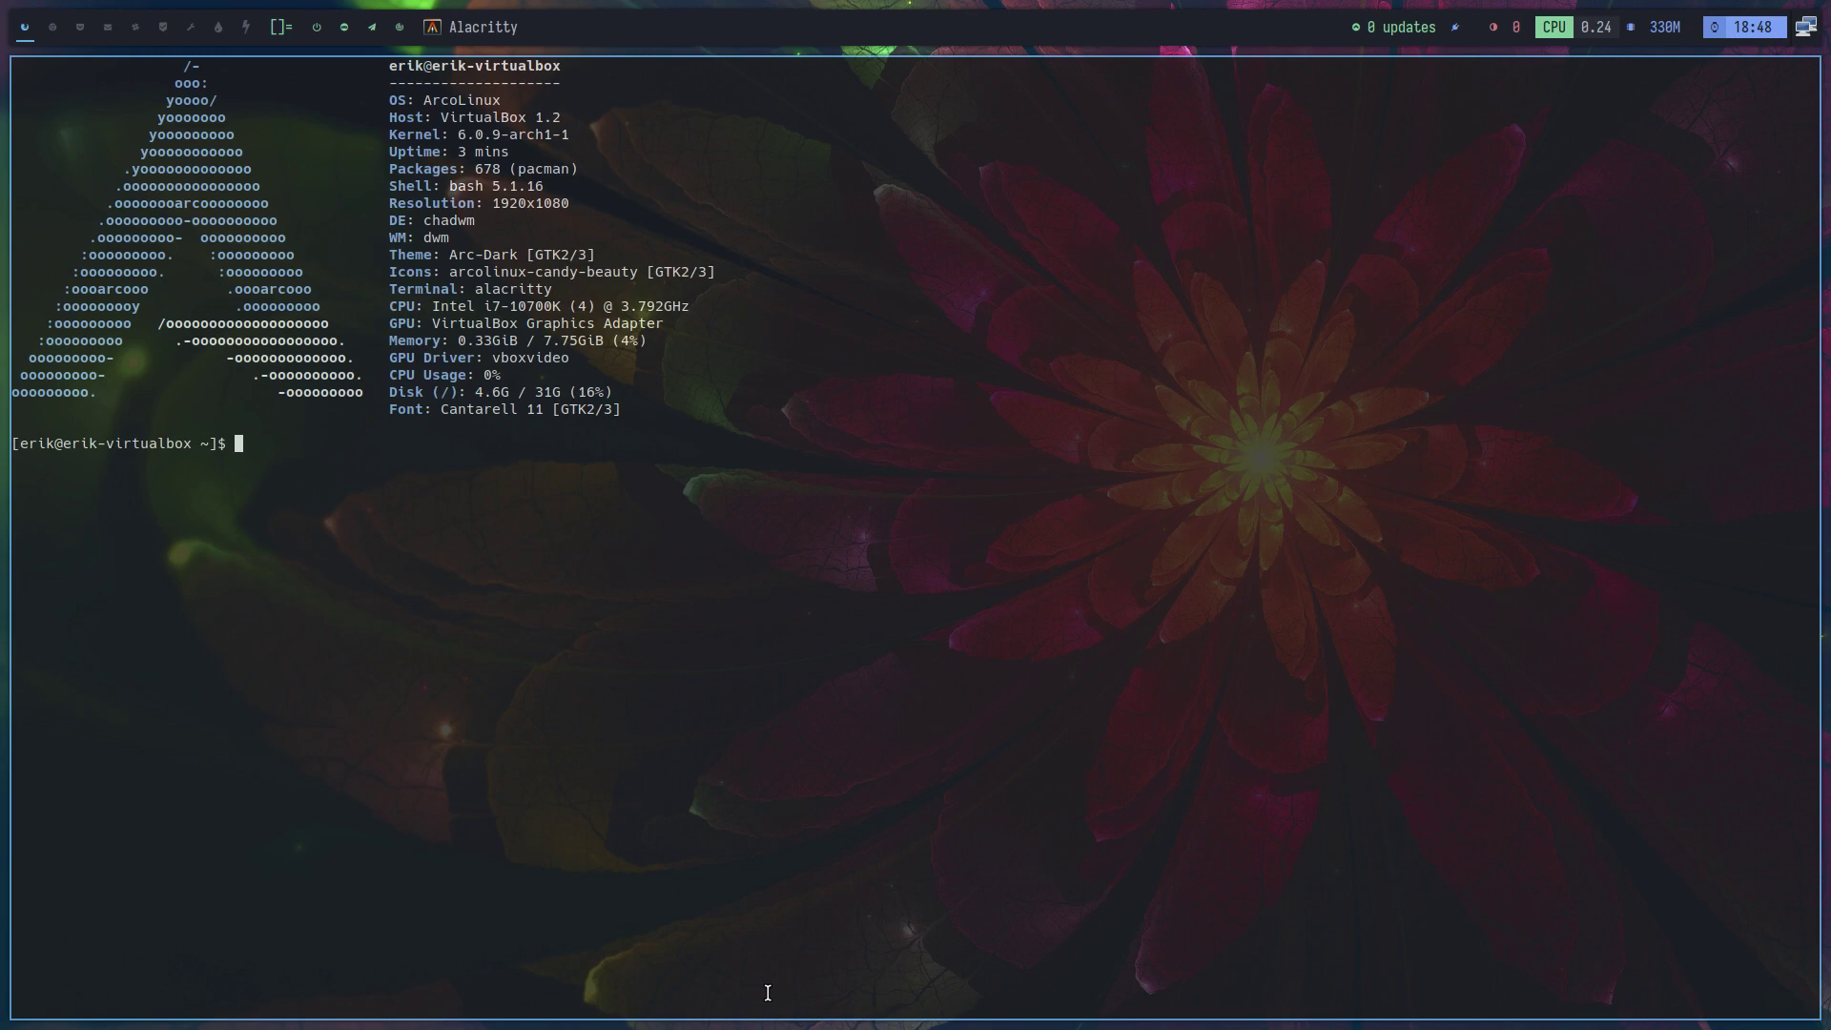
pyautogui.press('super+shift+Return')
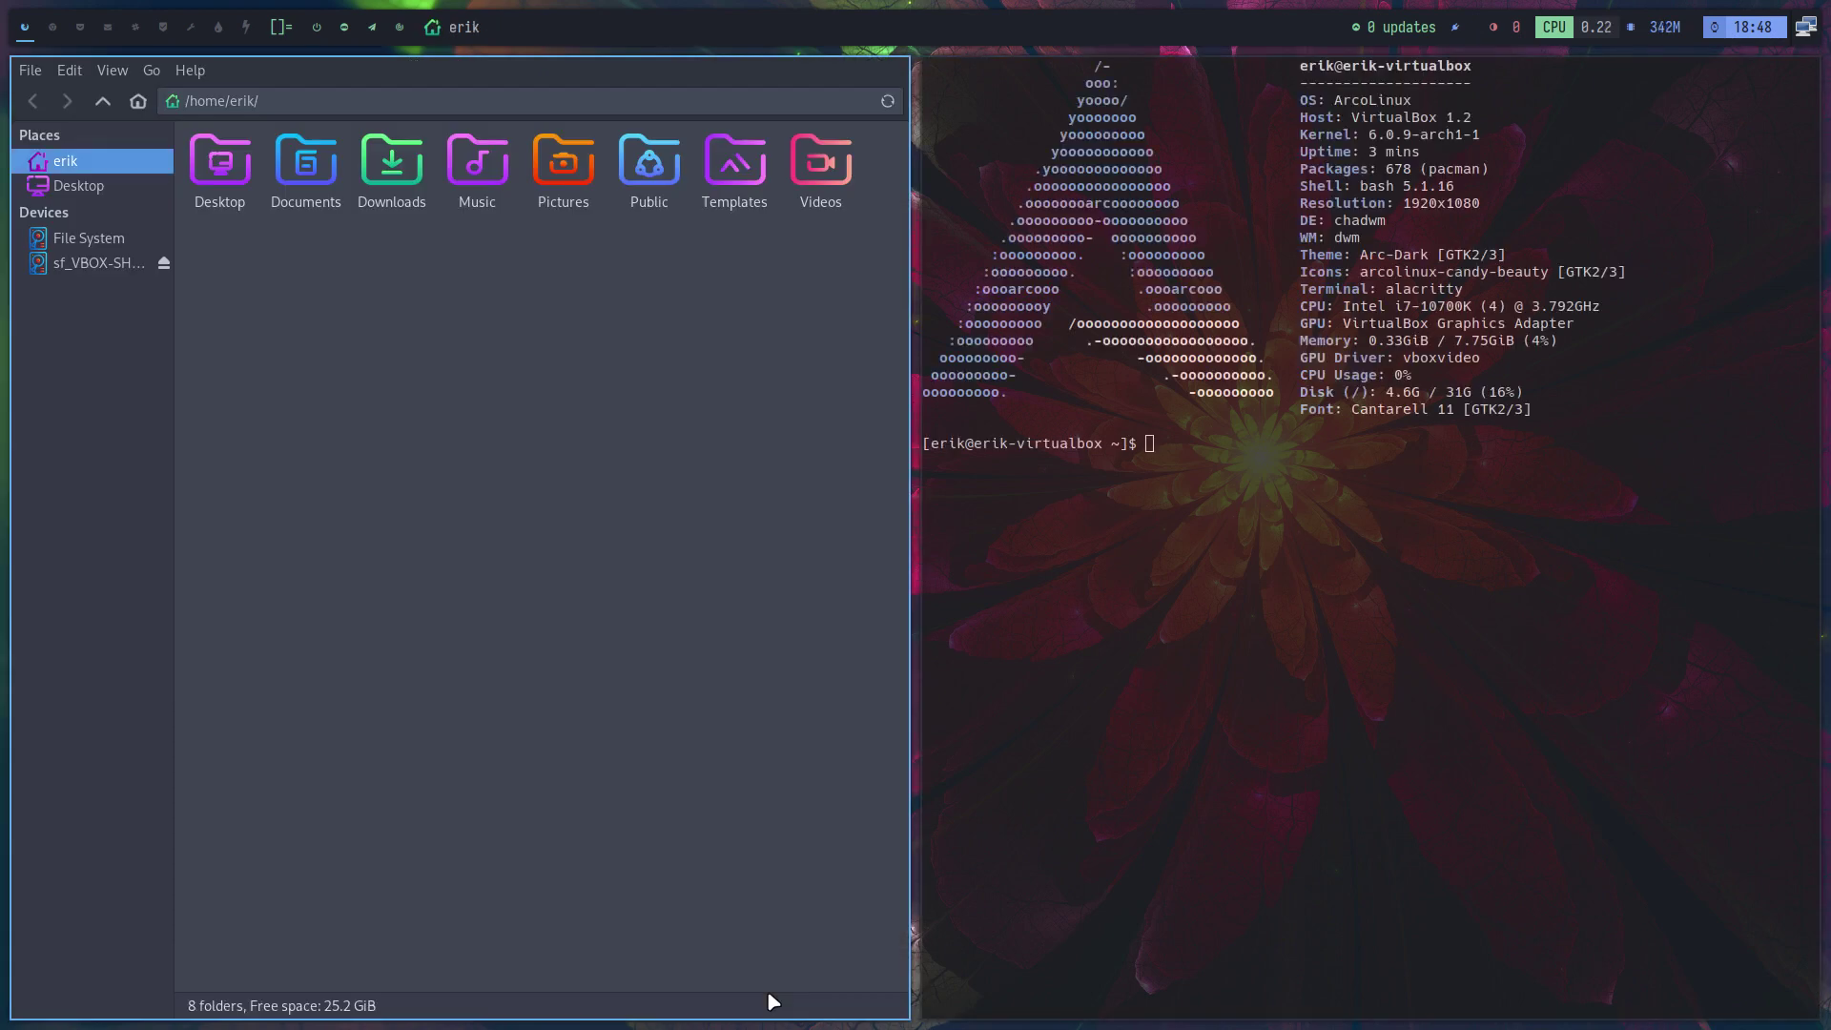
pyautogui.scroll(2, 608, 666)
pyautogui.scroll(-4, 607, 666)
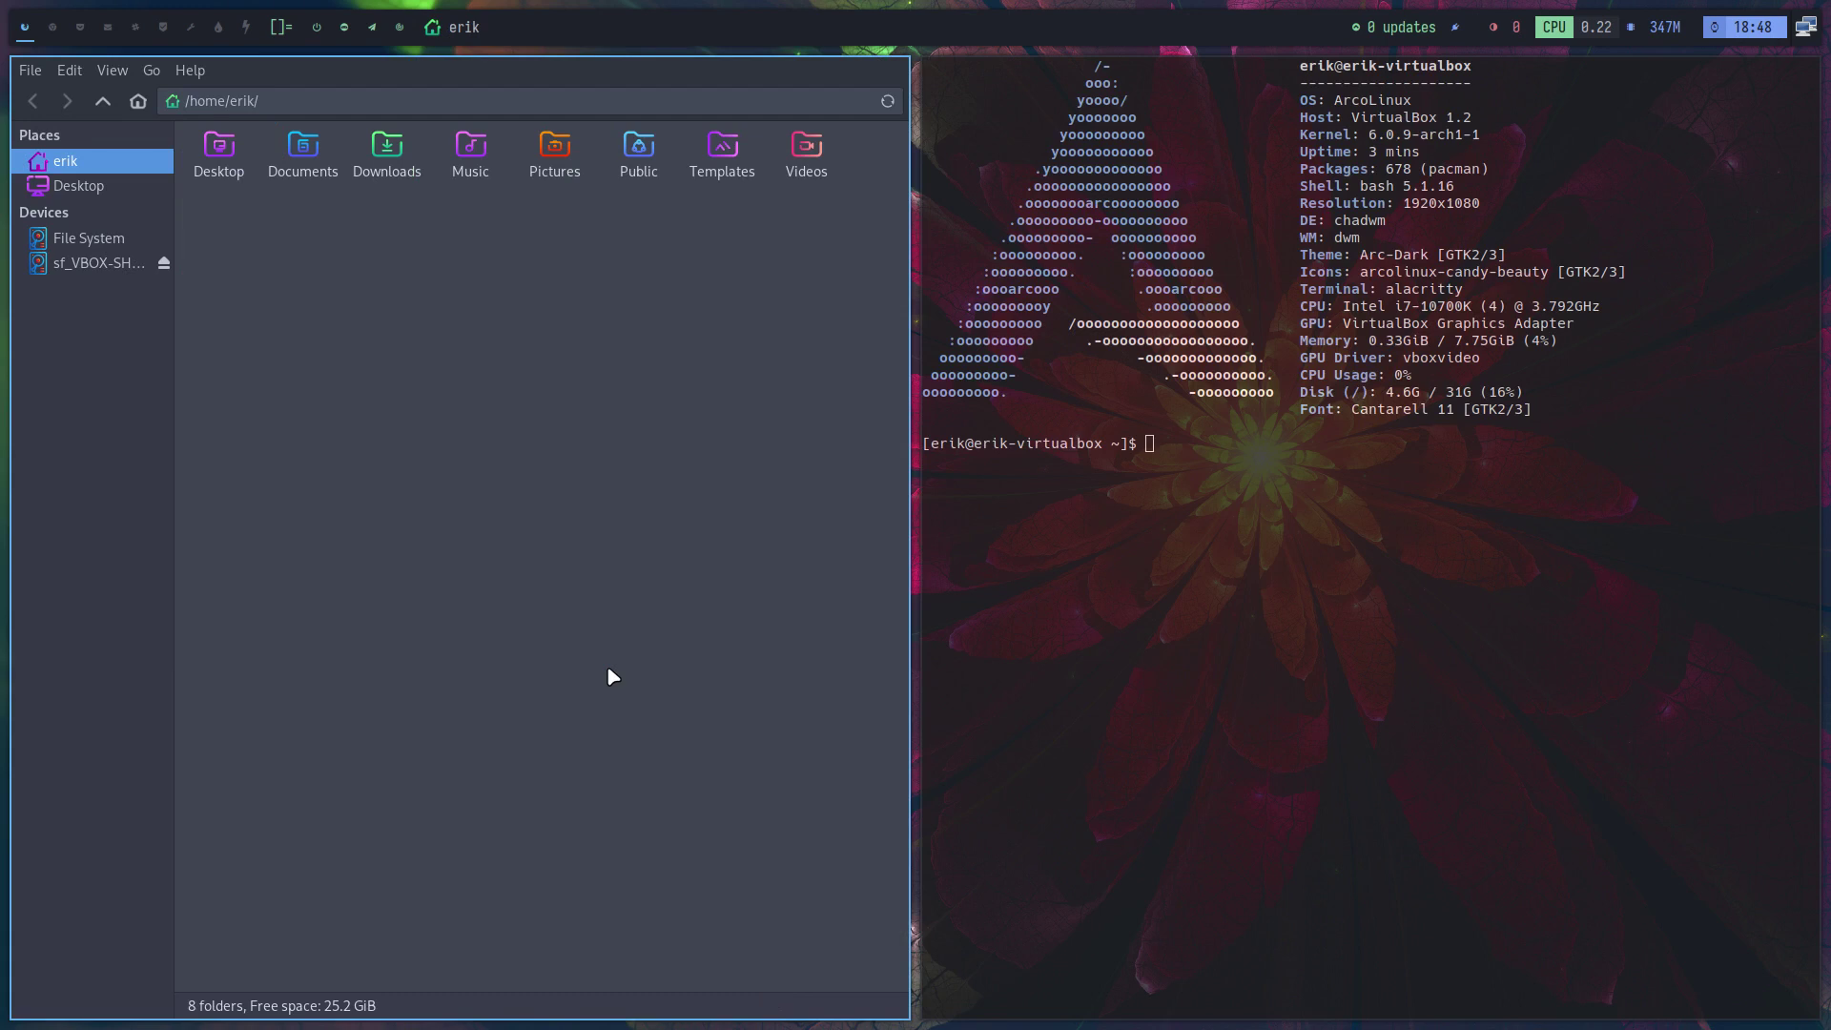
pyautogui.hotkey('ctrl', 'h')
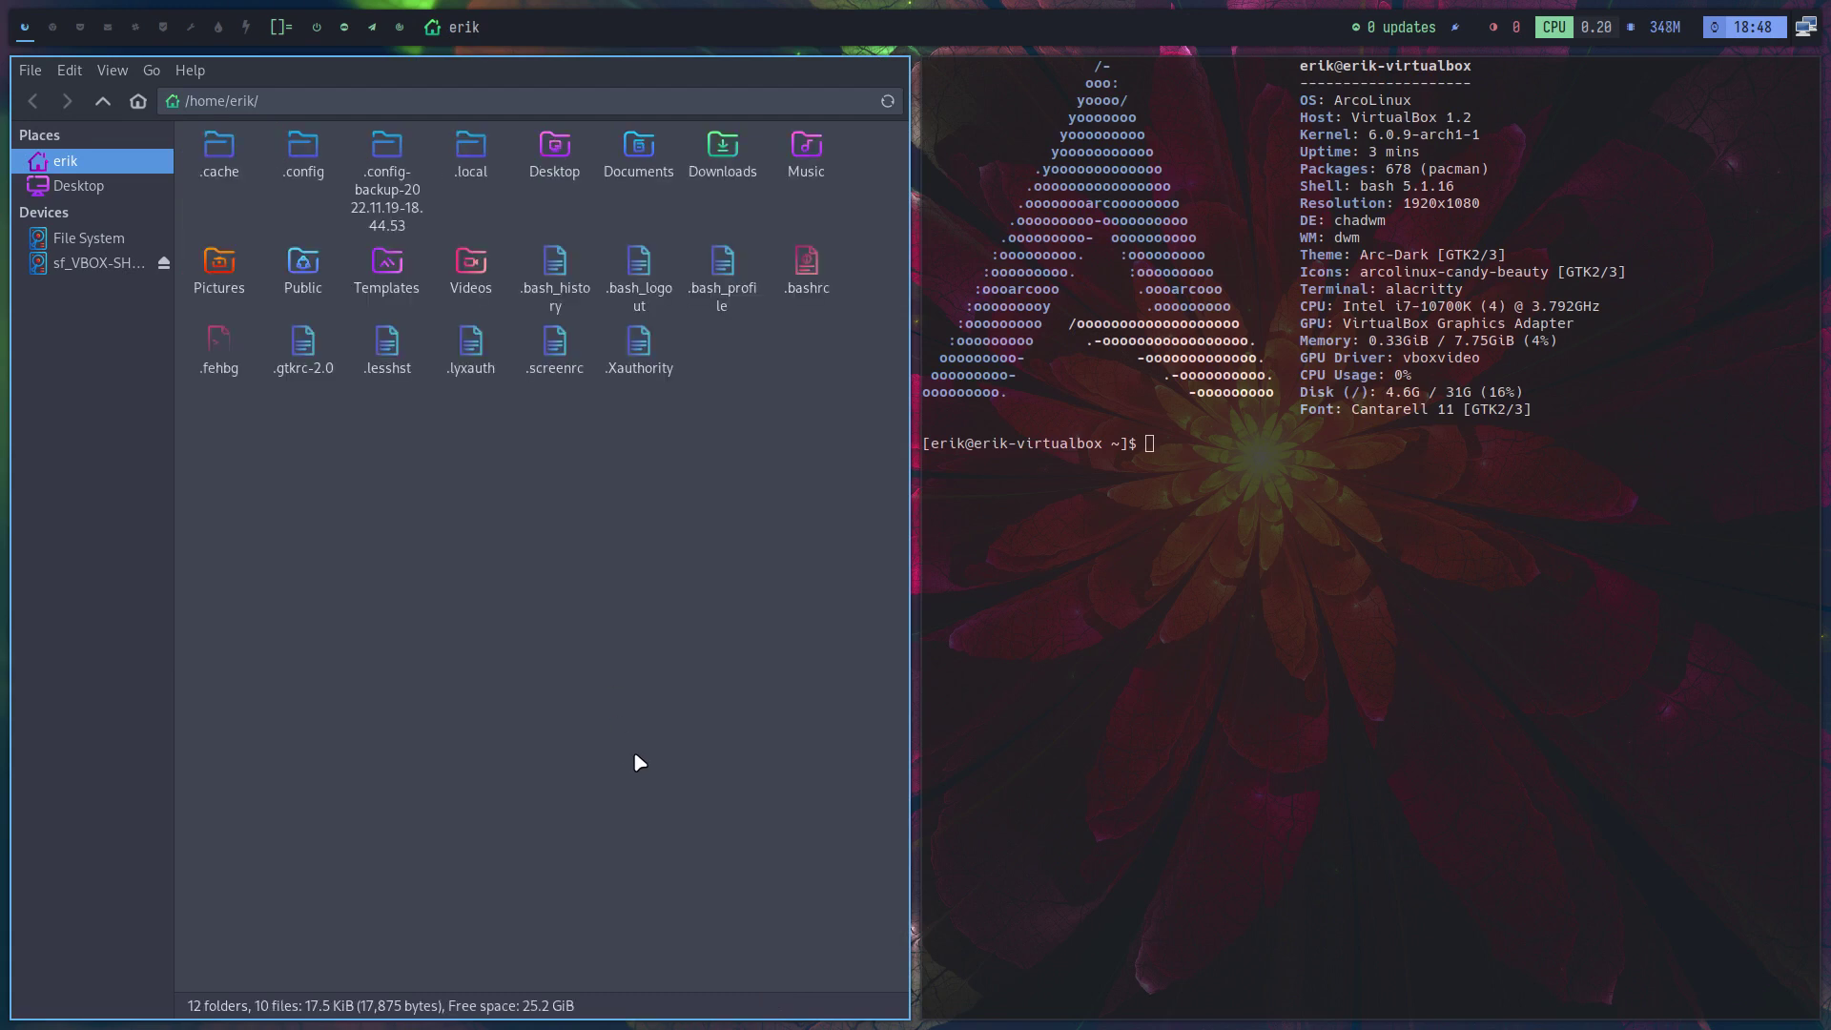
pyautogui.scroll(1, 639, 762)
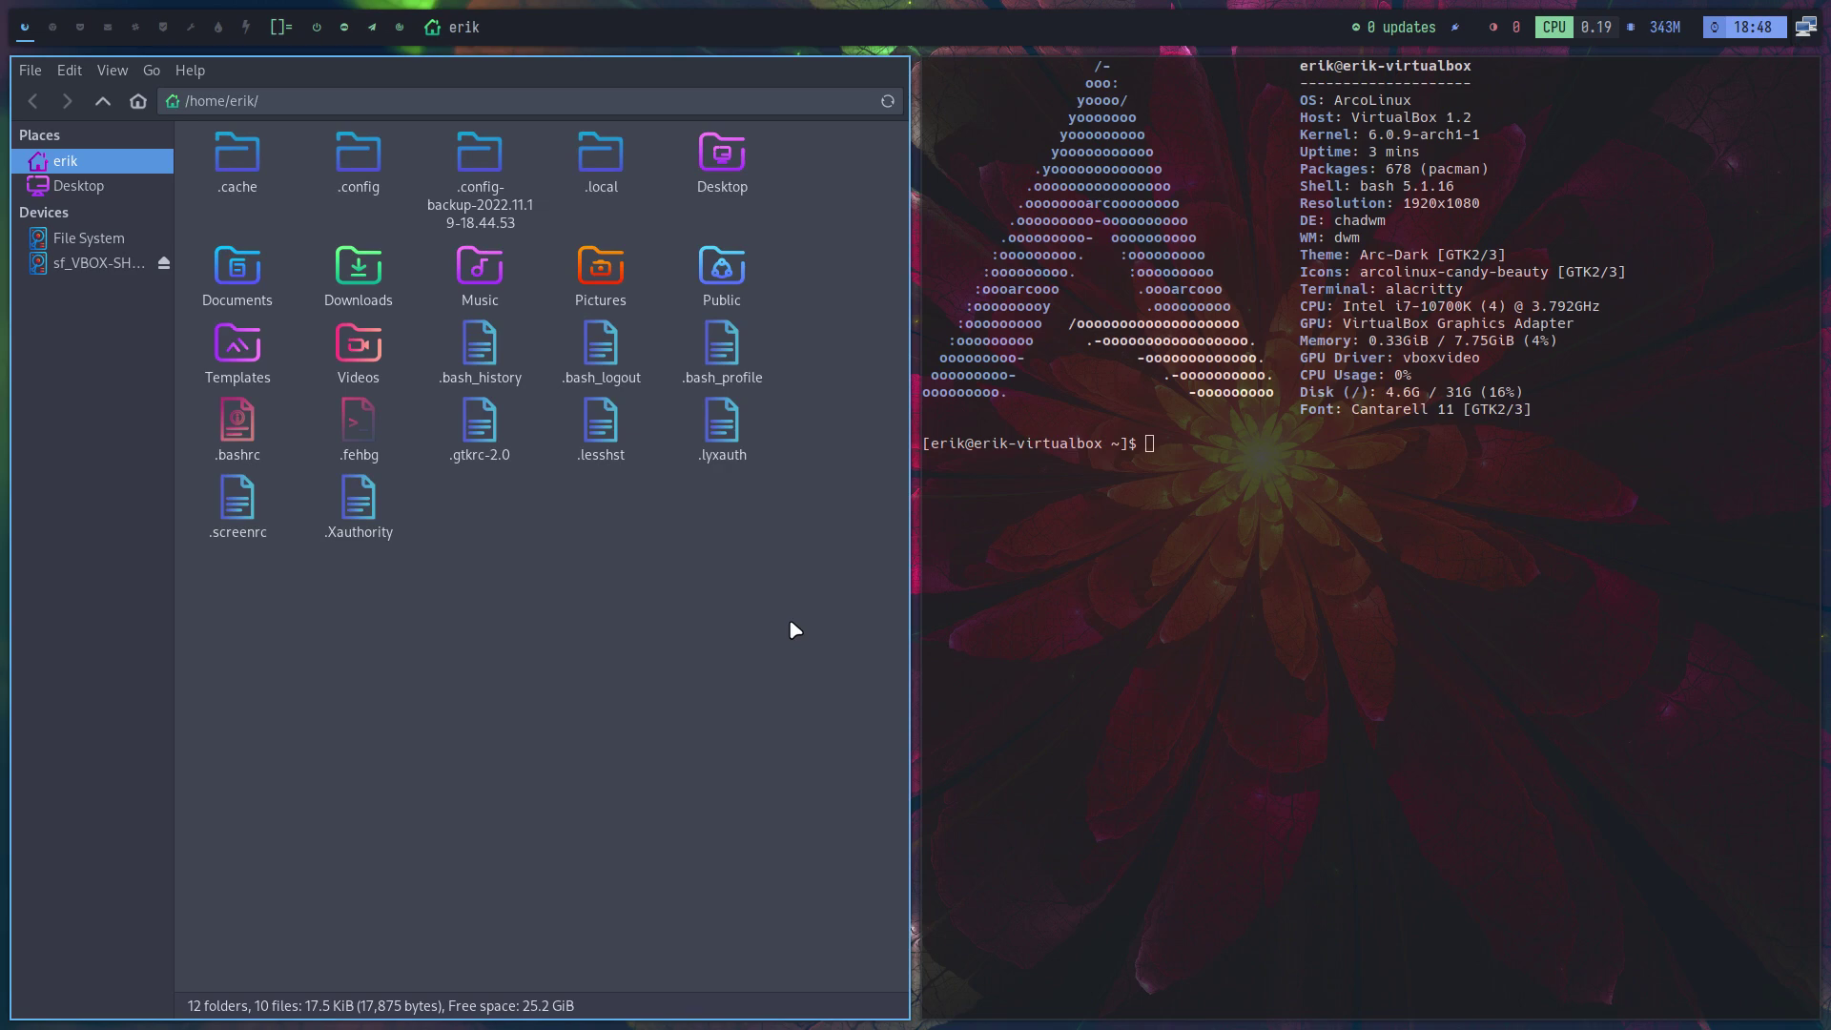
pyautogui.press('super+x')
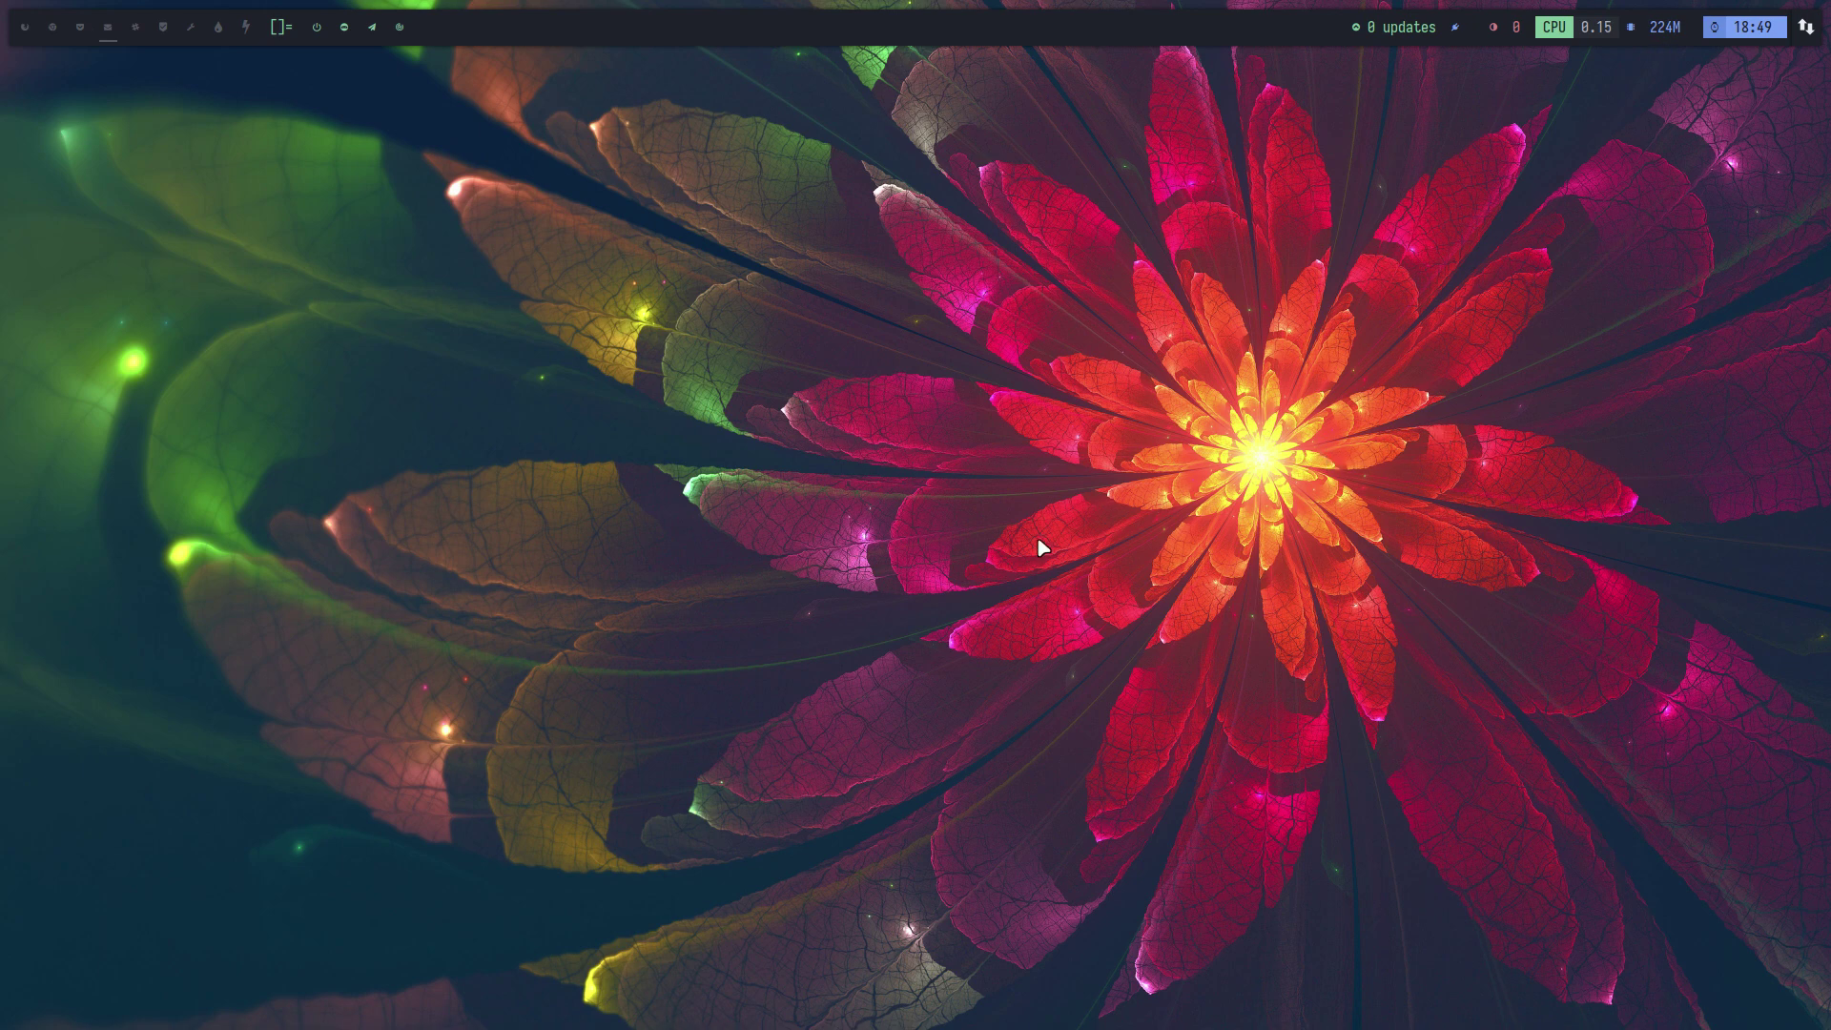
# Install xfce4-taskmanager with sudo pacman from a new terminal
pyautogui.press('super+Return')
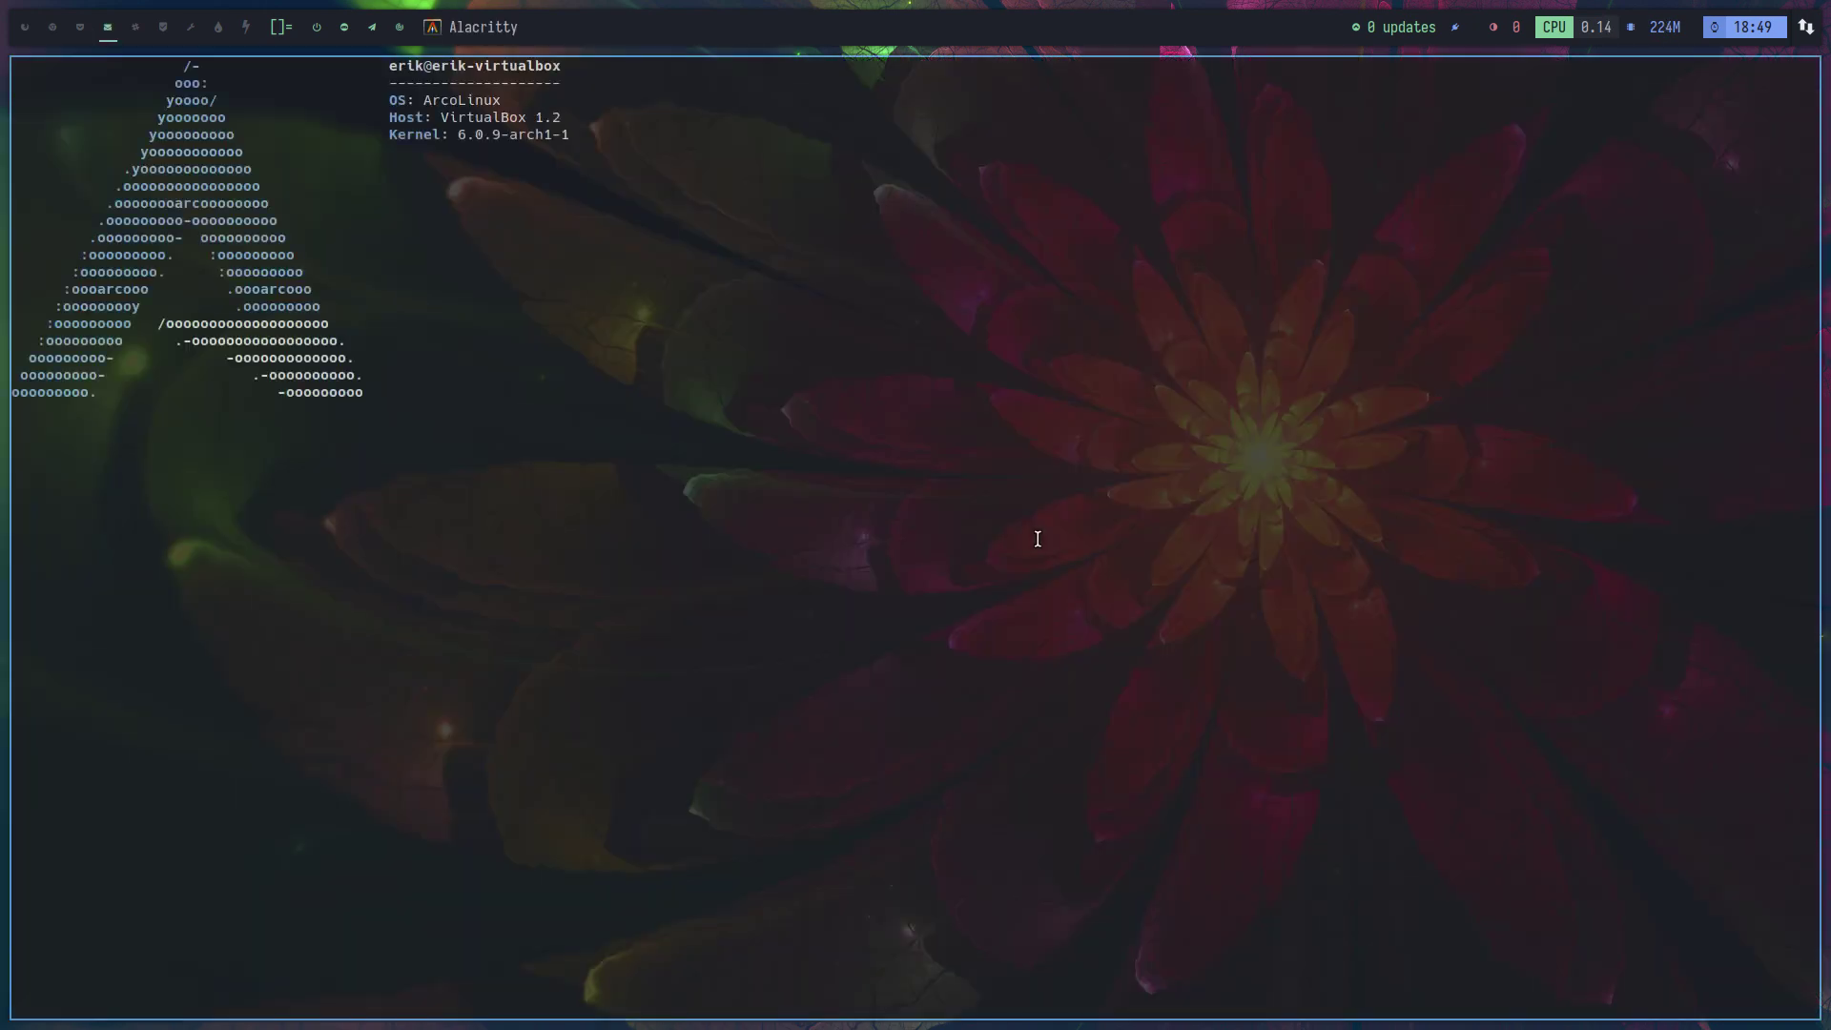
pyautogui.write('SUDO PACM')
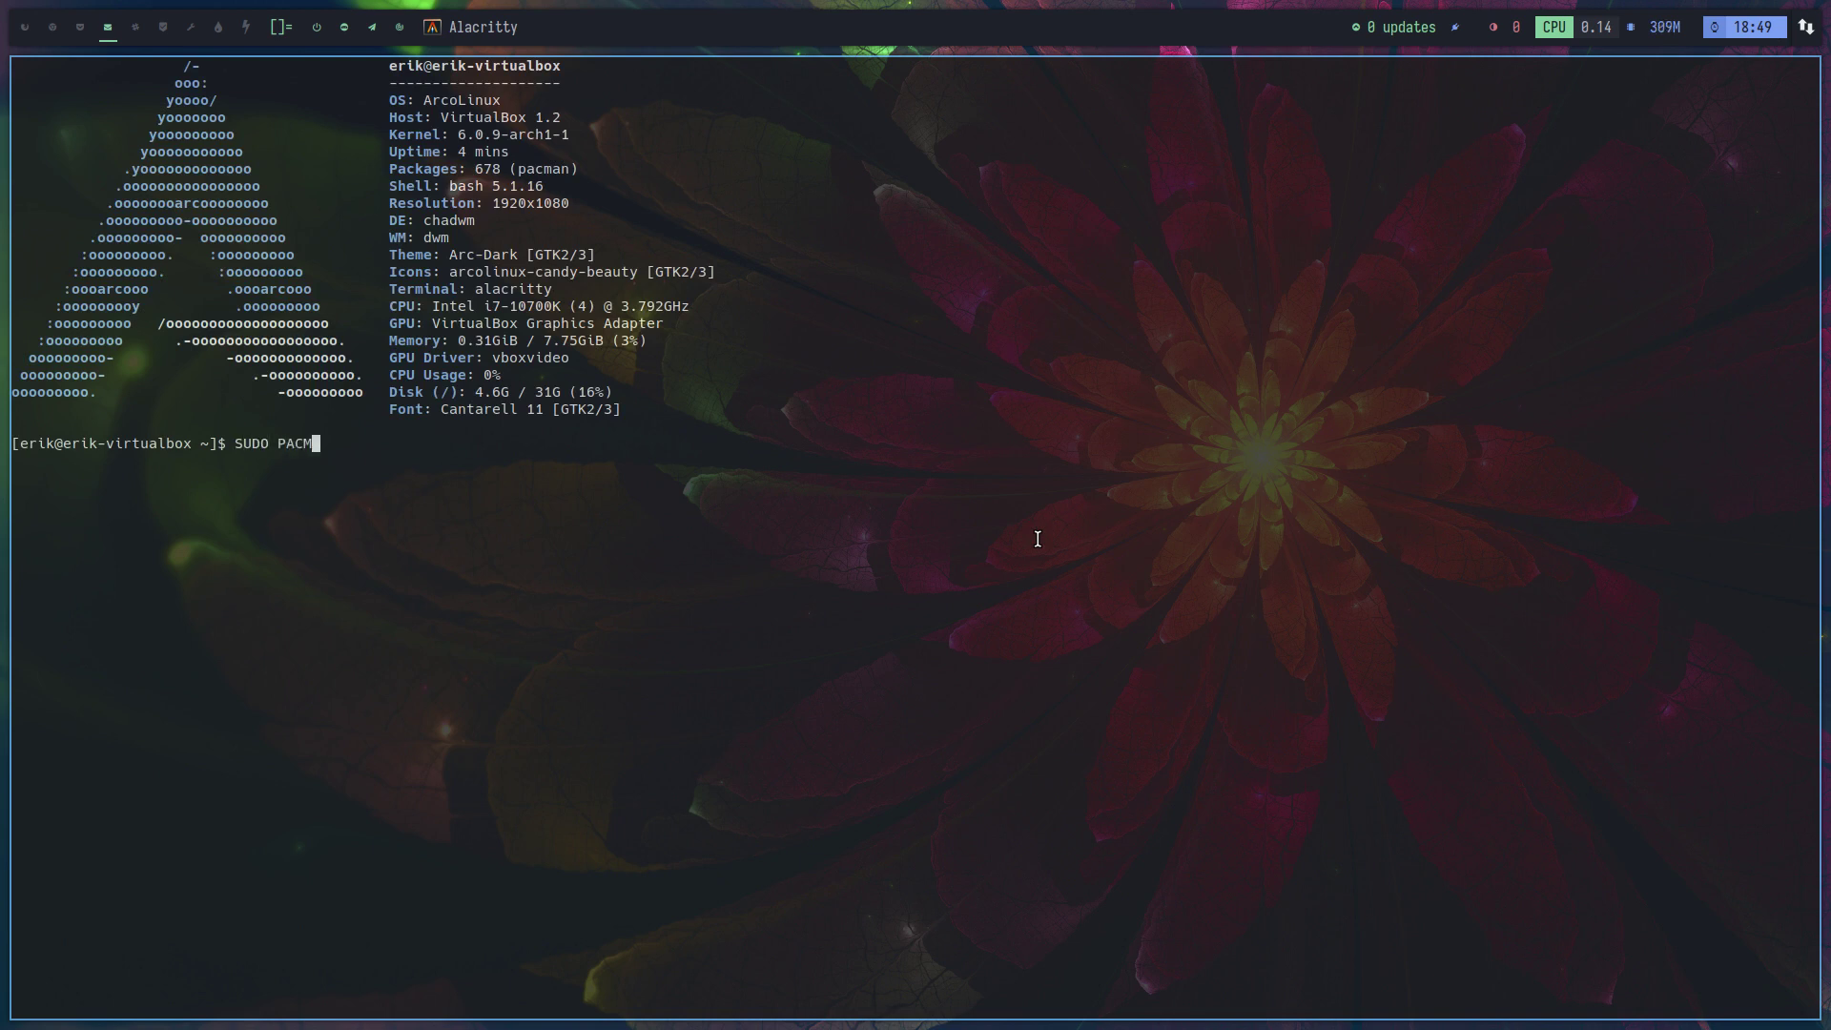
pyautogui.press('BackSpace')
pyautogui.press('BackSpace')
pyautogui.press('BackSpace')
pyautogui.press('BackSpace')
pyautogui.press('BackSpace')
pyautogui.press('BackSpace')
pyautogui.press('BackSpace')
pyautogui.press('BackSpace')
pyautogui.press('BackSpace')
pyautogui.press('capslock')
pyautogui.write('sudo pacman -S xfce4-taskmanager')
pyautogui.press('Return')
pyautogui.press('Return')
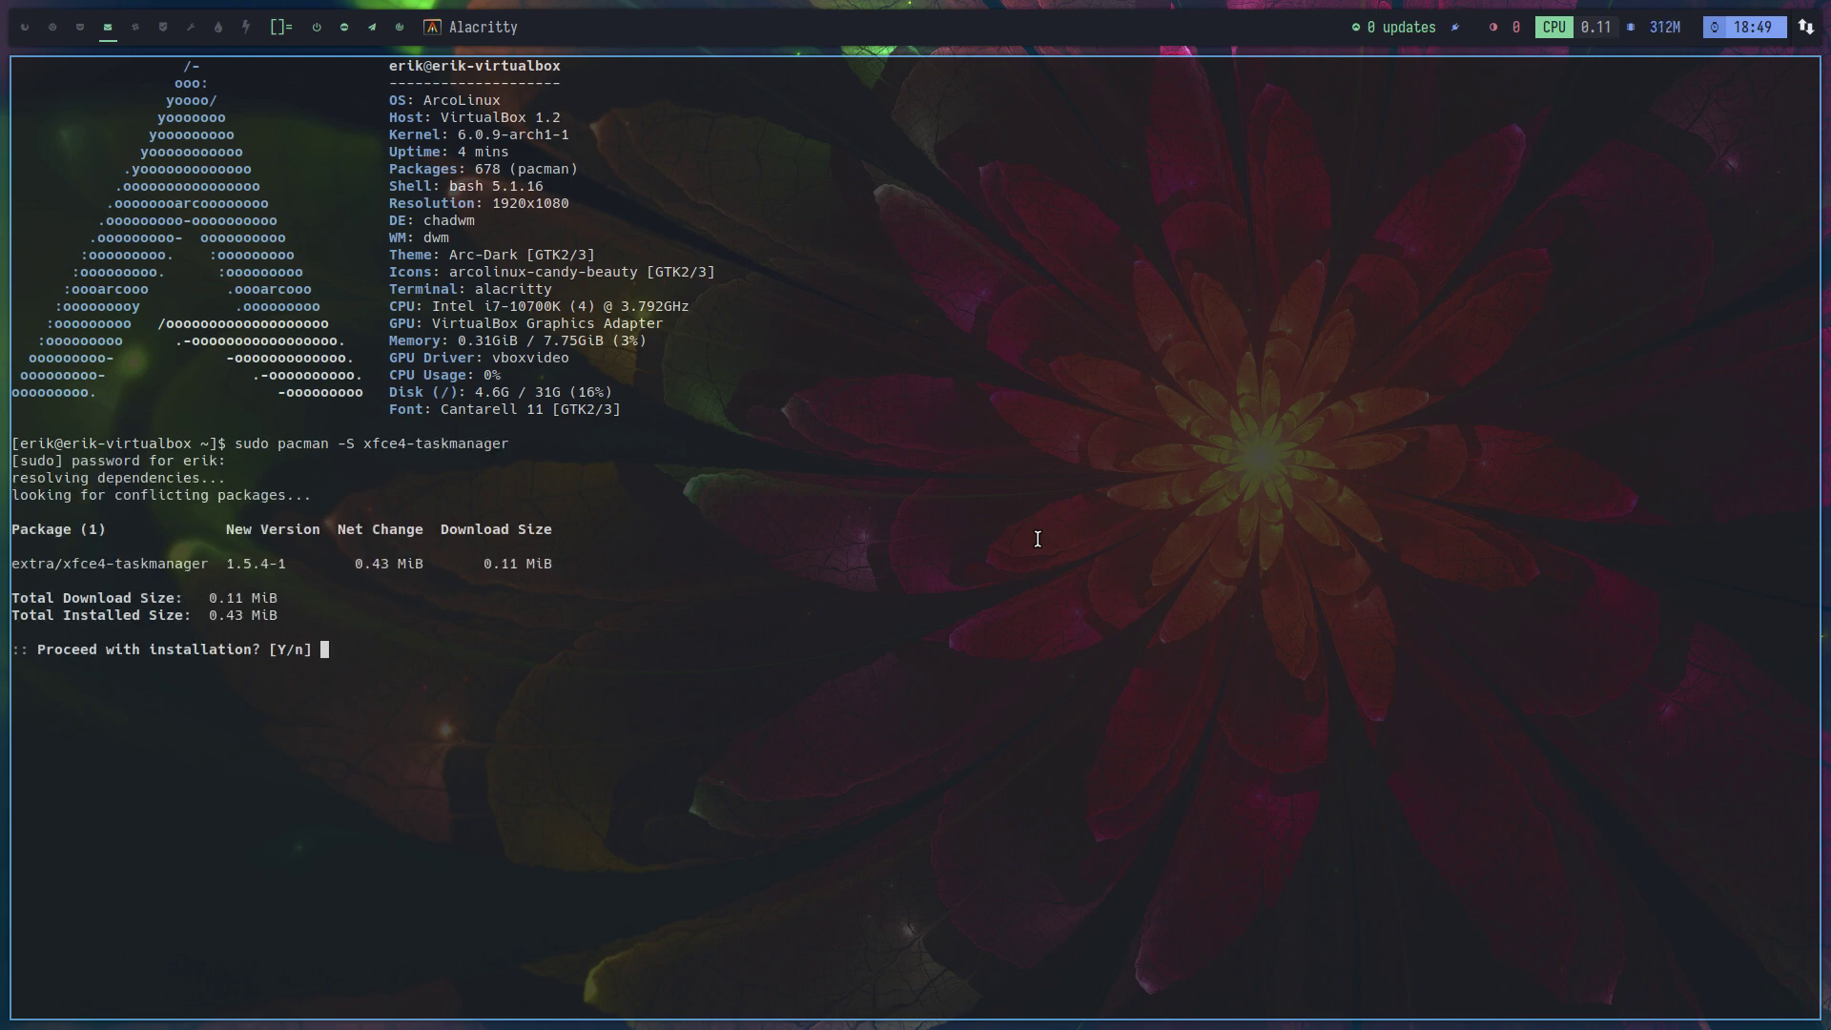
pyautogui.press('Return')
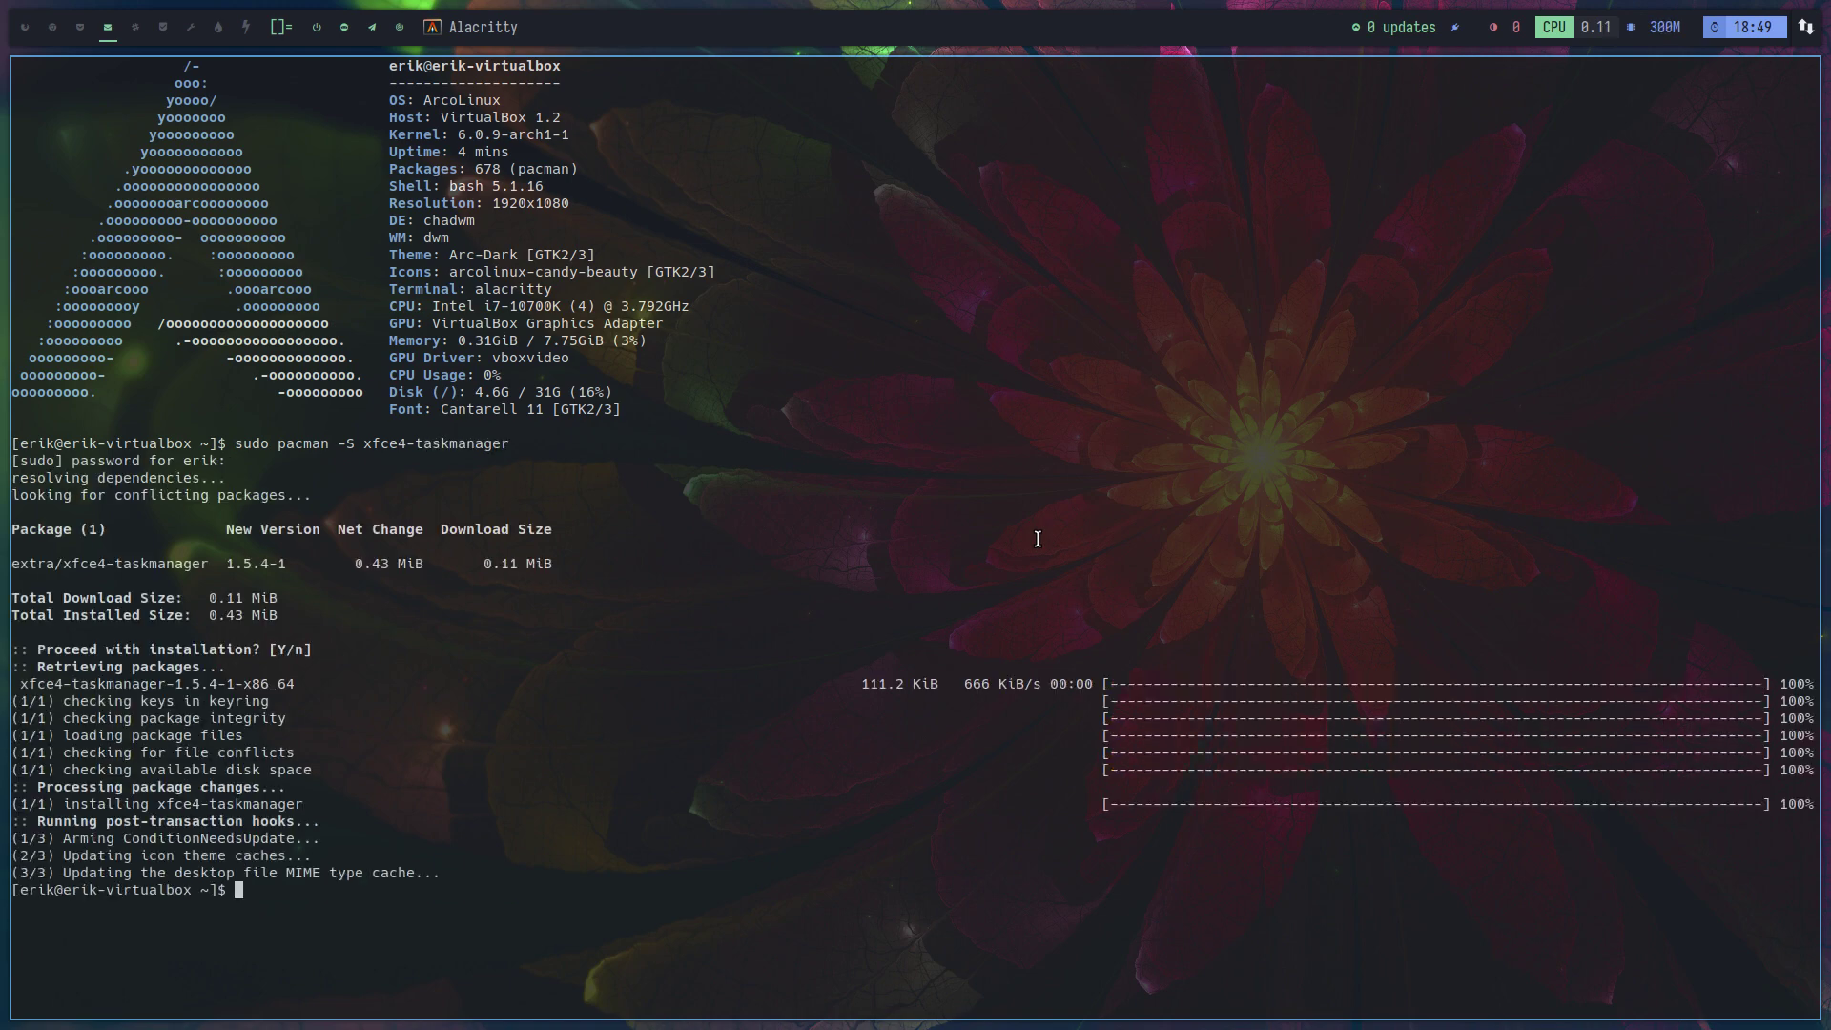
# Launch the Task Manager, then close it and the terminal
pyautogui.hotkey('ctrl', 'shift', 'Escape')
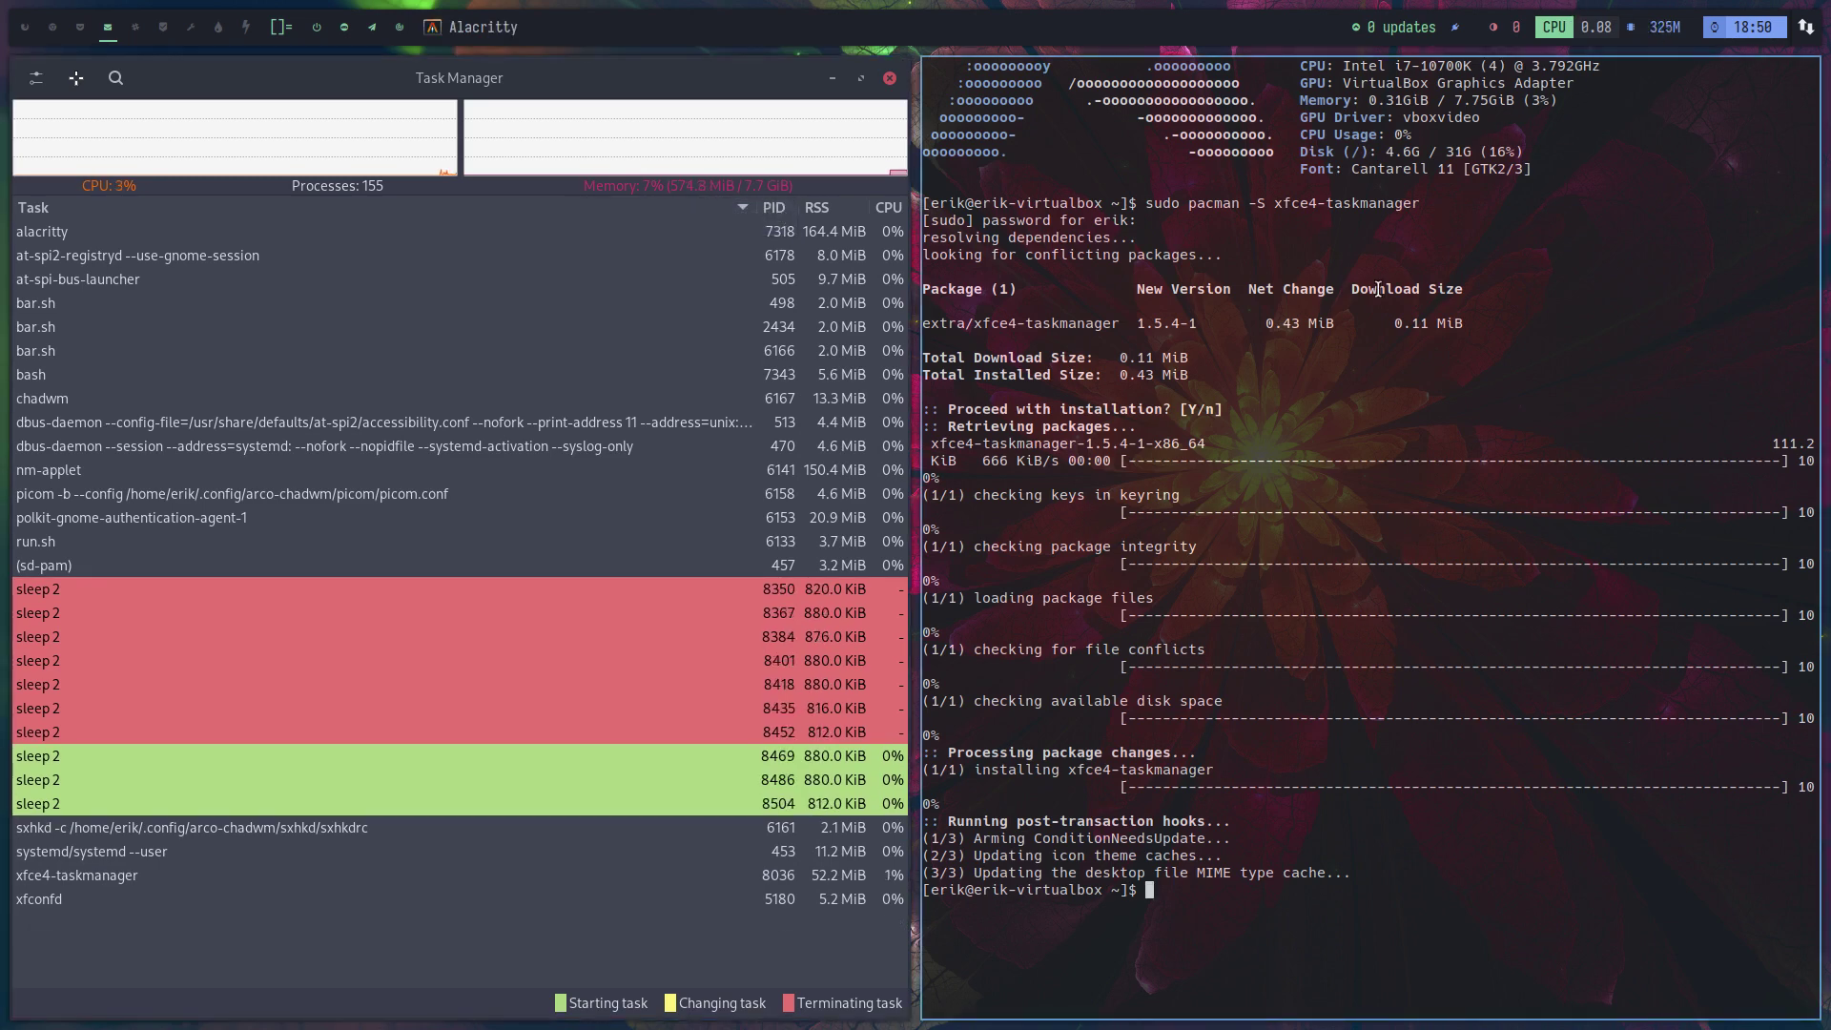
pyautogui.press('super+q')
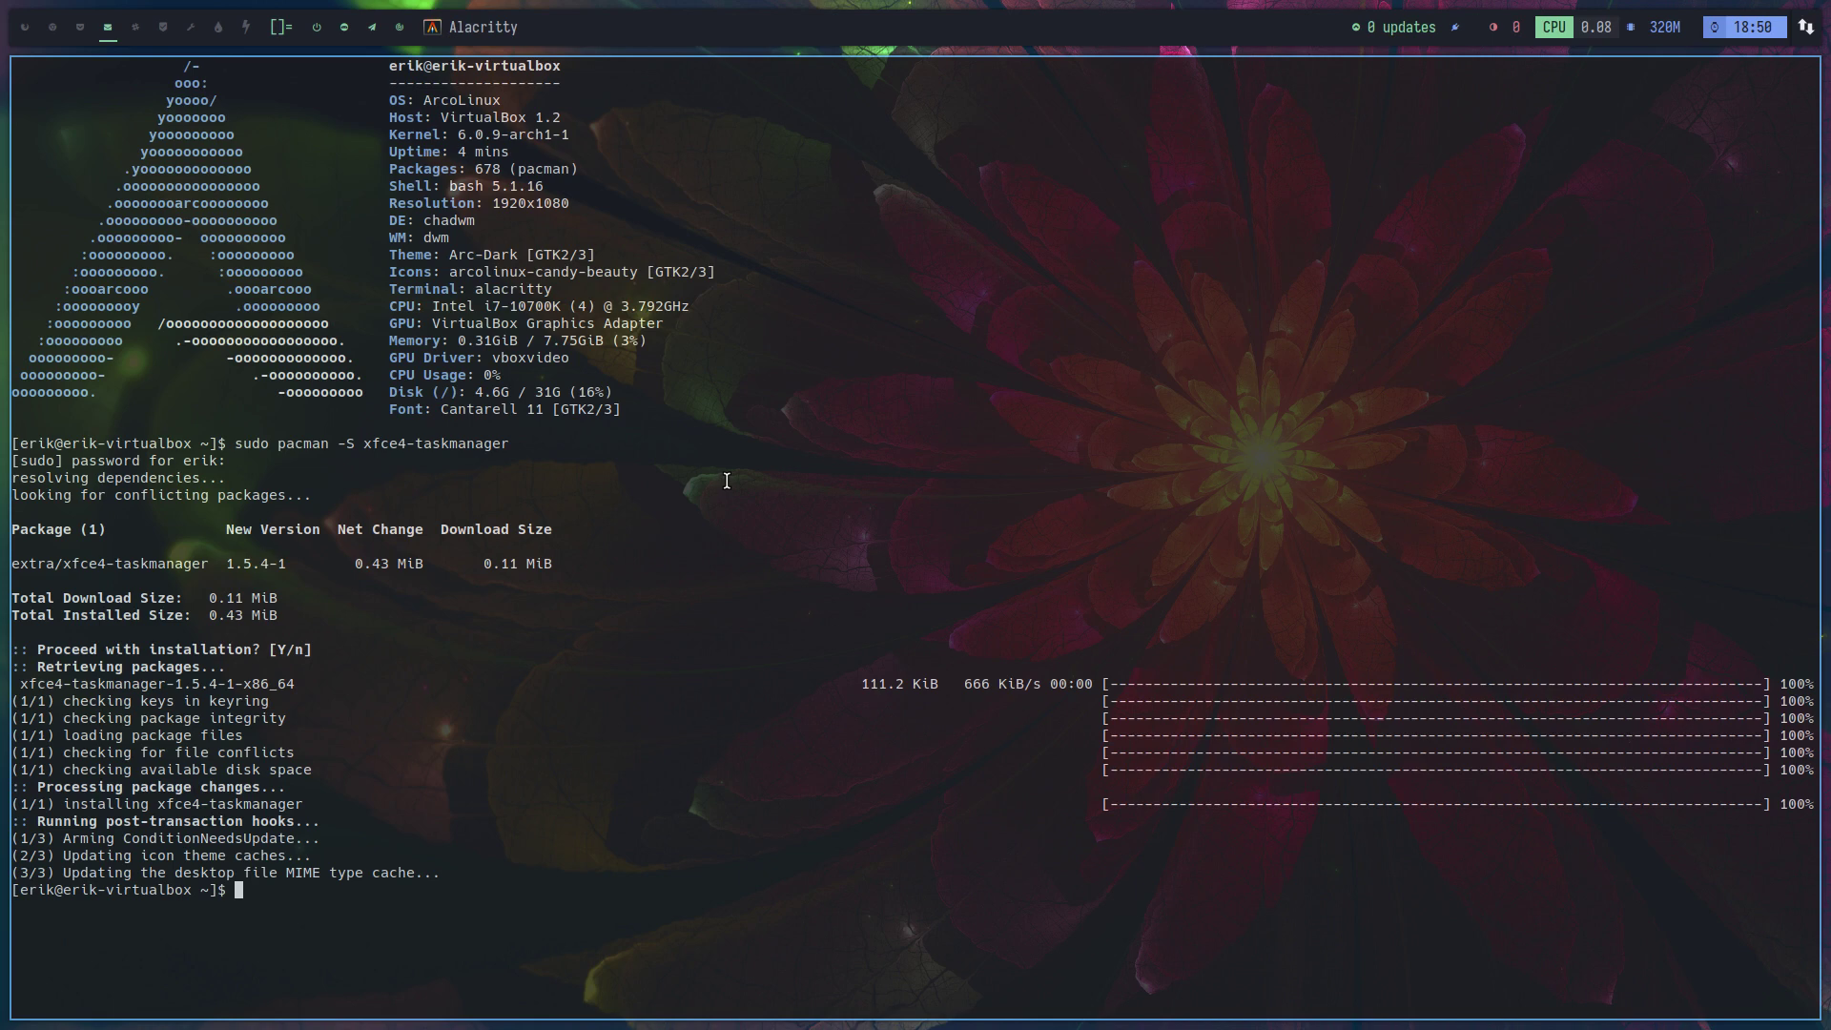
pyautogui.press('super+q')
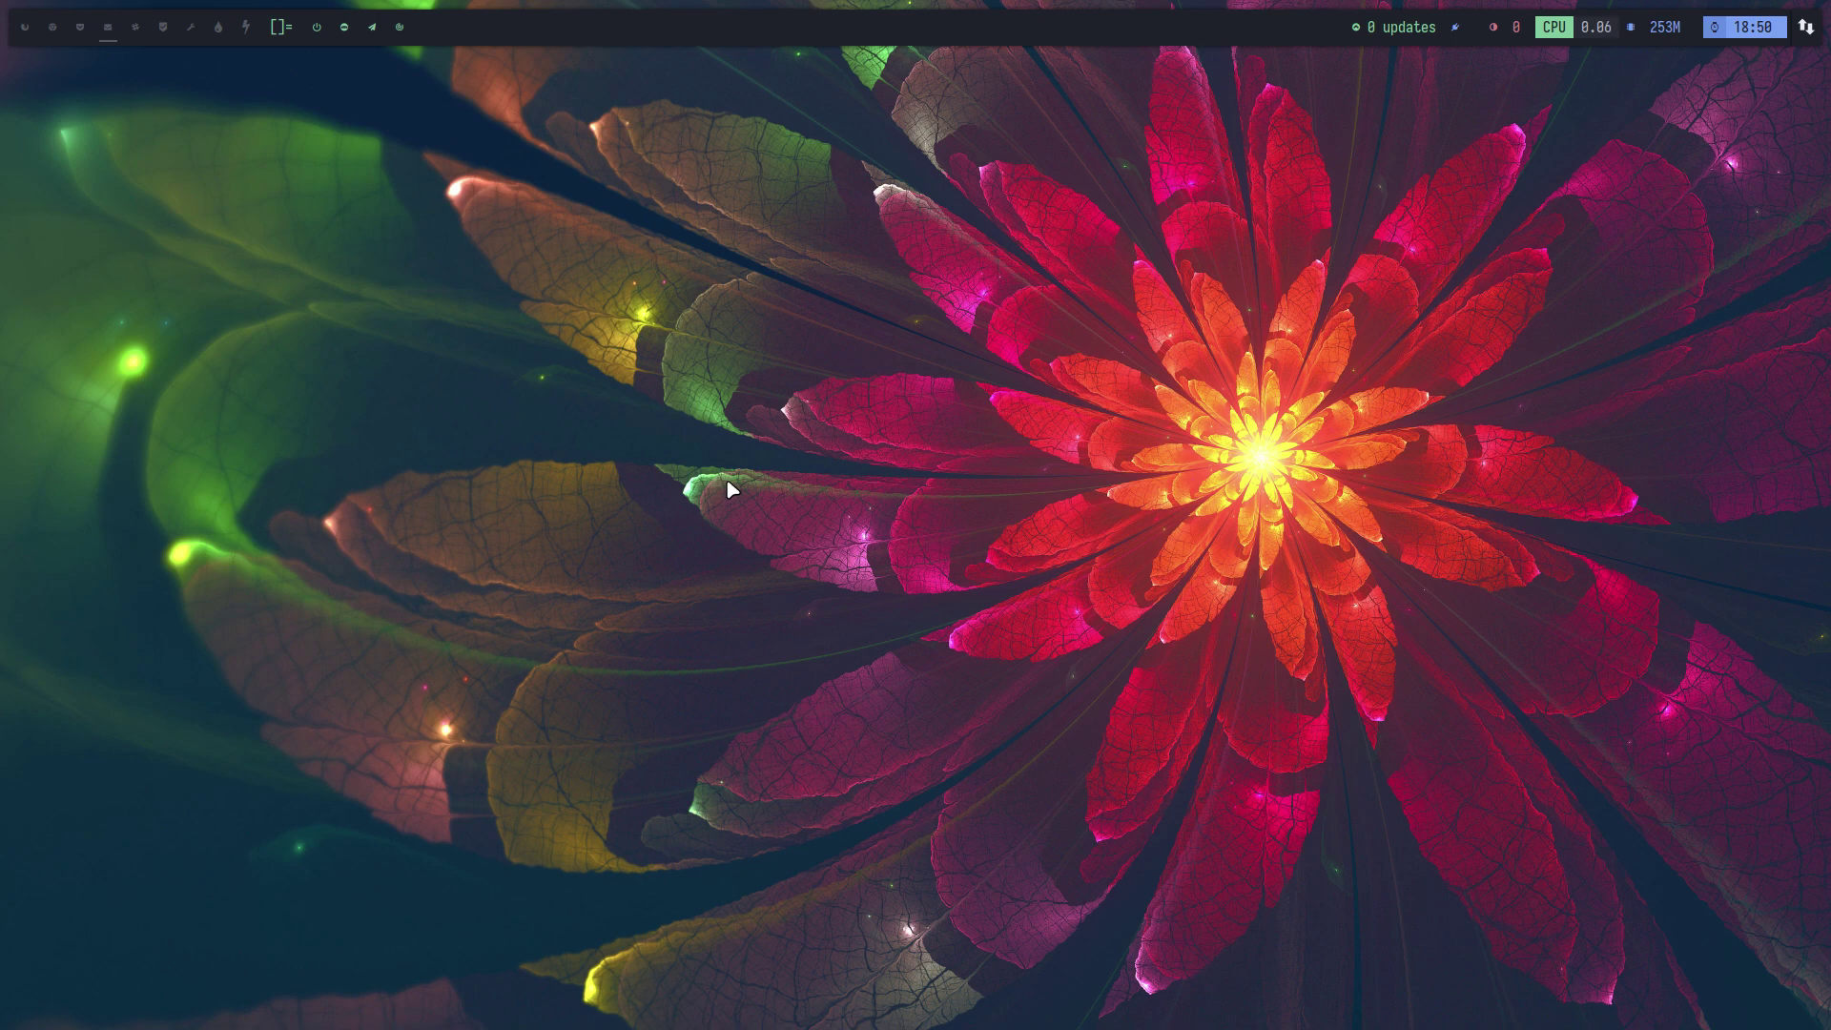
# Open Alacritty and Thunar on the home folder, dismiss dmenu, then show ArchLinux Logout
pyautogui.press('super+Return')
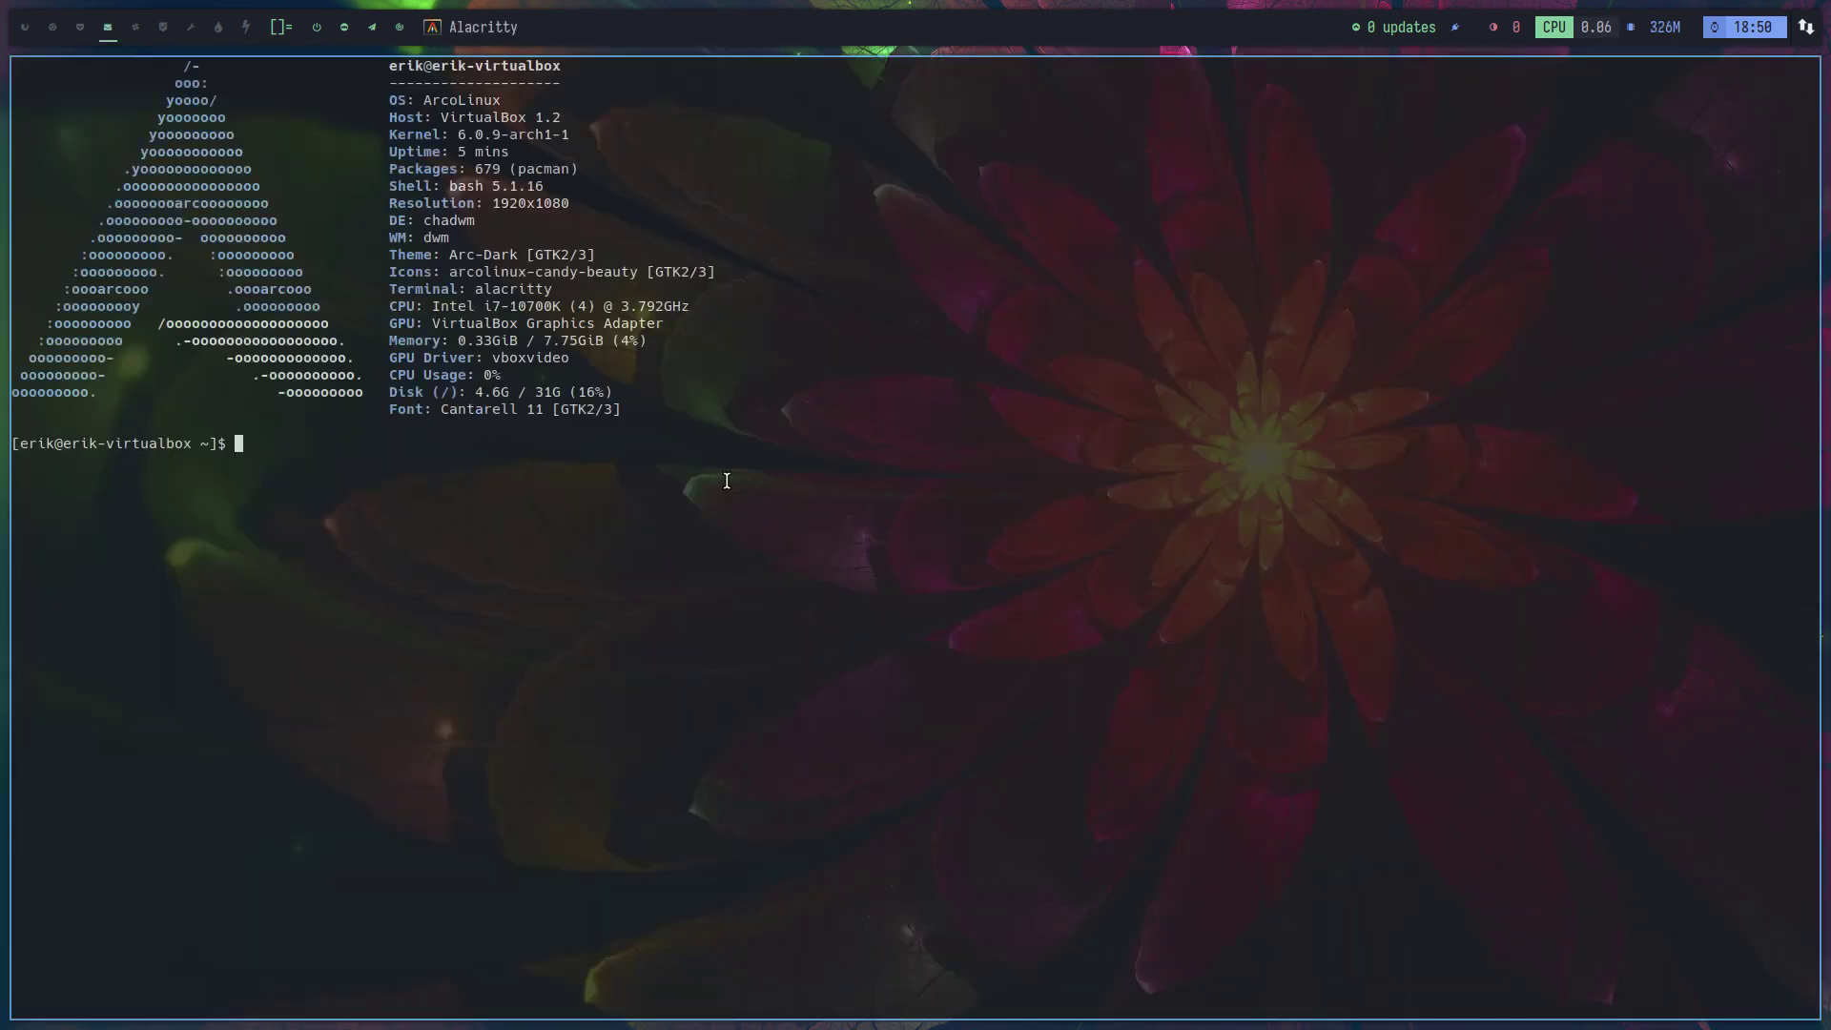
pyautogui.press('super+shift+Return')
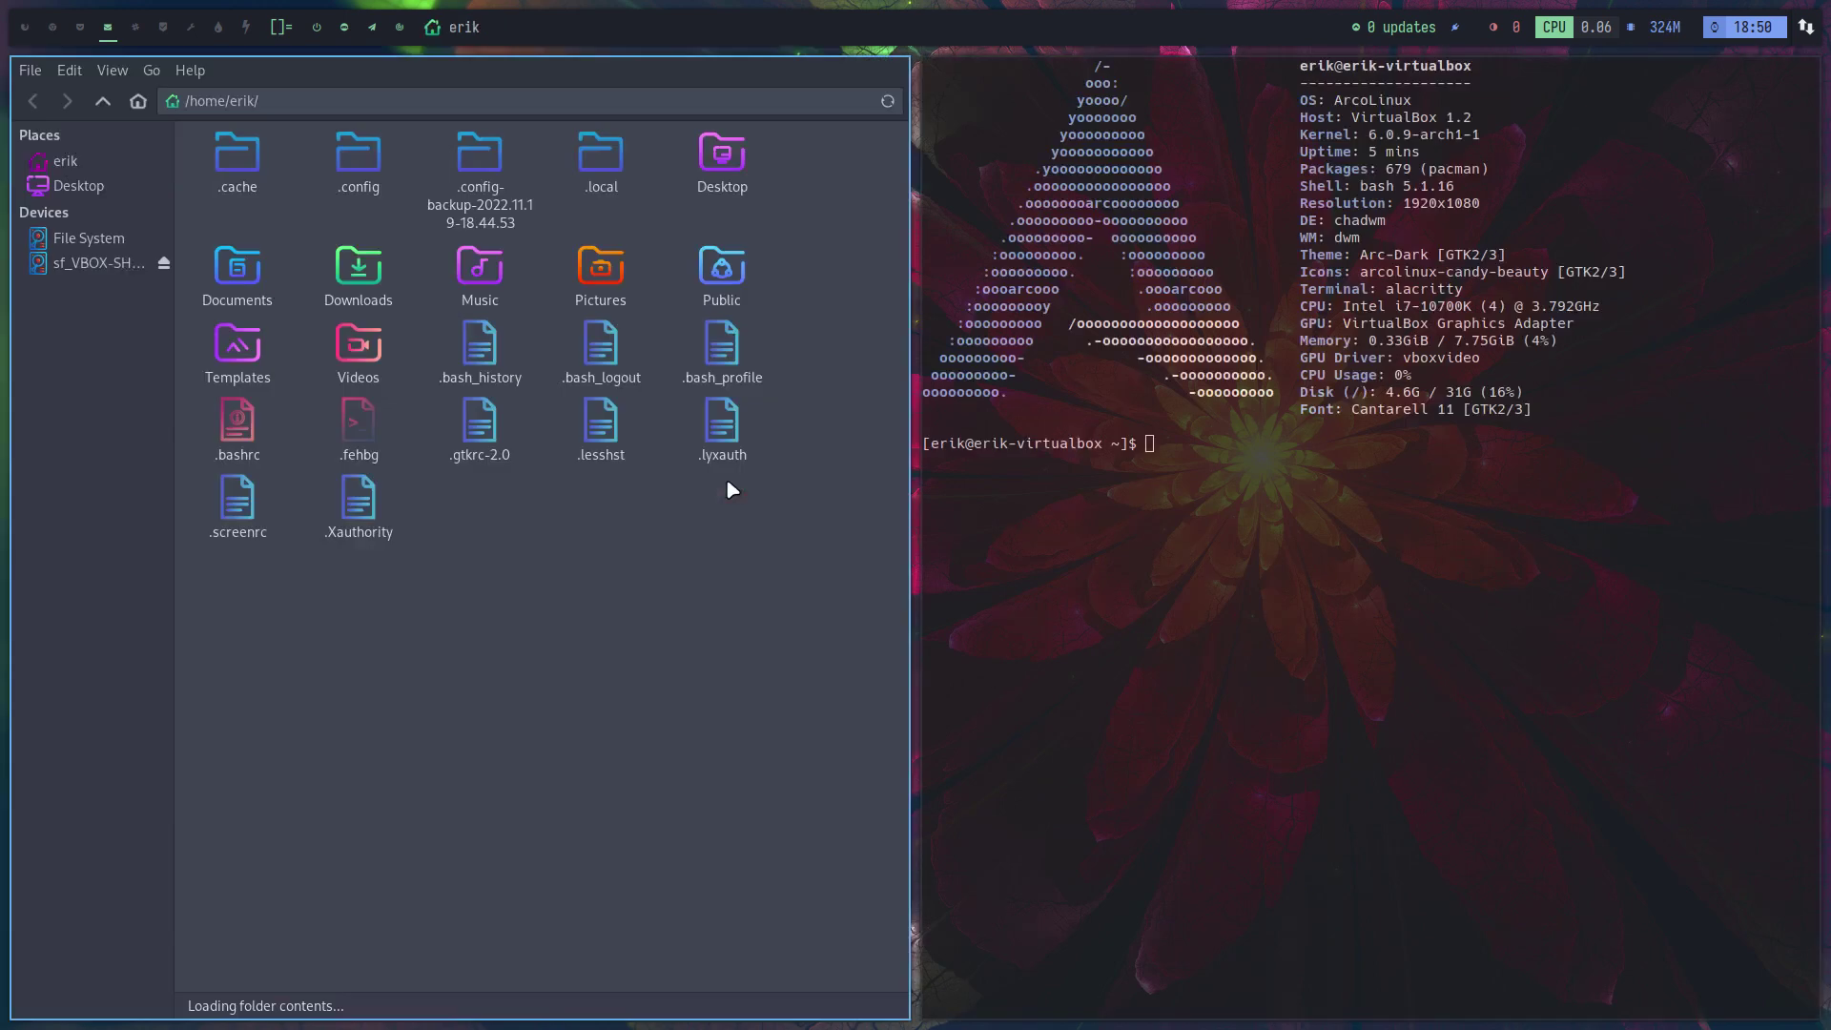
pyautogui.press('super+shift+d')
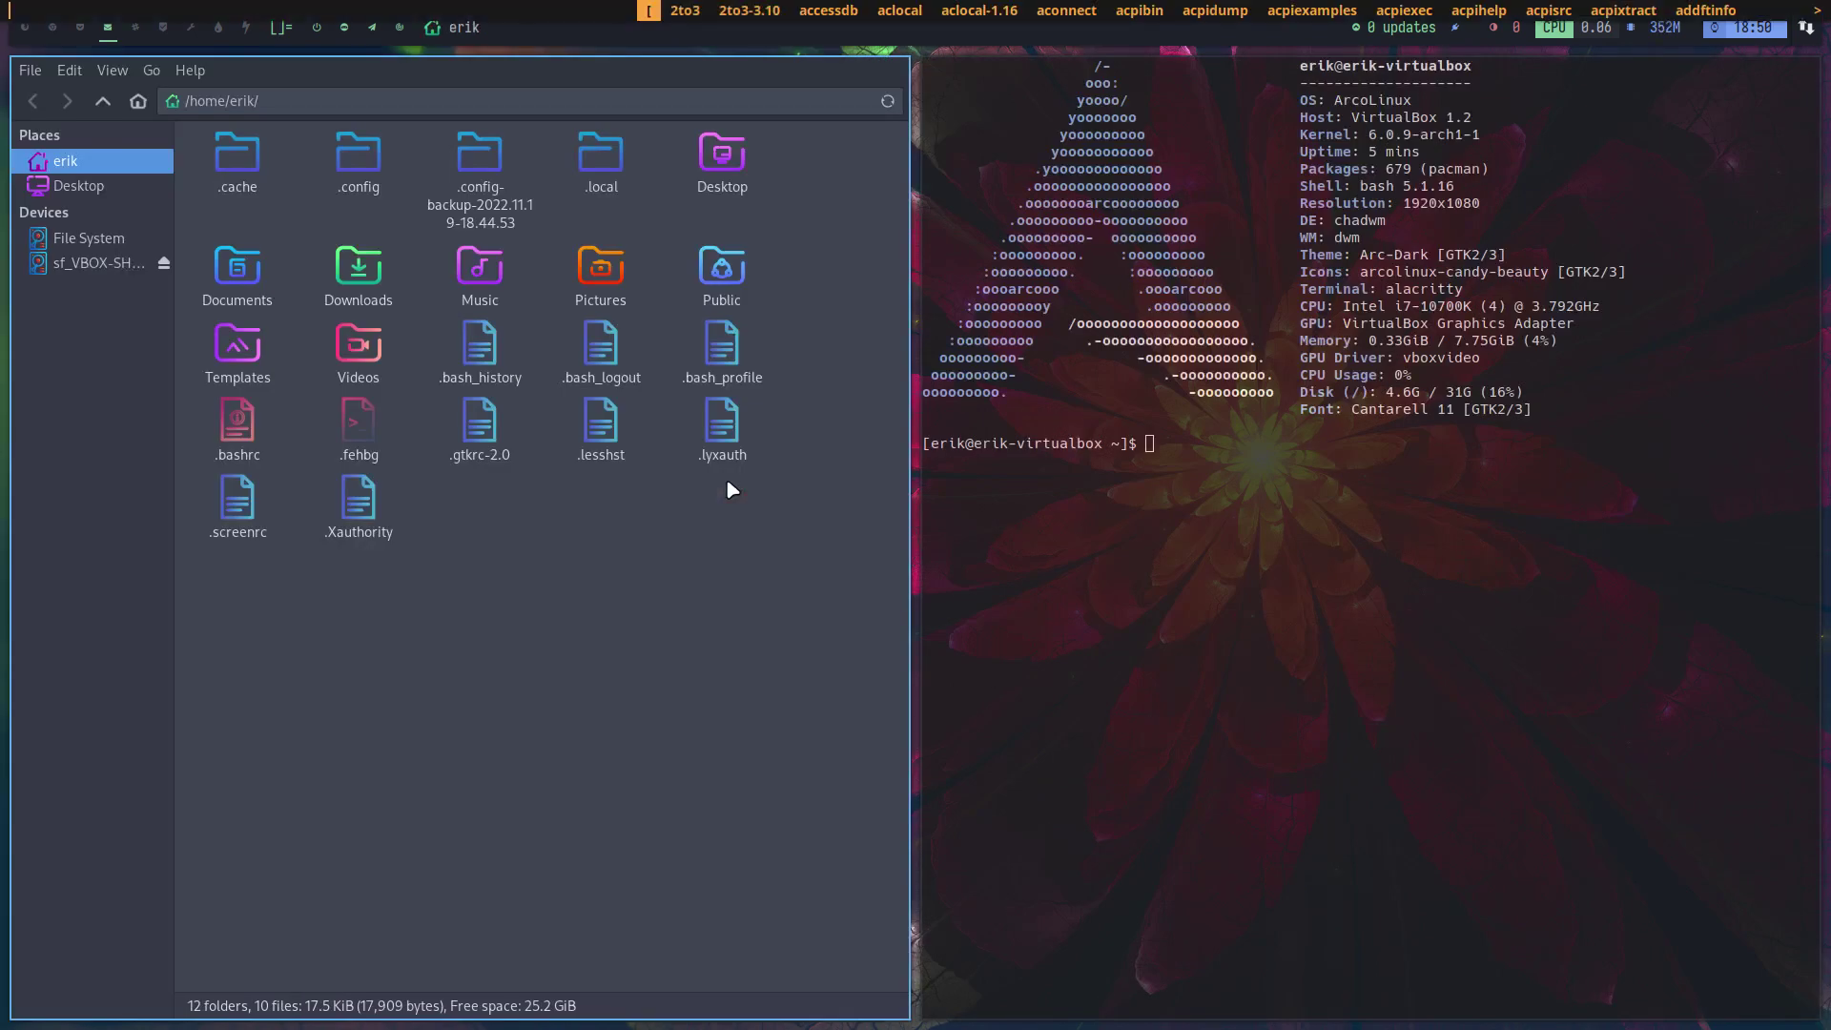
pyautogui.press('Escape')
pyautogui.press('super+x')
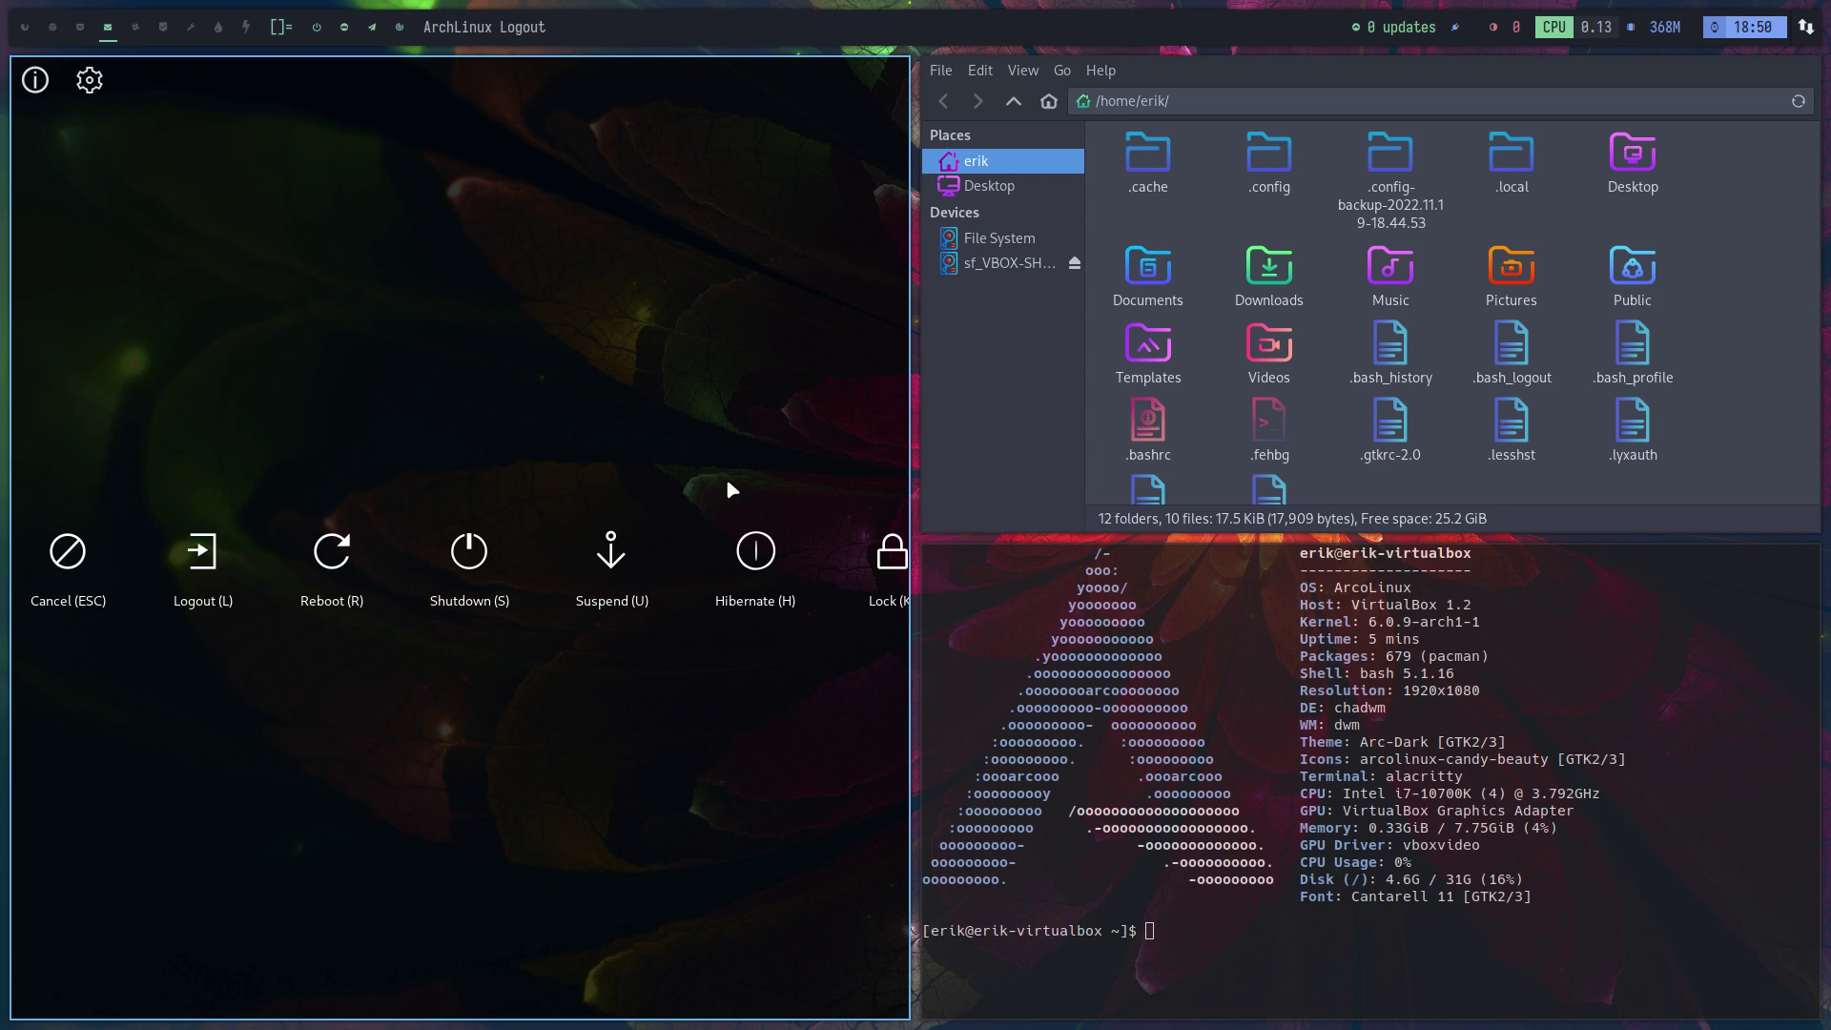